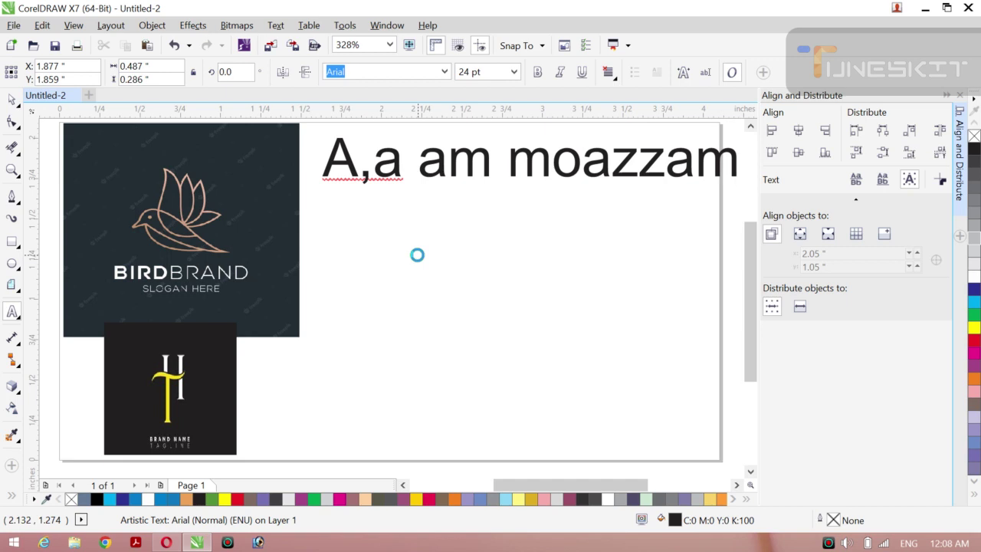
- Continue the artistic text on a second line with the rest of the person's name followed by "ap dakh rhy"
key(Return)
text(ali )
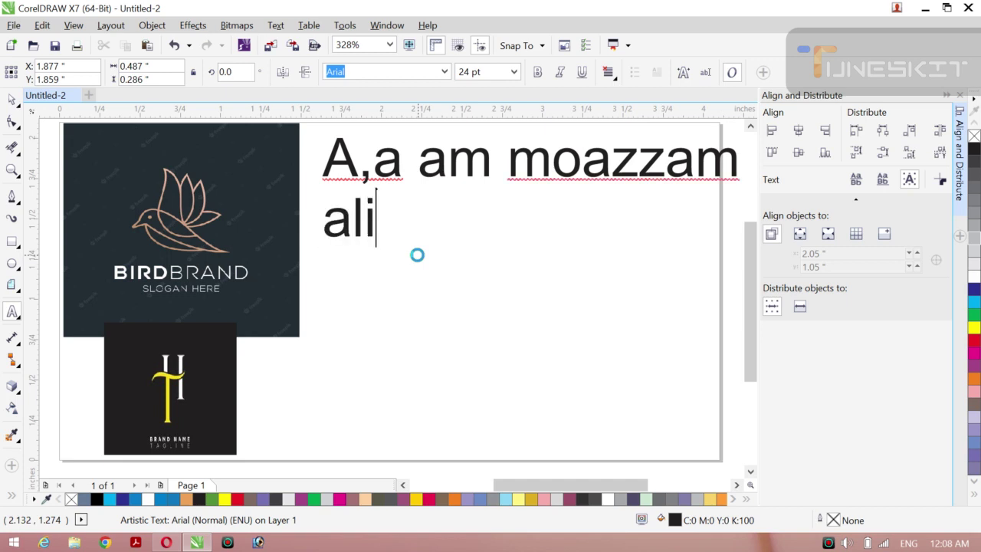
text(ap)
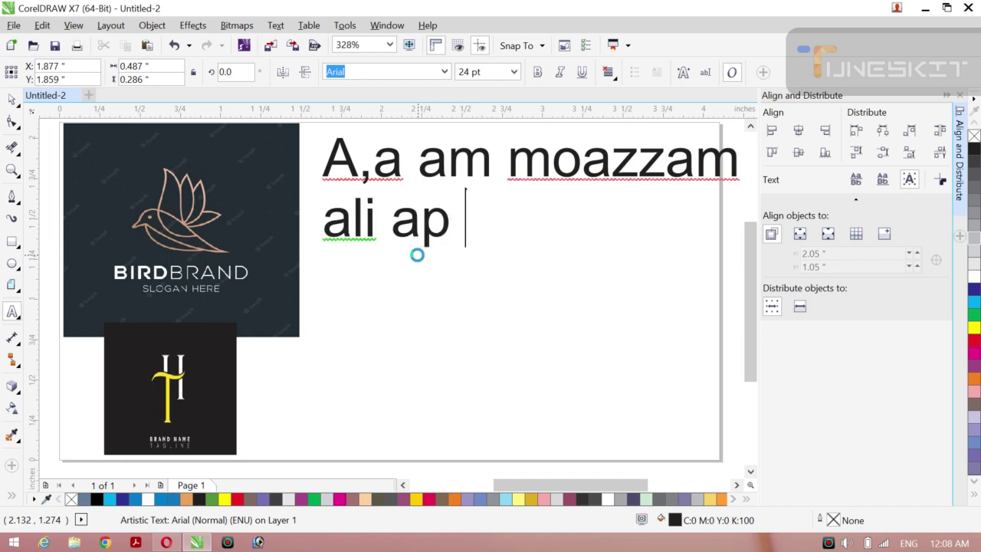
text( dakh )
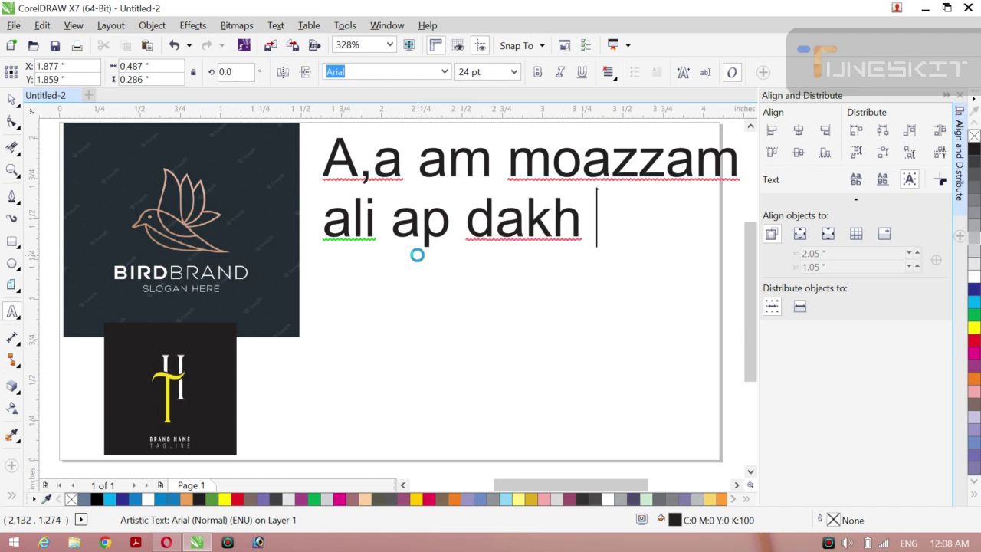
text(rhy)
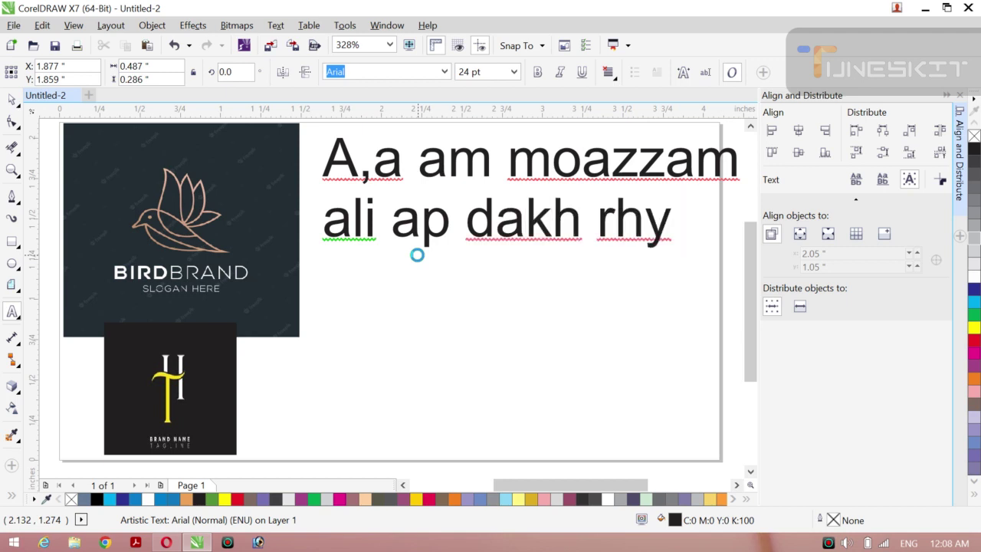
- Add the lines "mra chnl corel" and "design house" to the artistic text
key(Return)
text(mra )
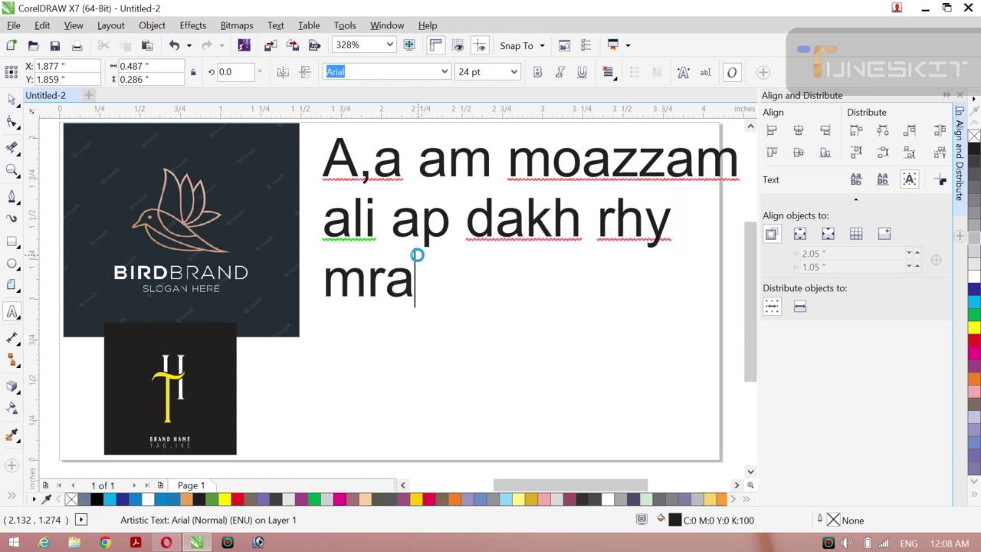
text(chnl )
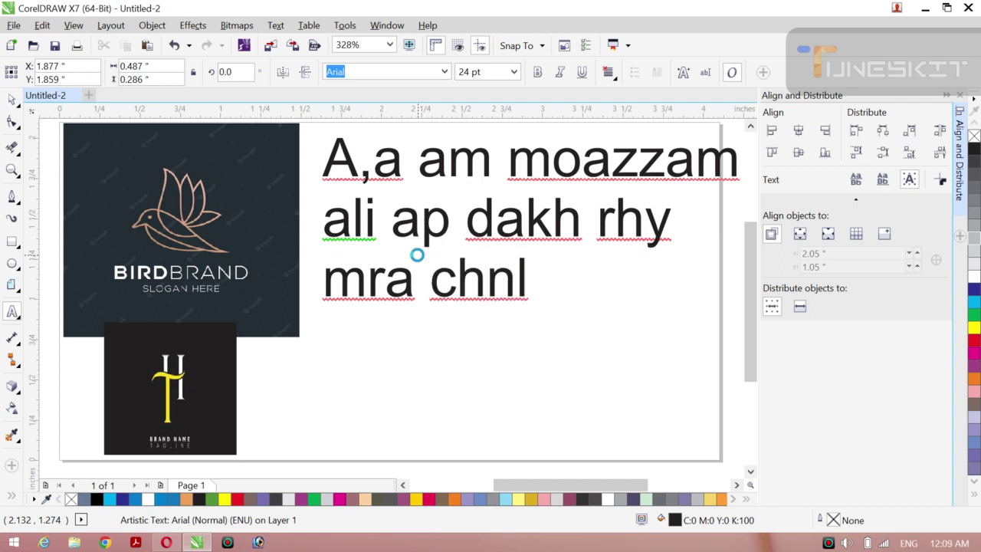
text(corel)
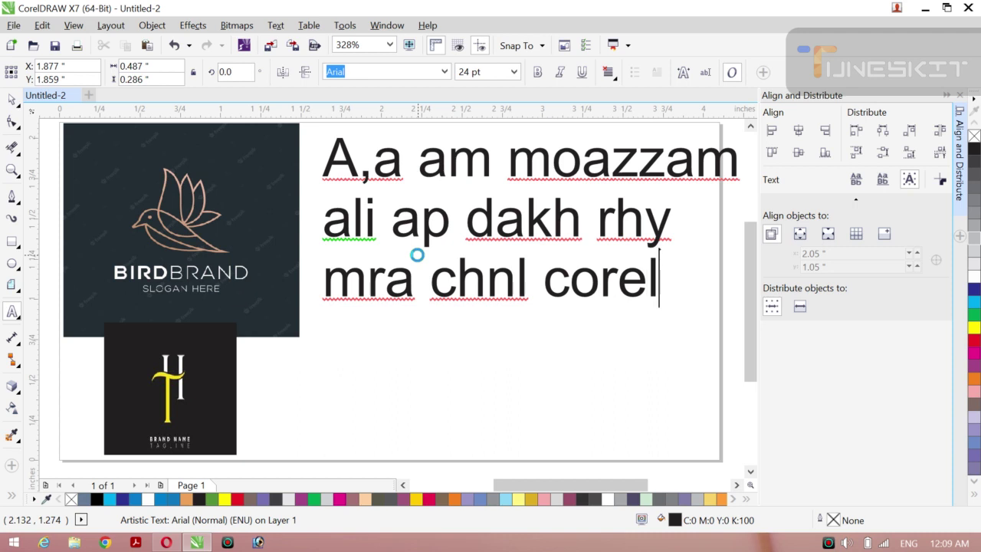
key(Return)
text(de)
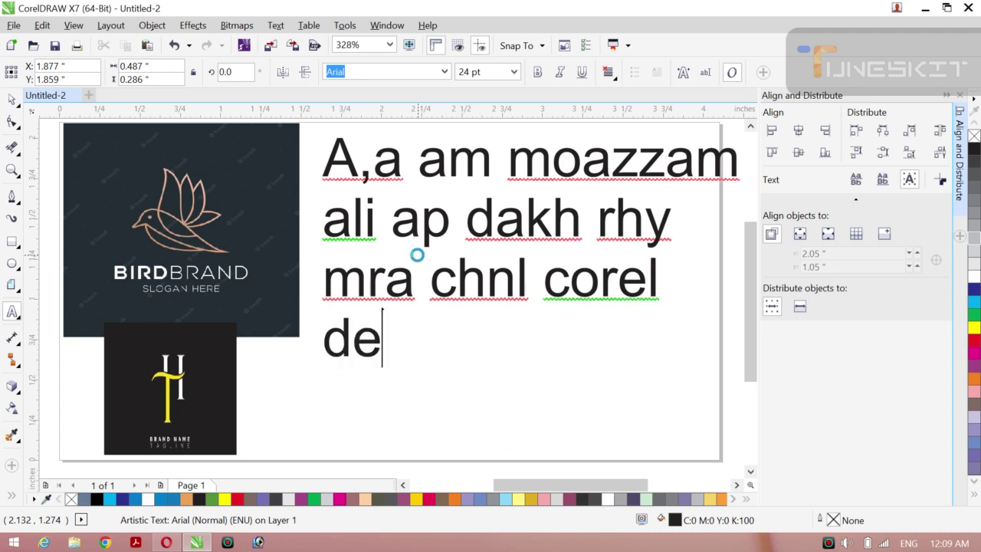
text(sign)
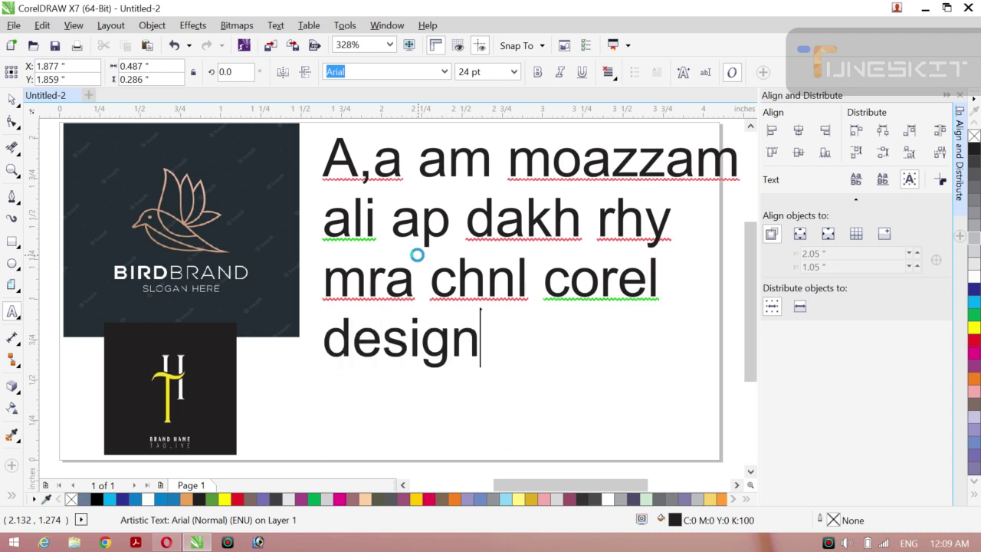
text( house)
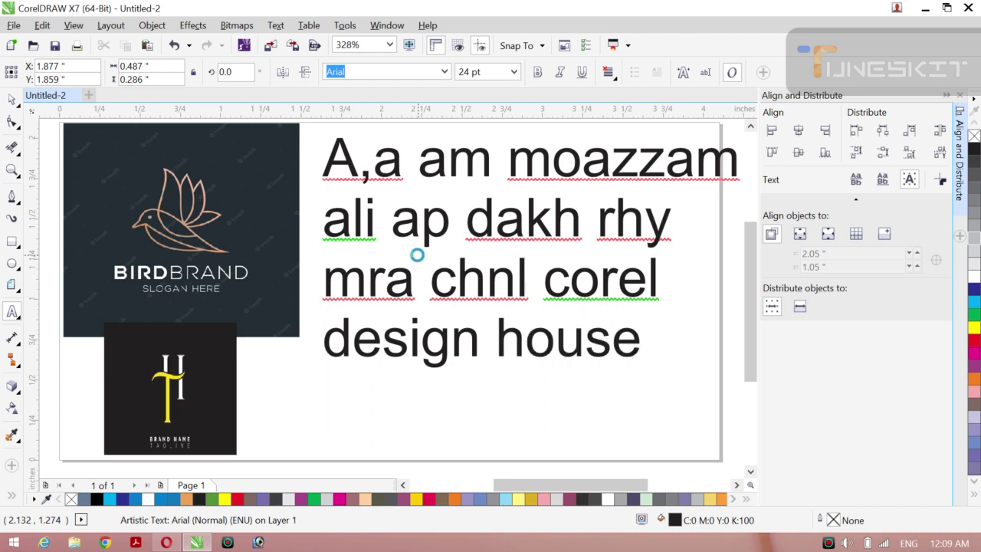
- Add the line "tou km satrt krny" below "design house" in the artistic text
key(Return)
text(tou)
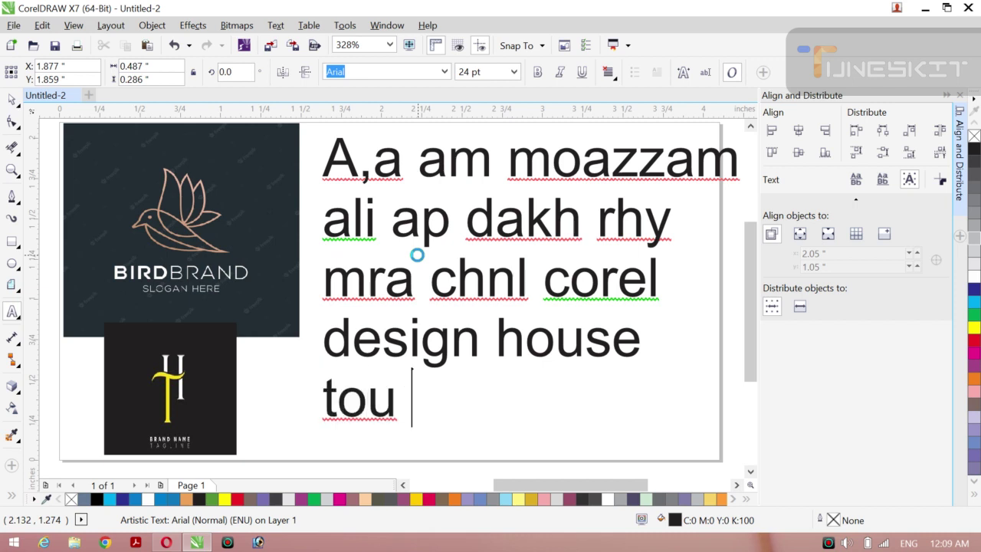
text( km)
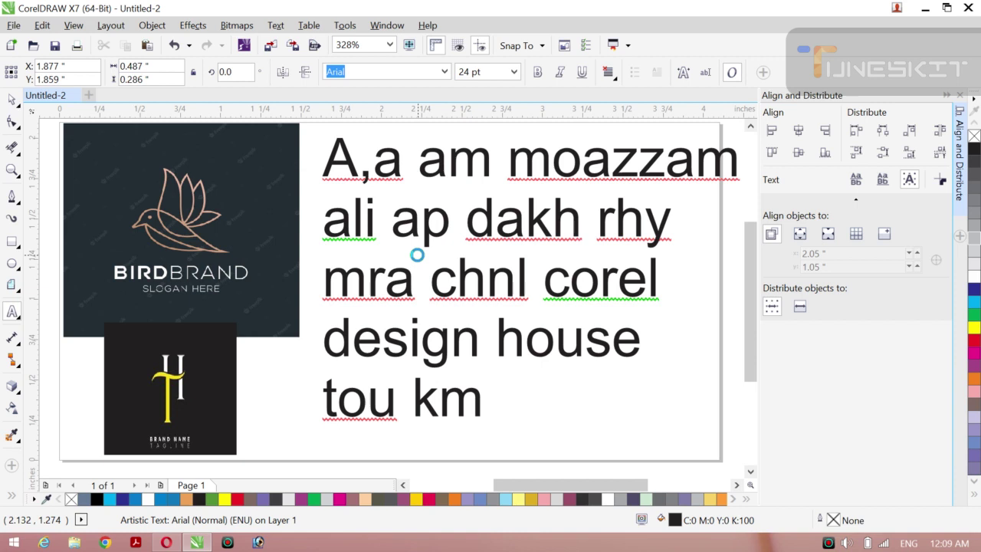
text( satrt)
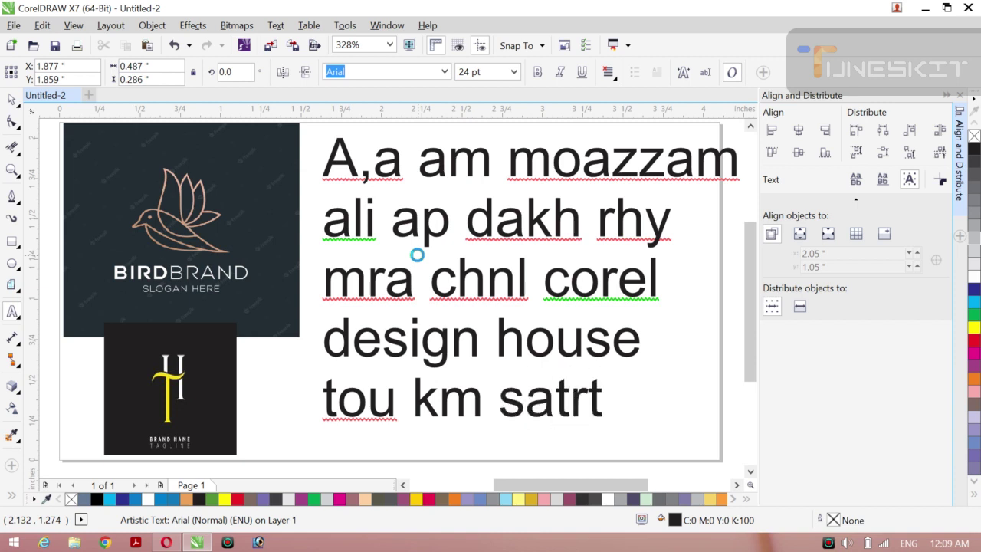
text( kr)
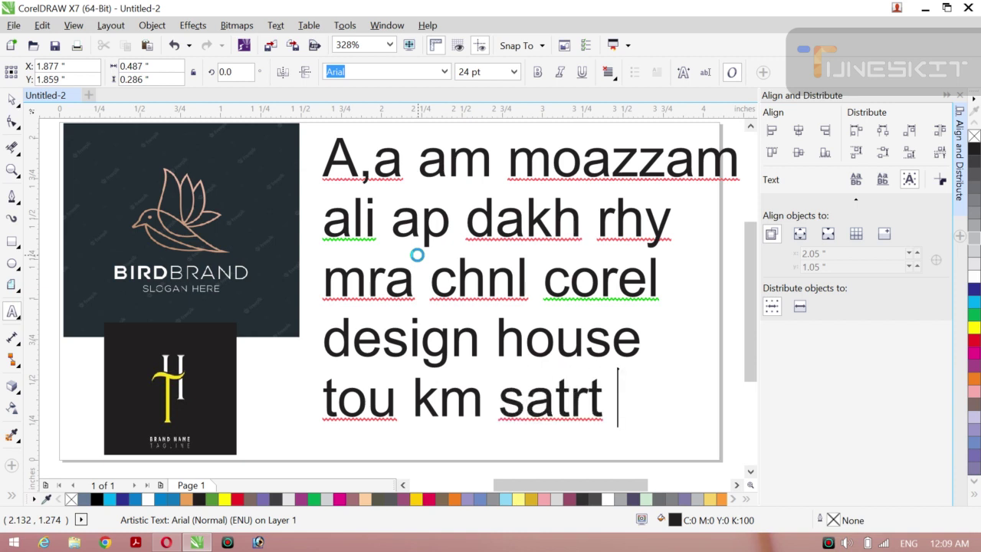
text(ny)
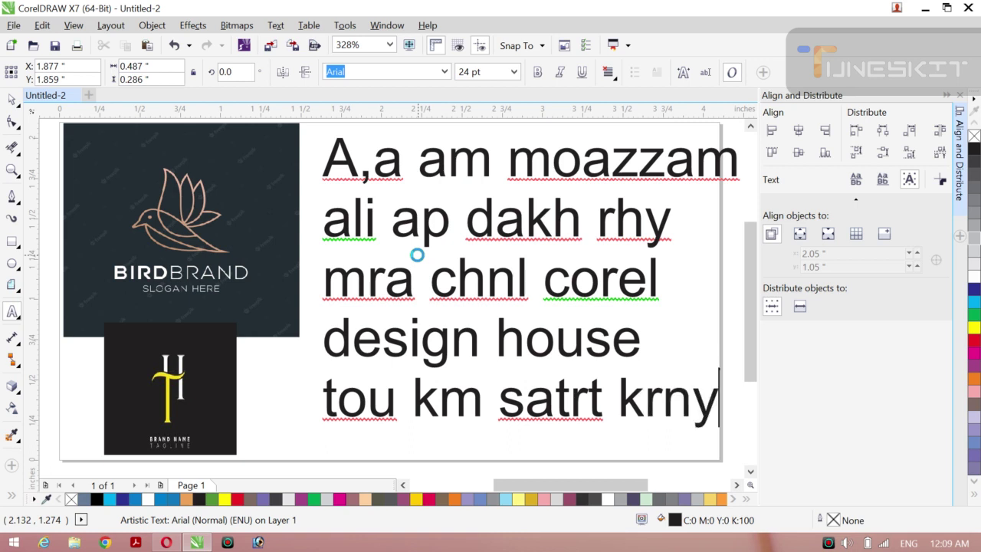
- Add the line "sy phly ap eak bar" at the end of the artistic text
key(Return)
text(sy )
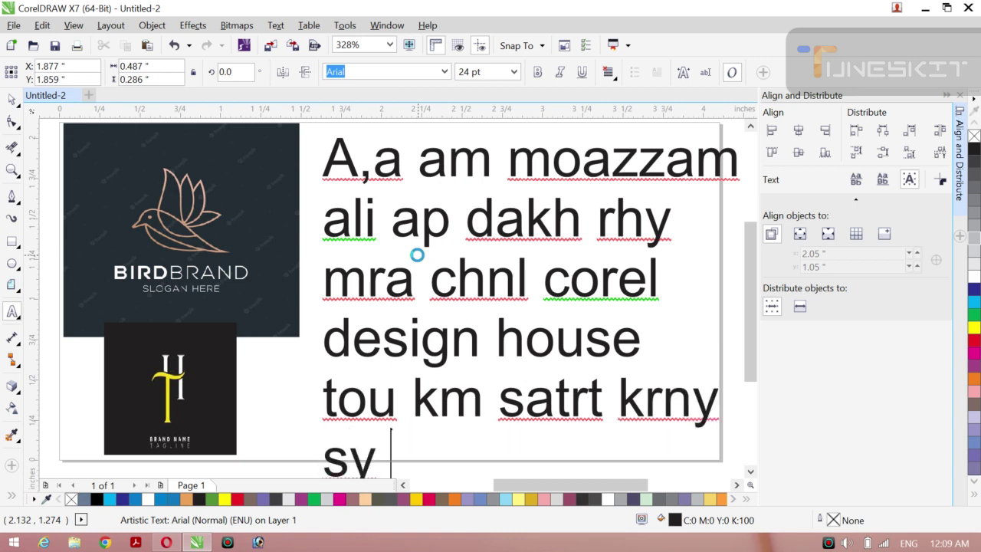
text(phly )
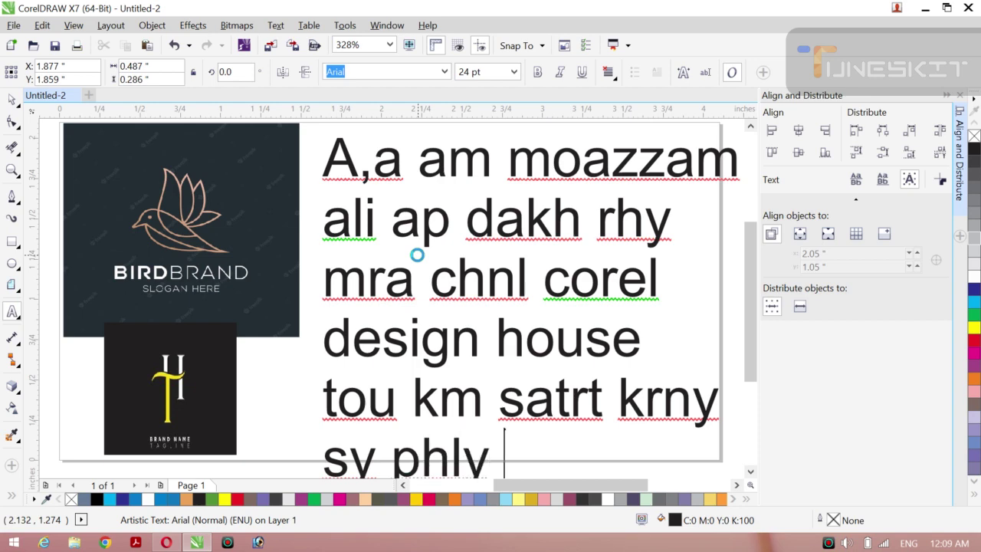
text(ap )
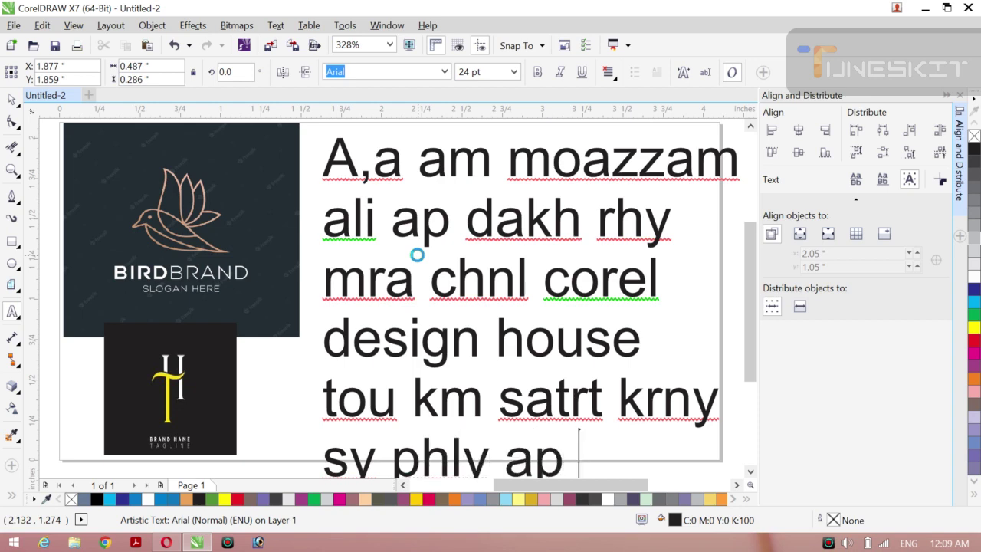
text(eak )
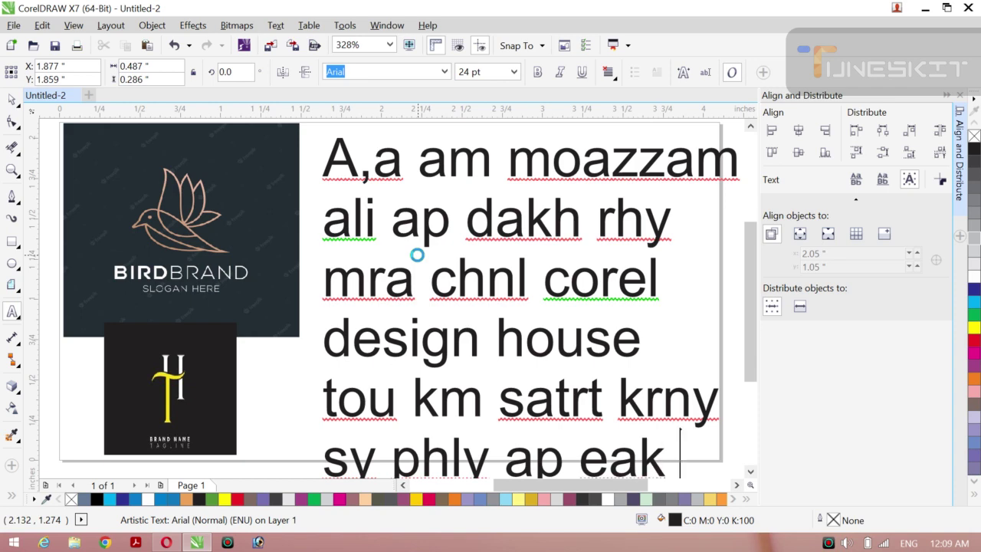
text(bar)
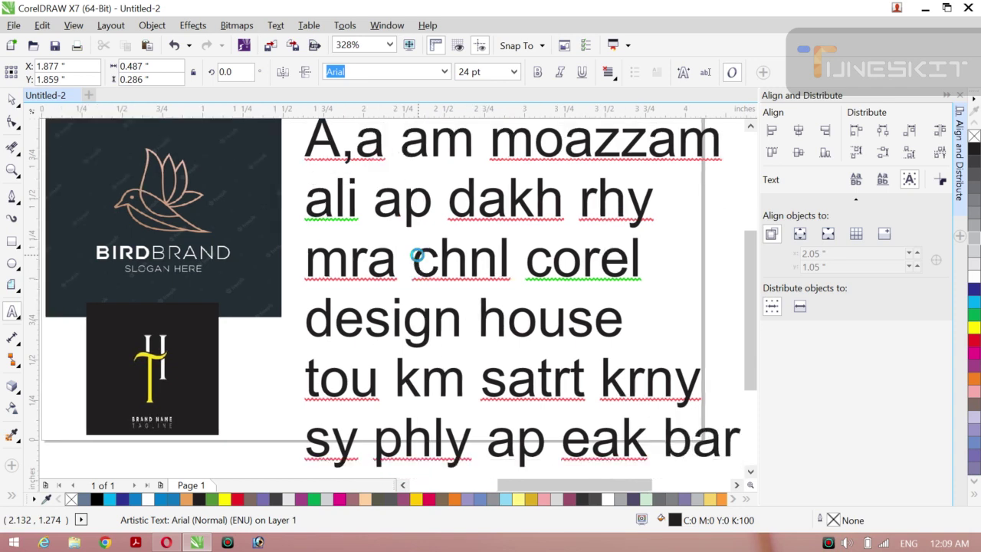
- Replace the entire introduction in the artistic text object with the line "drood shreef par"
key(ctrl+a)
key(BackSpace)
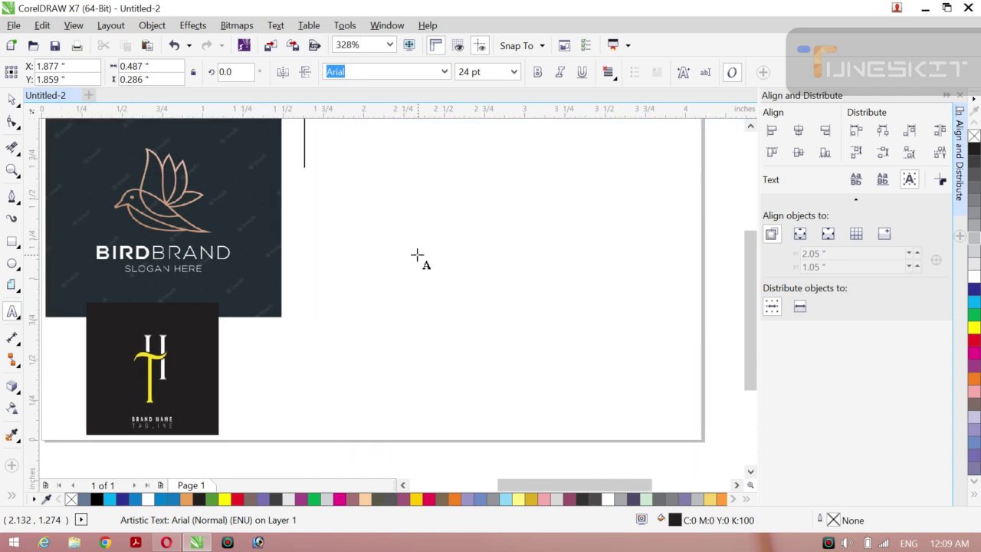
text(drood )
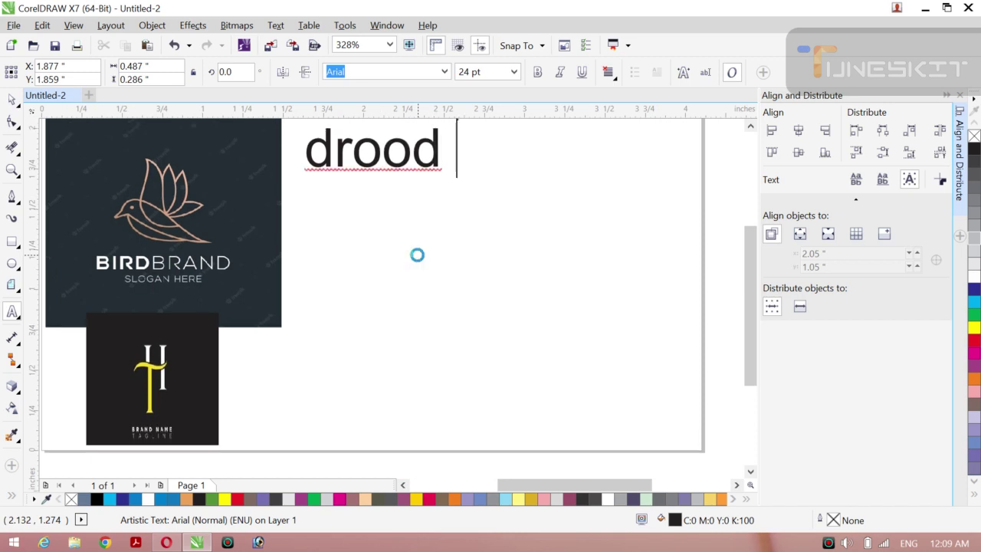
text(shr)
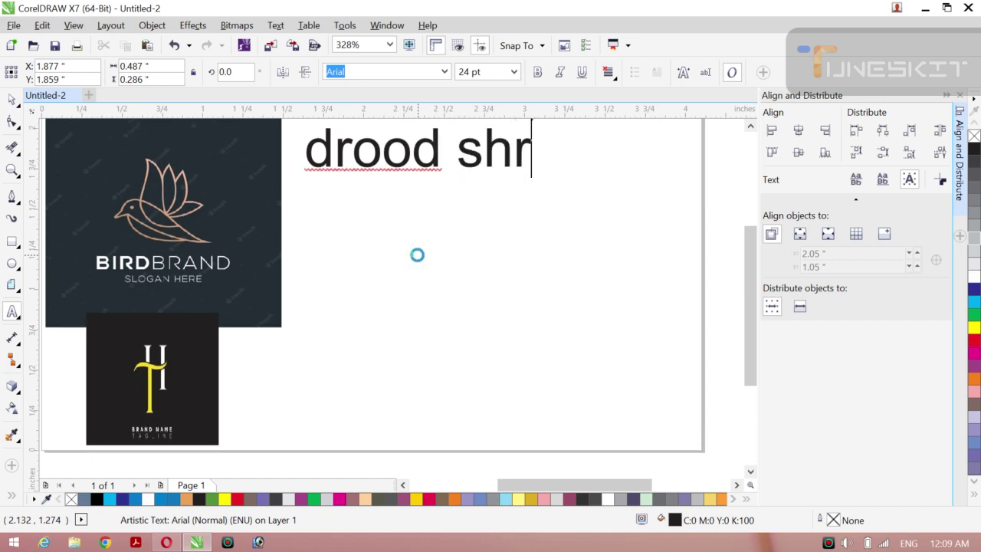
text(eef )
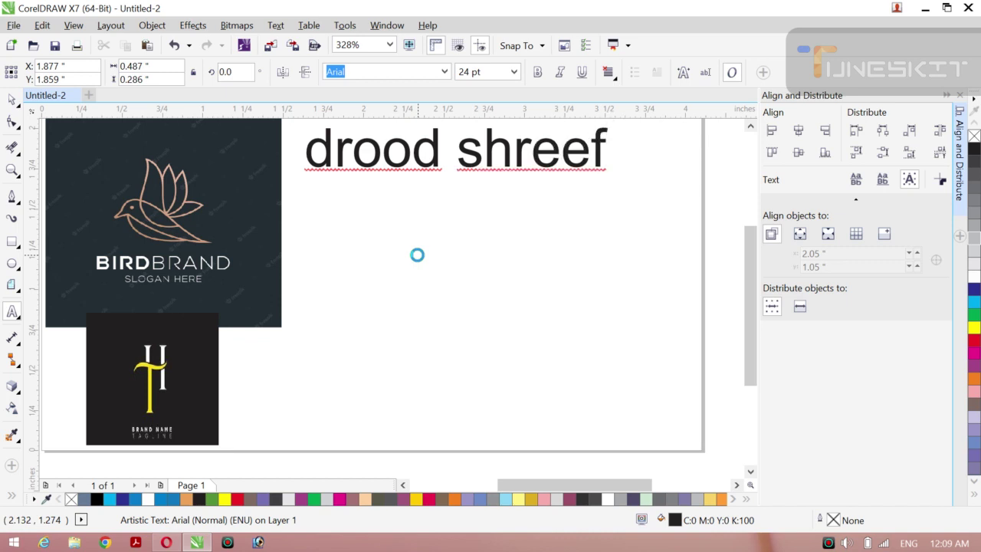
text(par)
key(Return)
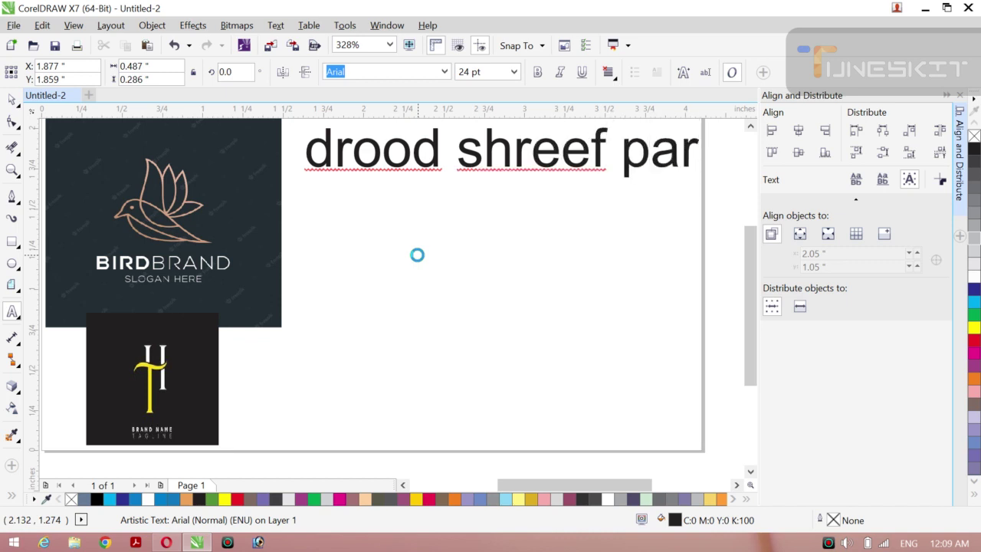
- Enter "dunia our akhrt ki" as the second line of the artistic text
text(dunia )
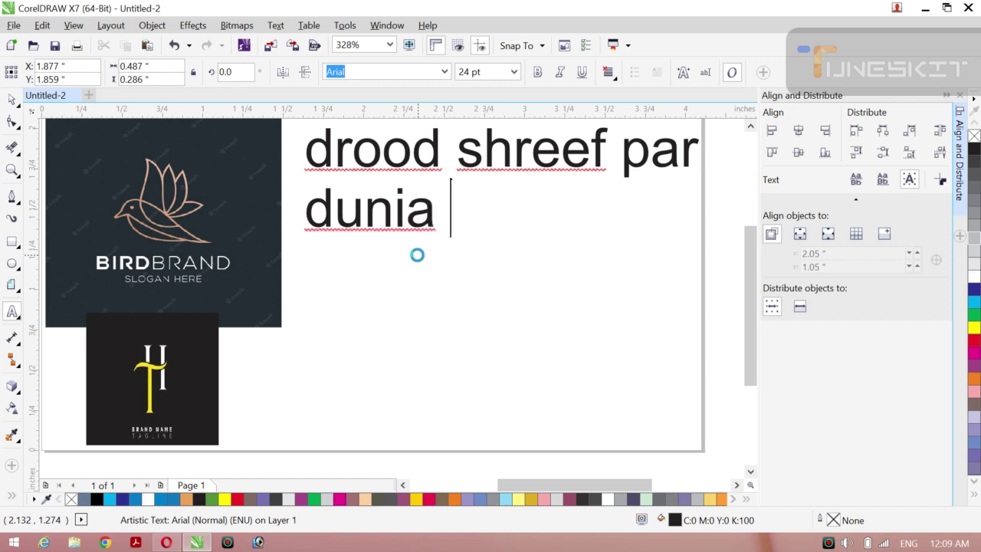
text(our )
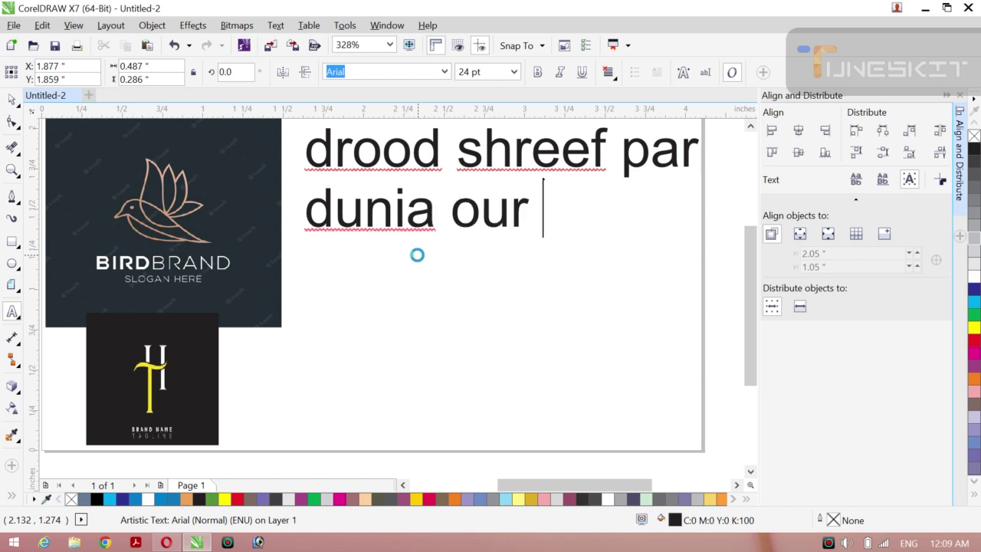
text(akhrt k)
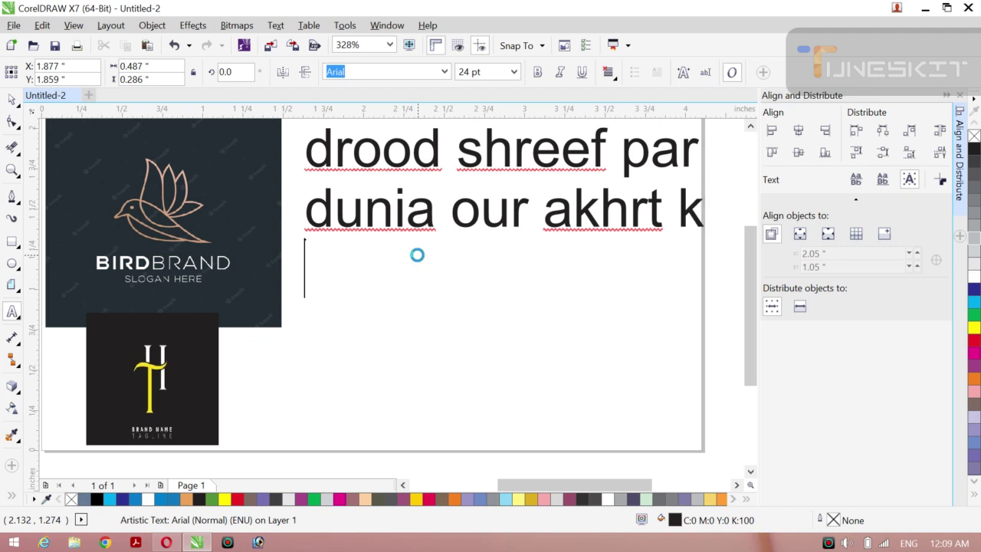
text(i)
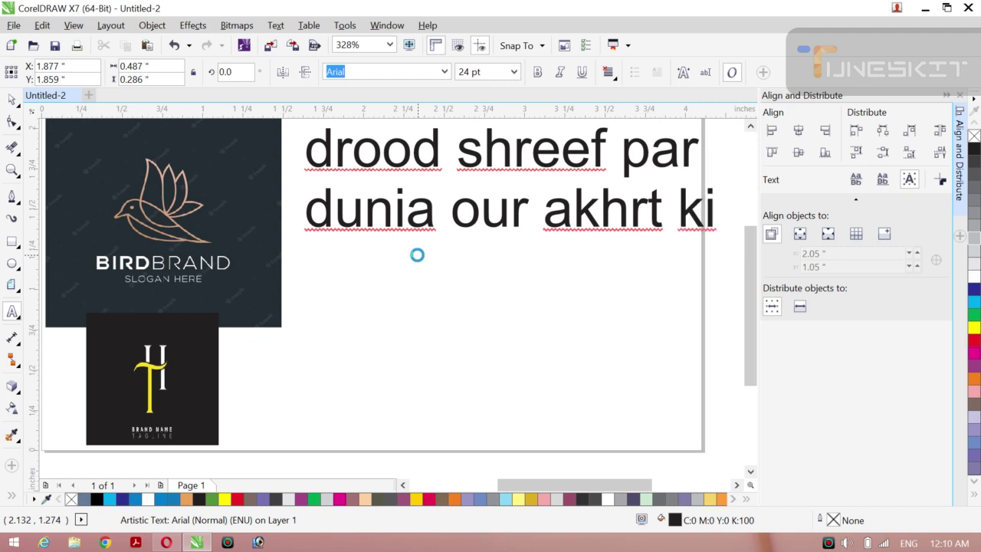
- Enter "kmyabi ha drood" as the third line of the artistic text
key(Return)
text(kmy)
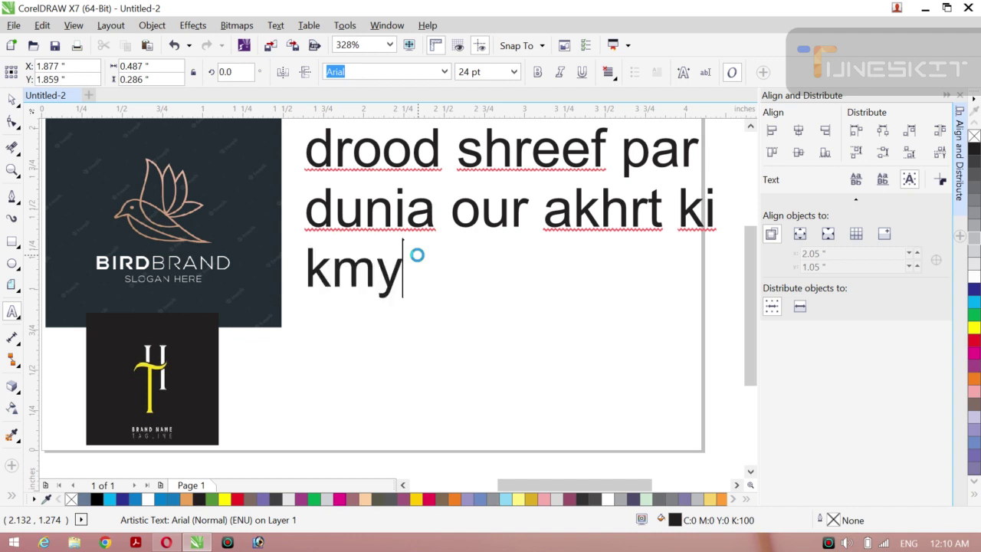
key(BackSpace)
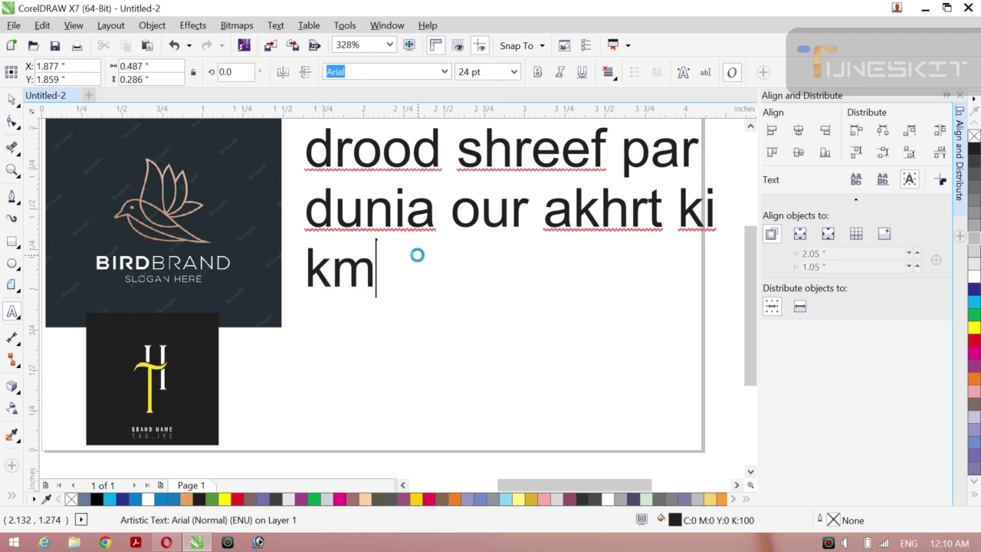
text(yab)
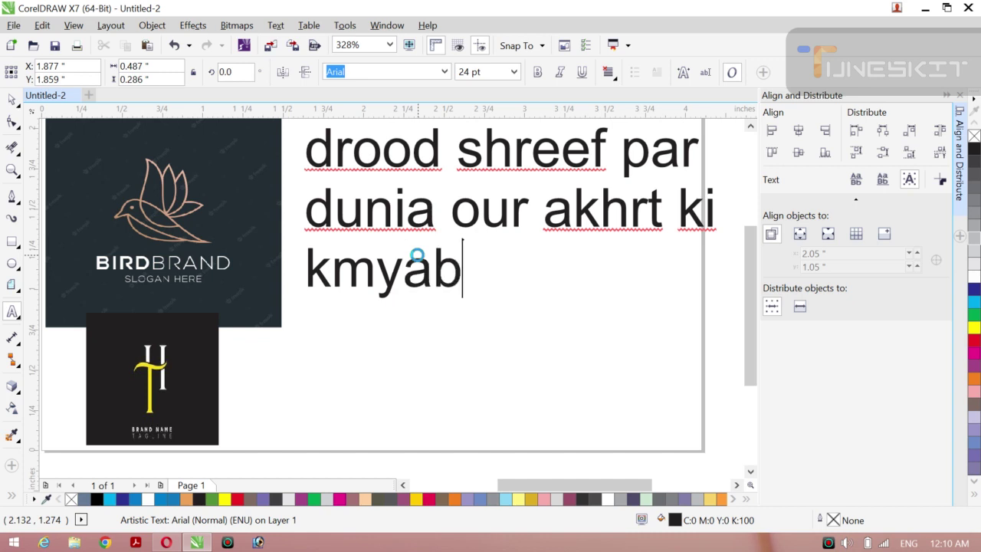
text(i ha)
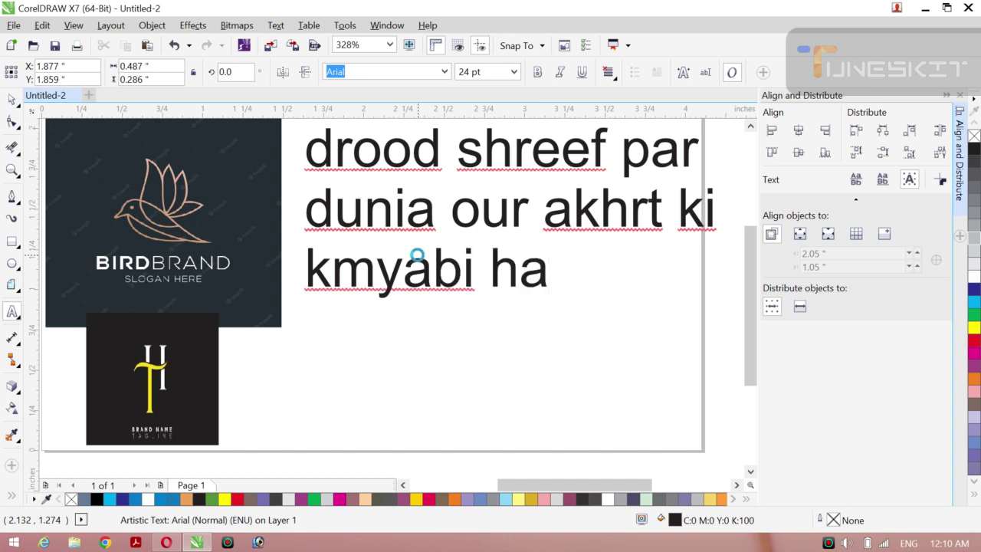
text( drood)
- Enter "shreef mn" as the fourth line of the artistic text
key(Return)
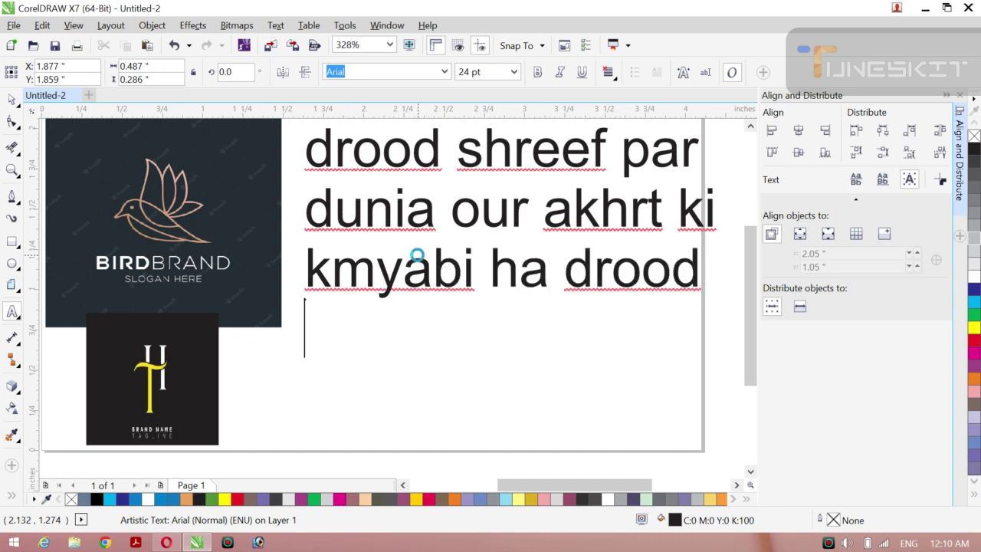
text(sht)
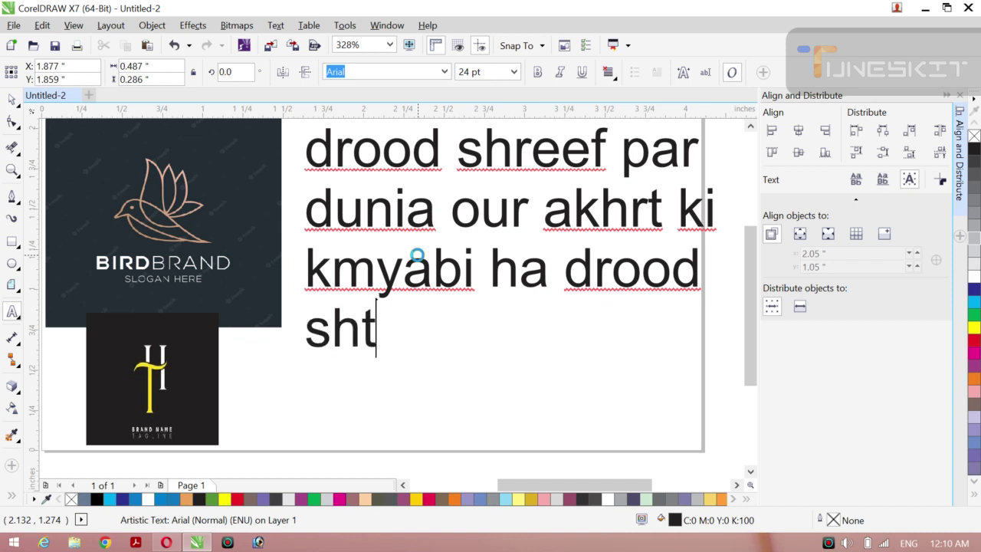
key(BackSpace)
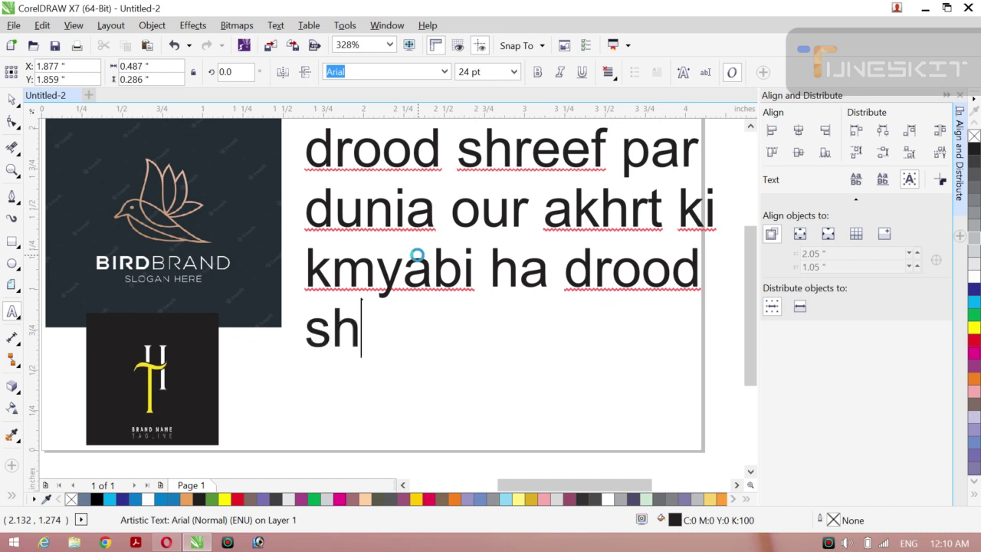
text(reef )
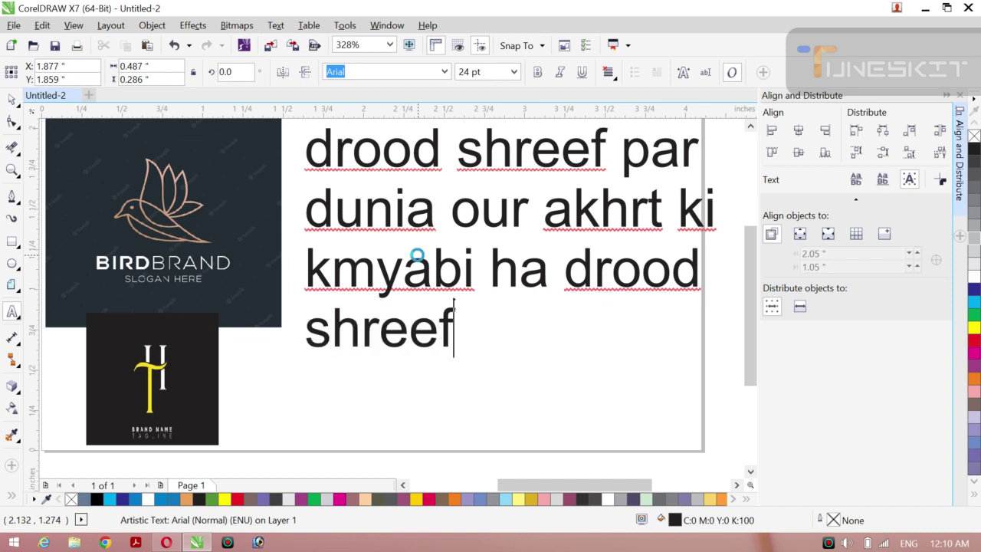
text(mn)
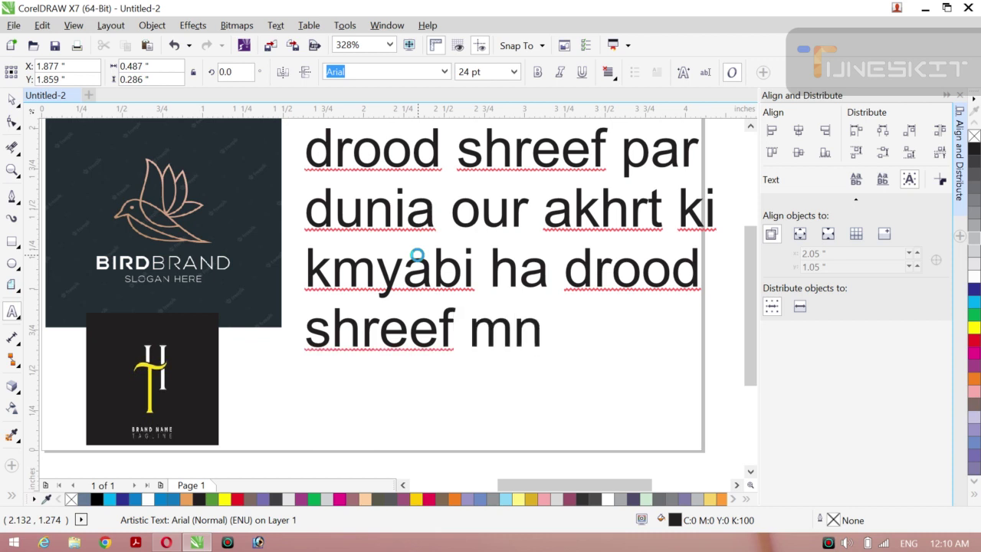
- Replace the entire message in the artistic text object with "now lets start"
key(ctrl+a)
key(ctrl+c)
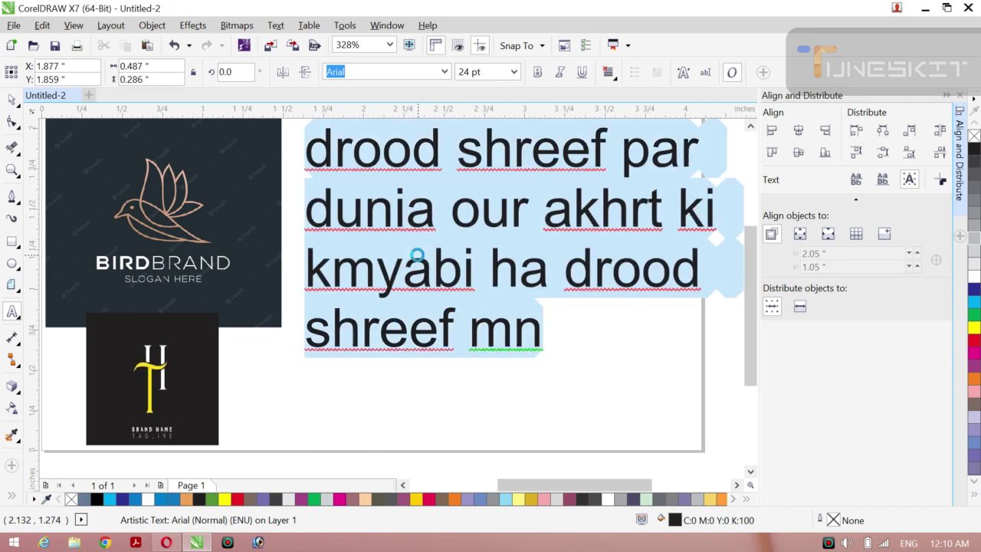
key(Delete)
text(n)
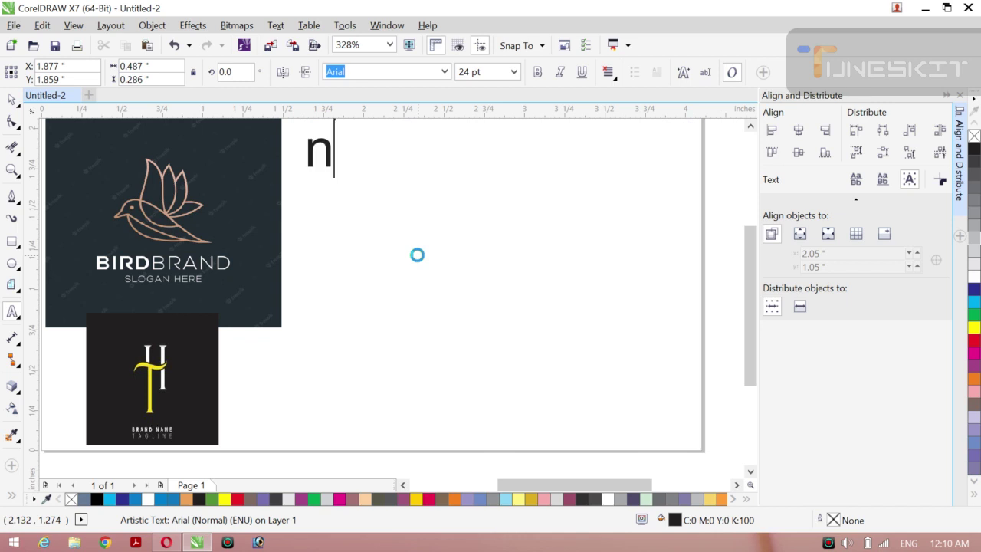
text(ow le)
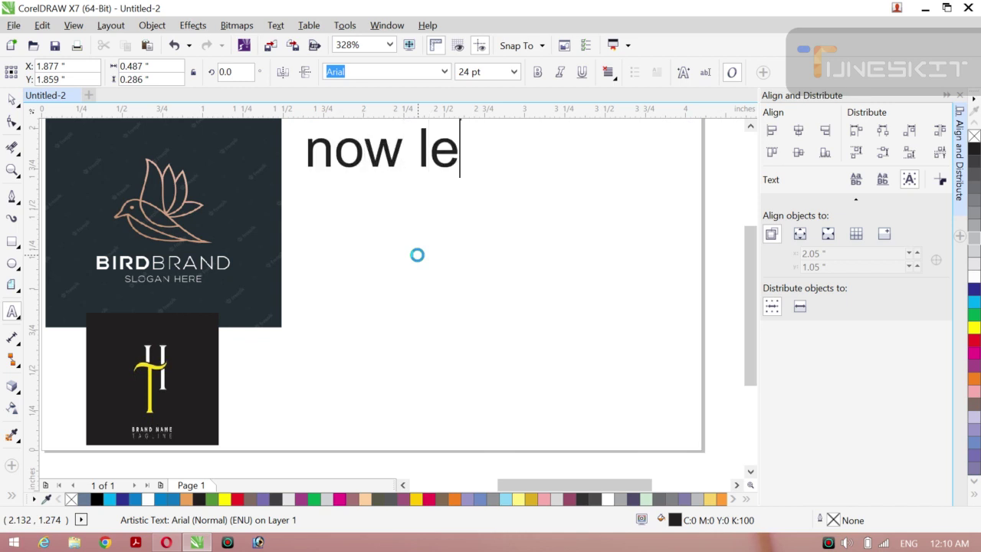
text(ts s)
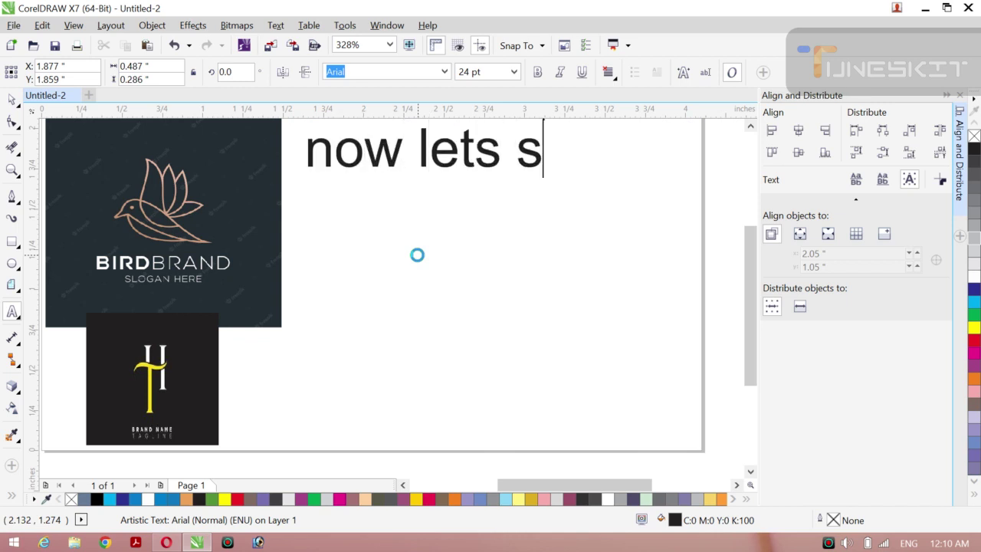
text(tart)
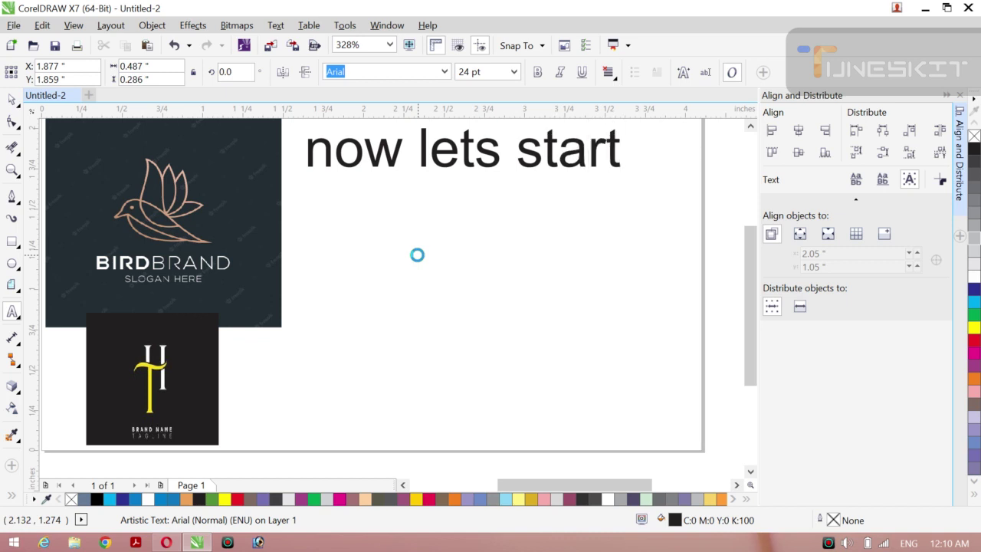
- Delete the introduction text beside the sample logos and switch to the Pick tool
key(ctrl+v)
key(Delete)
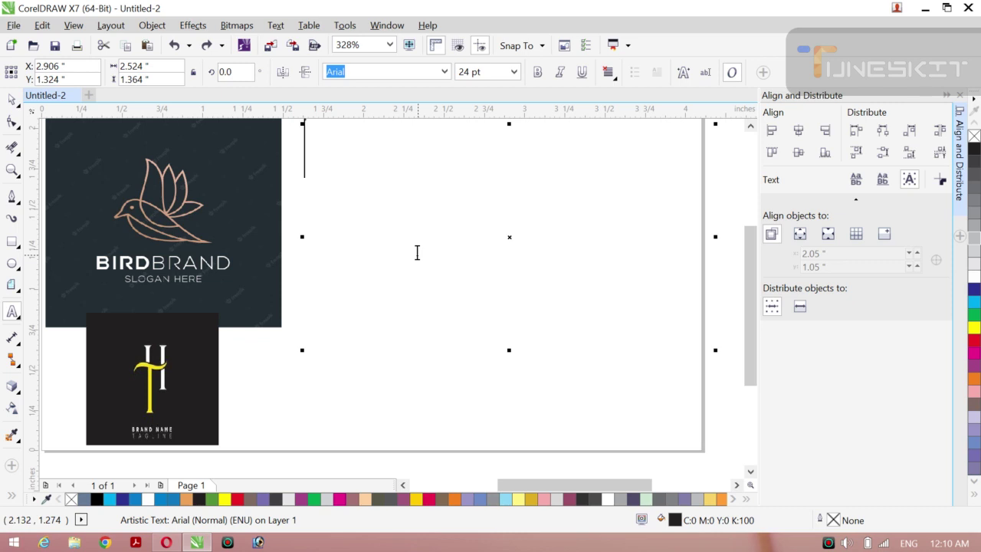
click(15, 104)
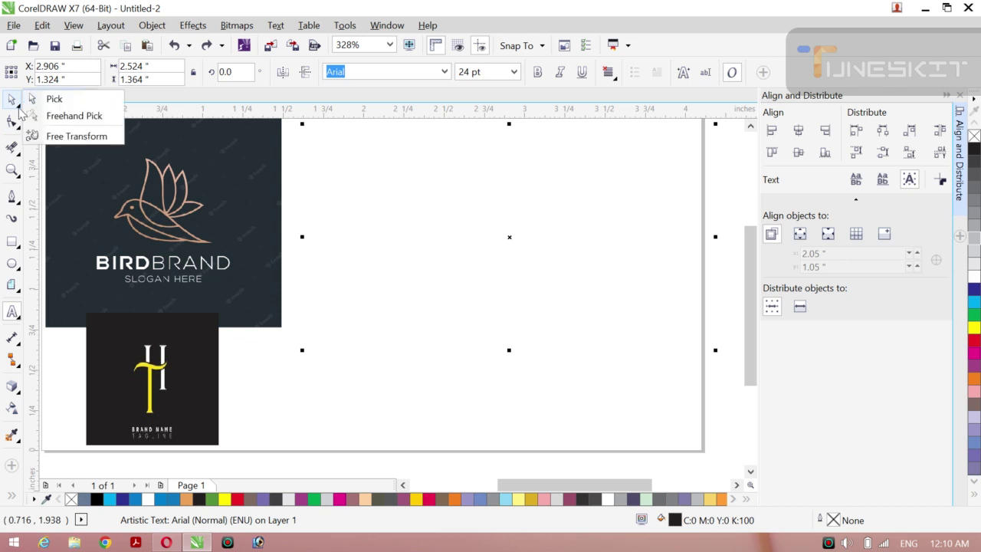
click(52, 100)
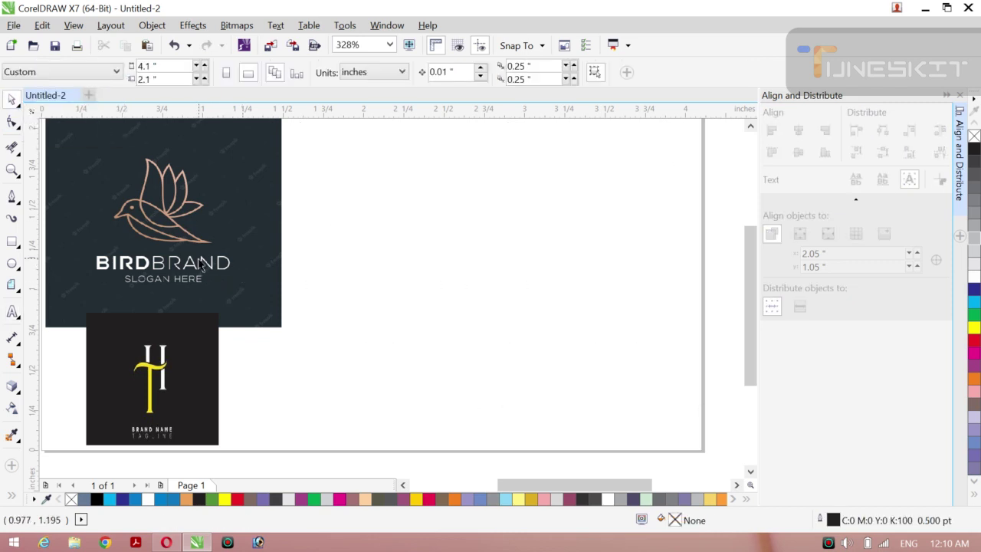
- Separate the overlapping sample images, placing the bird logo at the page's left side and the TH logo to its right
drag(203, 265, 457, 316)
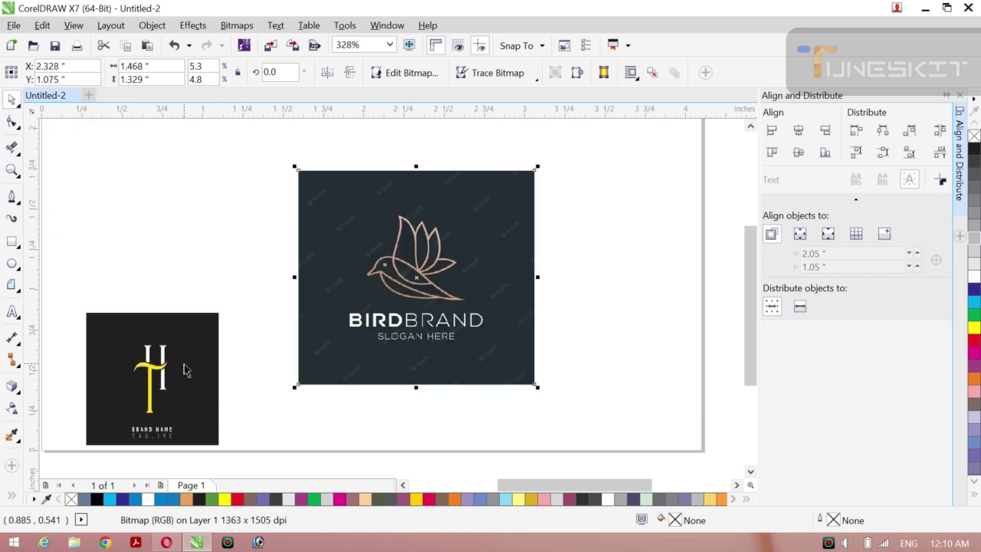
drag(184, 364, 566, 248)
drag(432, 261, 268, 259)
click(546, 262)
drag(328, 270, 250, 268)
click(574, 256)
drag(540, 247, 477, 239)
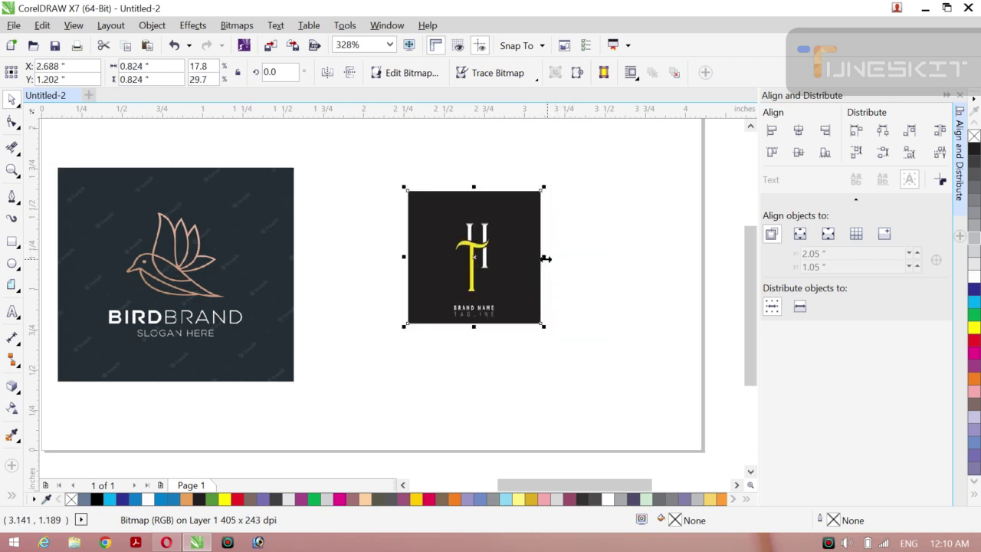
- Enlarge the TH logo image to about 1.79 × 1.28 inches and position it beside the bird logo
drag(549, 257, 597, 266)
drag(509, 270, 478, 267)
drag(563, 326, 616, 414)
drag(499, 289, 496, 311)
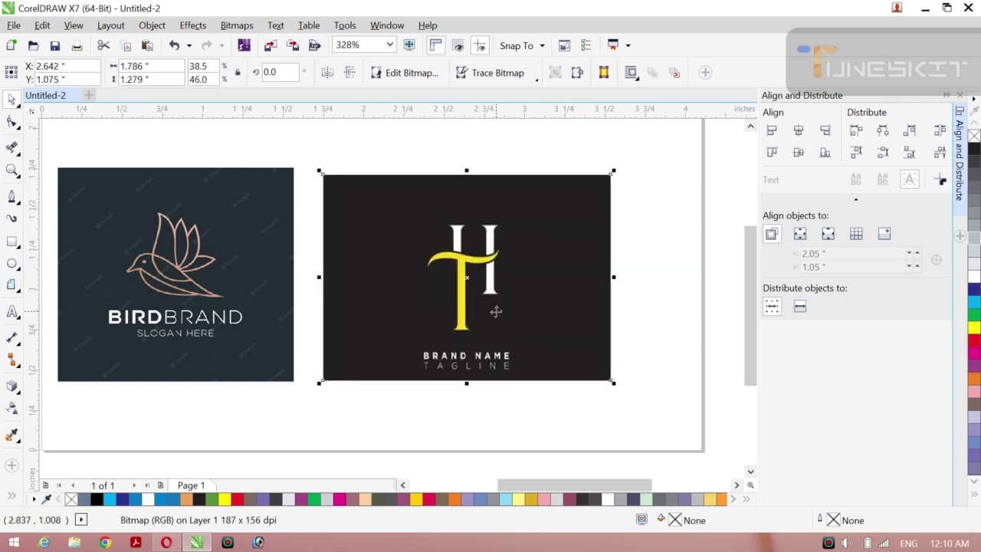
- Stretch the TH logo image wider and taller, and scale it to about 1.63 × 1.16 inches
click(666, 322)
click(585, 310)
drag(615, 277, 656, 278)
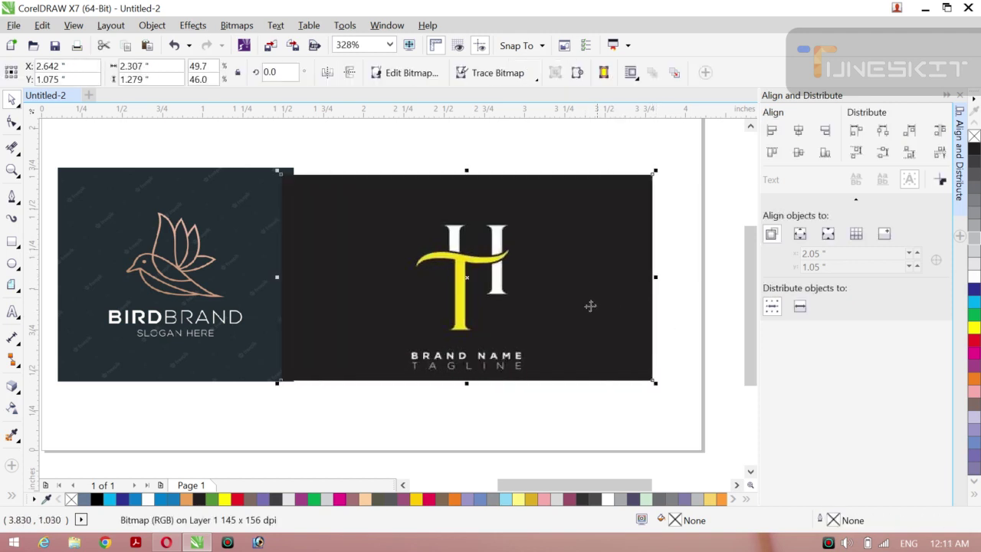
drag(467, 383, 471, 413)
drag(485, 311, 482, 307)
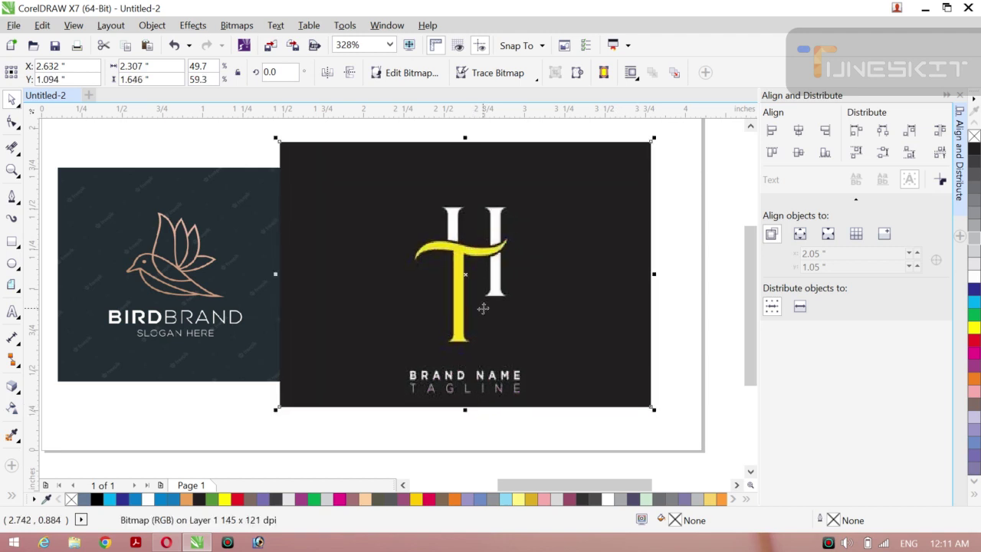
drag(654, 409, 606, 368)
- Examine up close how the T's curved bar crosses the H in the TH logo
key(z)
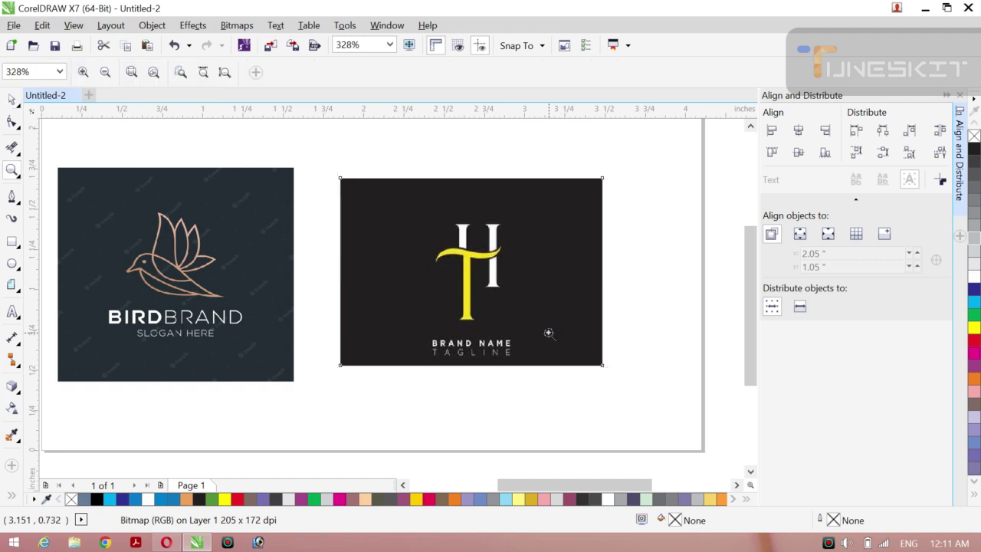
drag(425, 212, 518, 326)
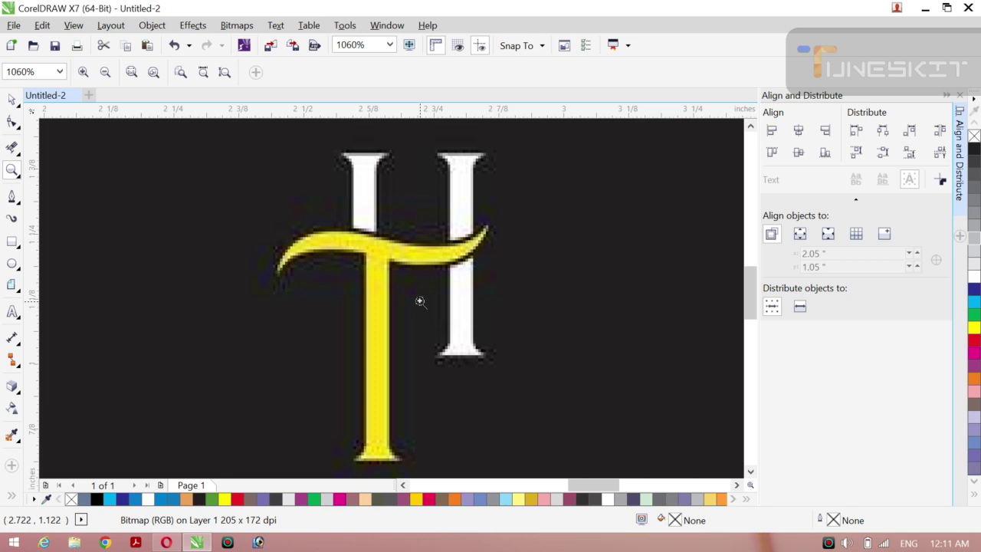
click(105, 74)
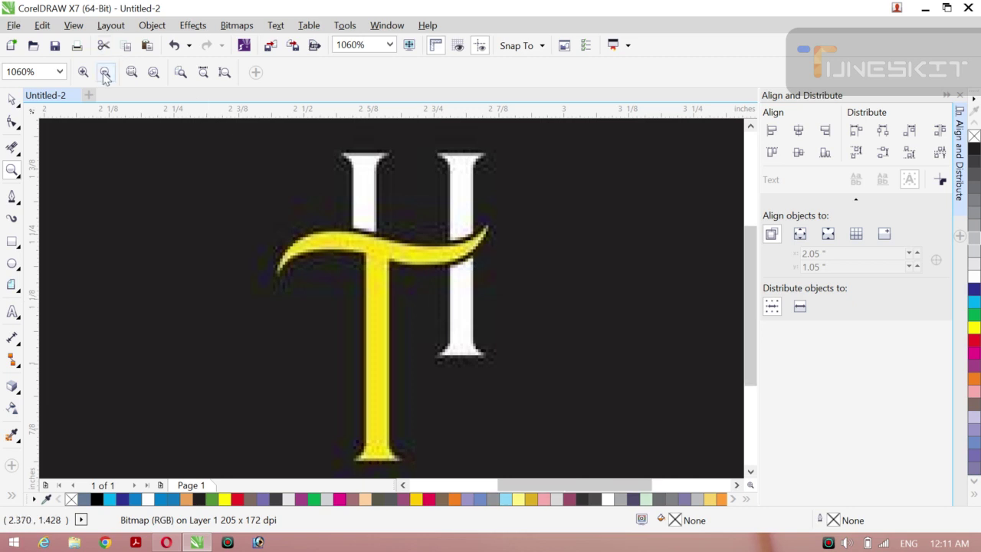
click(22, 111)
click(46, 97)
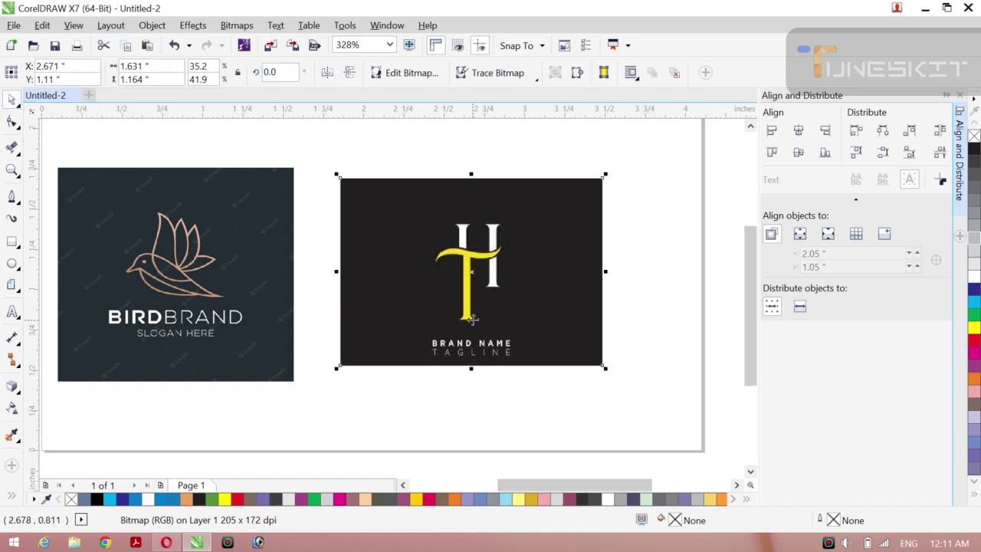
- Move the TH logo over the bird logo and enlarge it to about 1.88 × 1.36 inches
drag(448, 330, 193, 304)
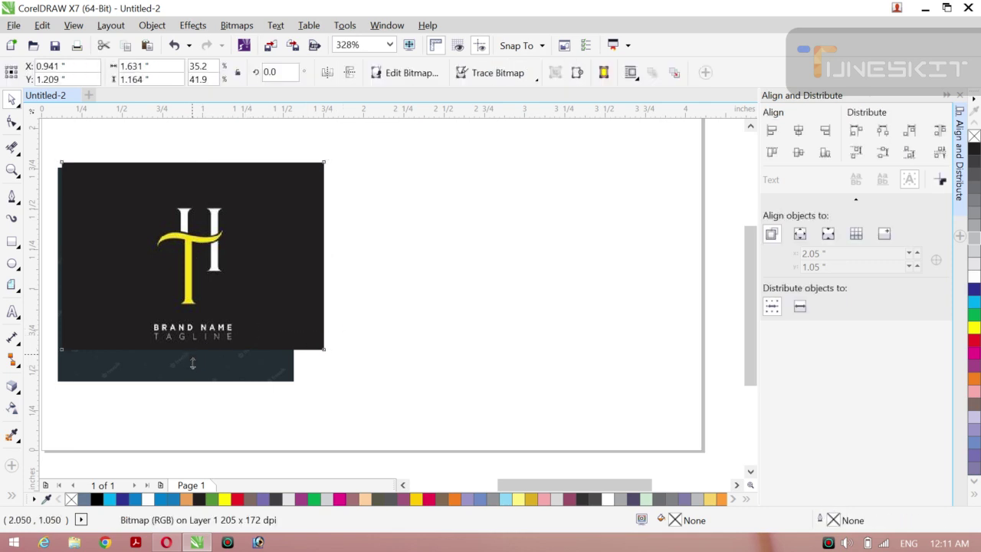
drag(193, 363, 194, 381)
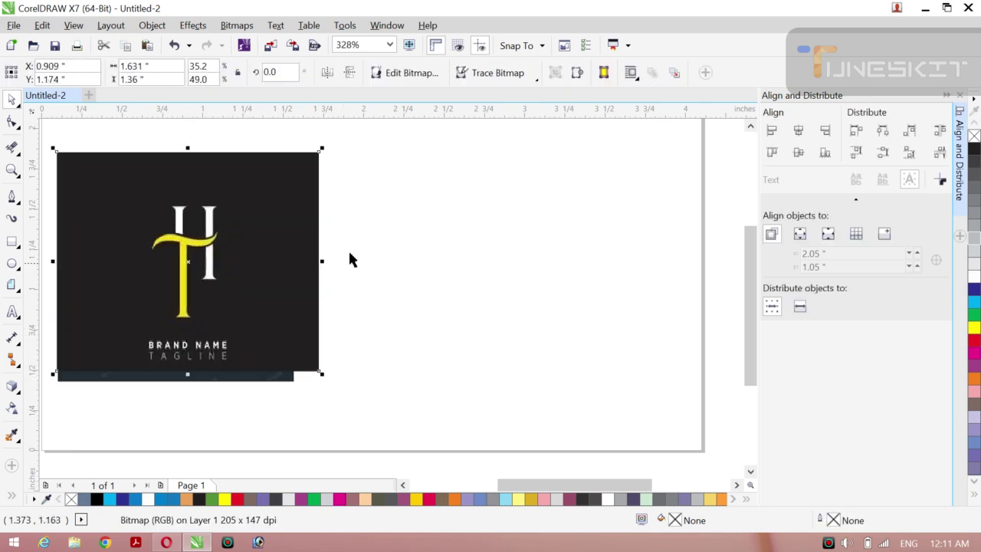
drag(322, 260, 389, 263)
drag(272, 261, 241, 264)
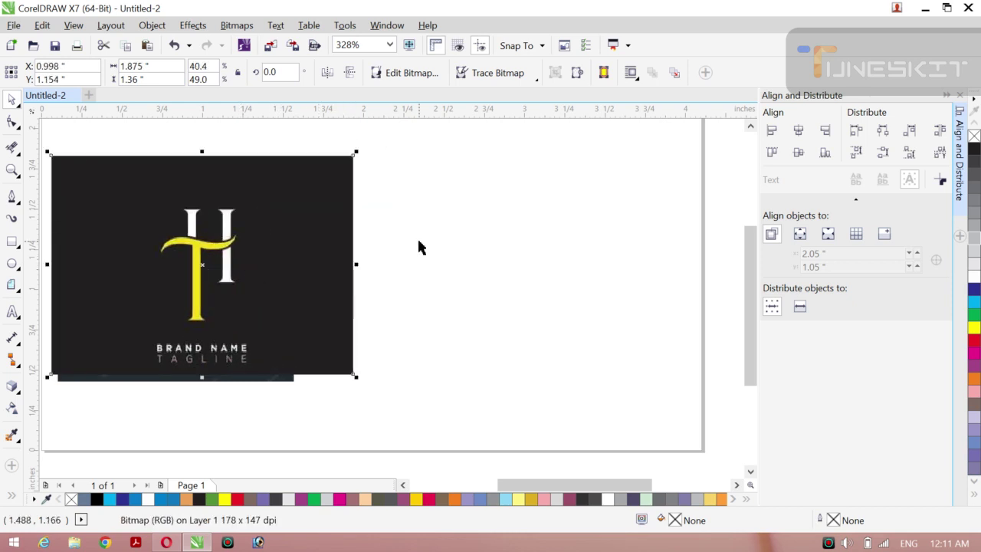
click(431, 238)
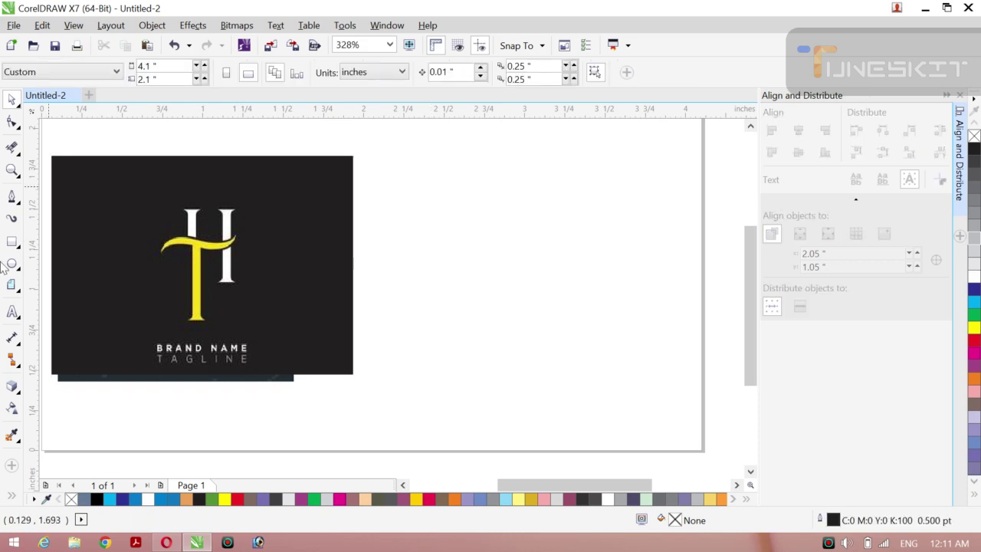
- Add a capital "H" as 24 pt Arial artistic text in the empty page area beside the TH logo
click(17, 316)
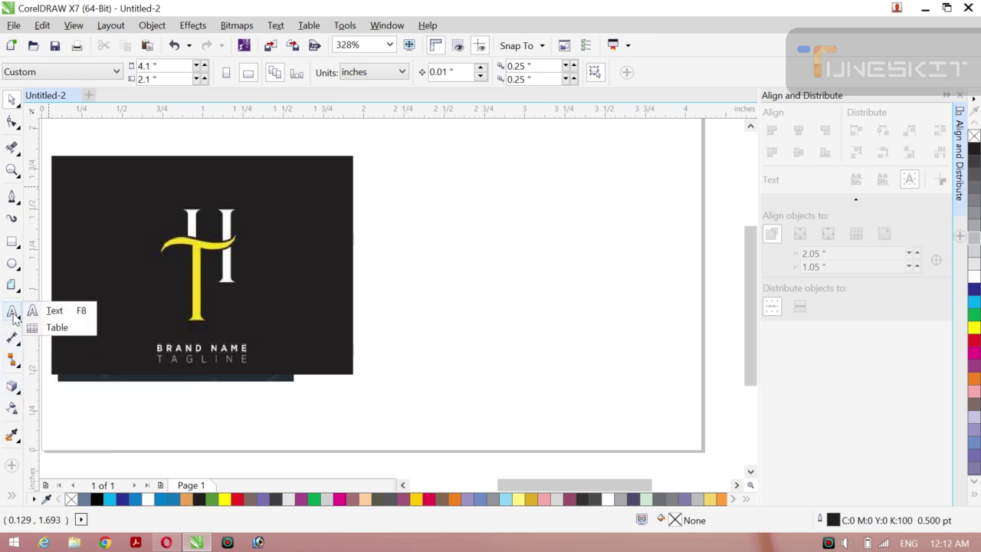
click(14, 317)
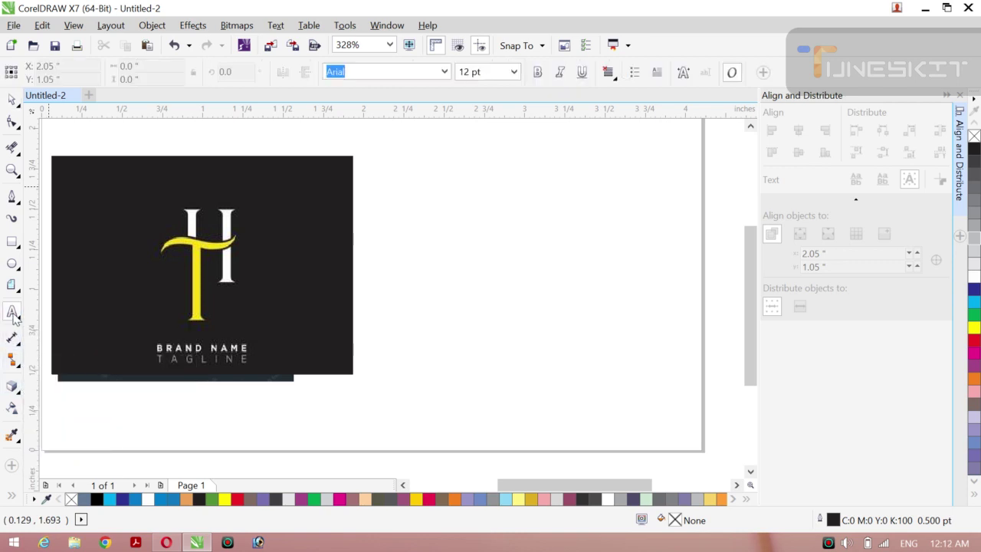
click(462, 261)
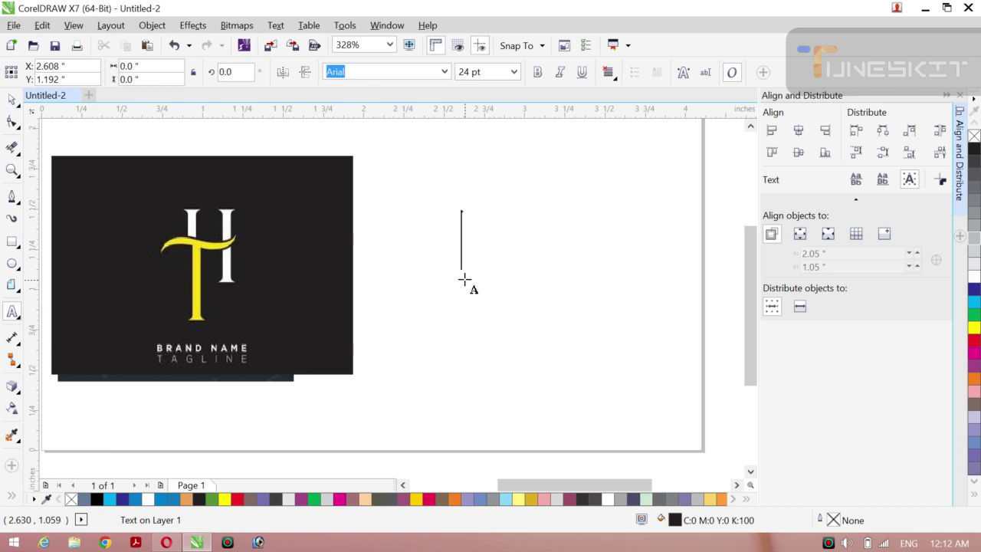
text(h)
key(BackSpace)
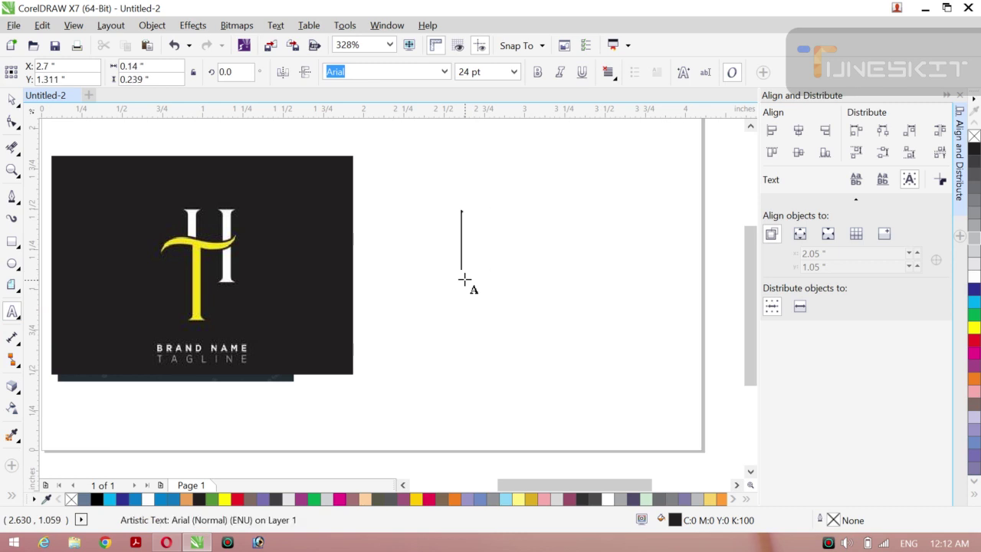
text(H)
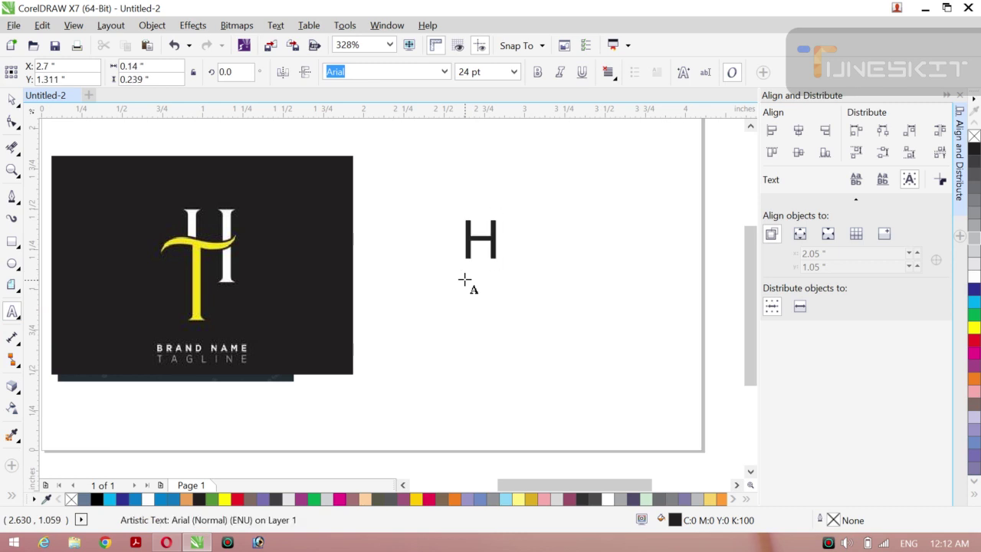
- Make the H text bold and enlarge it about its centre to about 0.5 × 0.62 inches
click(497, 214)
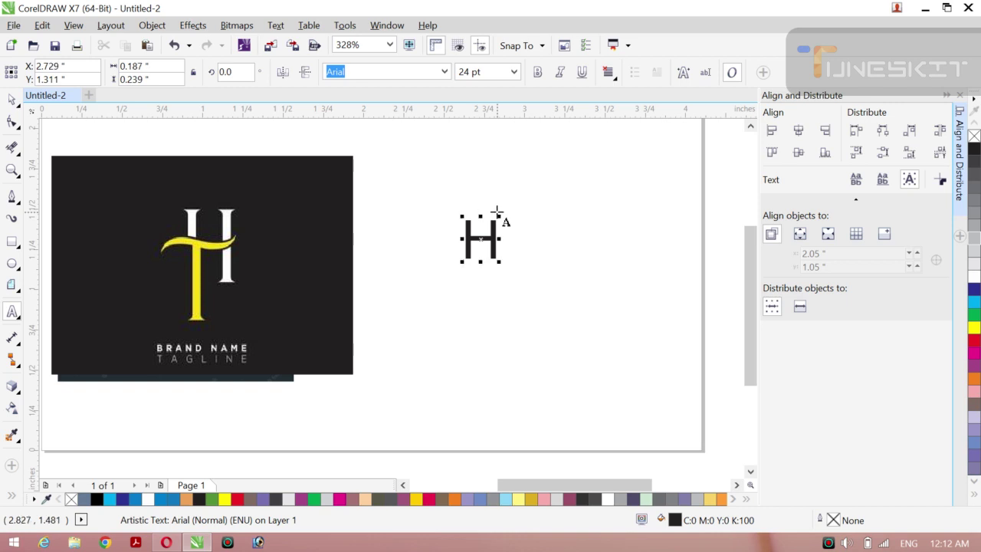
click(17, 103)
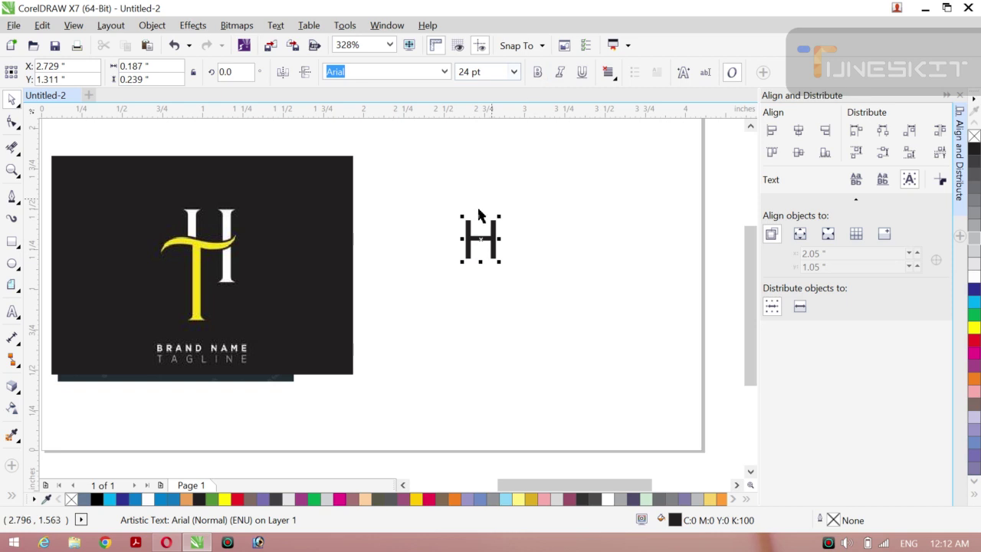
click(537, 72)
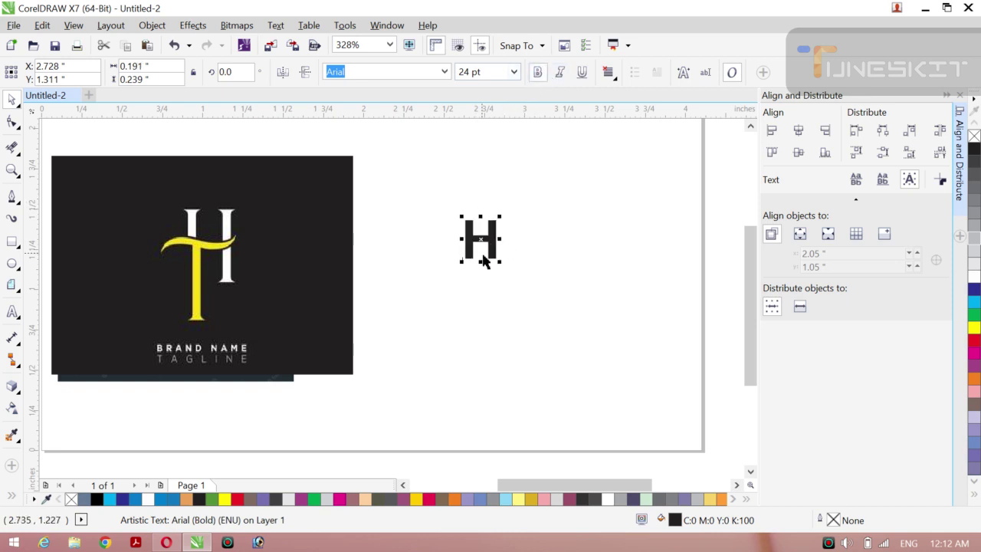
click(514, 291)
drag(513, 291, 522, 299)
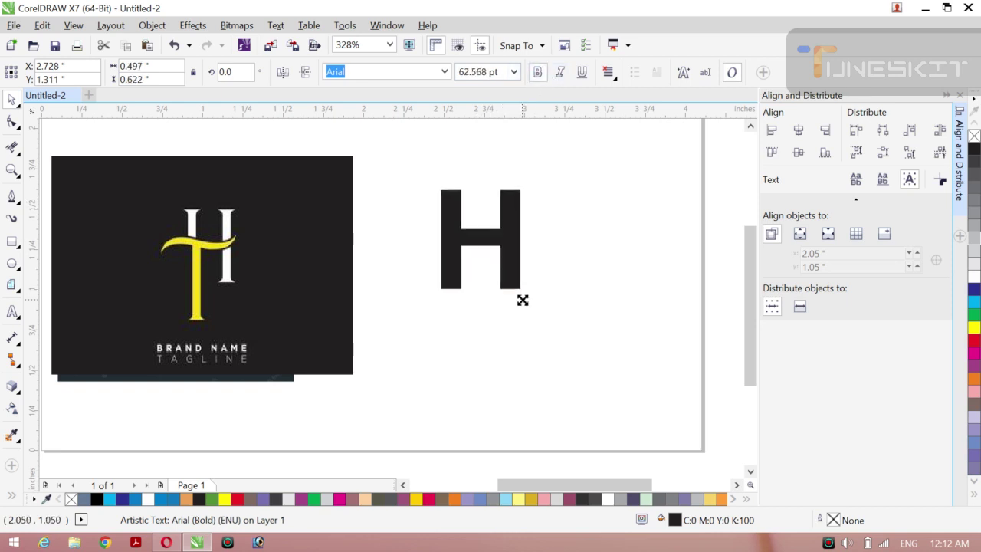
- Move the H onto the TH logo image, just beside the monogram, and fill it red
drag(506, 215, 270, 177)
drag(200, 156, 187, 154)
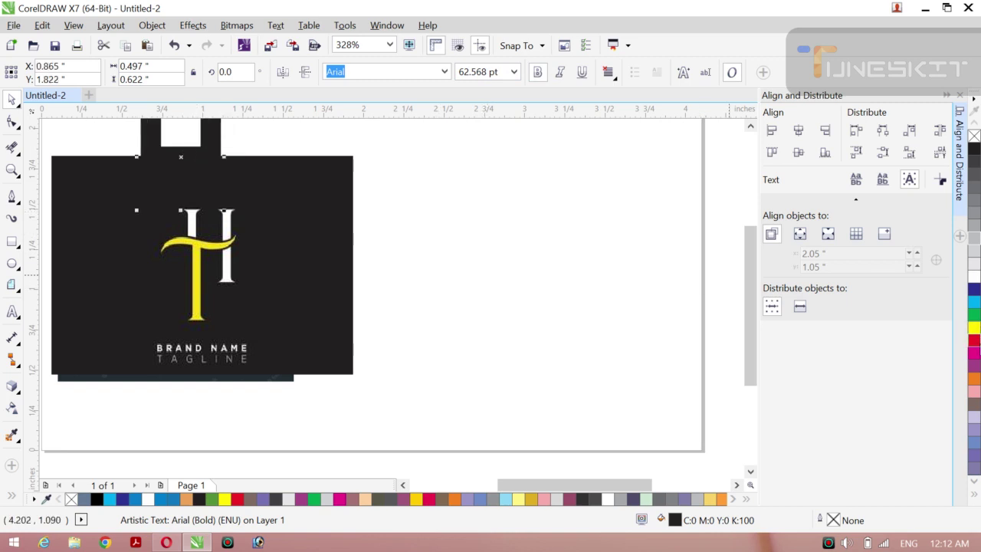
click(973, 341)
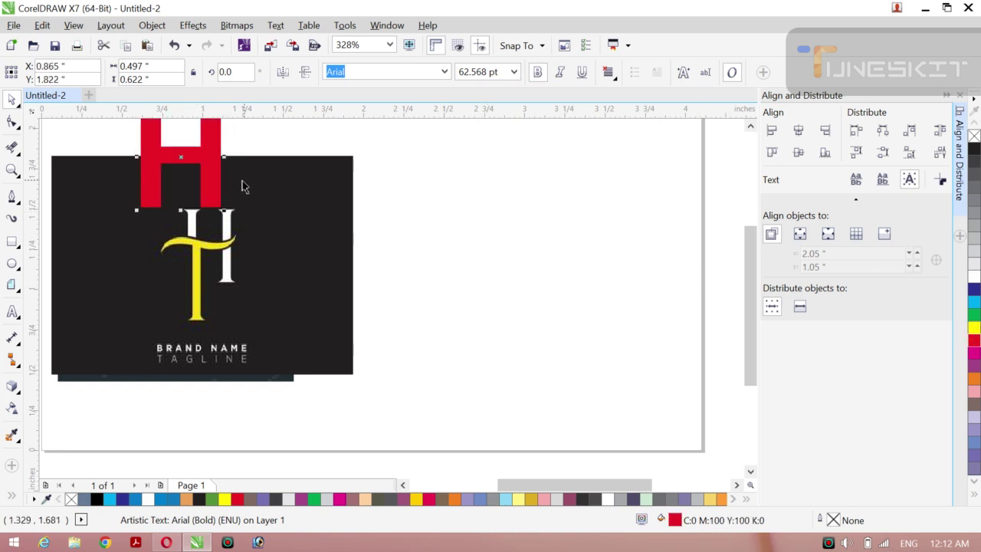
drag(173, 160, 117, 189)
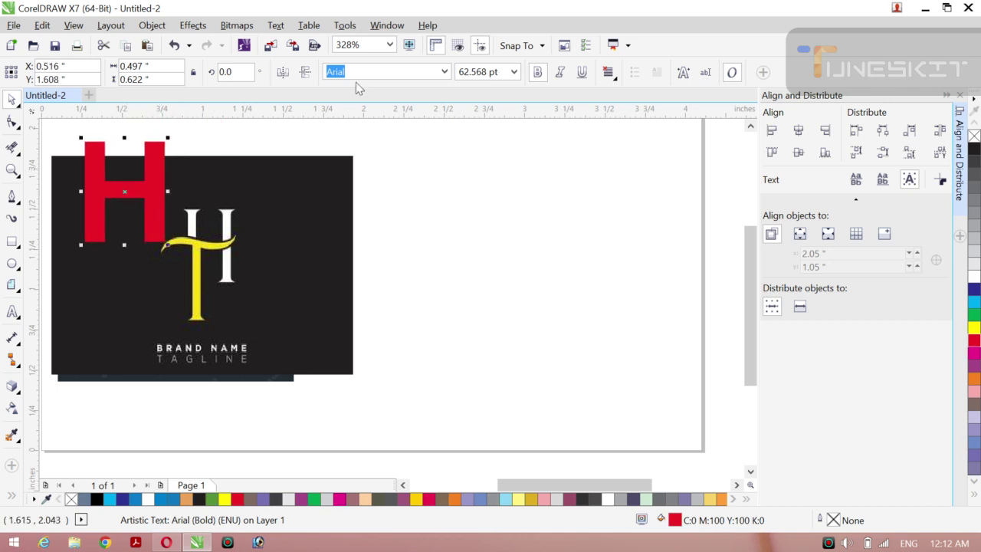
- Set the H's font to Baskerville Old Face and move it to the empty page area beside the logo image
click(444, 71)
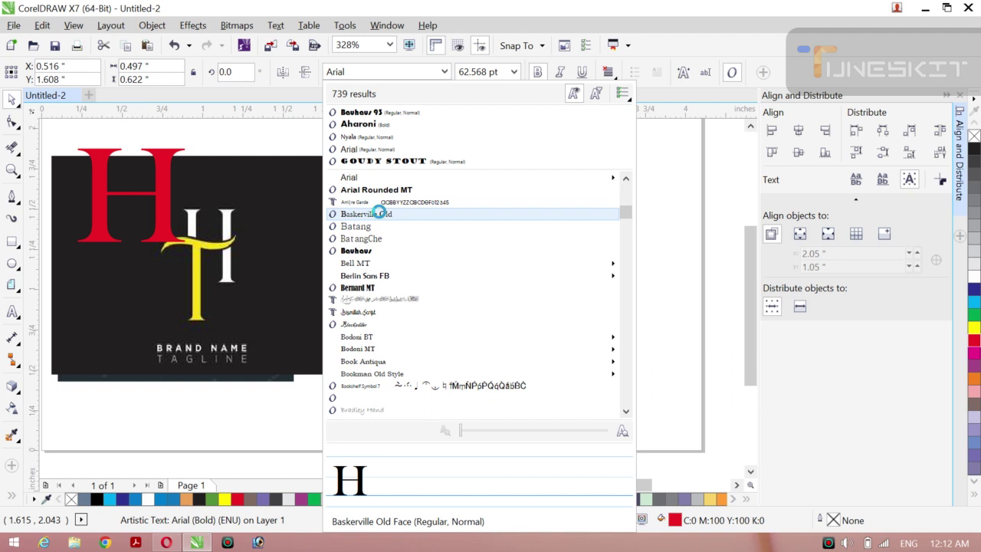
click(379, 214)
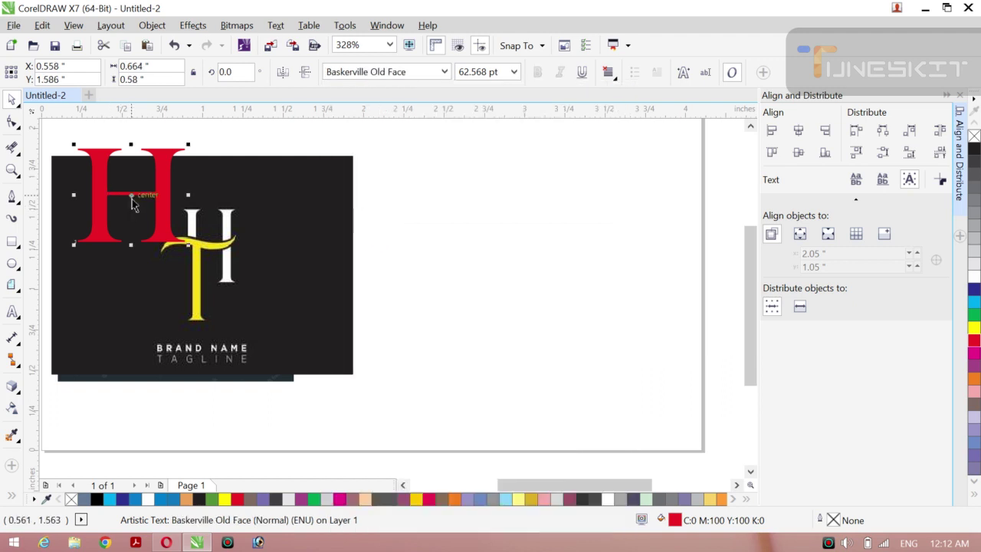
drag(131, 194, 525, 232)
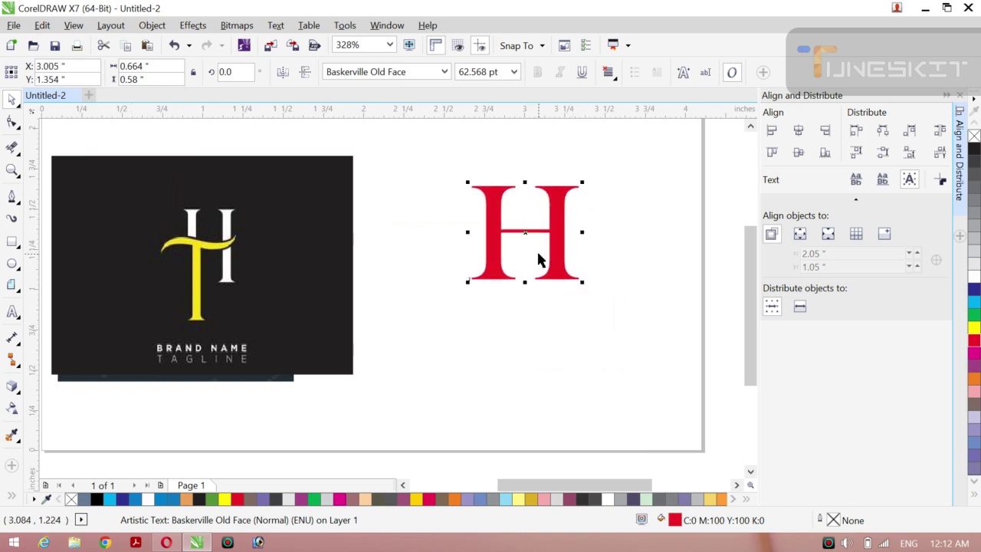
- Stretch the red H to about 0.82 × 0.77 inches and shift it slightly upward
drag(526, 283, 529, 314)
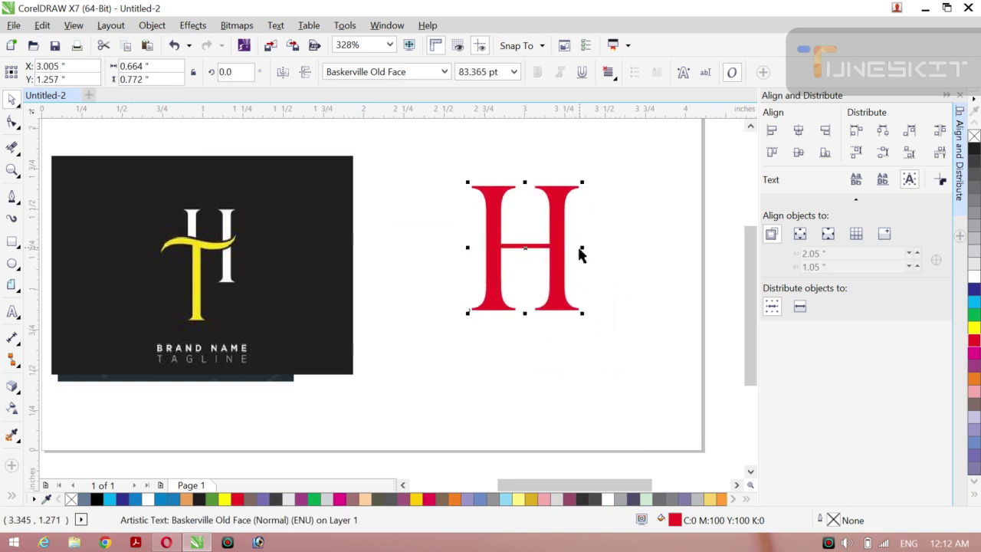
drag(580, 247, 605, 247)
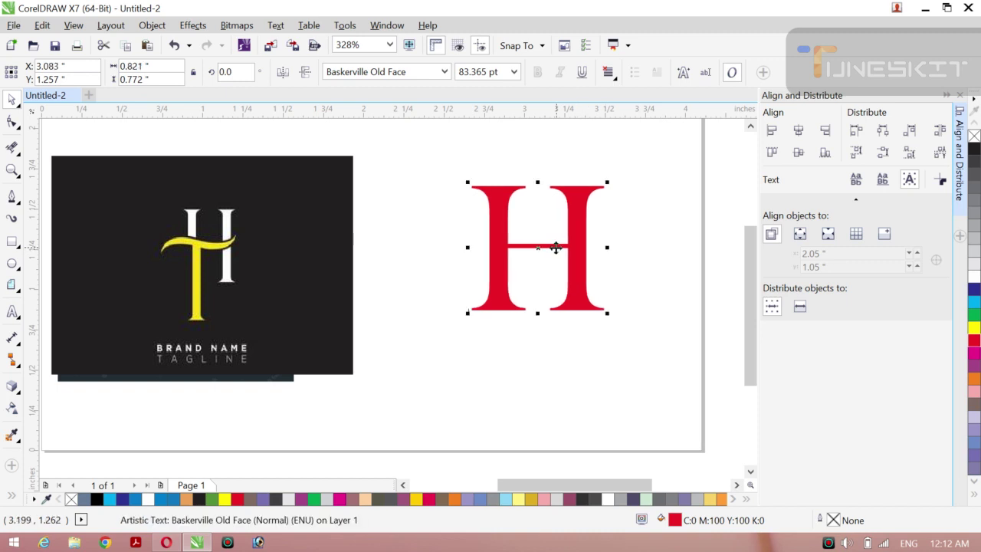
drag(537, 247, 538, 226)
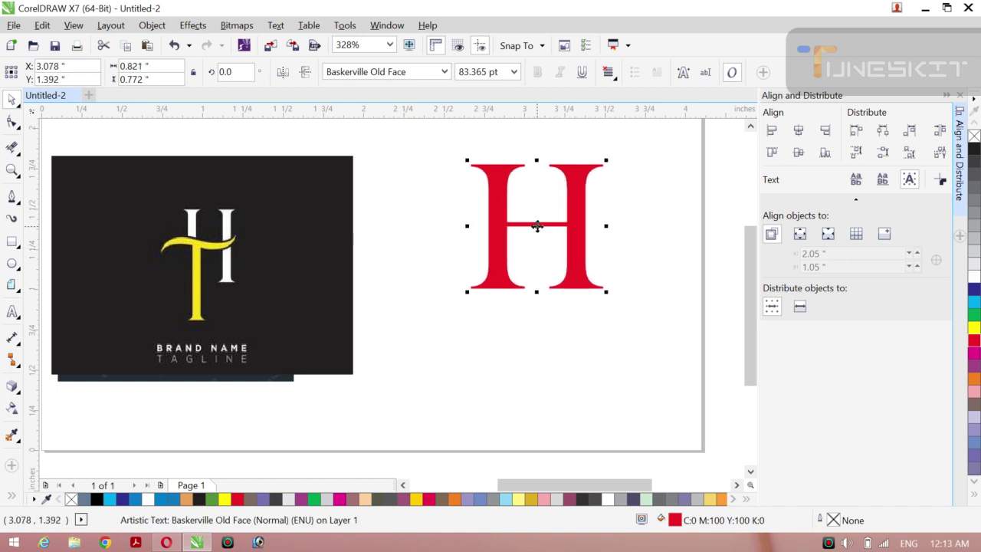
click(648, 227)
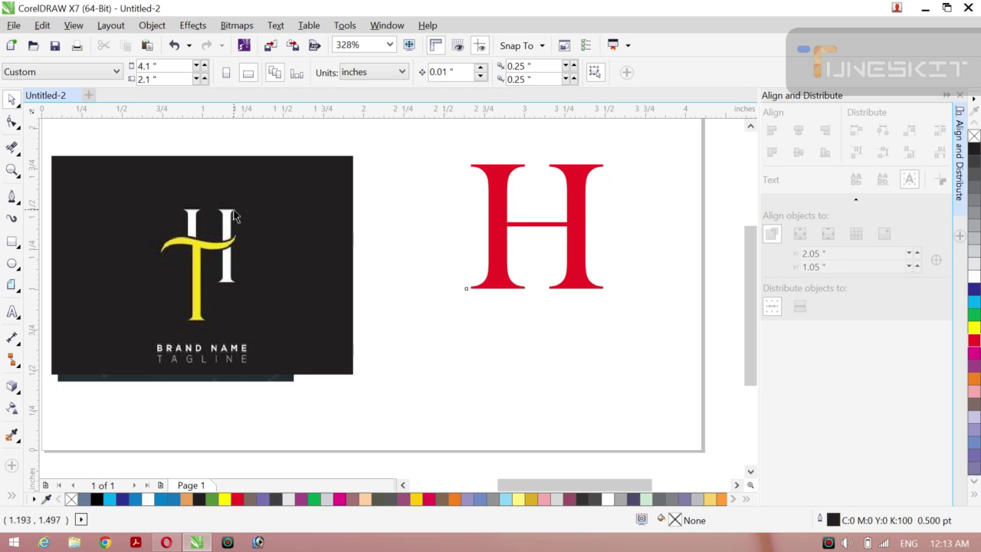
- Draw a straight line about 0.47 inches wide between the tips of the T's curved bar and give it a white outline
click(12, 198)
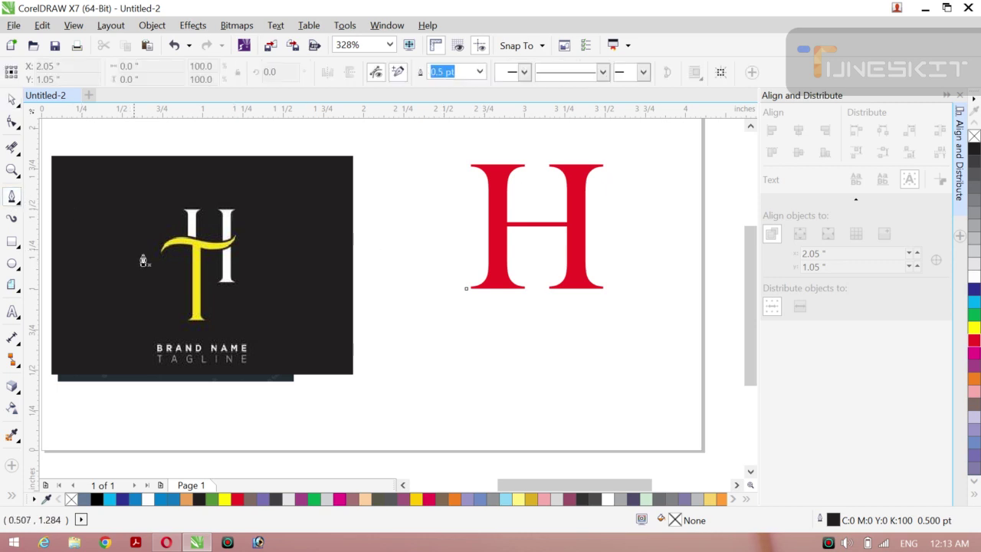
click(160, 253)
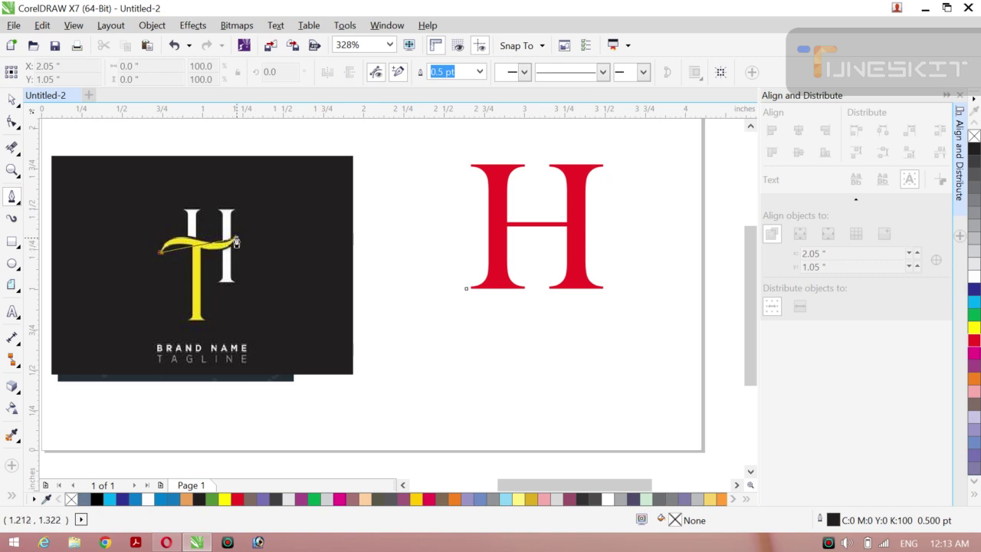
click(237, 243)
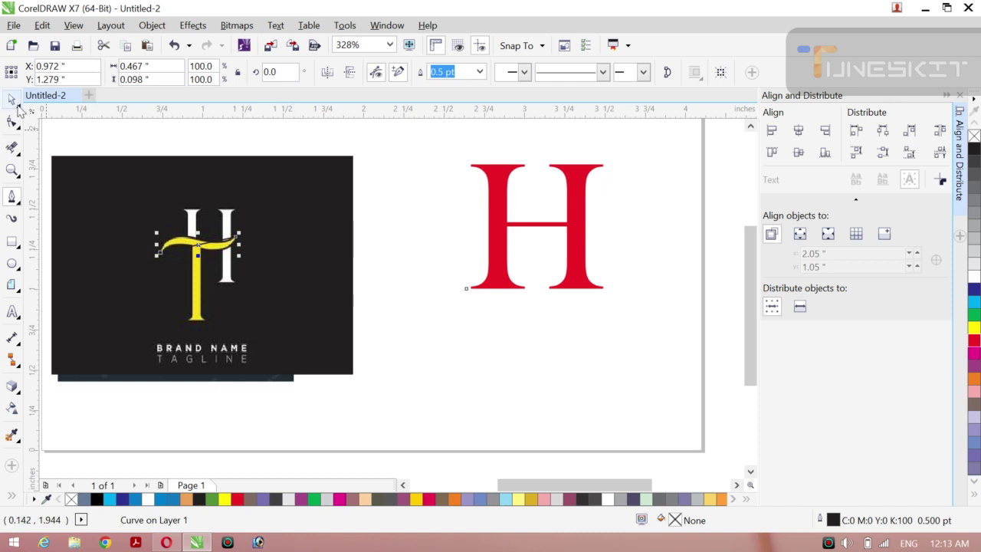
click(19, 108)
click(34, 99)
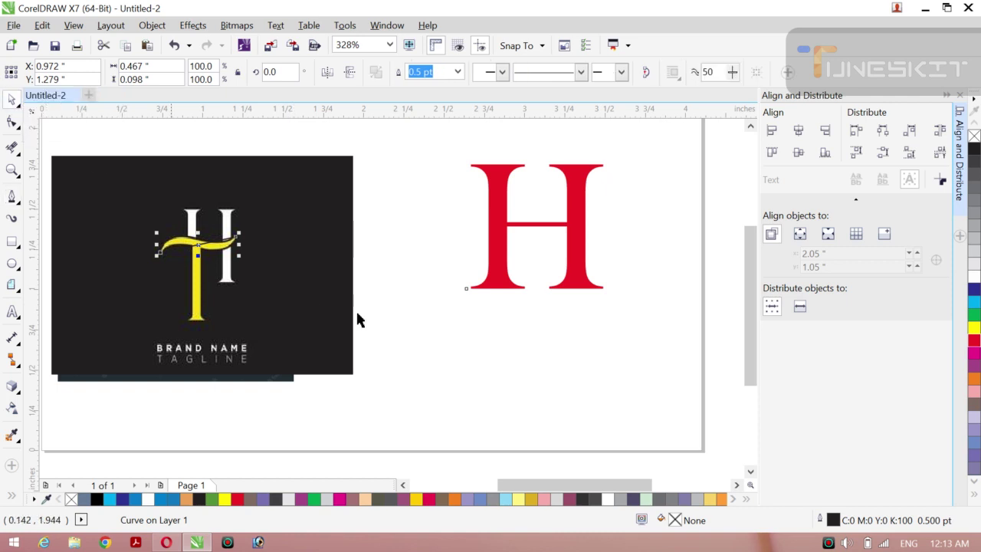
right_click(974, 280)
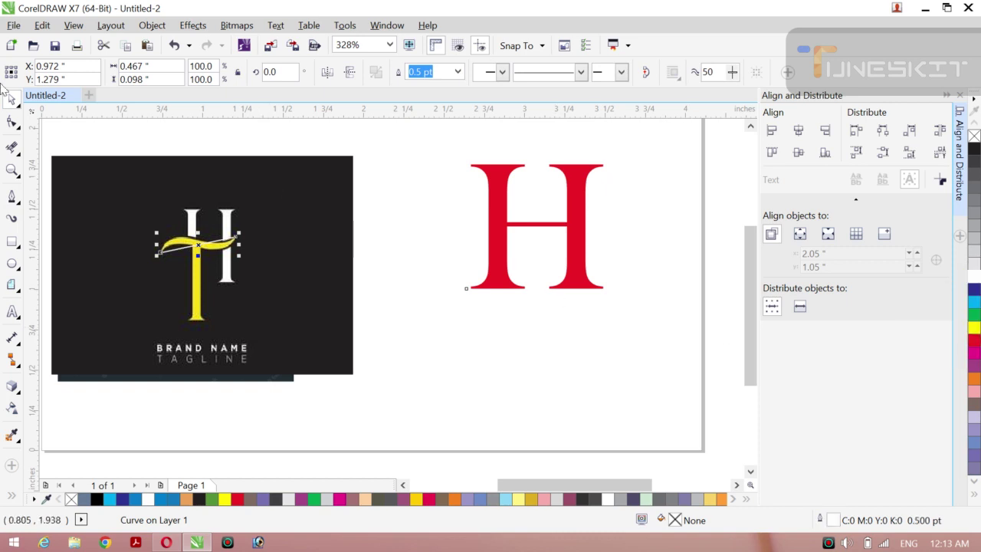
- Stretch the TH logo image wider and taller to about 3.76 × 1.57 inches
click(18, 107)
click(35, 104)
click(249, 270)
drag(356, 264, 660, 275)
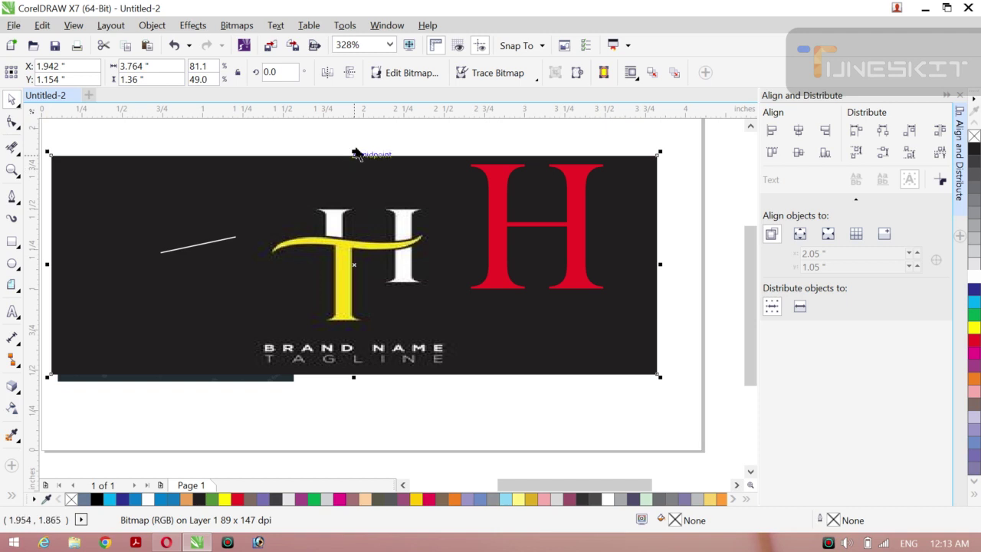
drag(355, 149, 353, 122)
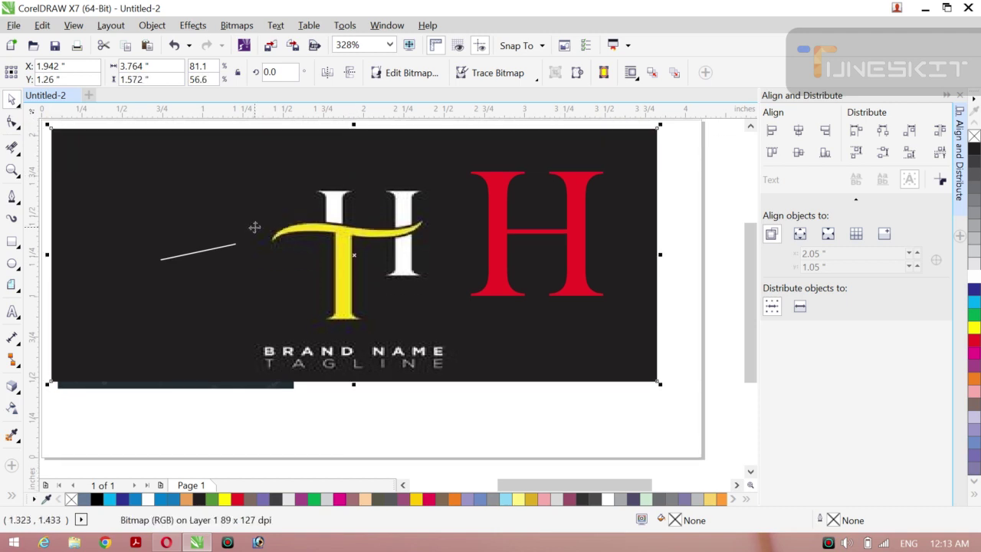
- Move the white line onto the enlarged T's bar and widen it to about 0.94 inches to span both tips
click(191, 256)
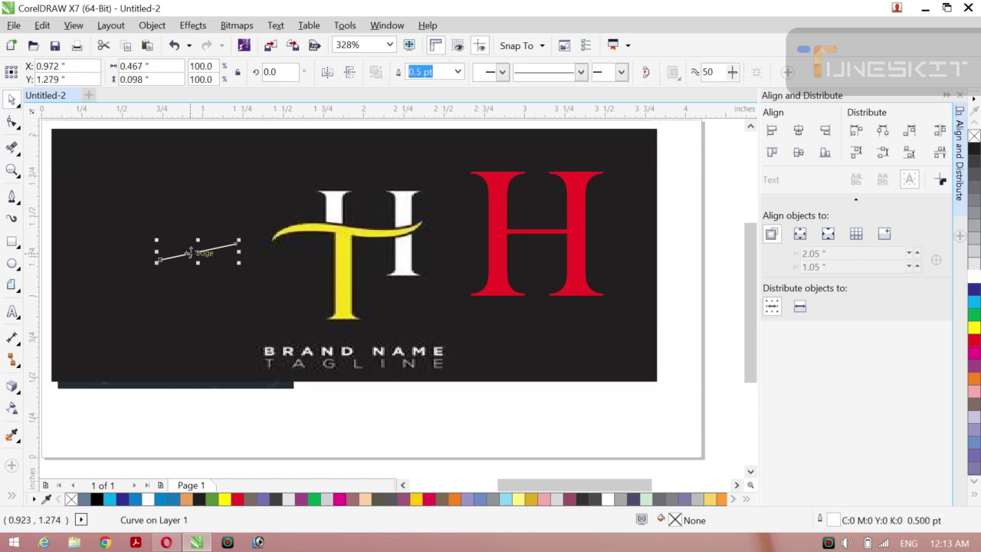
drag(199, 253, 310, 231)
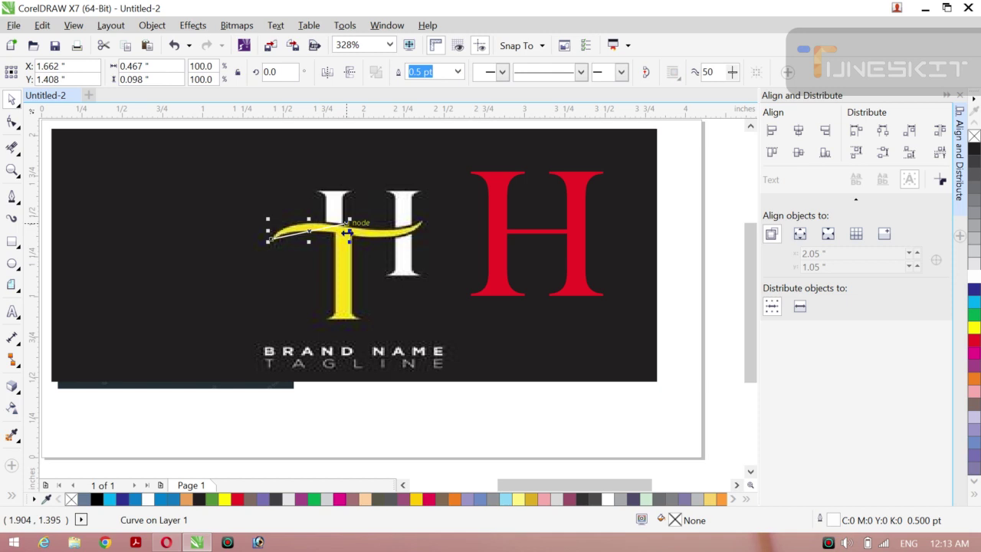
drag(349, 233, 424, 236)
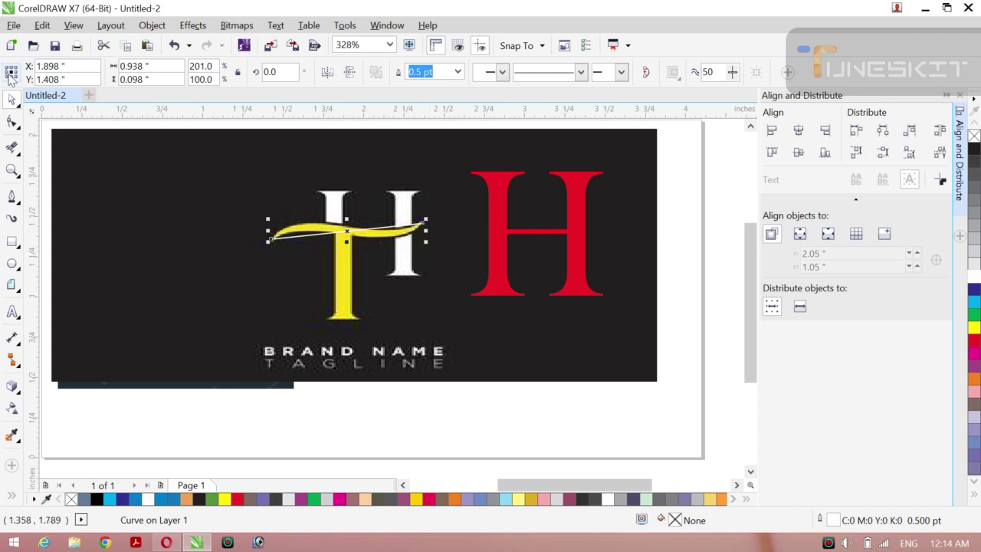
- Convert the white line to a curve and bend it to follow the upper edge of the T's bar
click(11, 125)
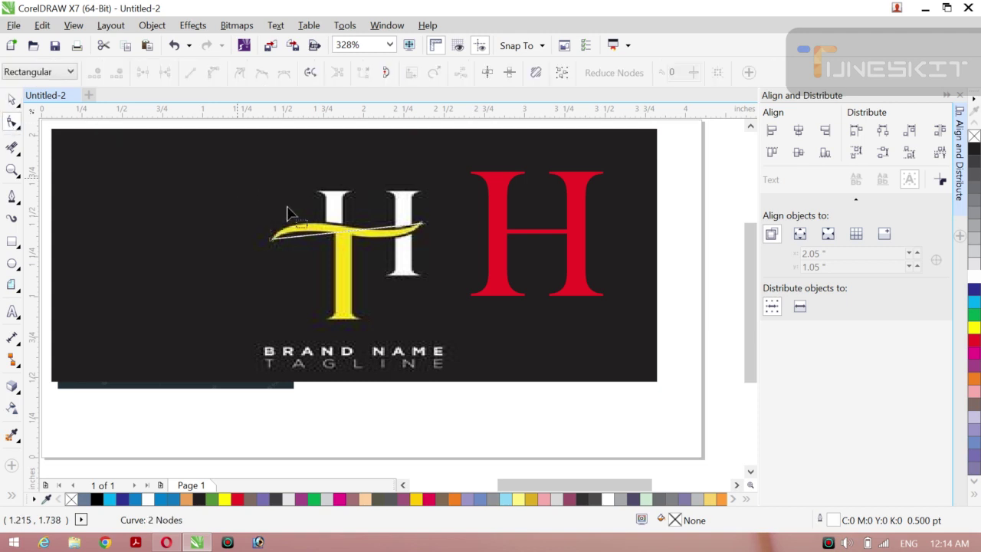
click(347, 231)
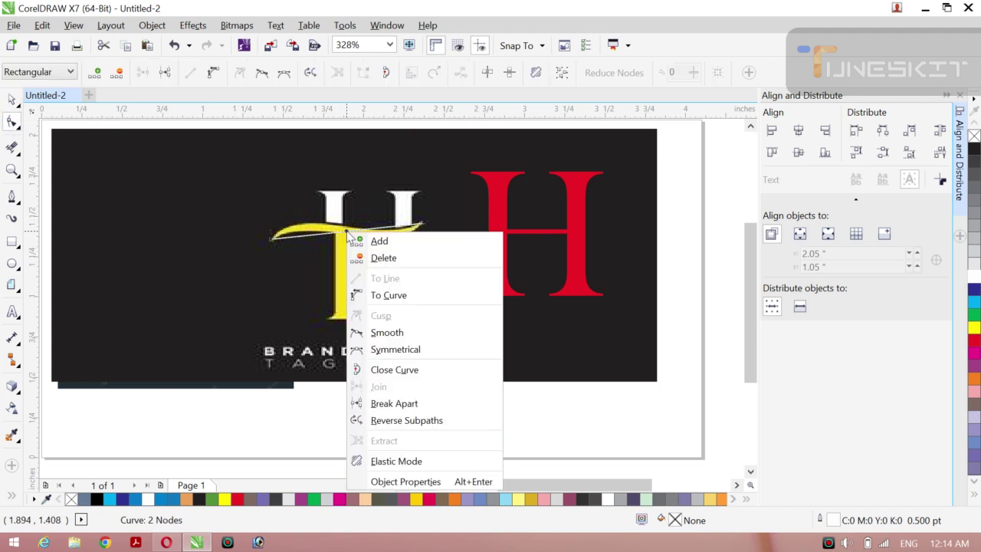
right_click(346, 232)
click(398, 300)
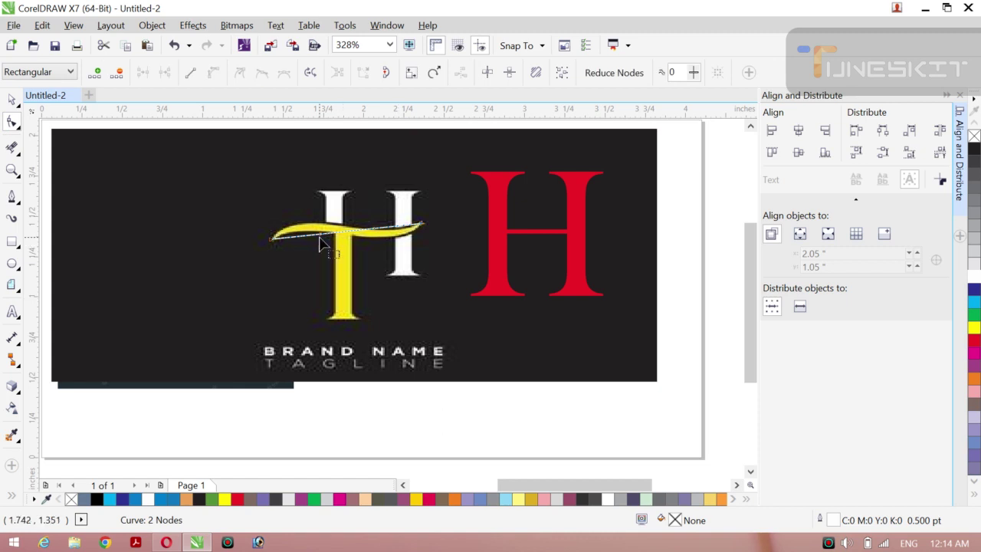
drag(322, 239, 295, 217)
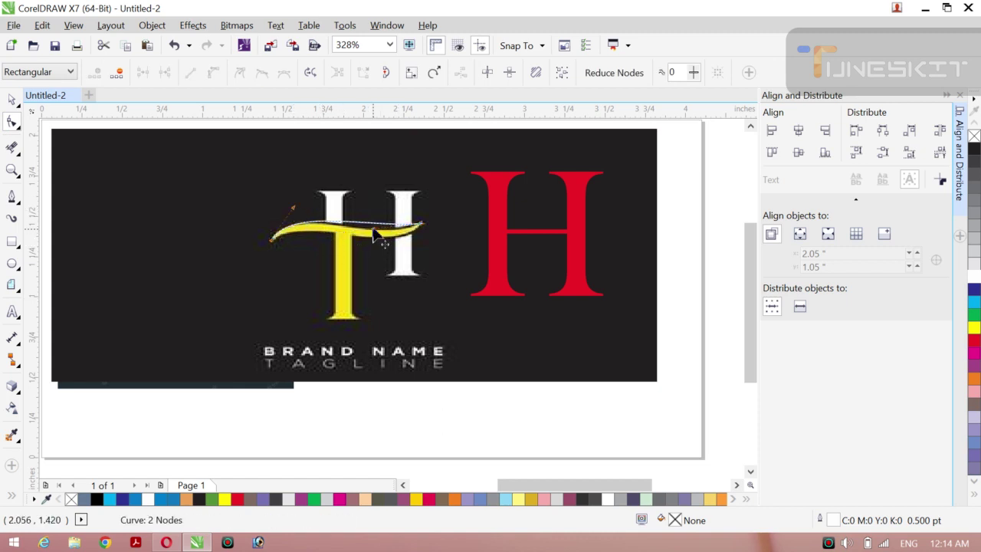
drag(375, 232, 397, 242)
drag(293, 211, 303, 204)
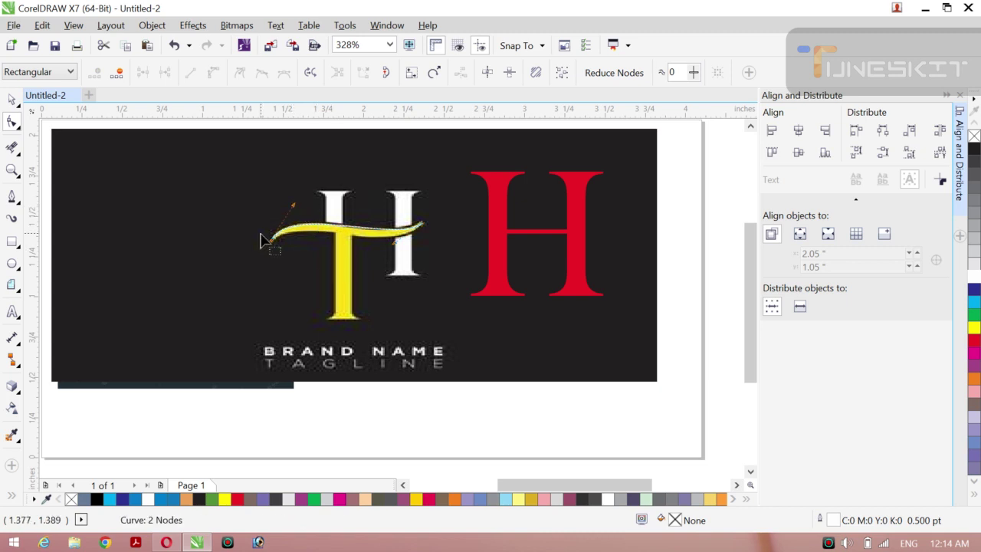
- Duplicate the white curve slightly below the original and mirror the copy horizontally and vertically
click(18, 104)
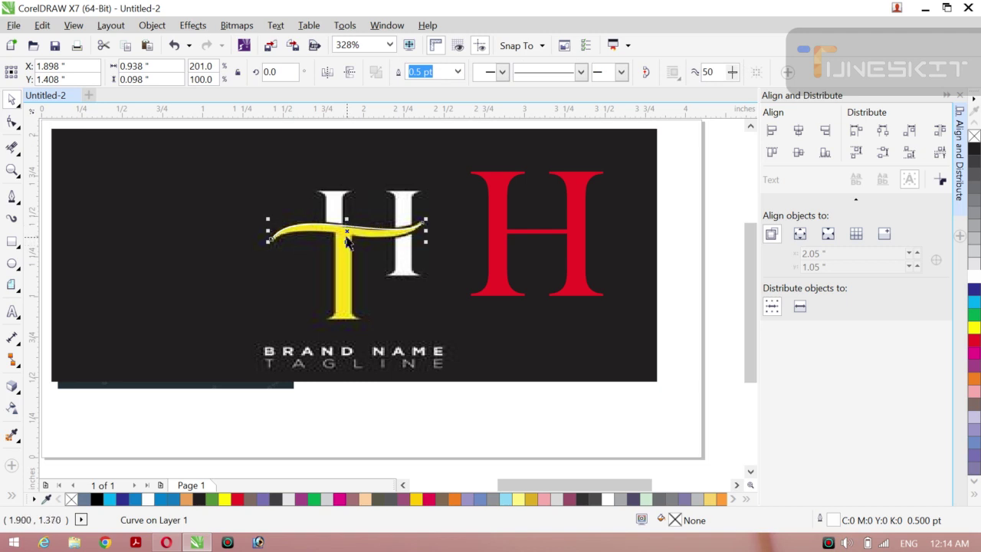
drag(346, 238, 344, 239)
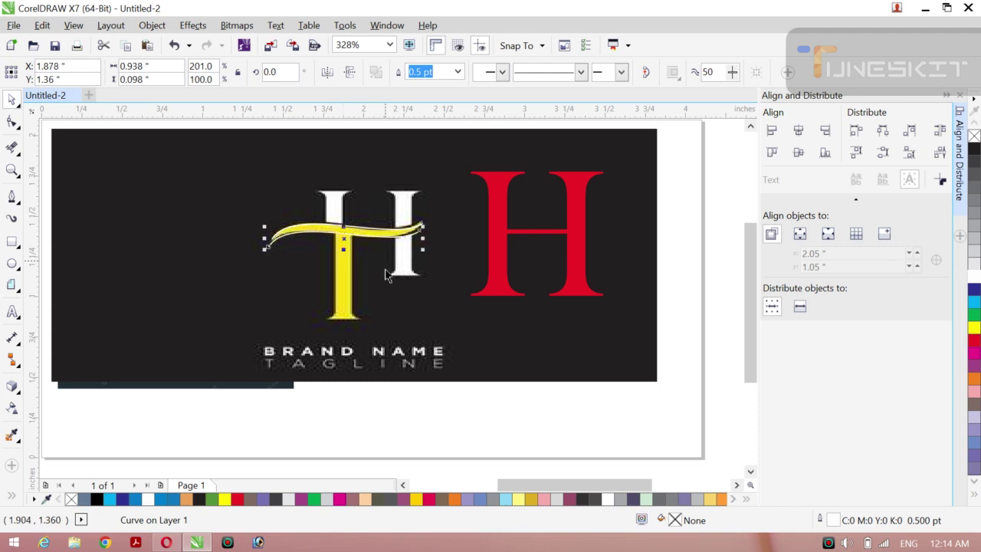
click(328, 72)
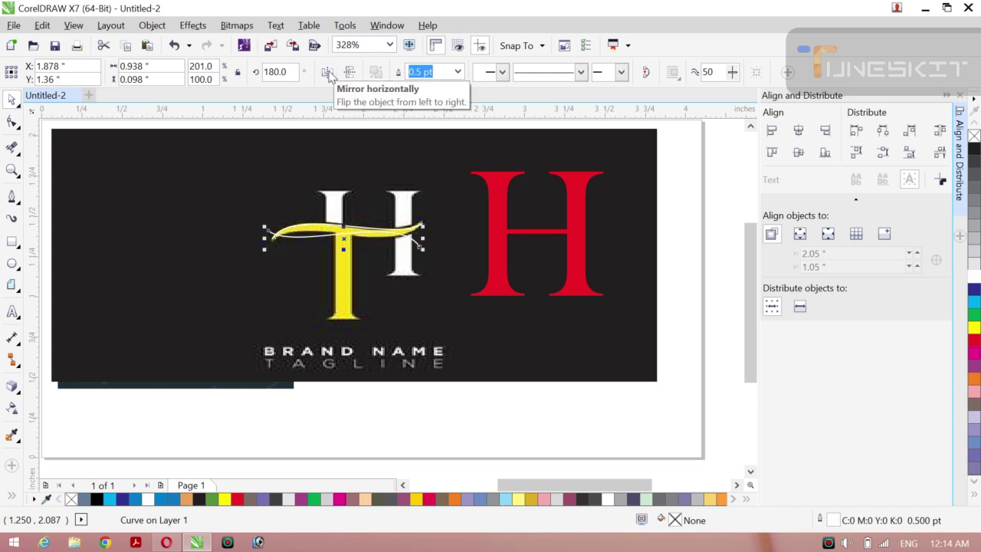
click(349, 72)
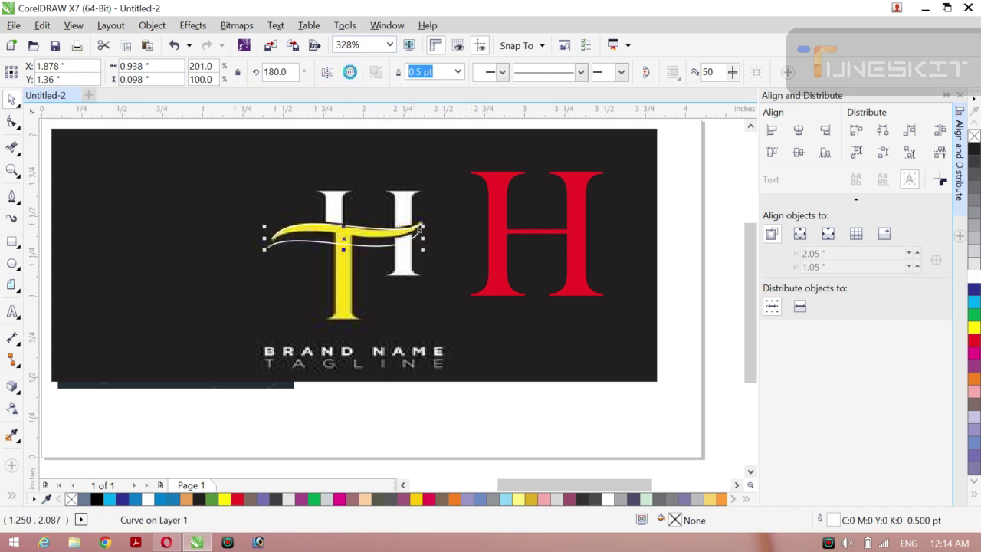
- Nudge the mirrored curve right and up so it follows the lower edge of the T's bar
key(Right)
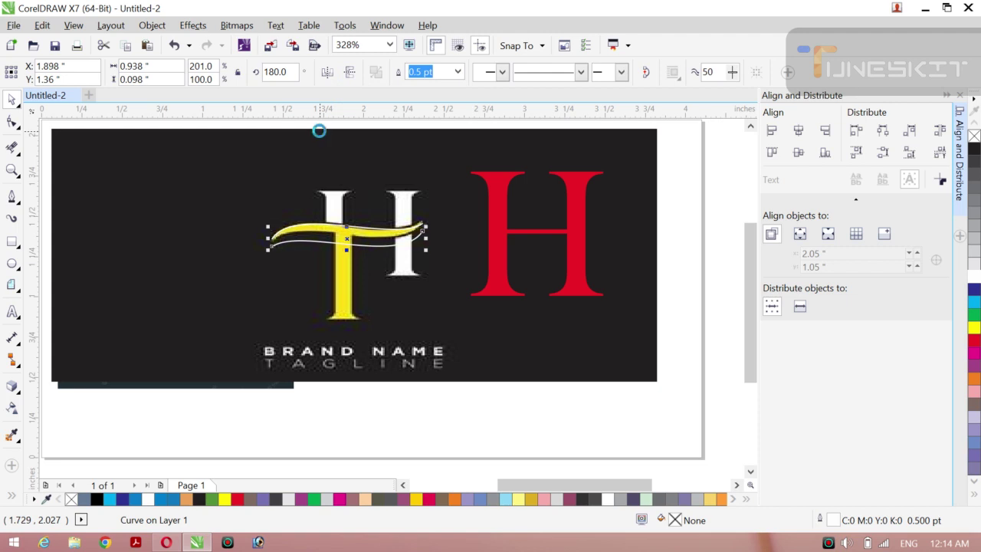
key(Up)
key(Up)
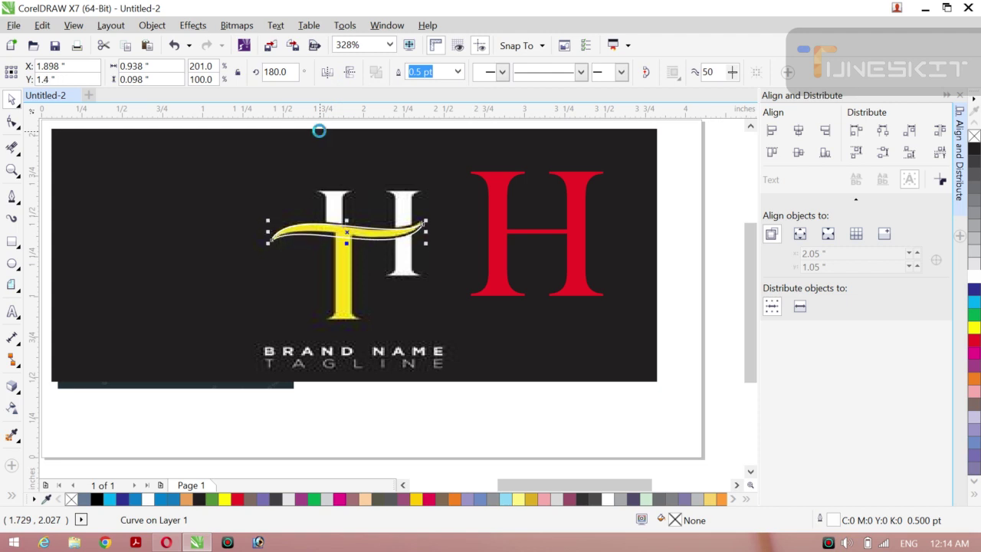
- Move the lower curve's two end nodes onto the upper curve's ends at the tips of the T's bar
click(12, 123)
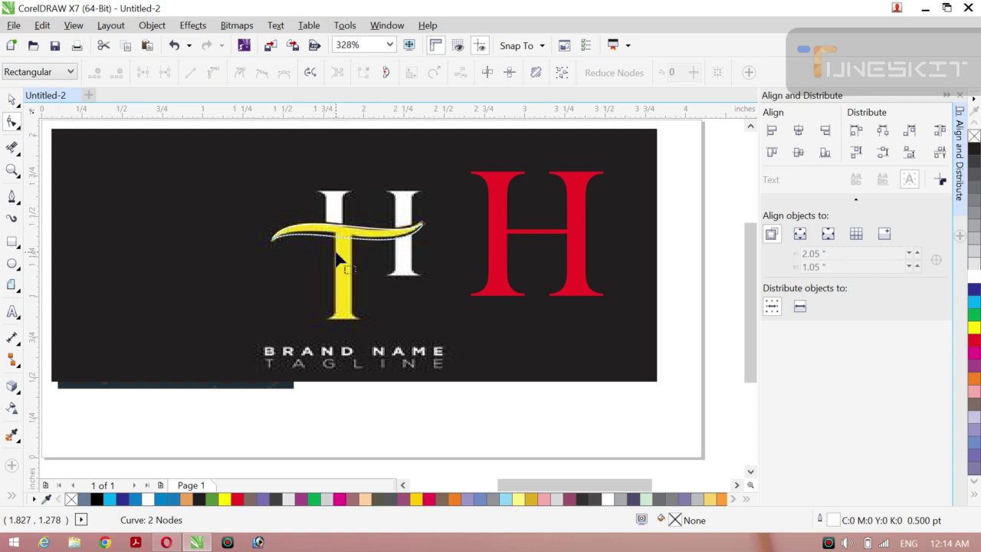
key(z)
drag(235, 213, 459, 269)
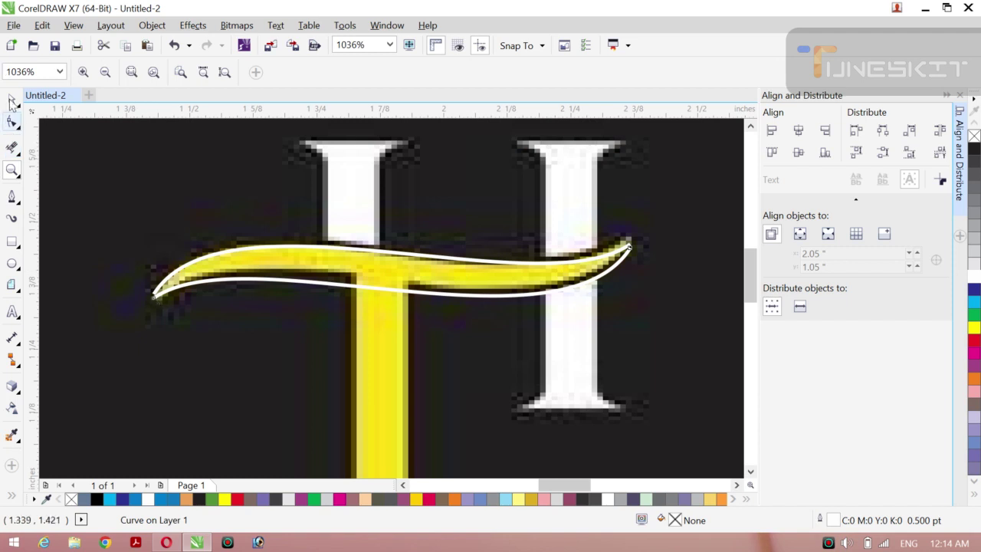
click(21, 112)
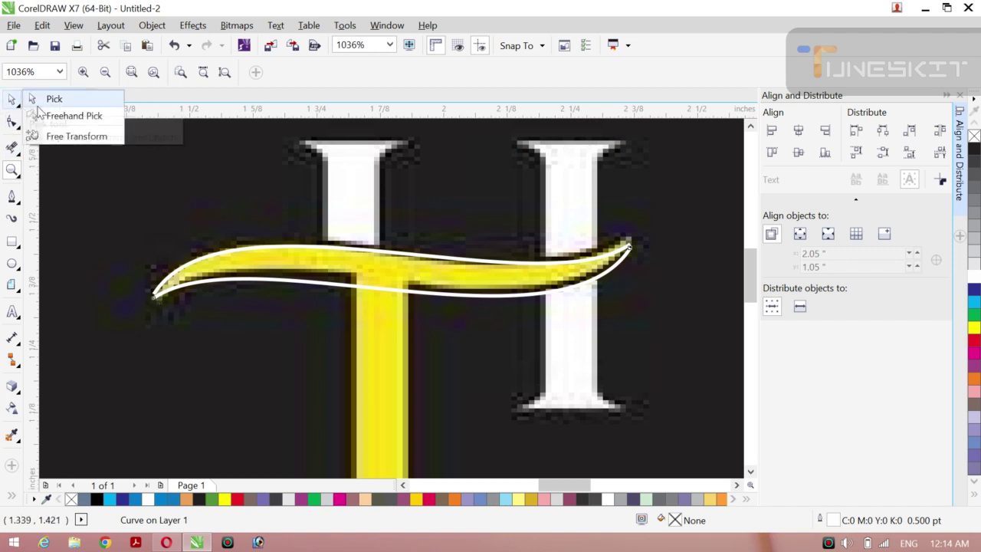
click(46, 97)
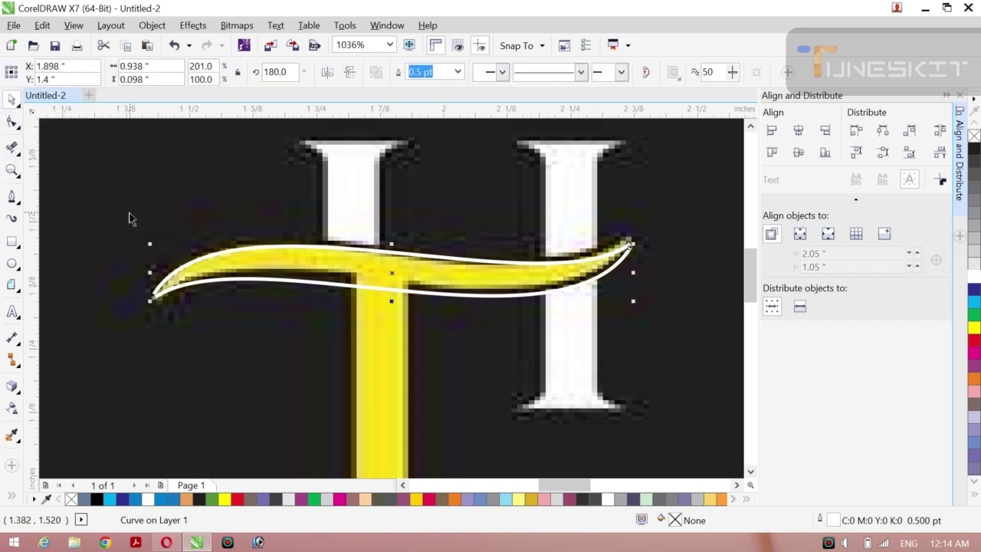
click(12, 123)
click(159, 310)
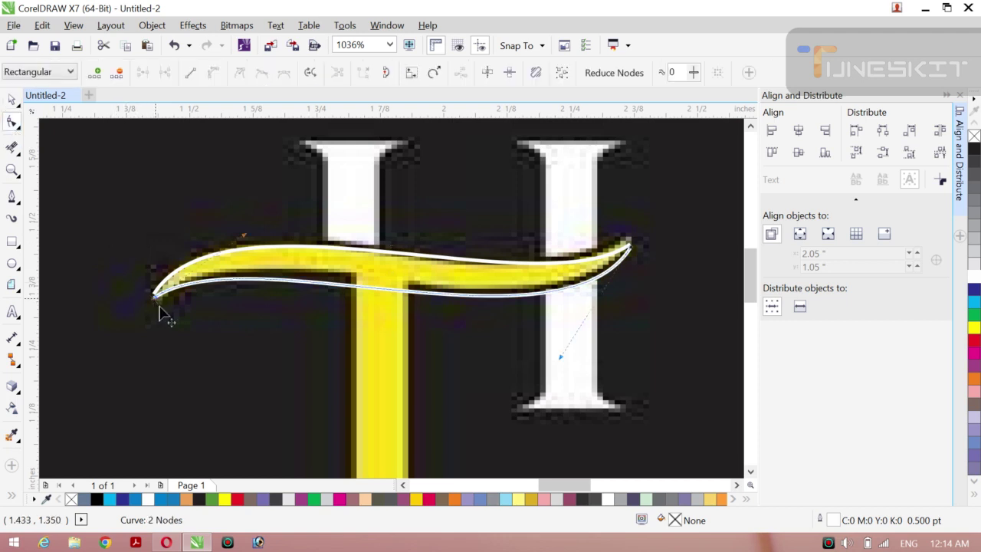
drag(160, 312, 156, 299)
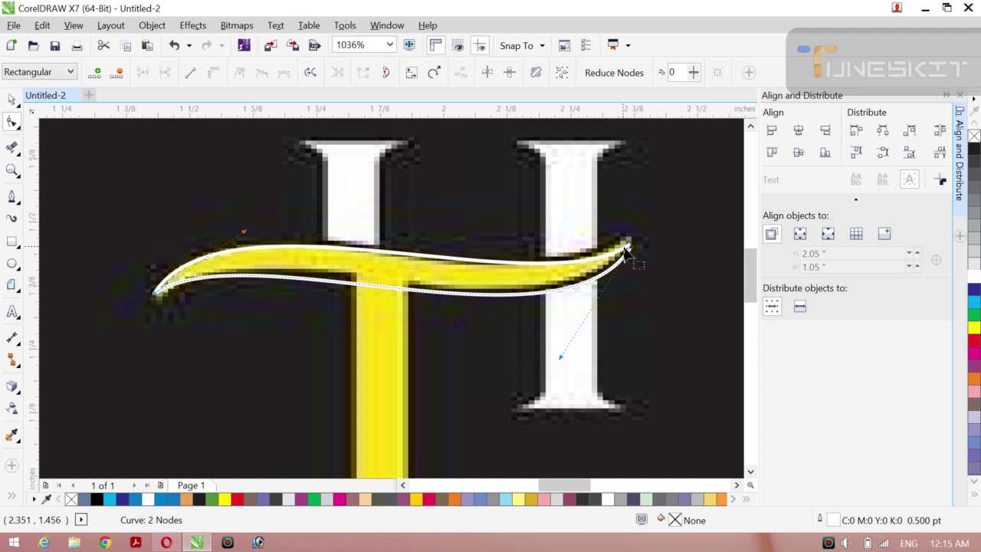
mouse_move(628, 245)
mouse_down()
mouse_move(626, 262)
mouse_move(630, 253)
mouse_up()
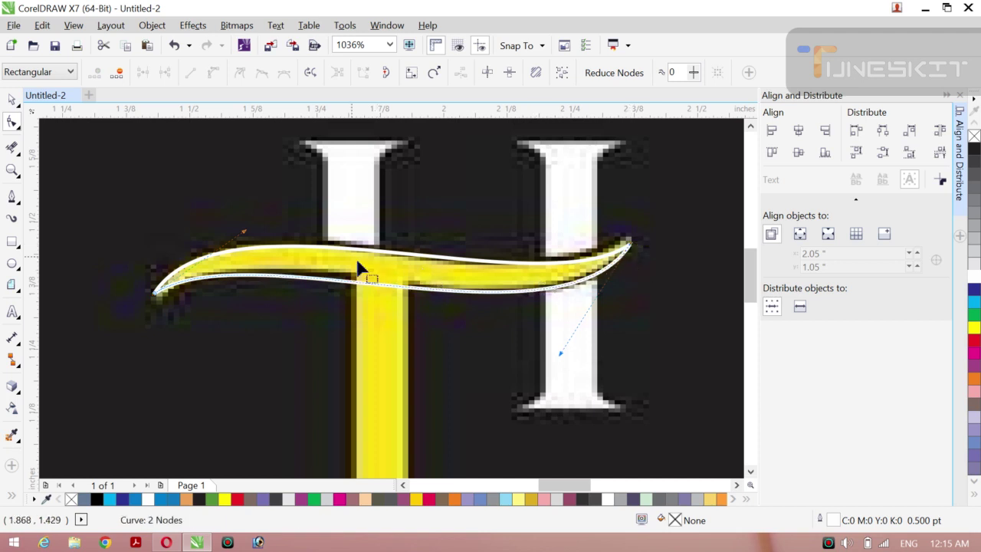
- Reshape the lower curve with its end-node control handles so it hugs the lower edge of the yellow bar
drag(557, 354, 545, 341)
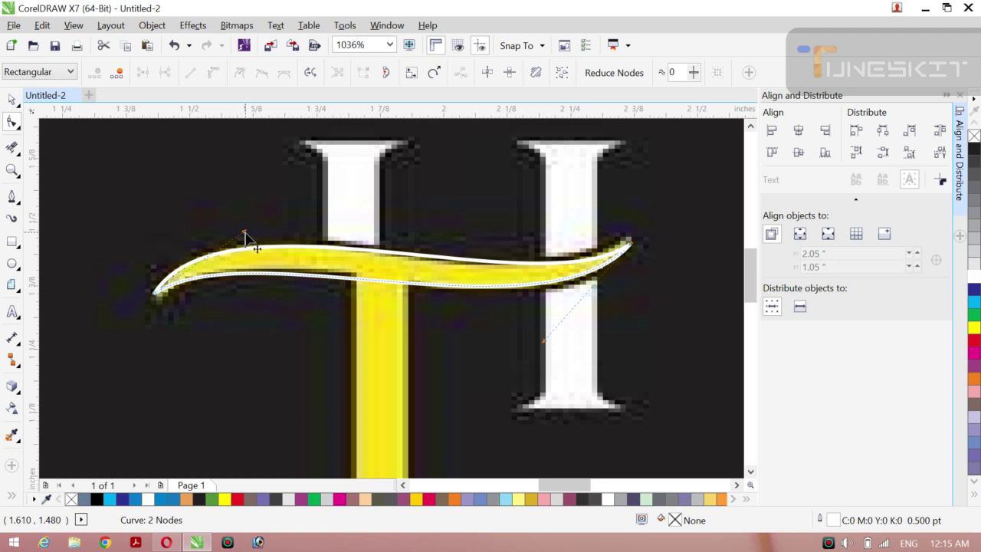
drag(245, 231, 254, 224)
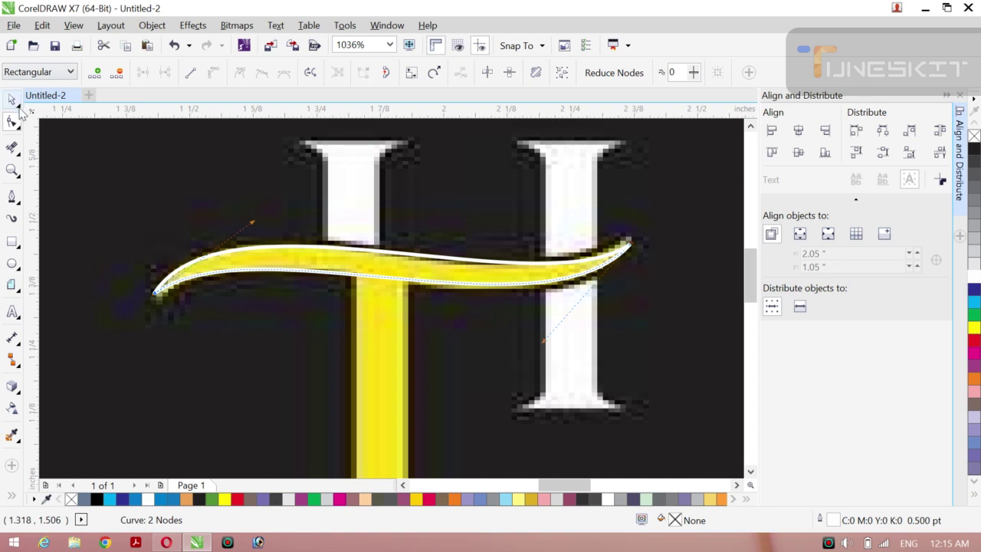
click(19, 107)
click(42, 97)
click(93, 143)
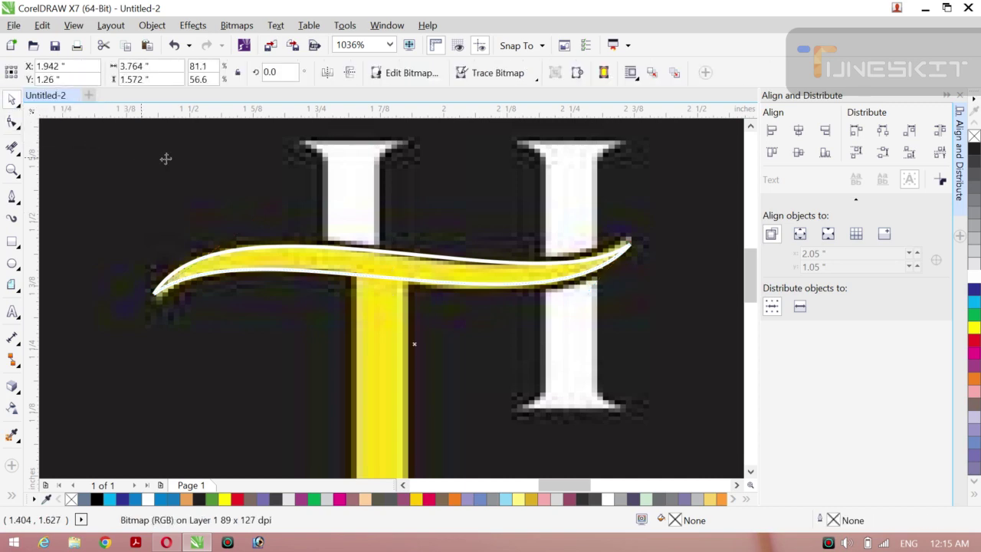
- Try to move the TH reference image up and off the page, away from the traced curves
key(z)
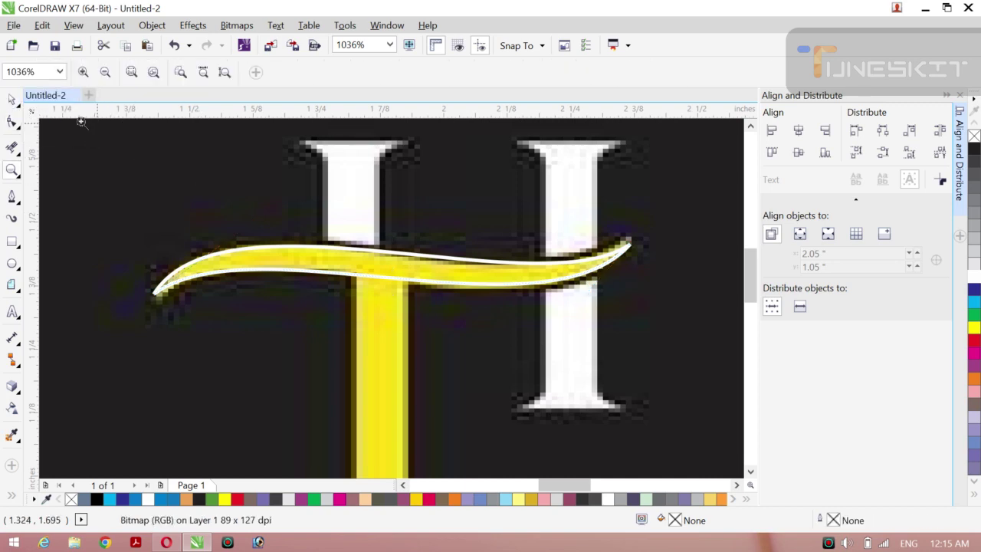
click(106, 72)
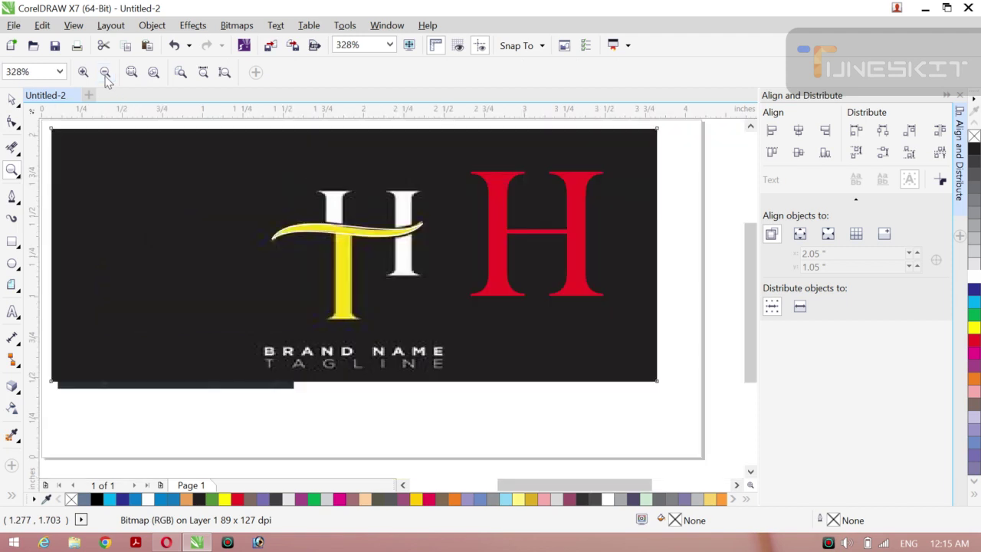
click(107, 77)
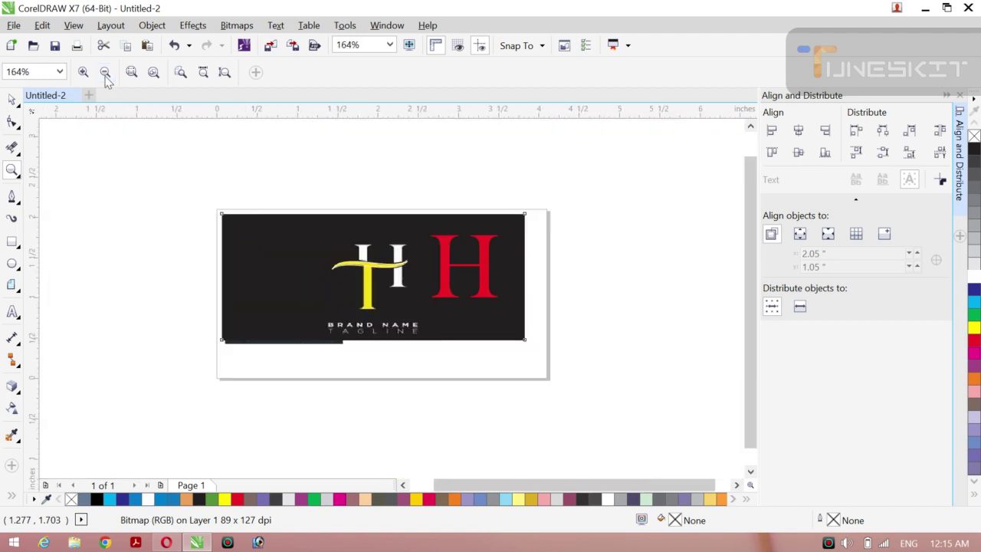
click(12, 100)
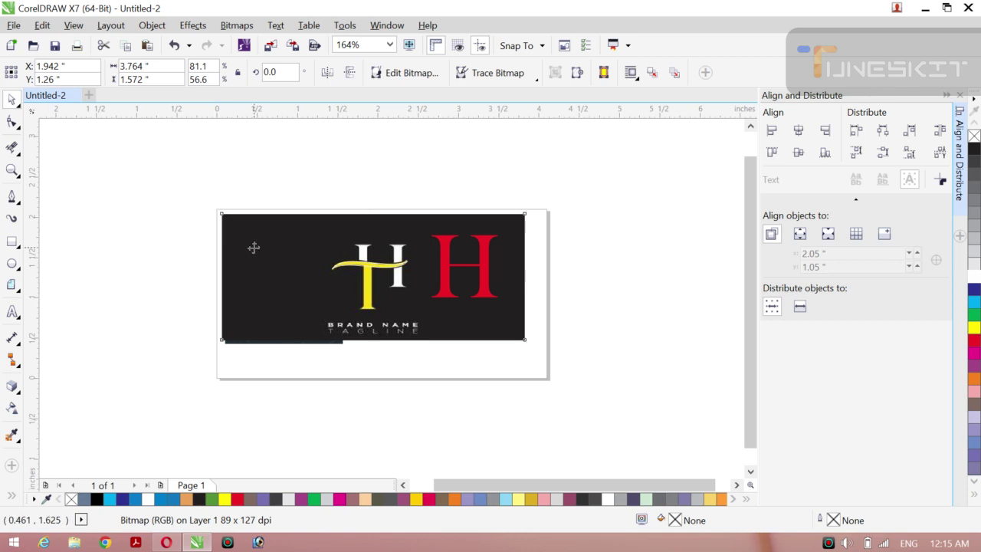
drag(252, 244, 89, 162)
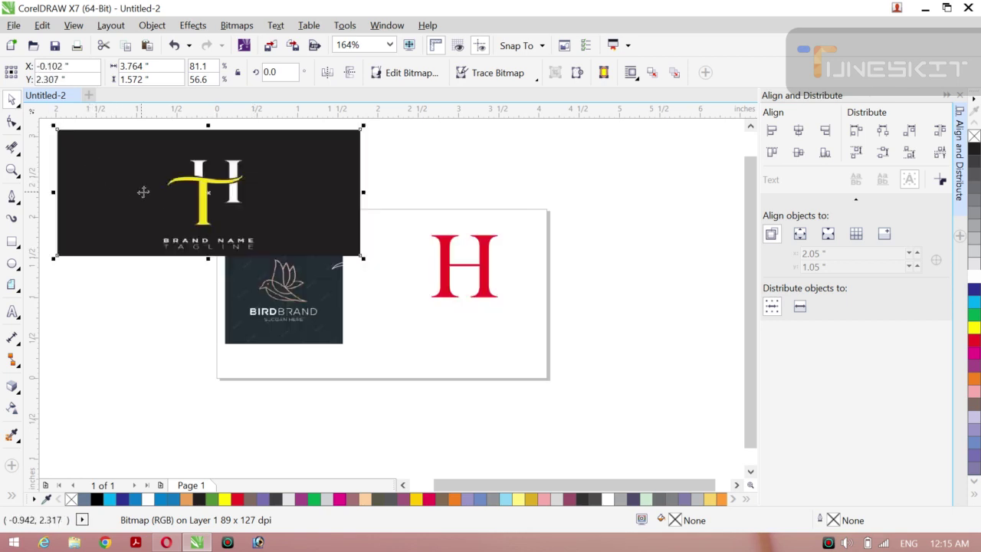
key(ctrl+z)
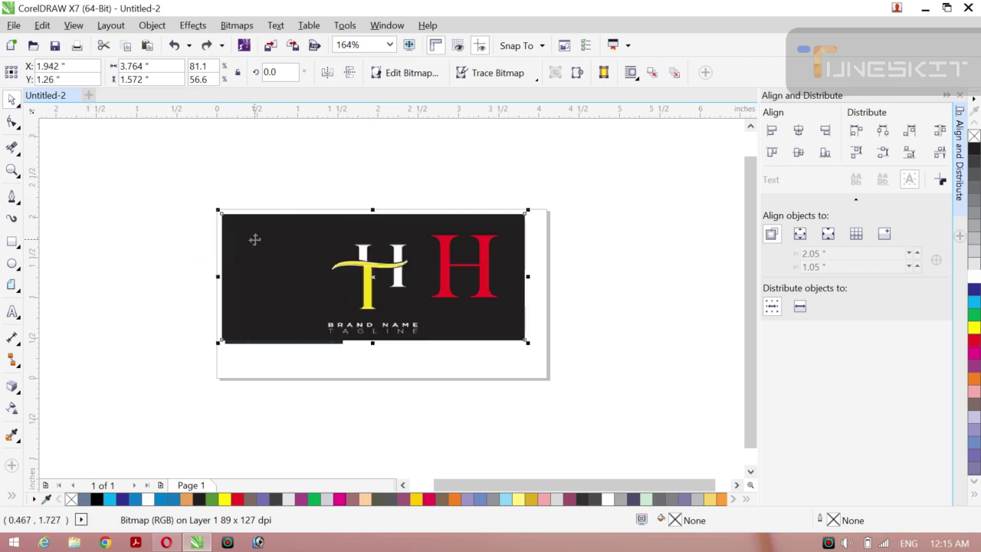
click(284, 162)
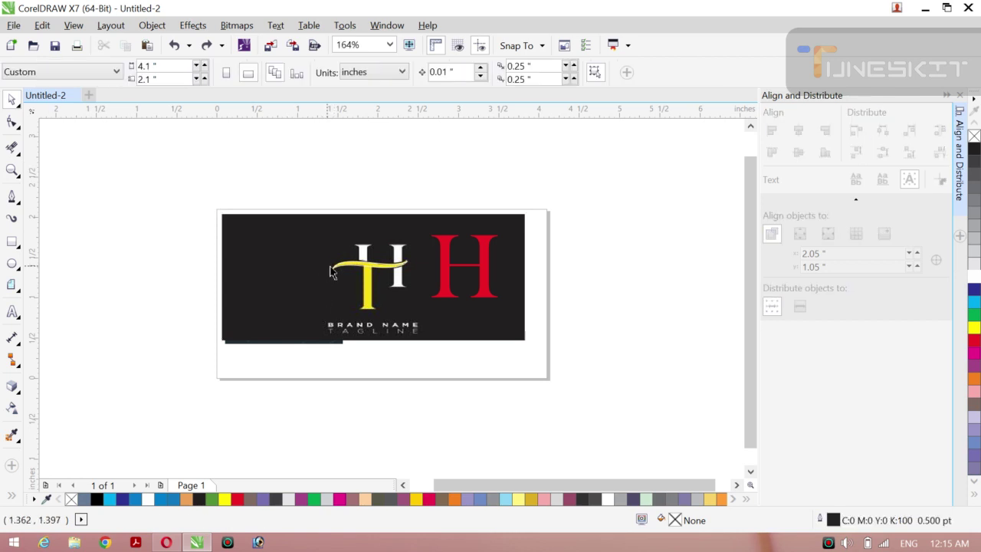
- Change the outline color of the lower traced curve to black
click(334, 276)
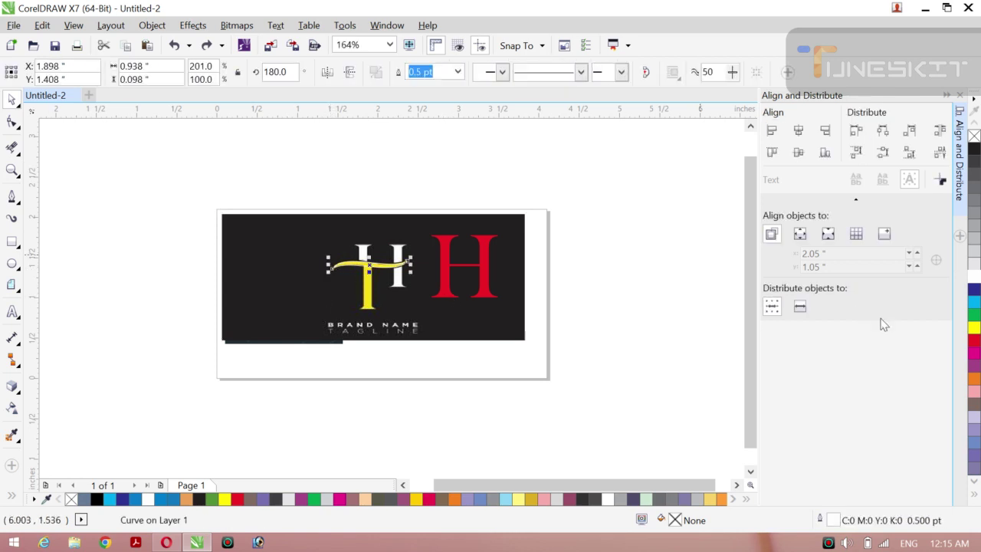
right_click(975, 151)
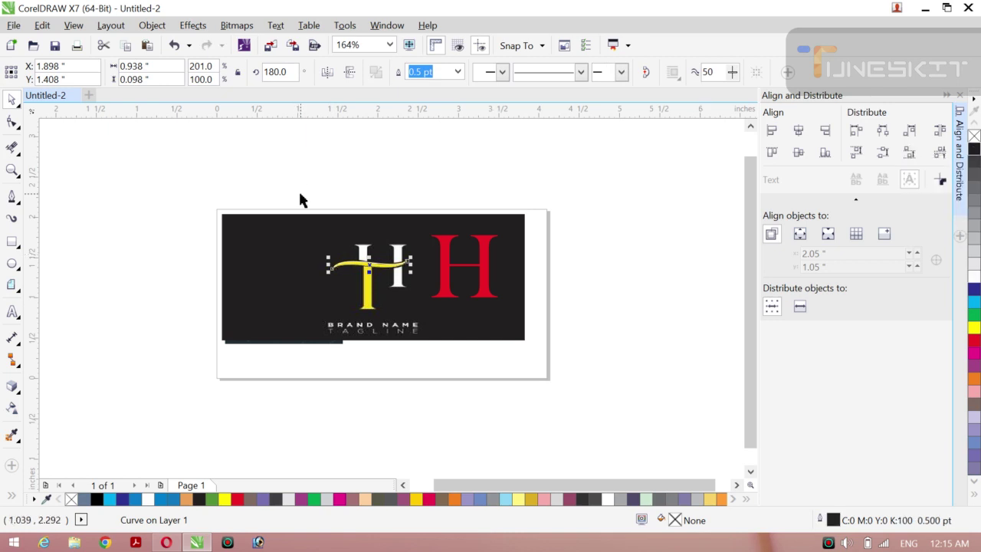
click(313, 168)
- Try to move the TH reference image straight down to uncover the traced curves
click(282, 262)
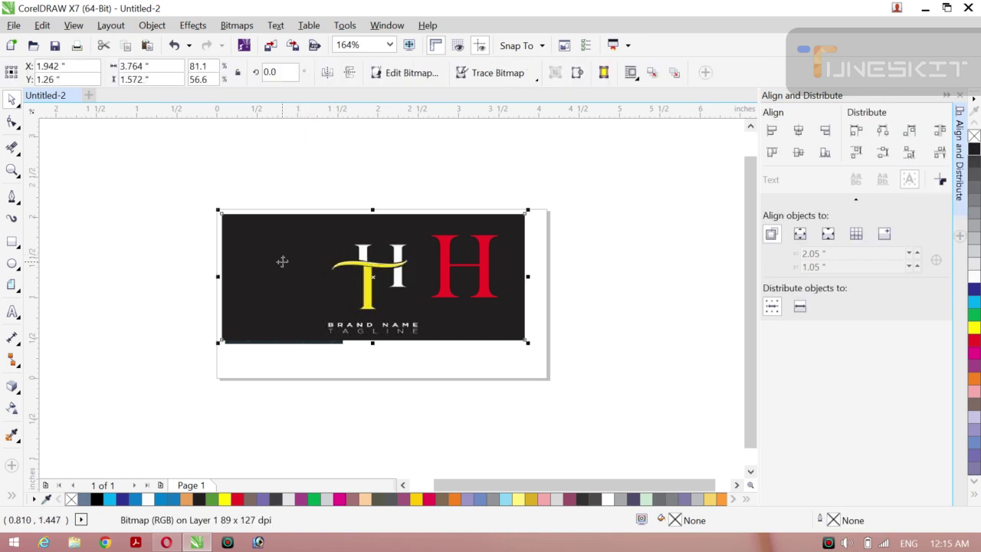
drag(283, 261, 281, 388)
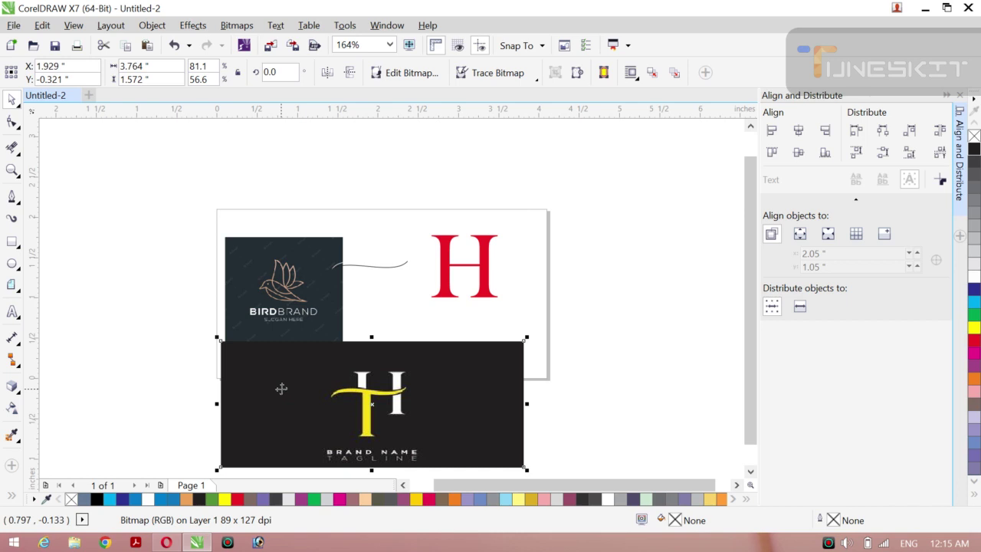
key(ctrl+z)
click(262, 177)
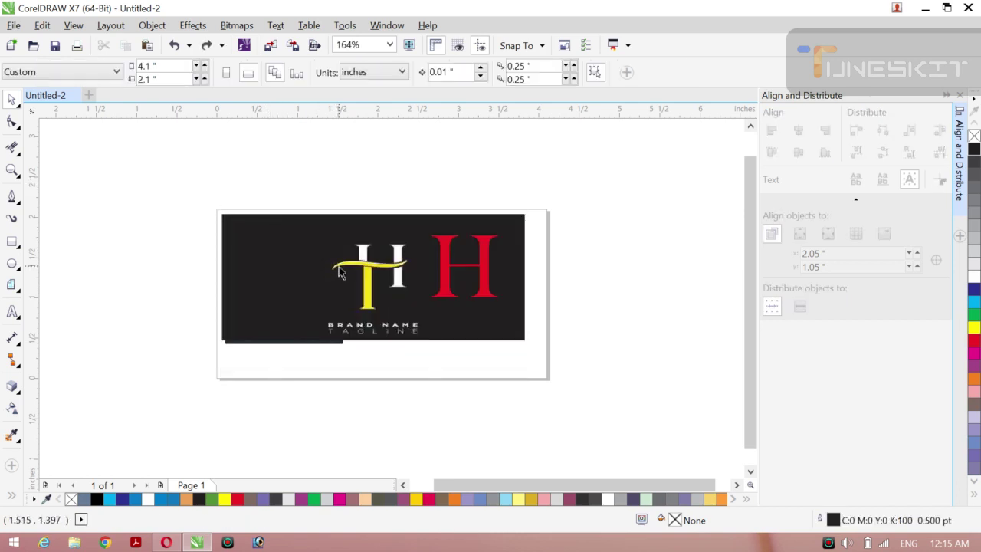
- Give the upper traced curve a black outline as well
click(340, 274)
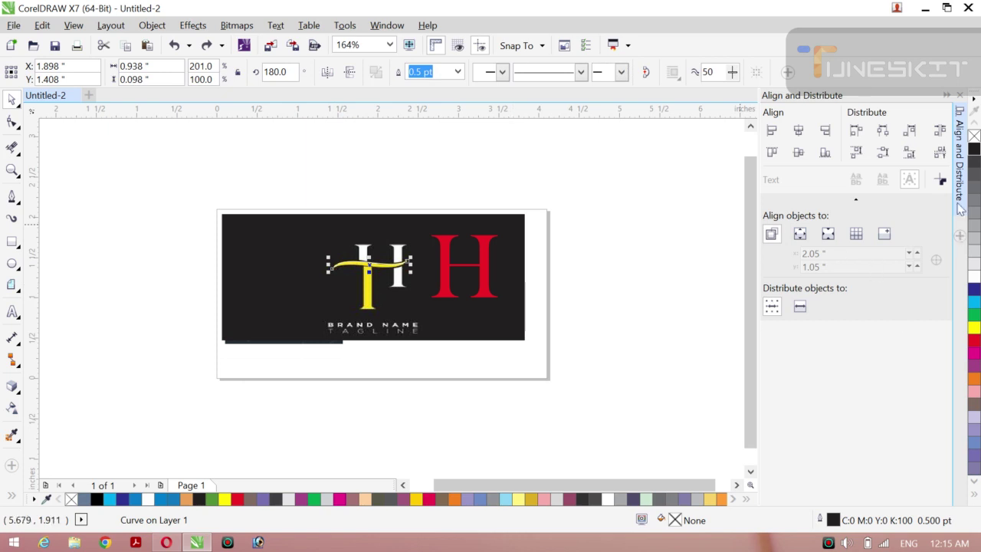
right_click(975, 147)
click(443, 161)
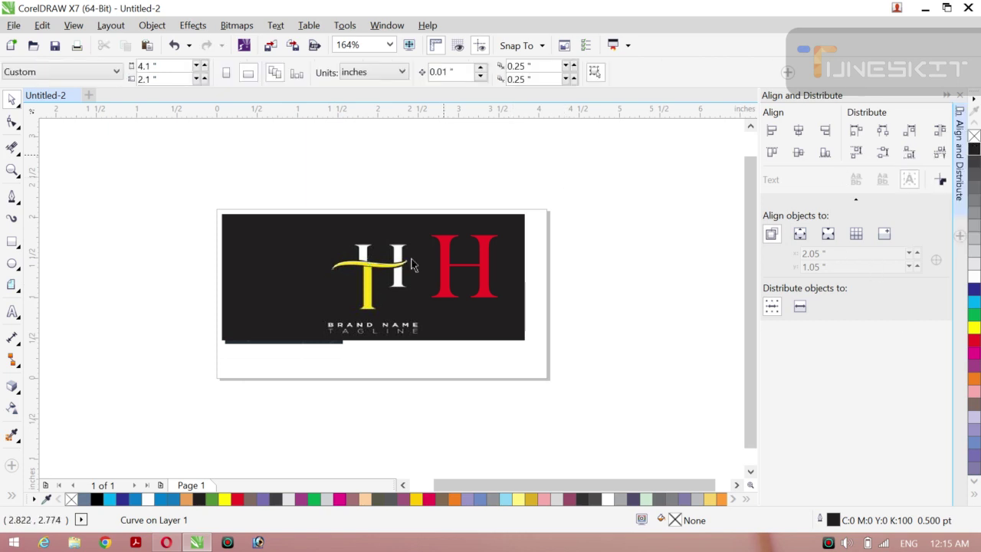
click(368, 267)
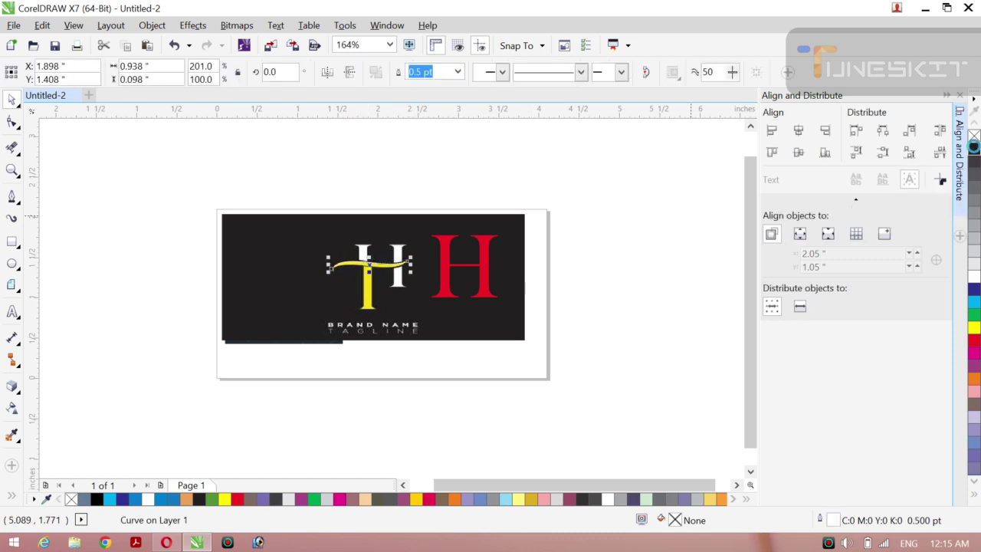
click(654, 170)
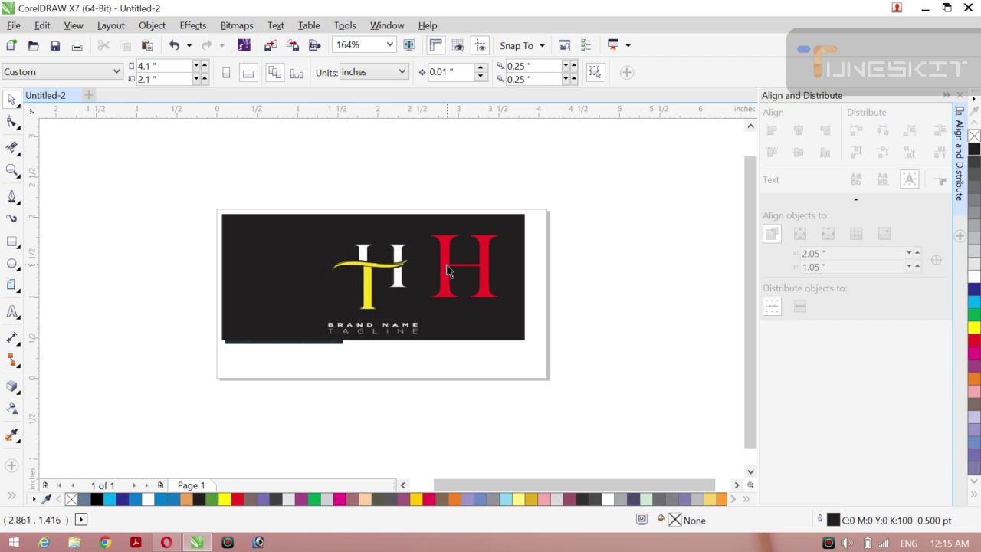
- Move the TH reference image away from the traced curves so it extends past the page's left edge
click(448, 271)
drag(449, 272, 145, 167)
key(ctrl+z)
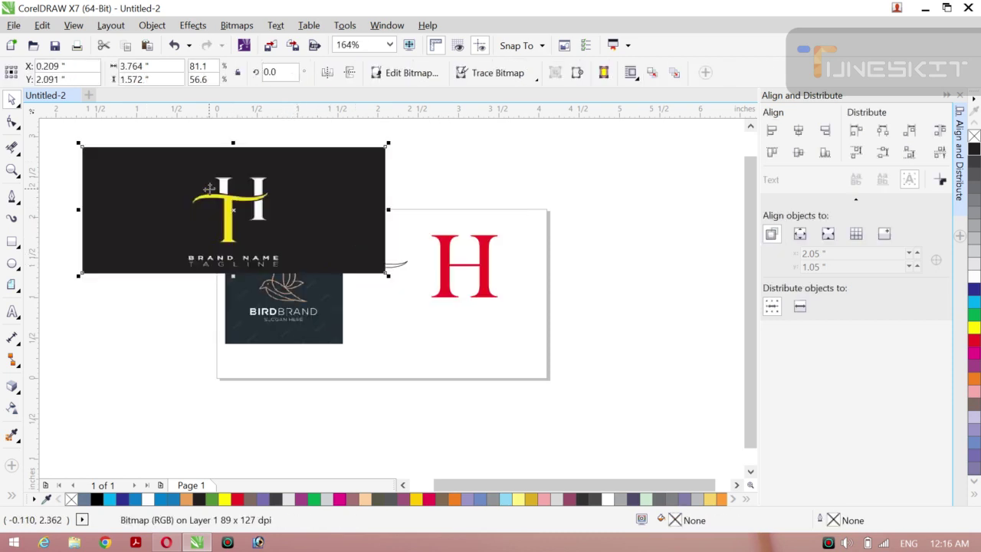
drag(208, 190, 131, 212)
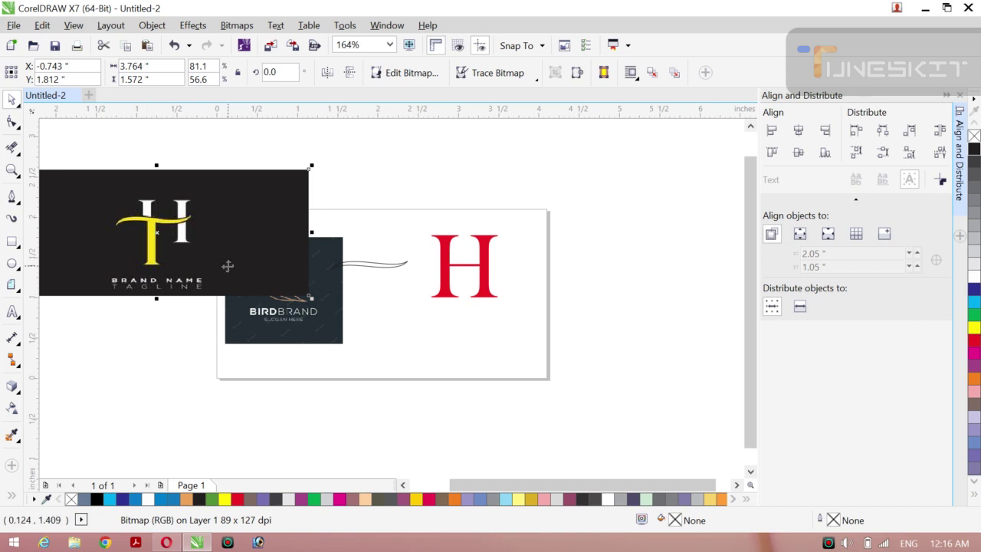
- Move the BirdBrand image off the page and place it below the TH reference image
click(256, 299)
drag(166, 335, 117, 389)
click(203, 336)
- Scale the TH reference image to about 2.78 inches wide, move it higher, and squeeze its width to clear the page
click(210, 260)
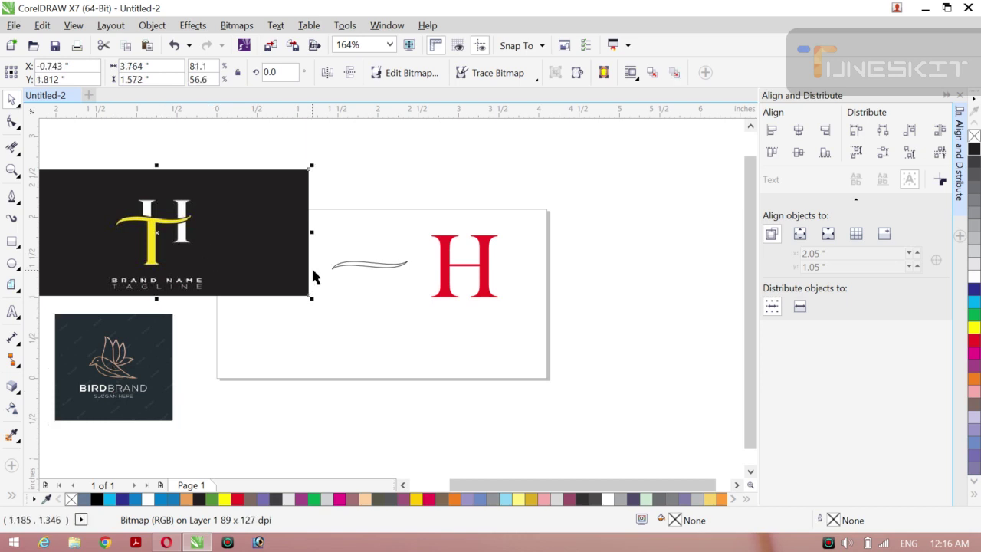
drag(312, 296, 230, 263)
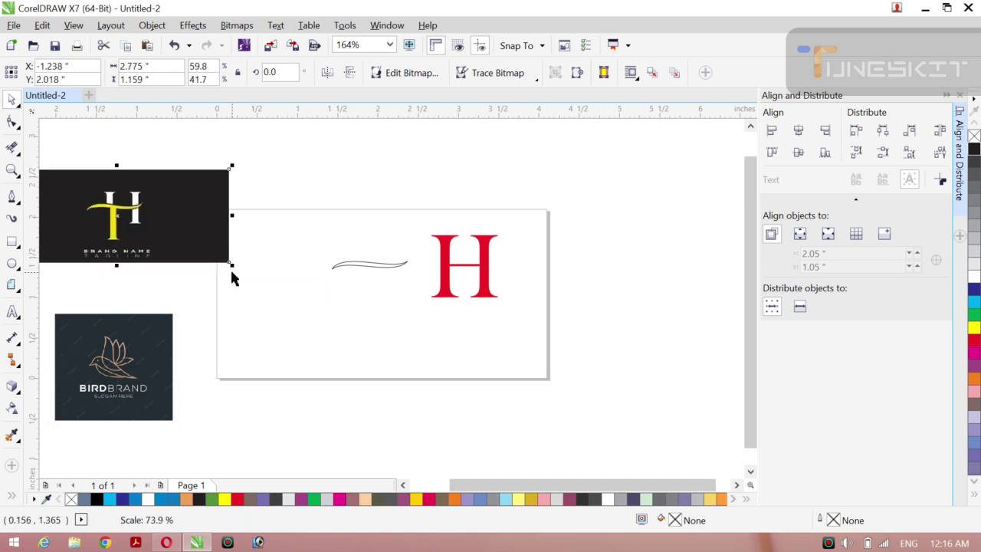
drag(153, 183, 188, 140)
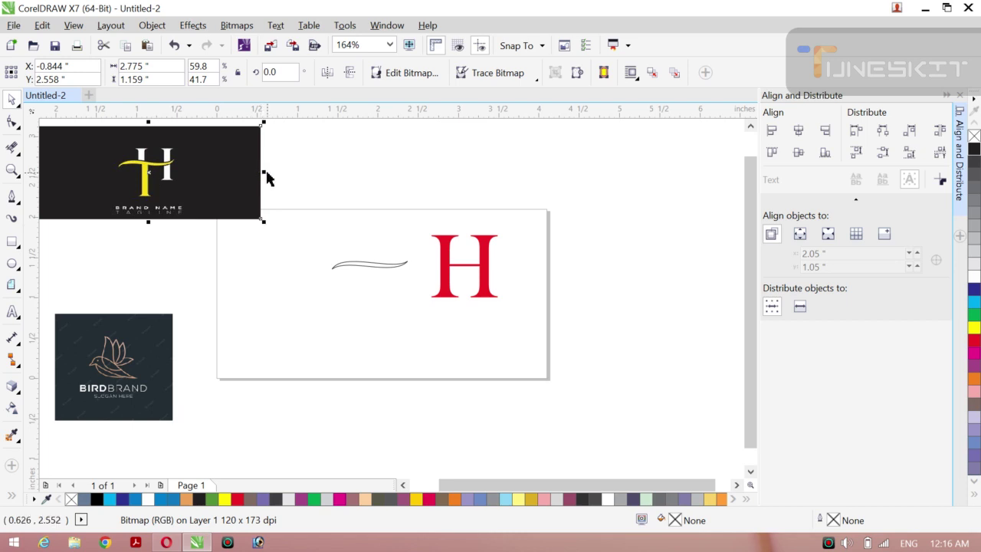
drag(264, 172, 130, 184)
- Stack the BirdBrand image directly beneath the TH image beside the page and narrow it to the same width
click(126, 349)
drag(126, 350, 128, 268)
drag(138, 204, 108, 186)
drag(108, 241, 107, 229)
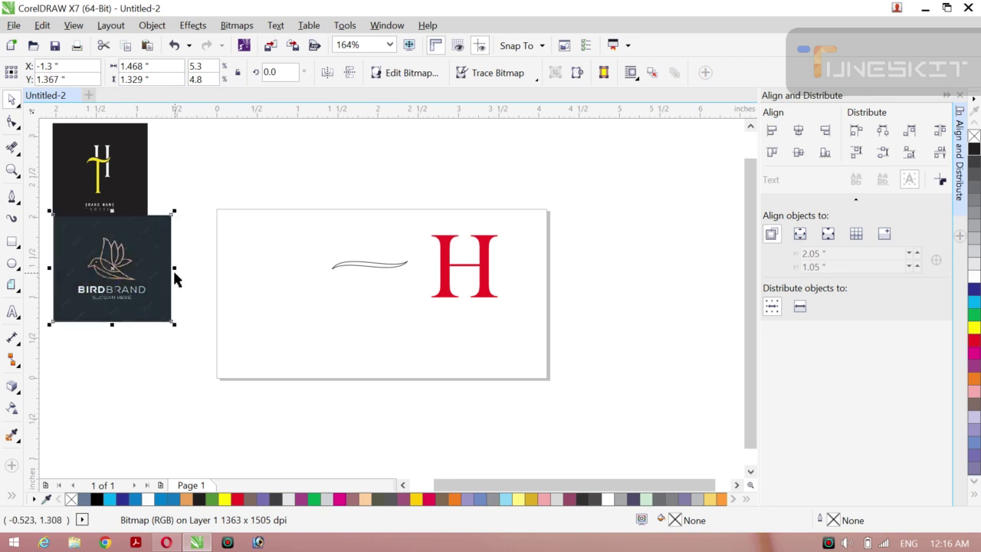
drag(176, 270, 152, 266)
click(168, 350)
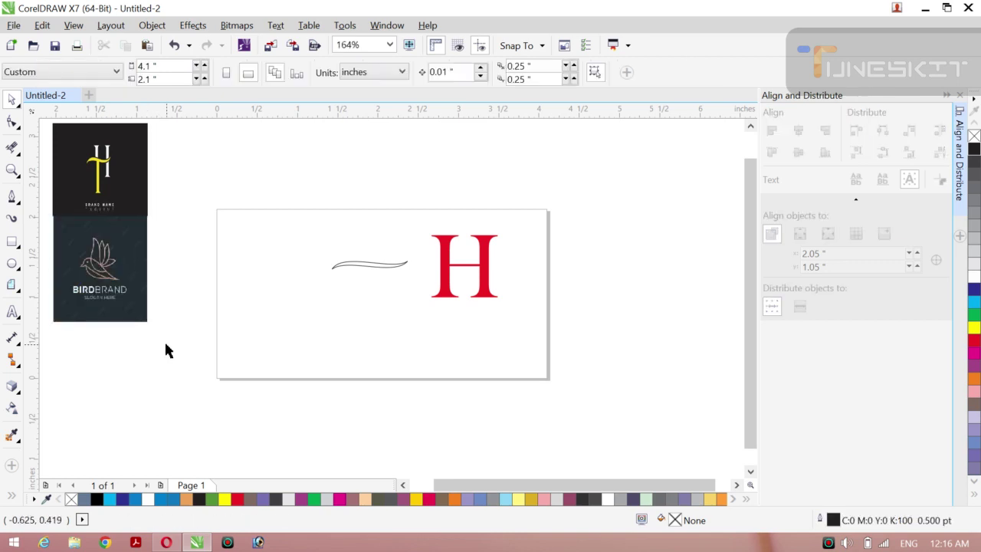
click(372, 267)
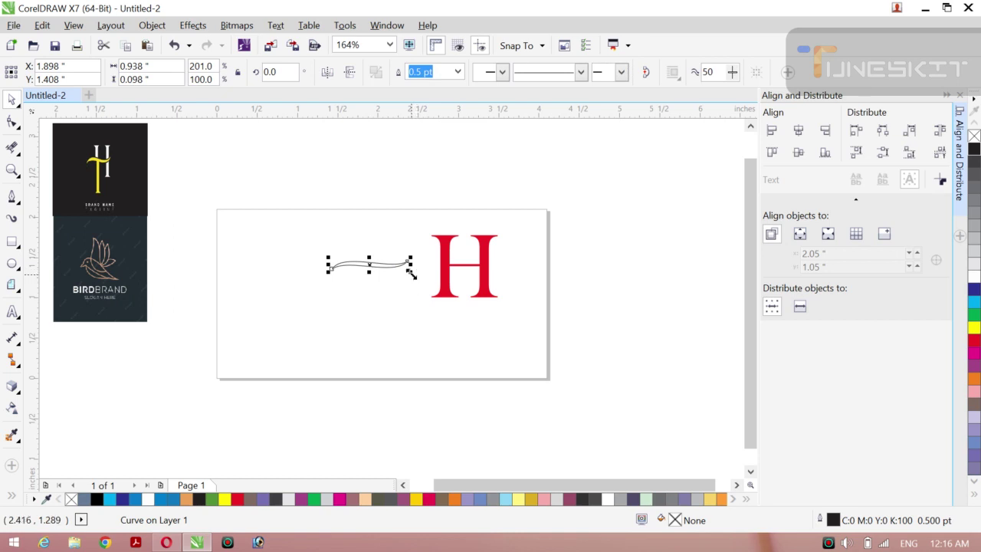
drag(412, 272, 454, 300)
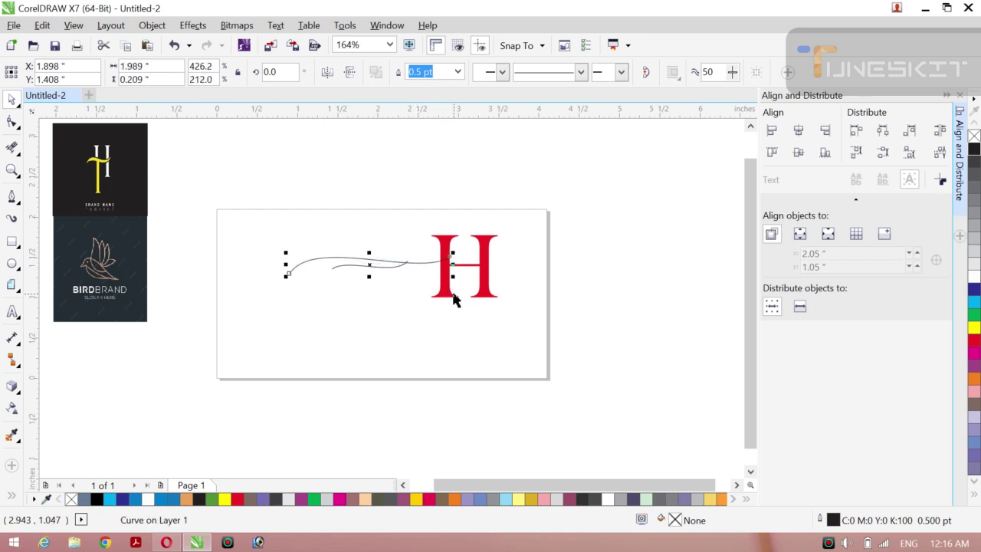
key(ctrl+z)
- Scale both traced swoosh curves together to about 1.684 inches wide and reposition them beside the H
drag(287, 208, 442, 299)
drag(355, 262, 327, 257)
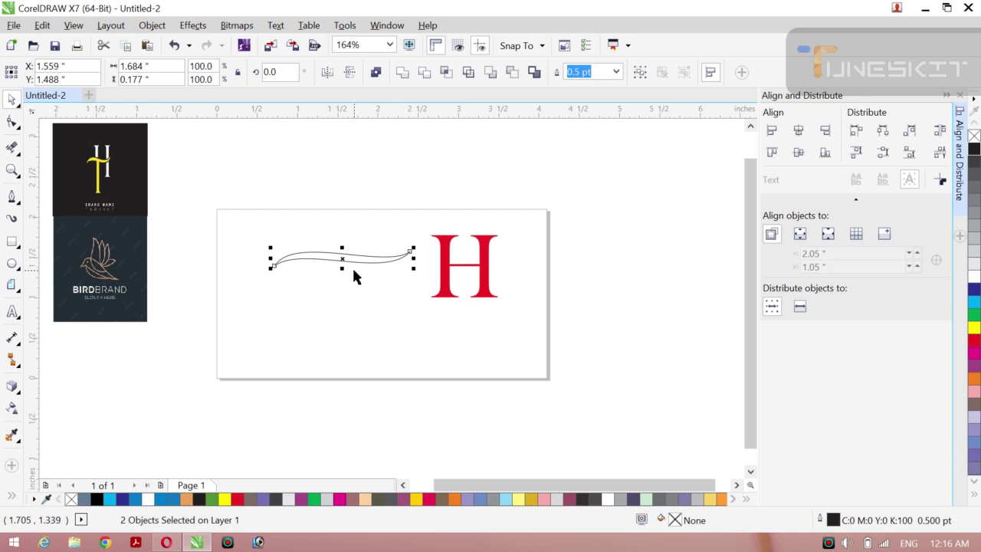
click(331, 206)
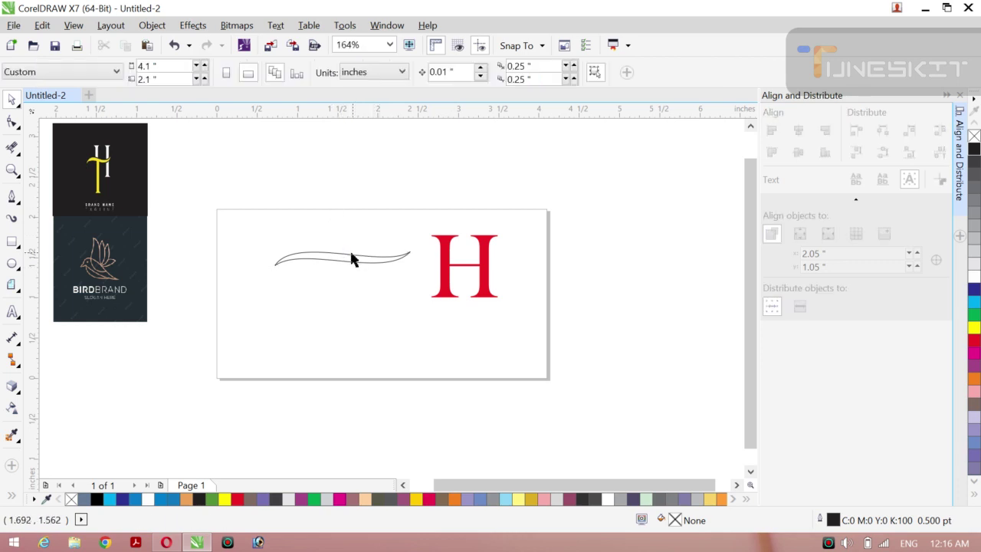
- Combine the two swoosh curves into one object and move it above the page
mouse_move(251, 235)
mouse_down()
mouse_move(477, 268)
mouse_move(416, 280)
mouse_up()
click(402, 72)
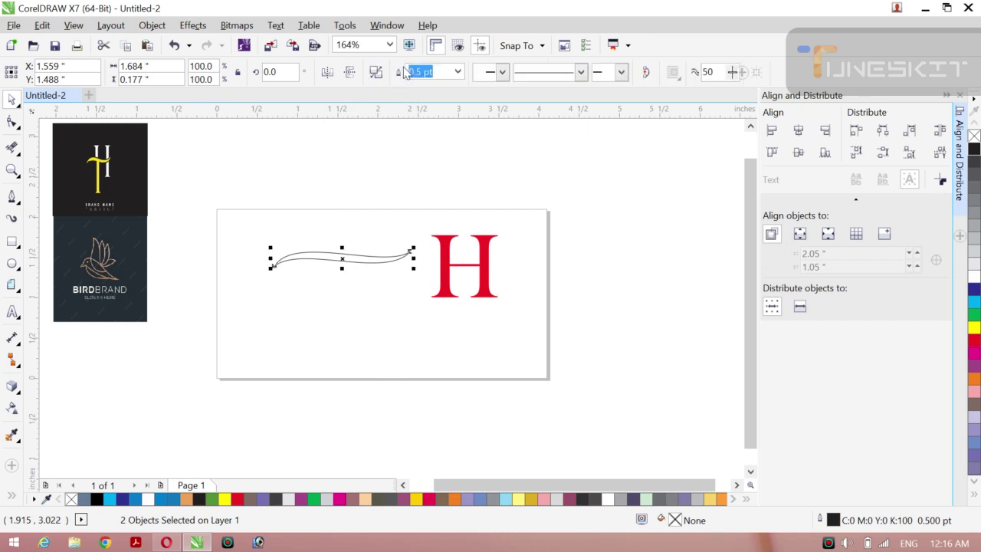
drag(342, 254, 321, 186)
- Enlarge the red H to about 1.727 by 1.625 inches and position it slightly right of the page's centre
click(483, 268)
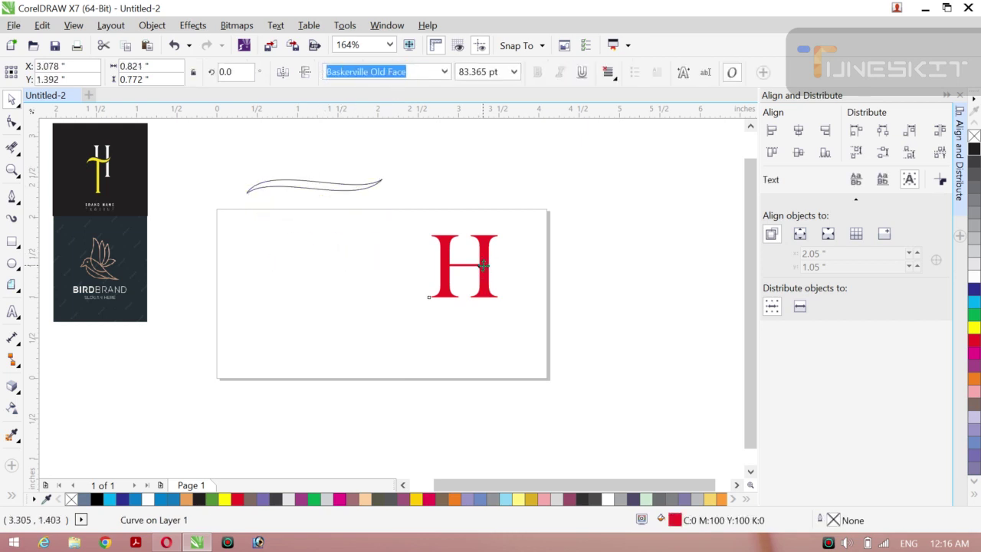
drag(466, 267, 414, 257)
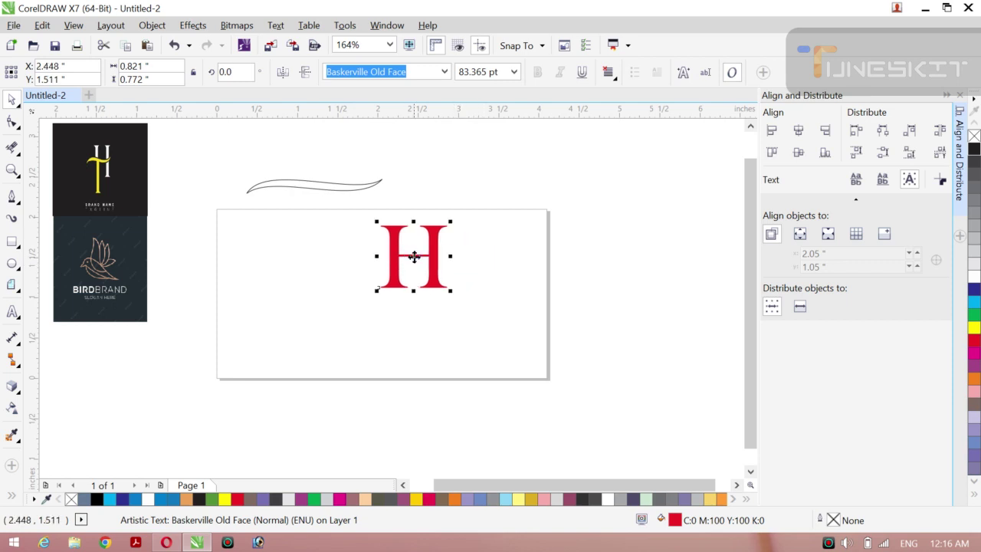
drag(450, 290, 488, 324)
drag(414, 256, 424, 285)
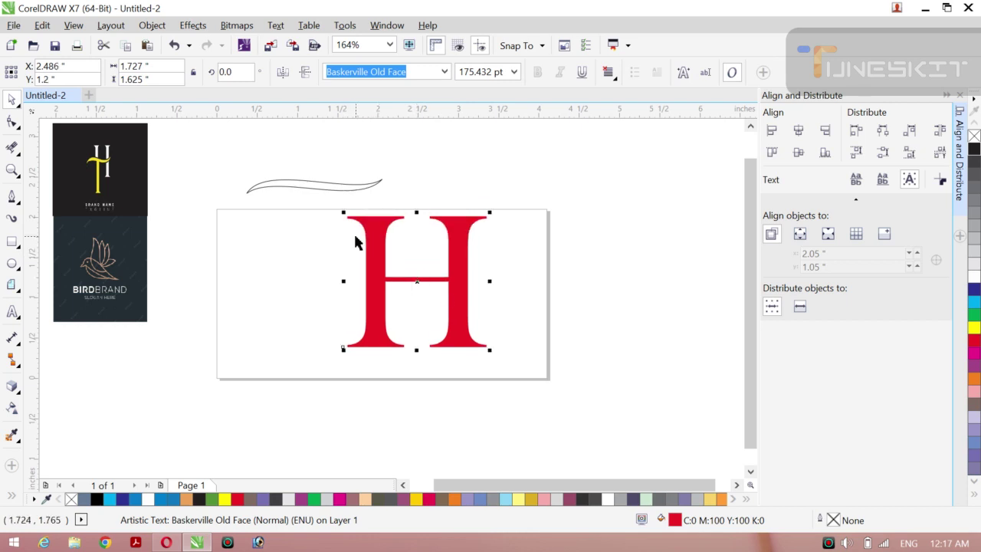
- Delete the BirdBrand image and move the TH reference image down to overlap the page's left edge
key(z)
drag(215, 163, 581, 421)
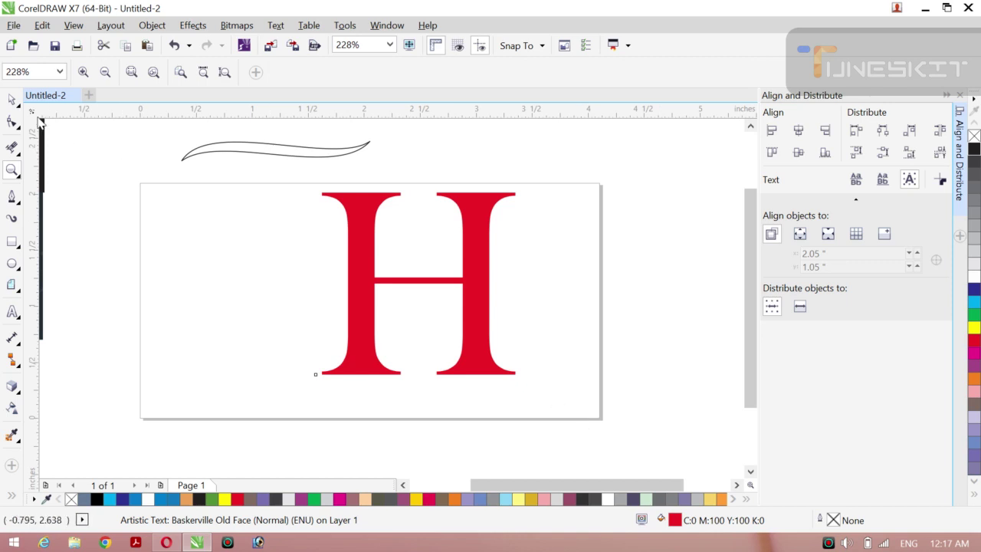
click(12, 100)
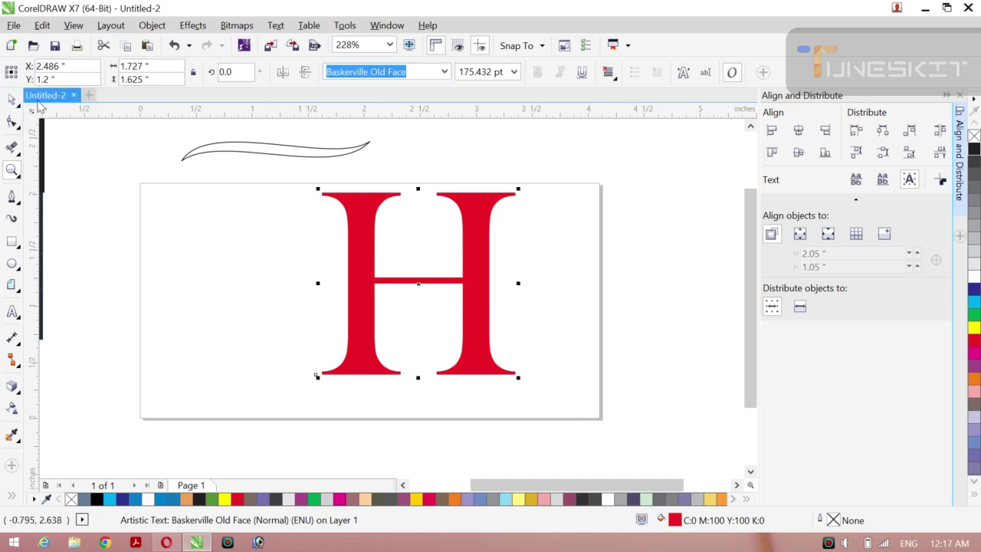
click(42, 247)
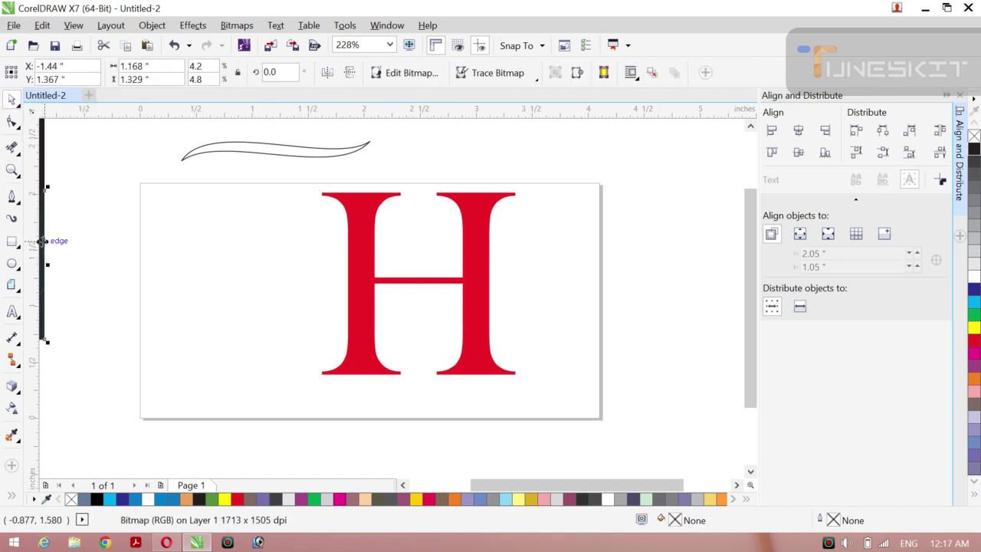
key(Right)
key(Right)
key(Right)
key(Right)
key(Right)
key(Right)
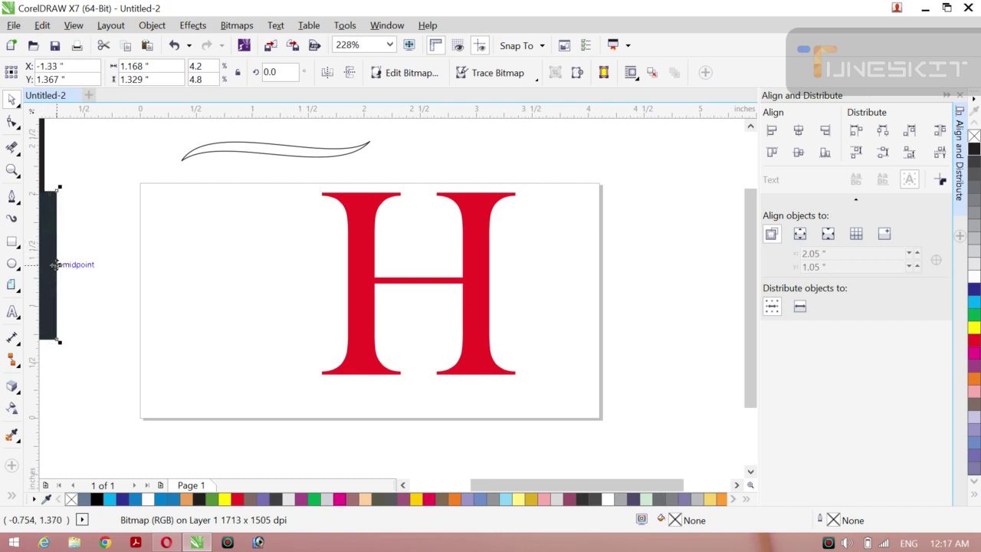
drag(55, 265, 175, 290)
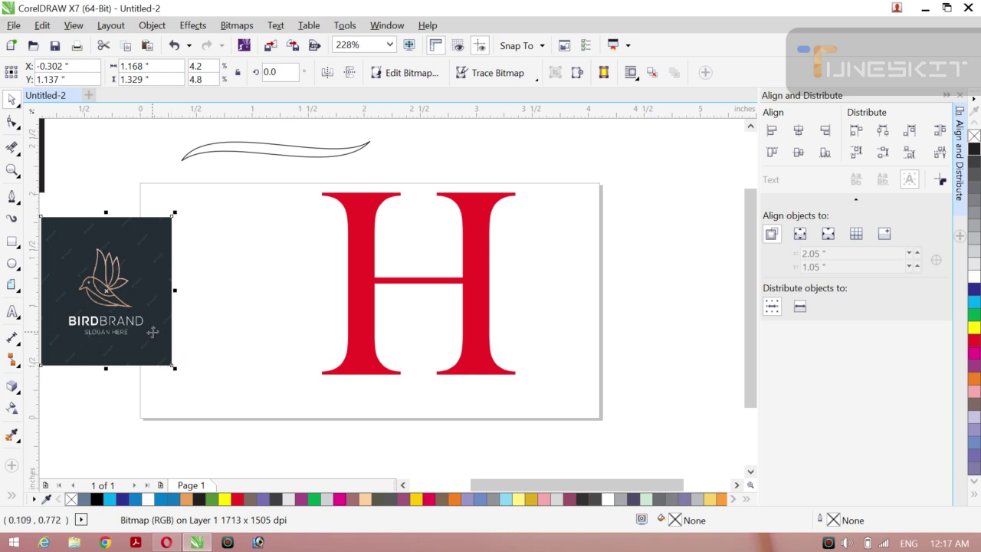
key(Delete)
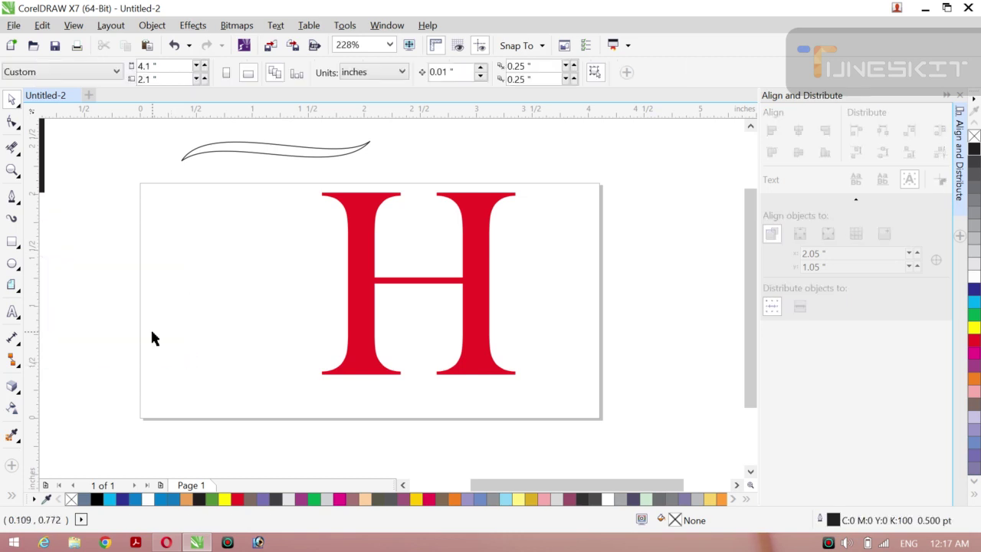
click(42, 170)
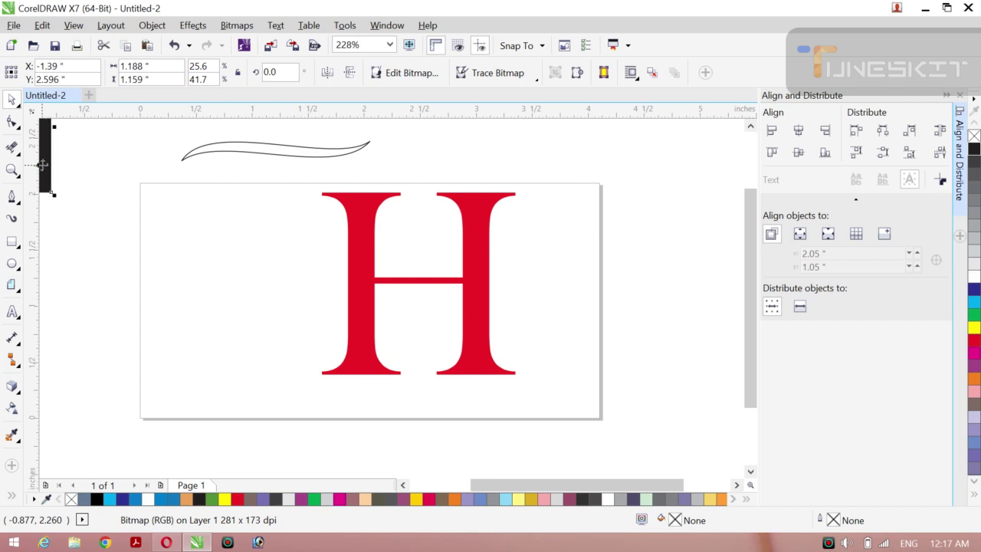
drag(48, 152, 141, 270)
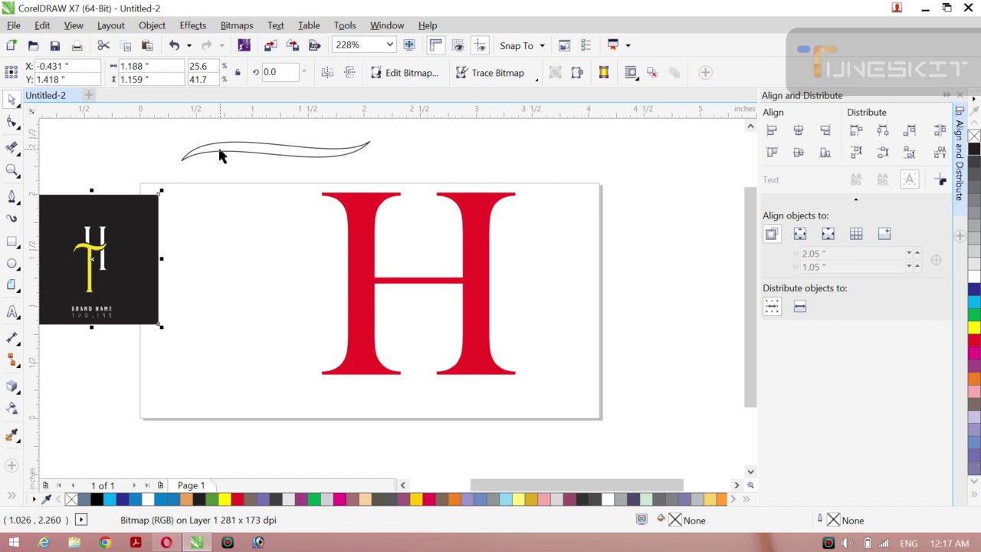
- Place the swoosh across the H's crossbar, stretched to about 1.969 by 0.49 inches and extending past the H's left stem
drag(173, 129, 387, 184)
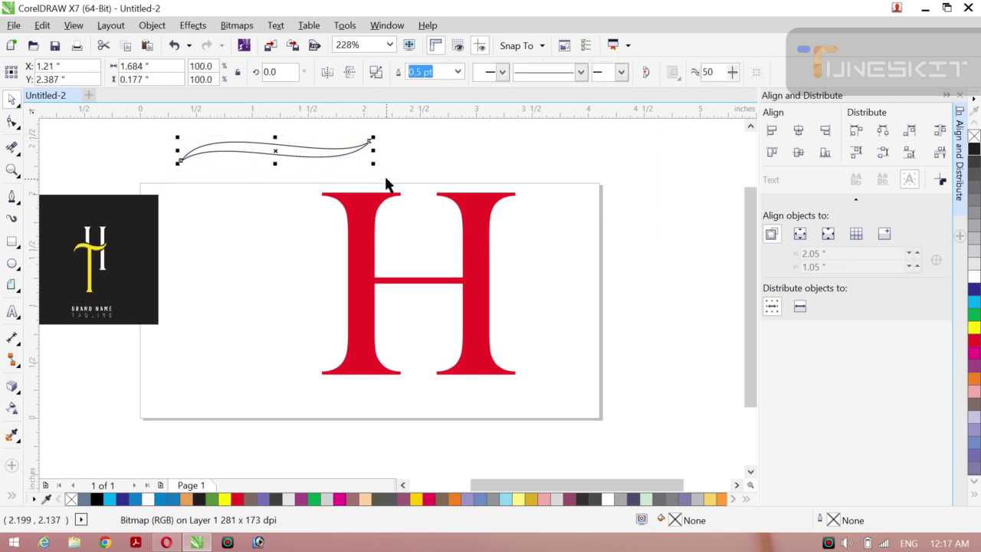
drag(276, 151, 411, 282)
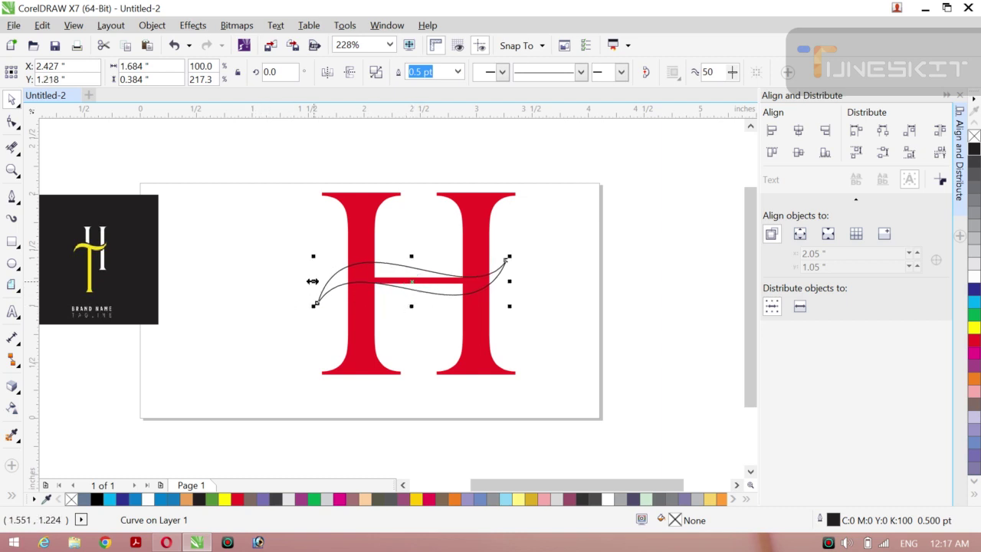
drag(313, 281, 282, 283)
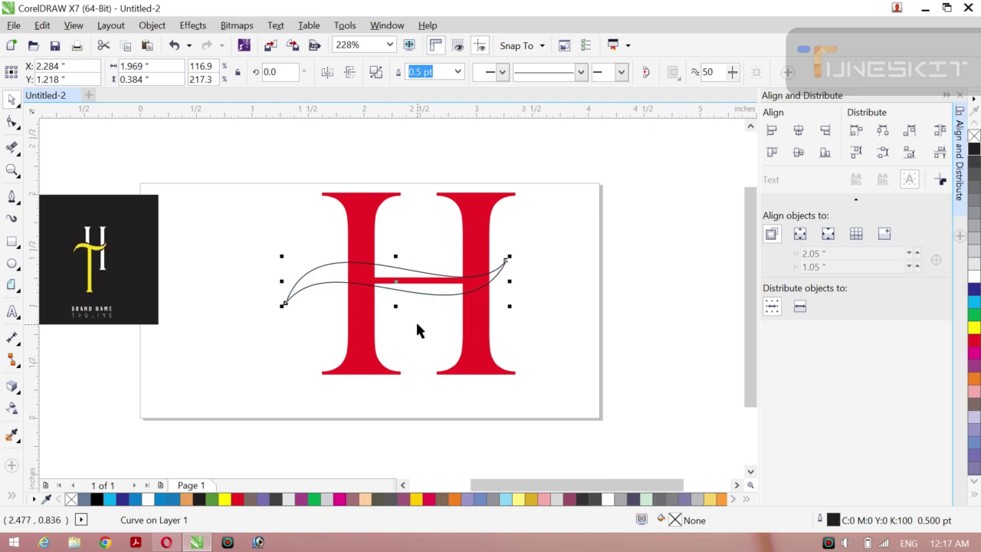
drag(396, 305, 396, 313)
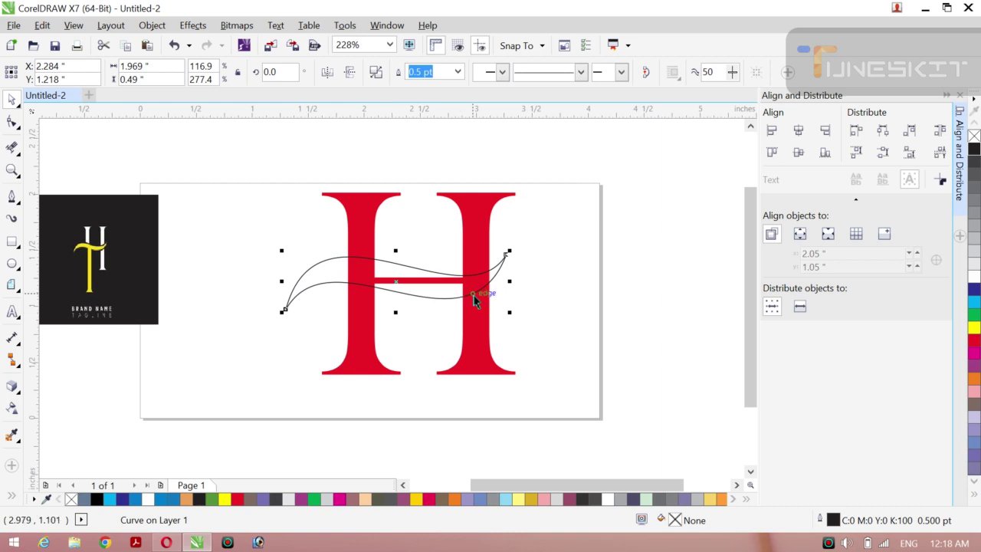
drag(473, 293, 465, 294)
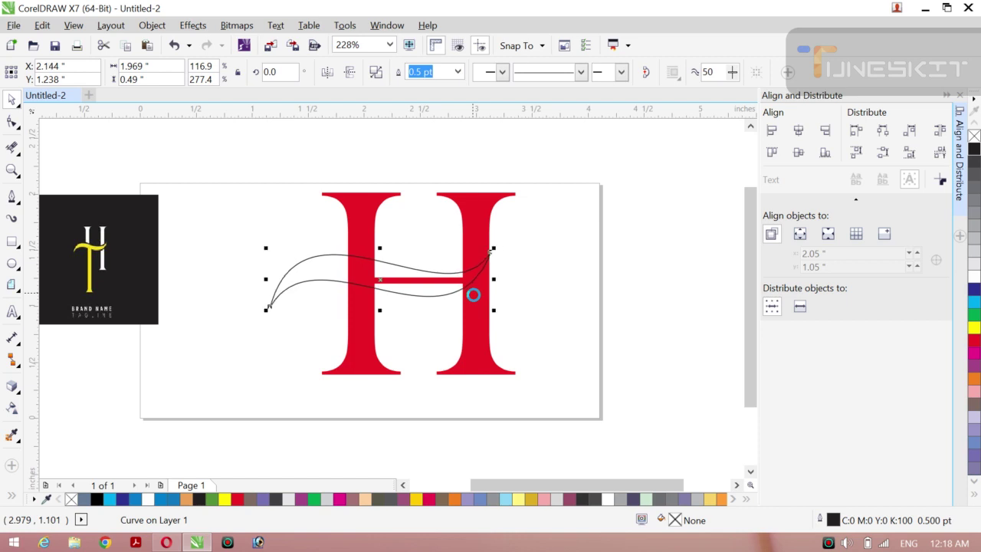
click(514, 292)
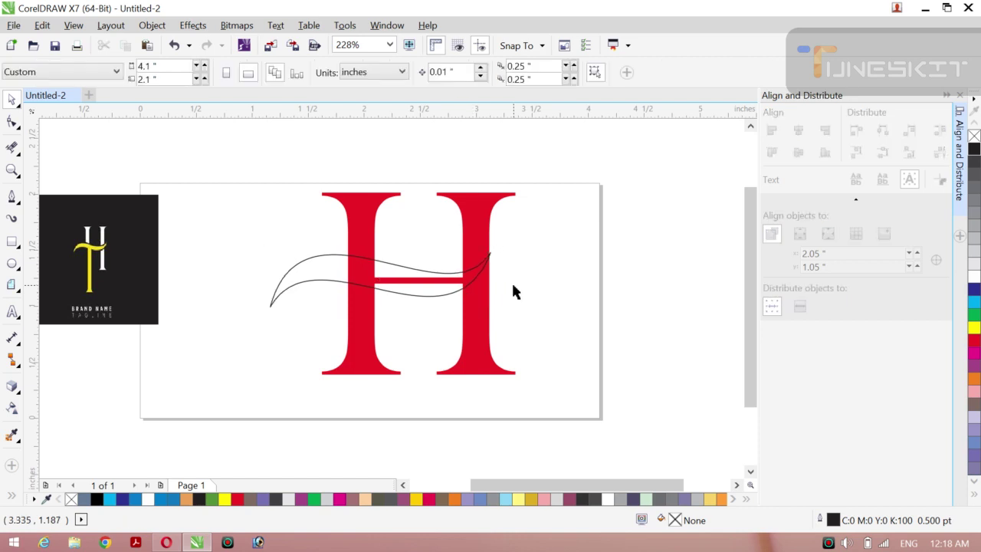
click(479, 272)
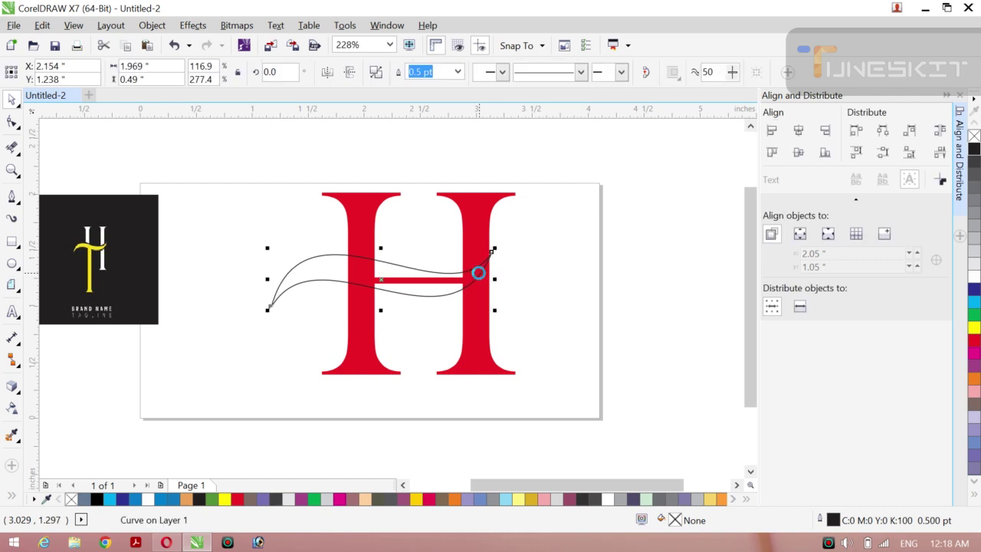
click(537, 314)
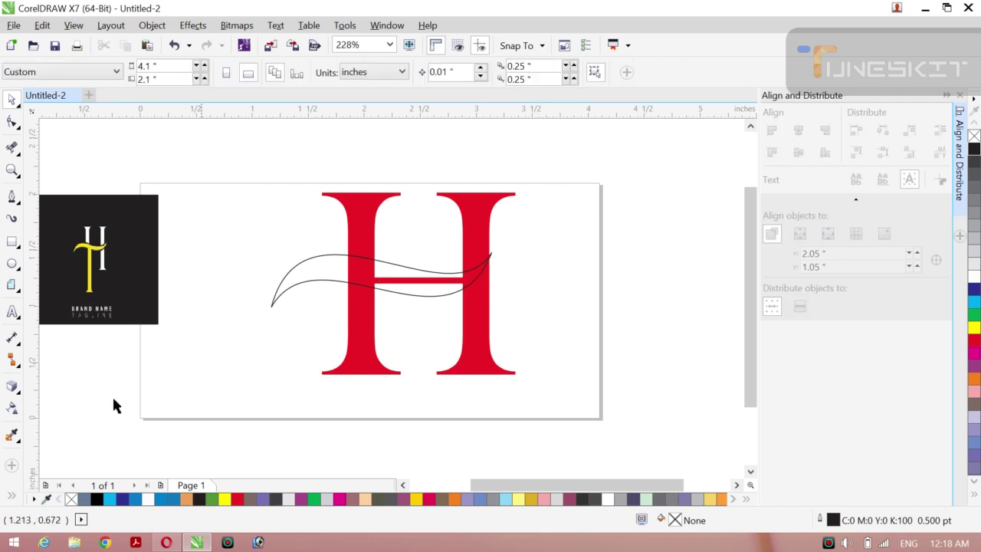
- Try filling the swoosh and the H's left stem sections in red without outline using Smart Fill, and undo the fills
click(12, 499)
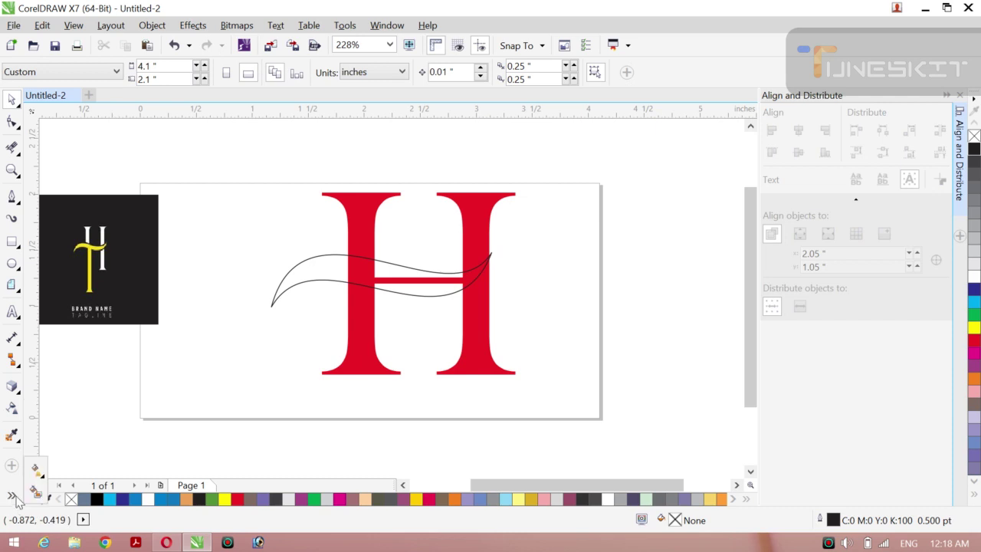
click(36, 491)
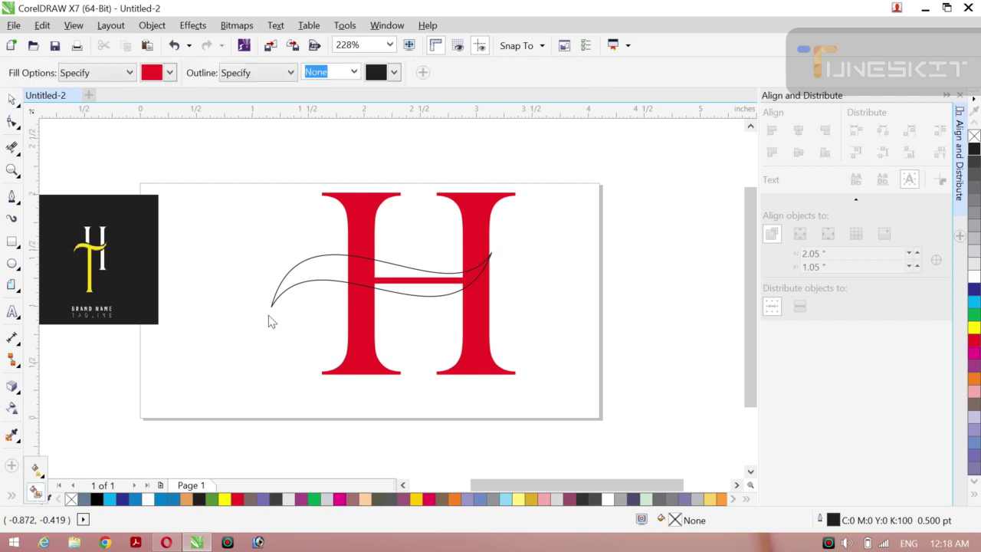
click(307, 266)
click(376, 266)
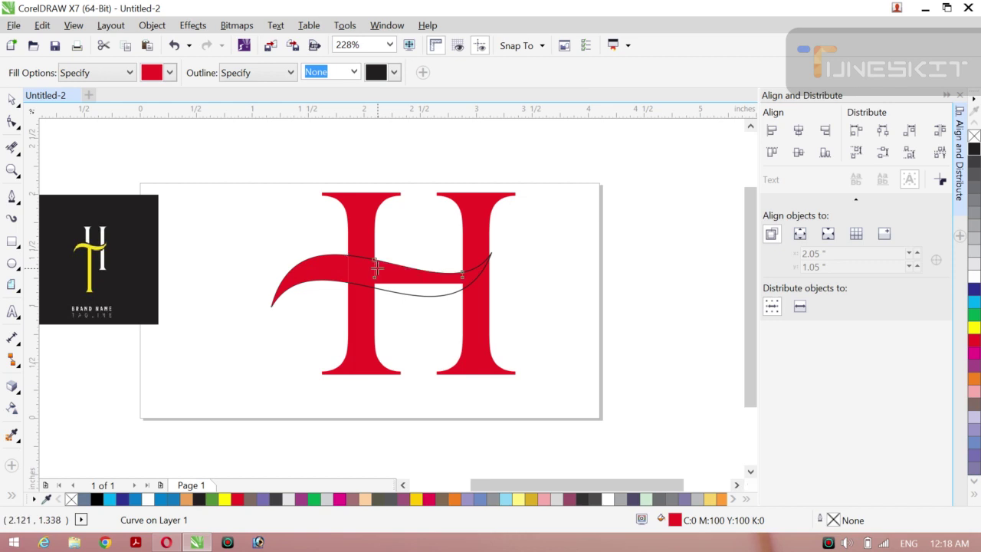
click(406, 291)
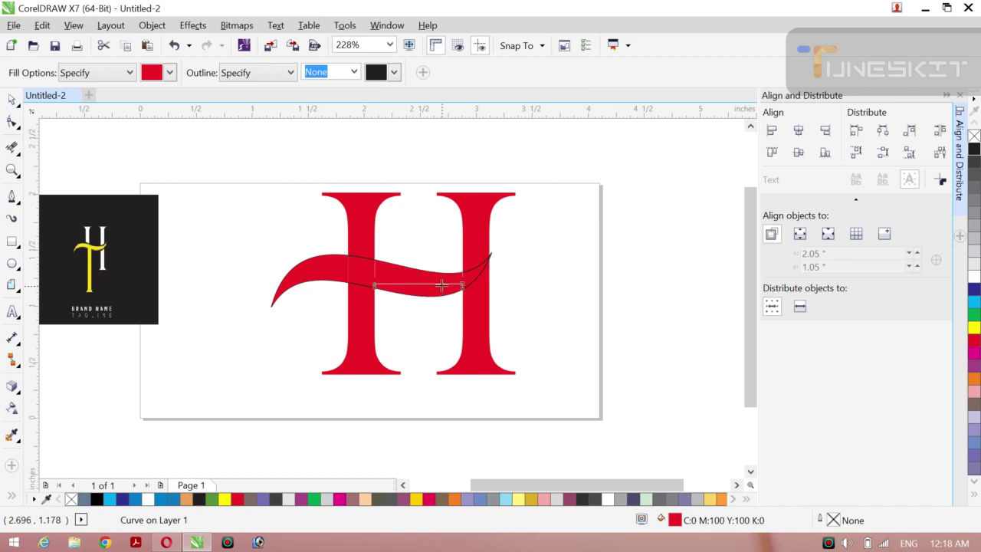
click(443, 283)
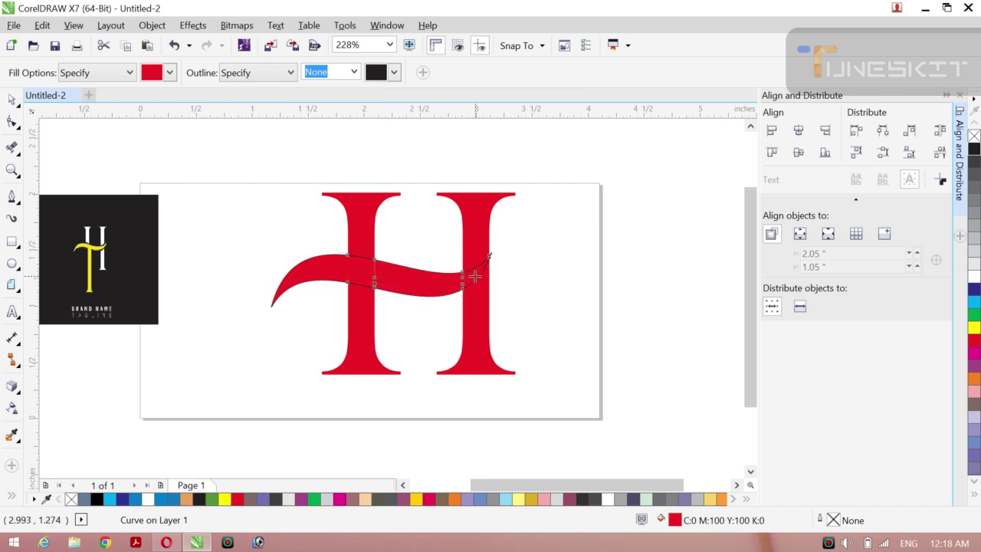
click(364, 255)
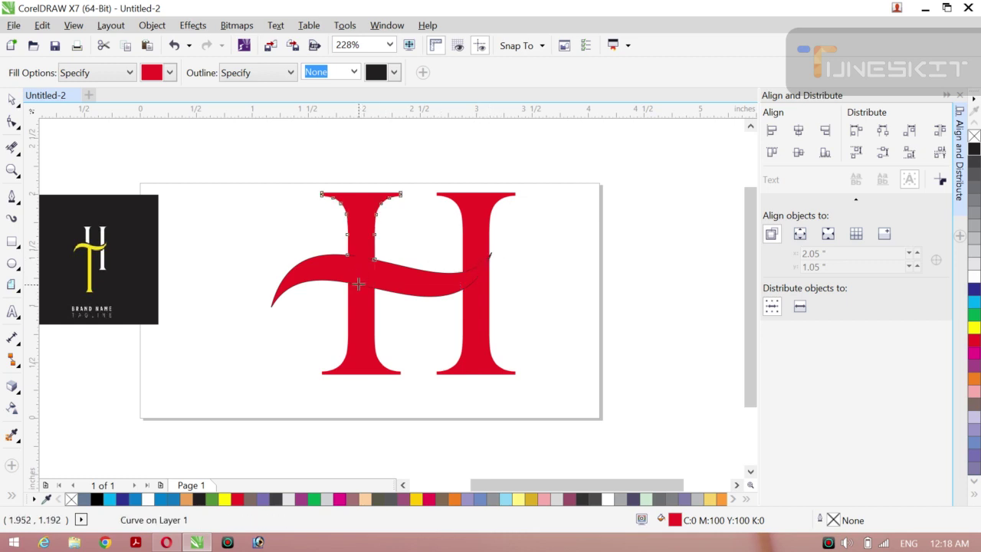
click(358, 286)
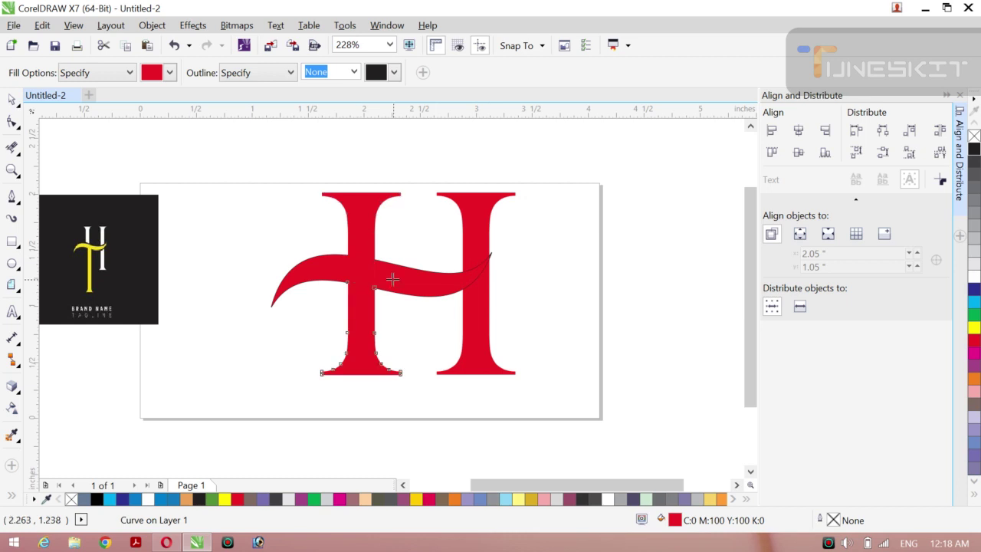
click(392, 280)
key(ctrl+z)
key(ctrl+z)
key(ctrl+z)
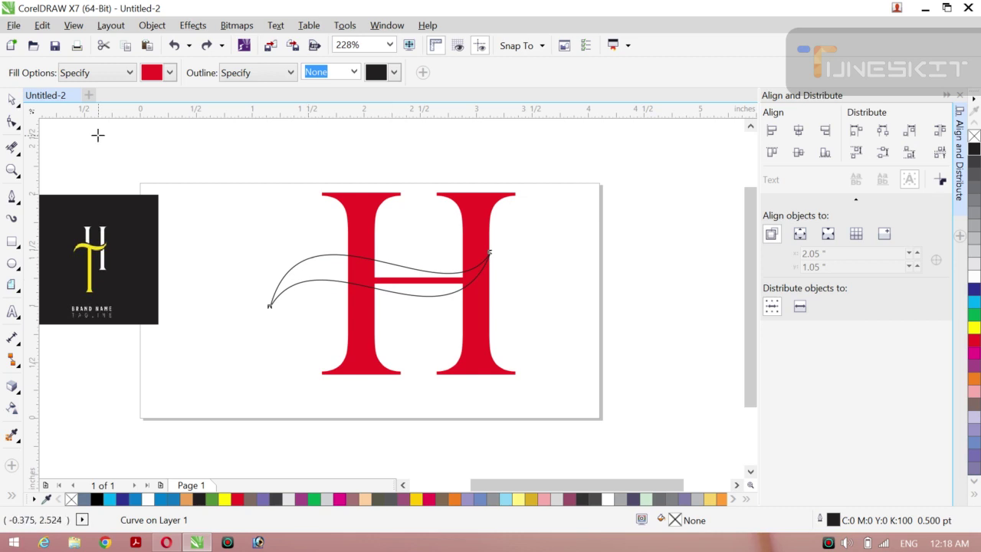
- Try to fill the outlined swoosh over the H with green
click(18, 106)
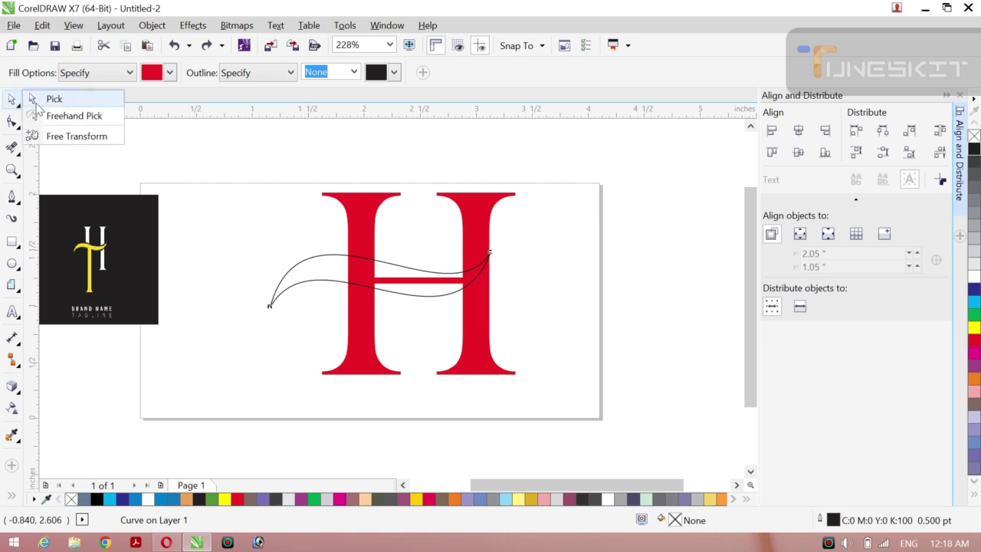
click(87, 105)
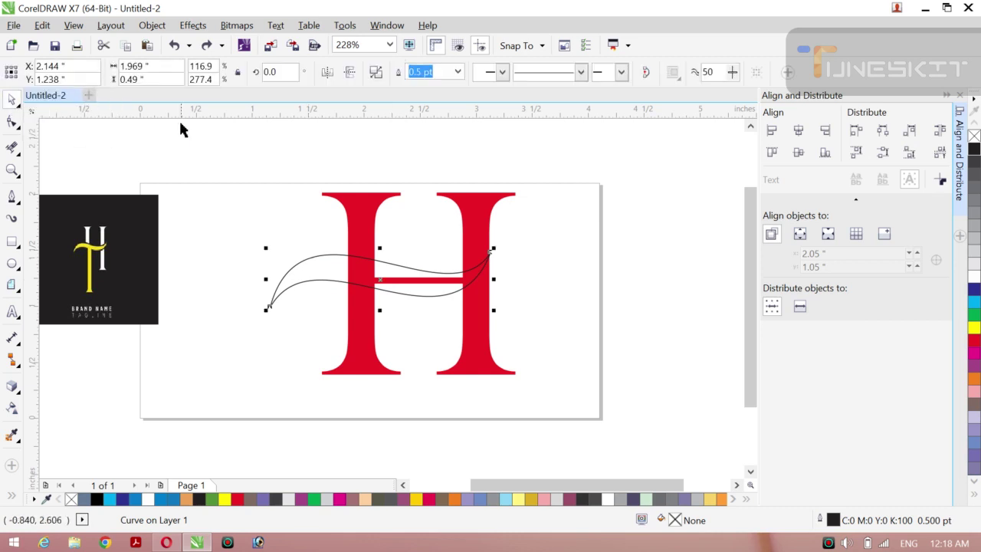
click(312, 267)
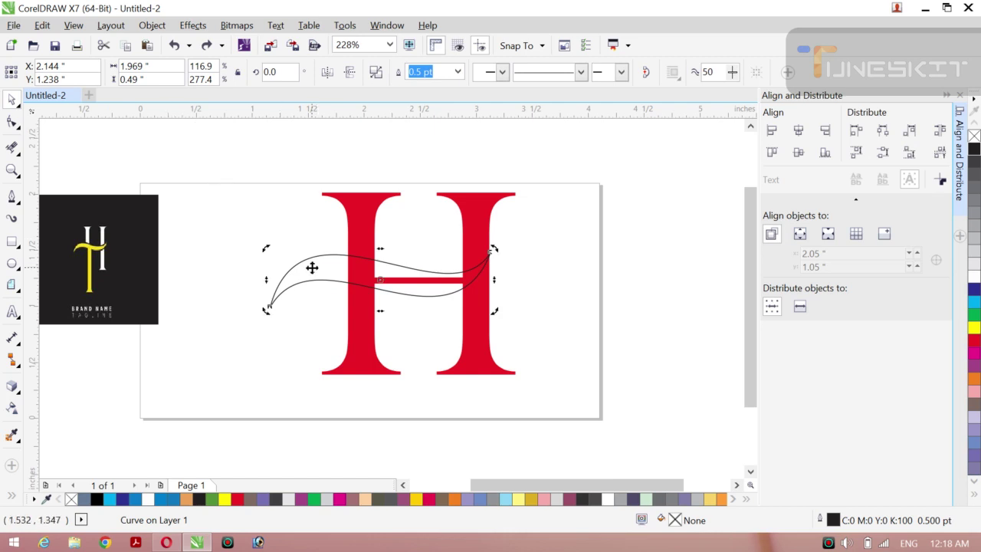
click(228, 146)
click(296, 271)
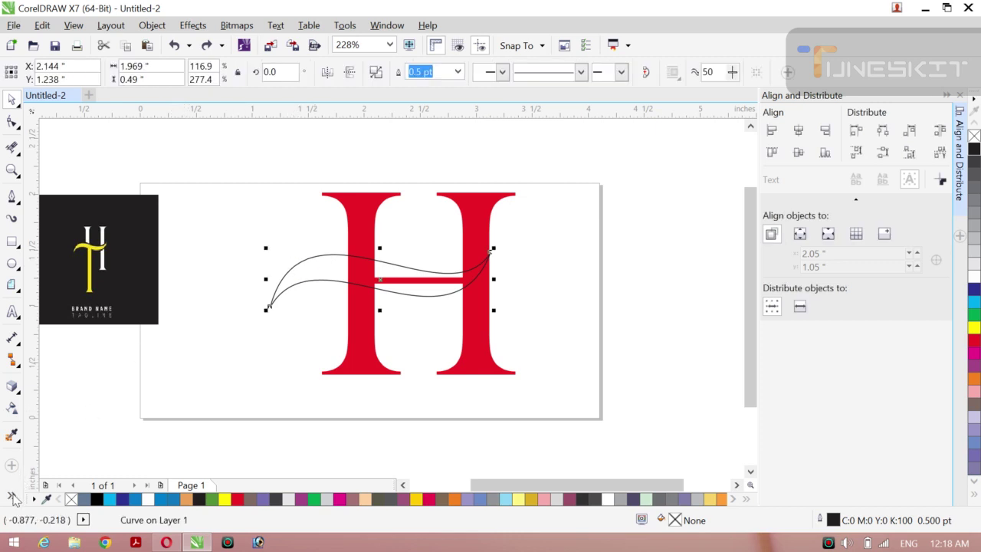
click(135, 394)
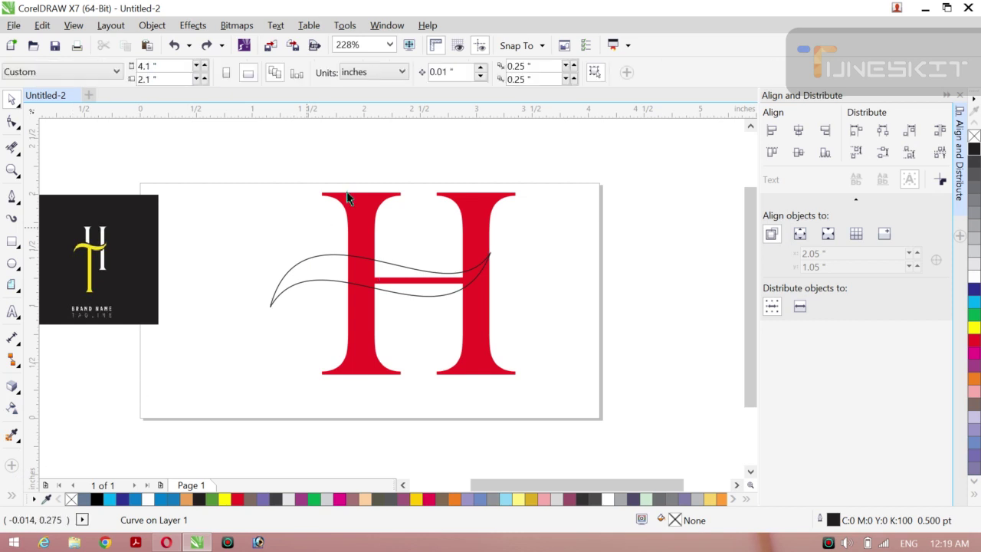
click(310, 264)
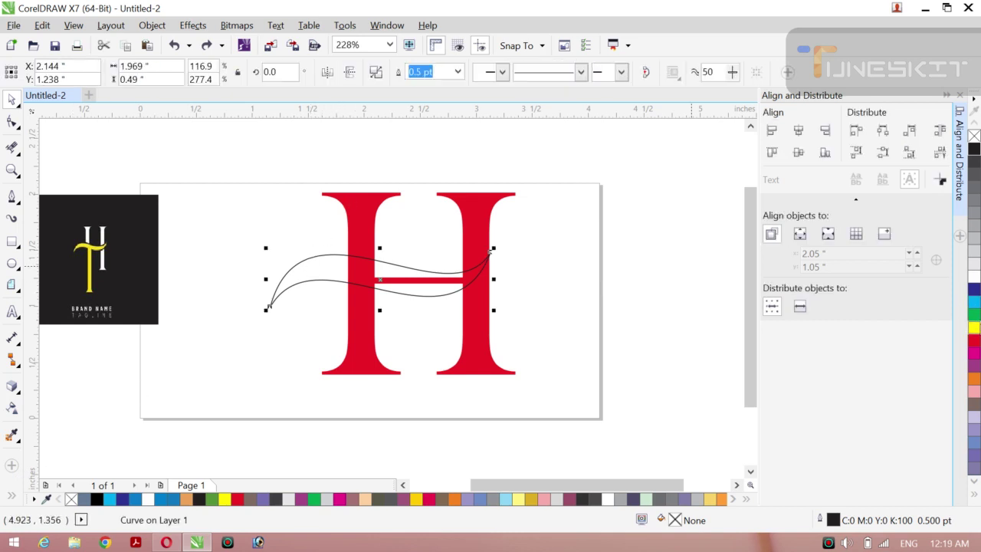
click(975, 317)
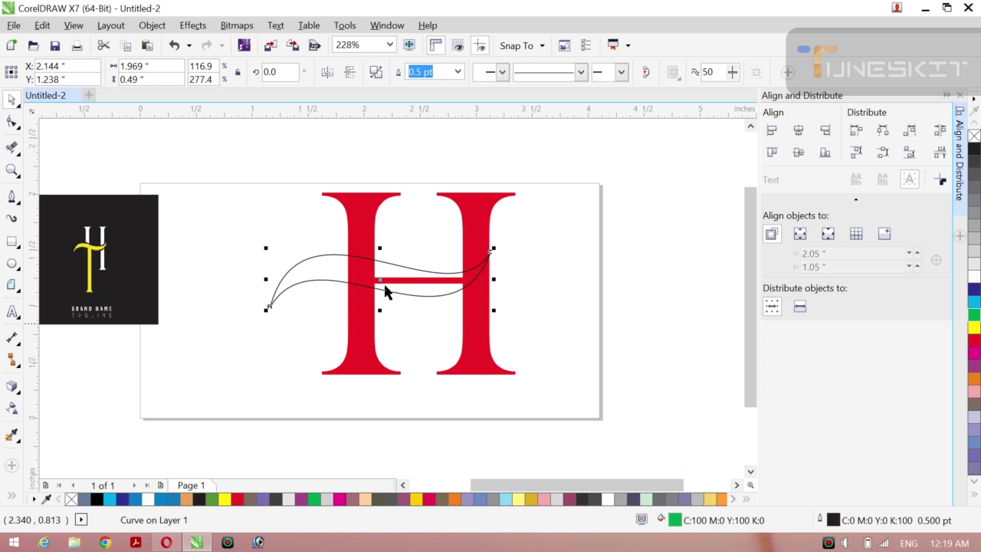
- Move the swoosh outline above the H and create a filled copy of it with Smart Fill, coloured black without outline
mouse_move(379, 279)
mouse_down()
mouse_move(335, 247)
mouse_move(266, 162)
mouse_up()
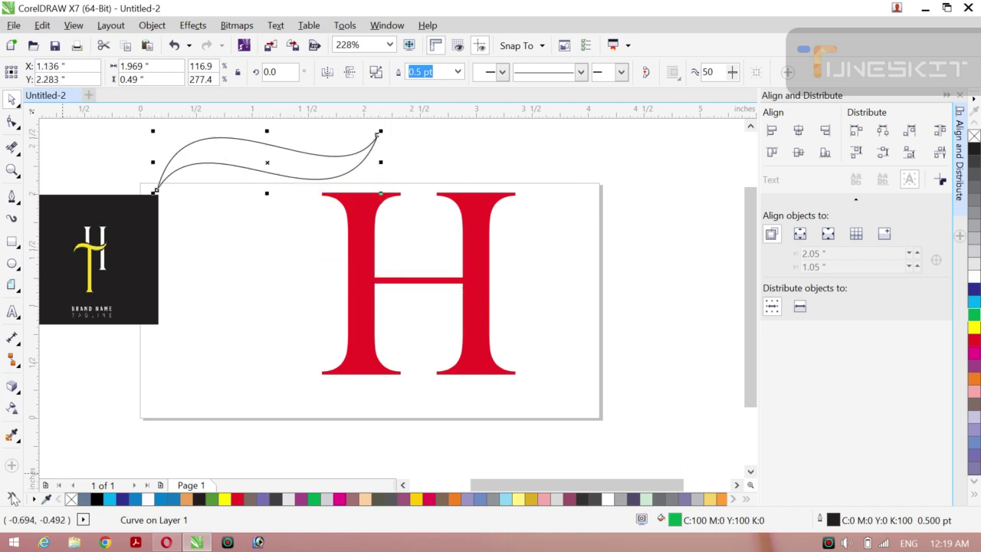
click(12, 497)
click(31, 494)
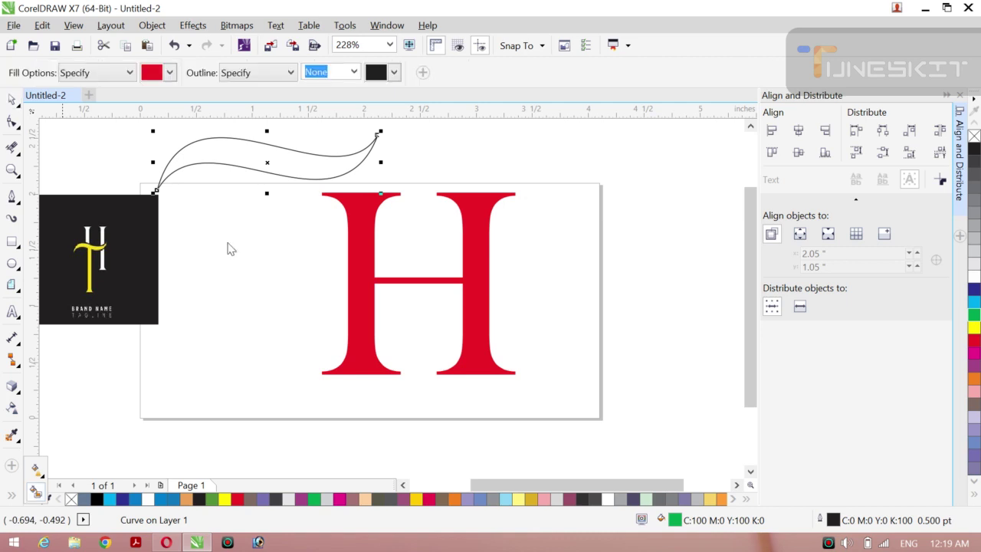
click(287, 161)
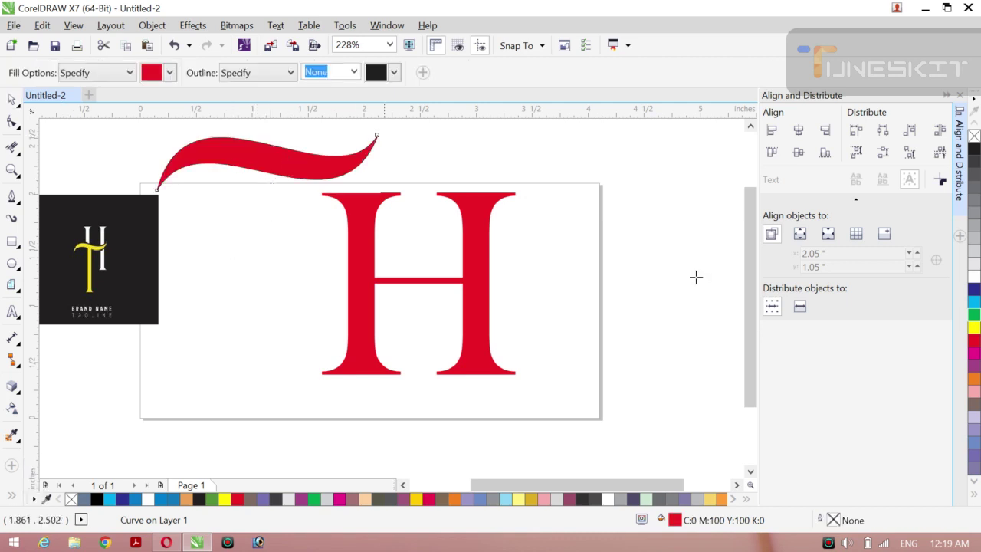
click(974, 151)
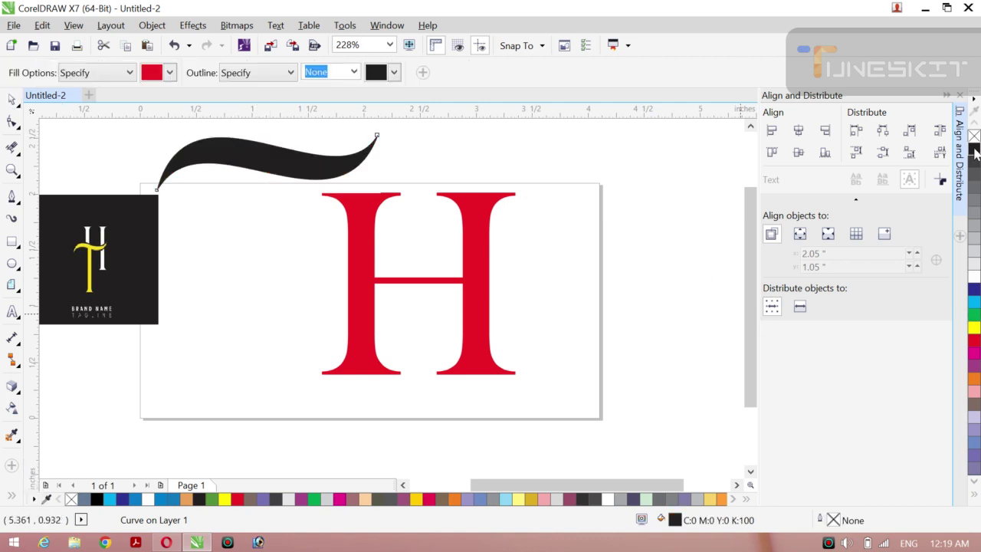
- Move the black swoosh over the H's crossbar, centred at about X 2.167, Y 1.219 inches, leaving the outlined original above
click(13, 102)
click(37, 99)
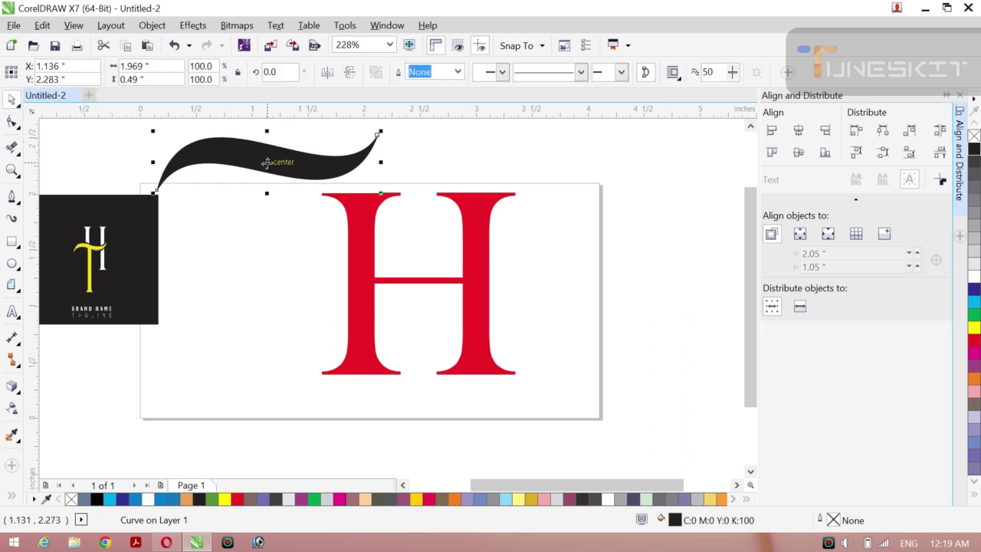
drag(273, 160, 381, 281)
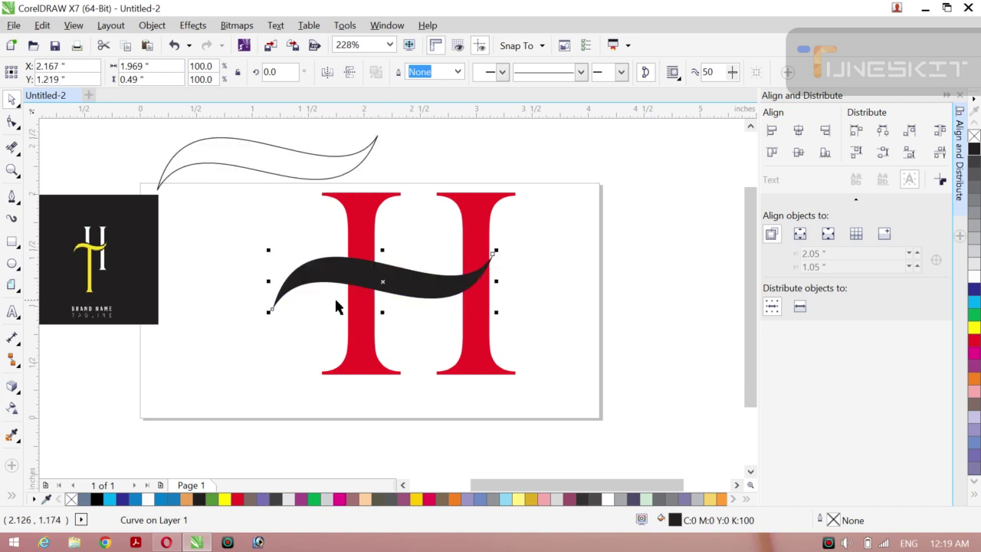
click(247, 245)
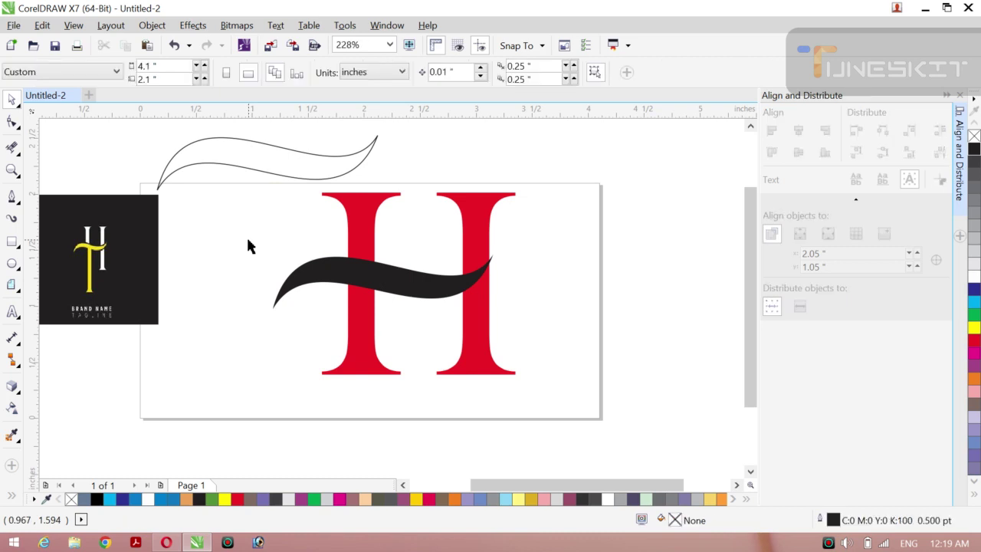
click(395, 280)
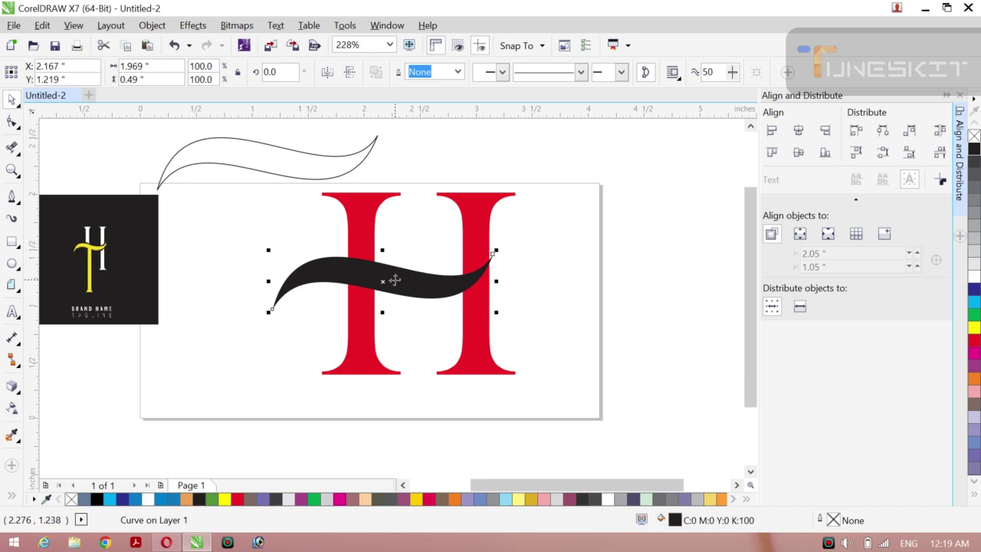
click(284, 226)
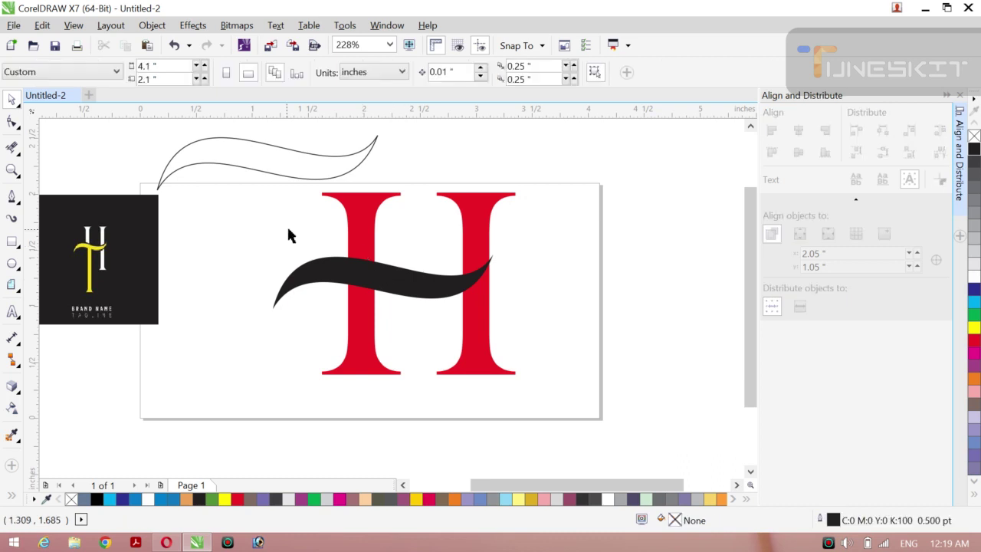
- Give the red H a black outline 0.75 pt wide
click(365, 235)
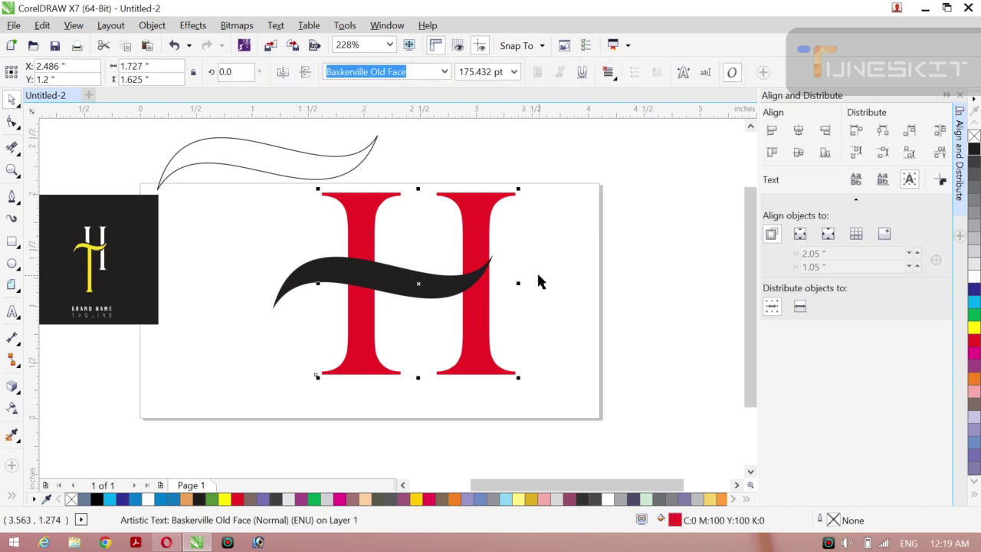
double_click(836, 527)
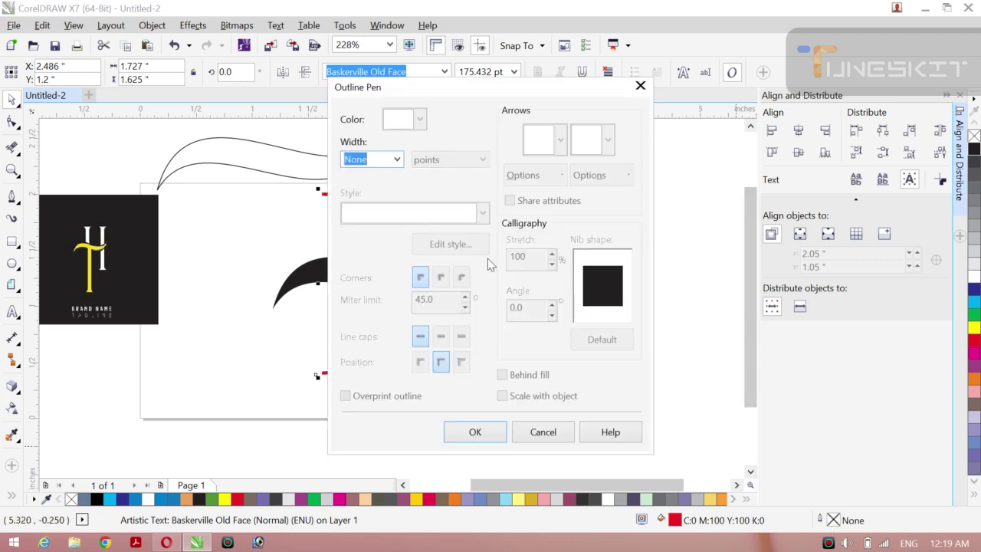
click(396, 159)
click(368, 214)
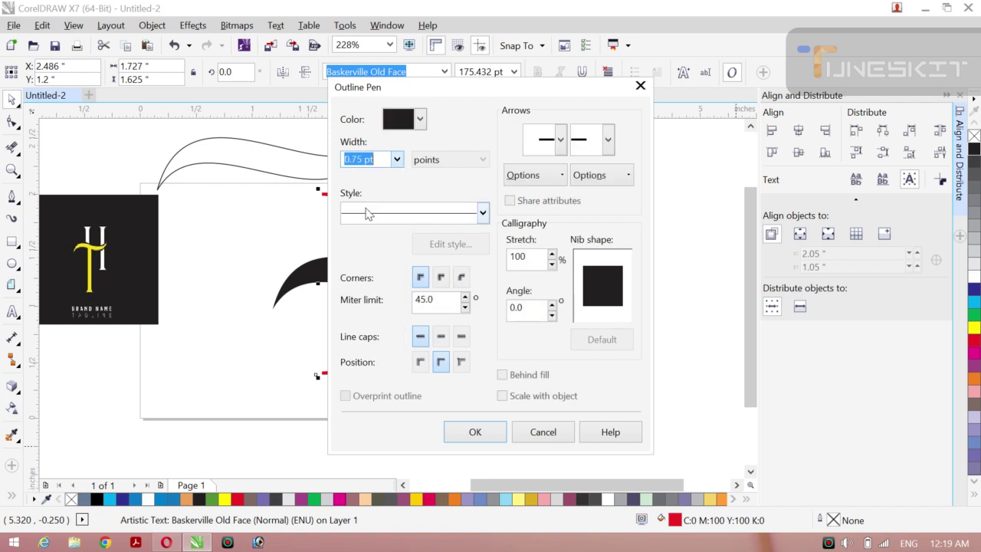
click(476, 433)
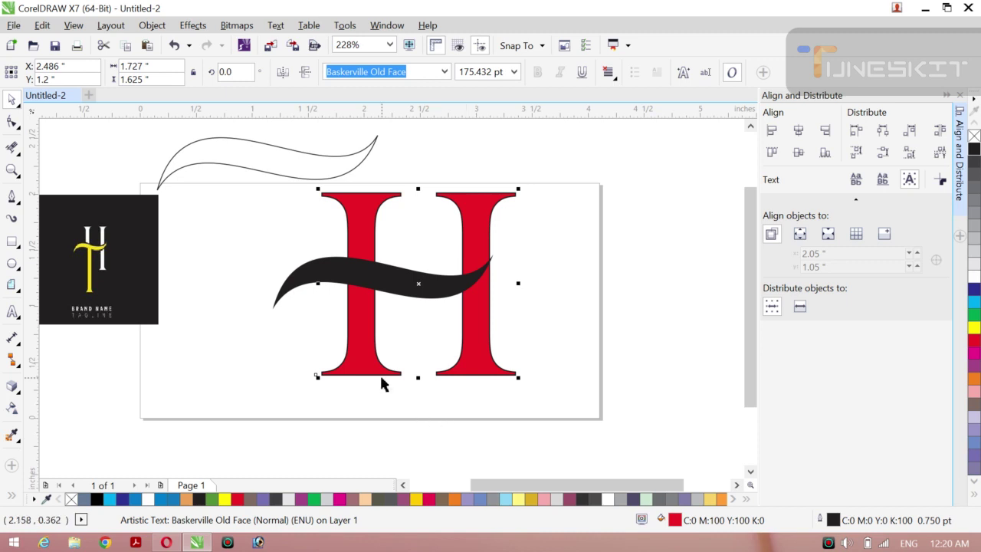
- Fill the four stem sections of the H above and below the swoosh with green, without outline, using Smart Fill
click(11, 496)
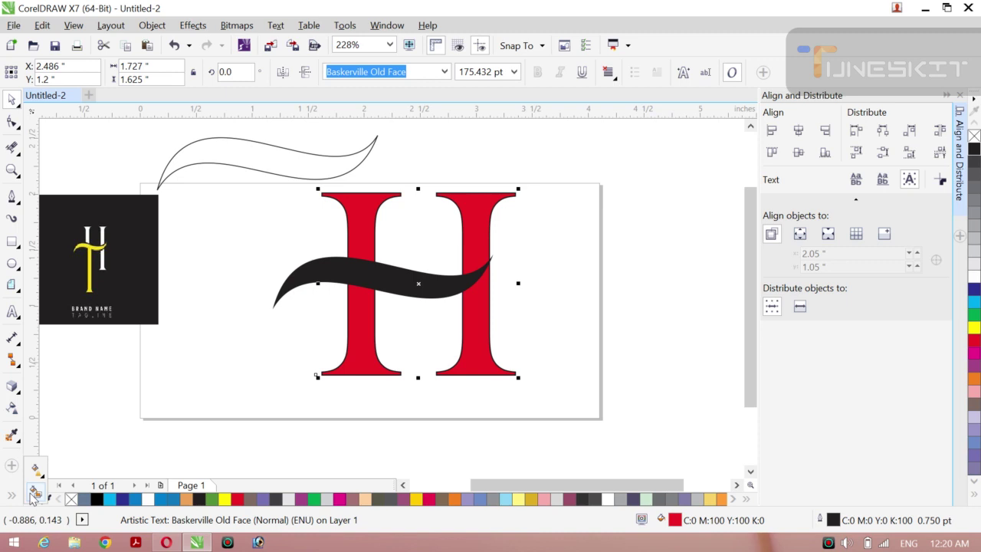
click(34, 493)
click(358, 247)
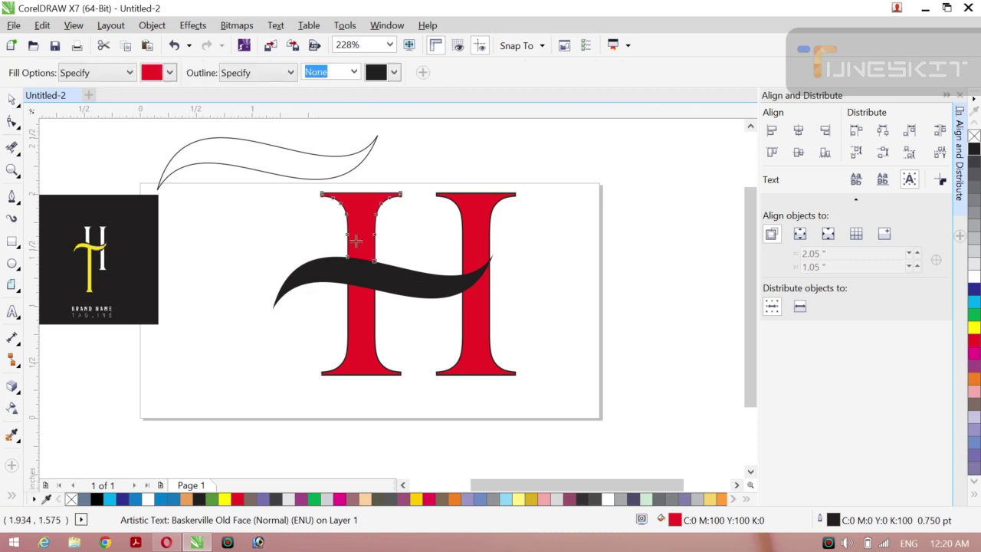
click(975, 315)
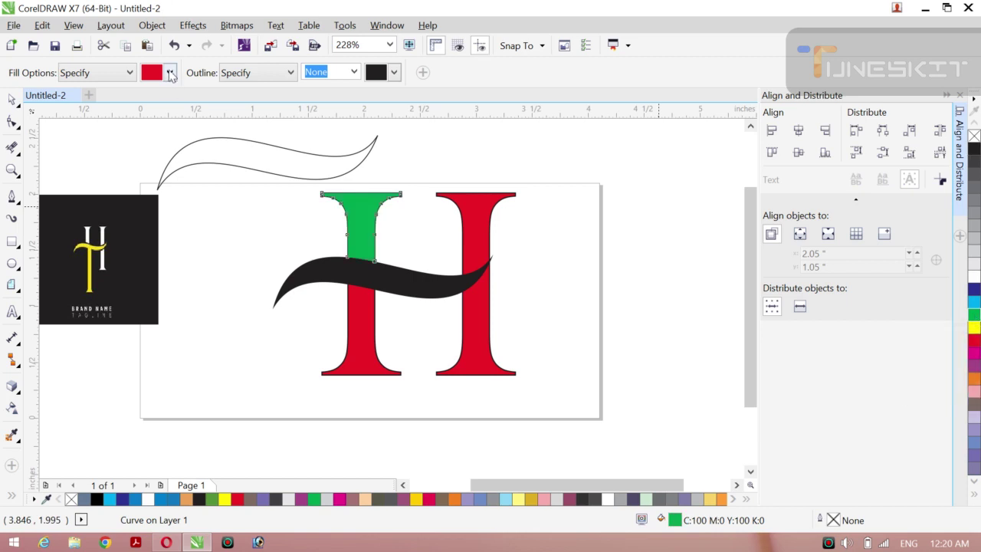
click(170, 73)
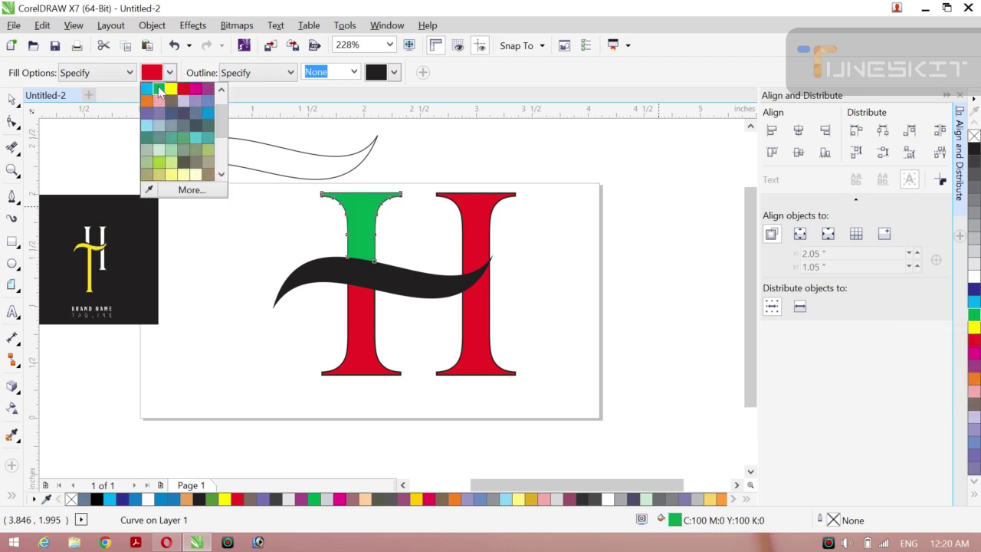
click(159, 89)
click(459, 222)
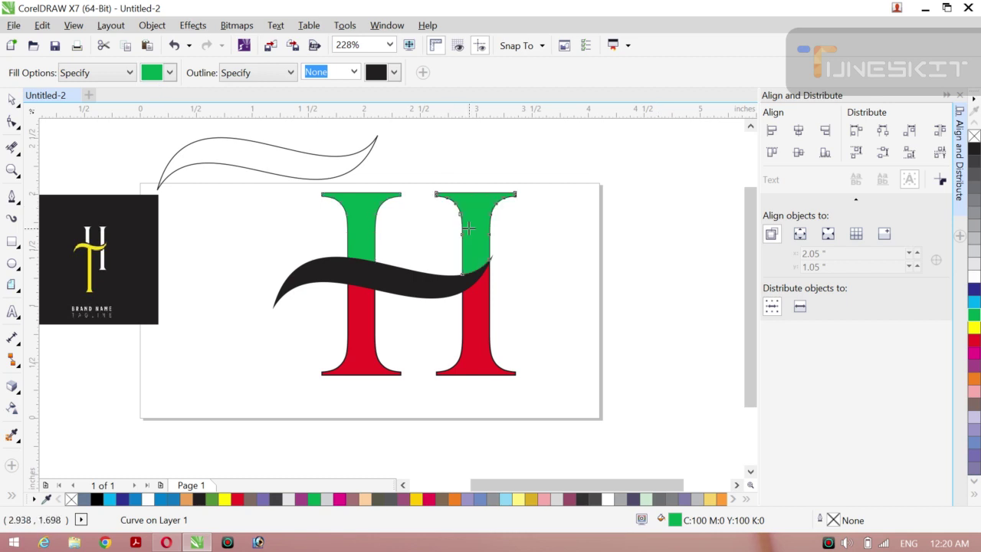
click(478, 307)
click(360, 309)
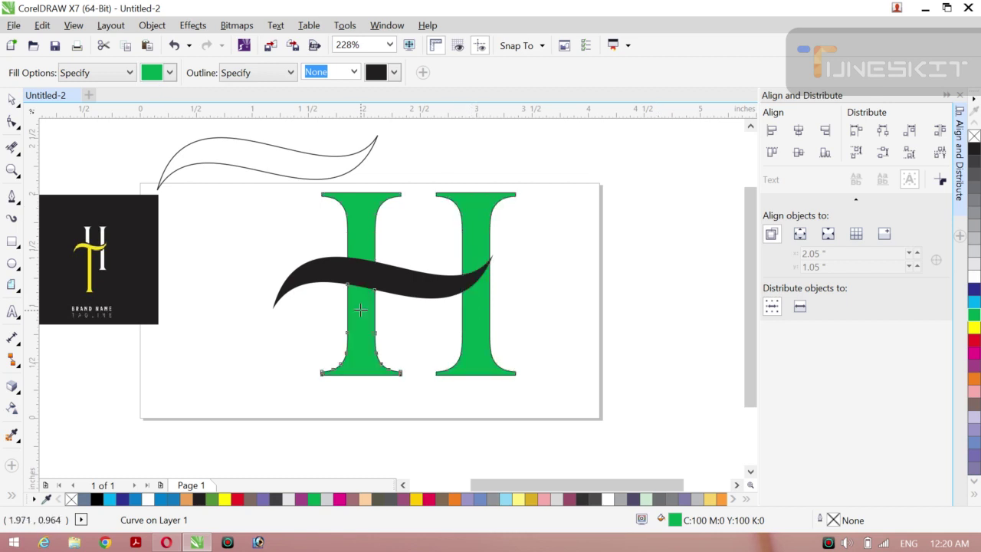
- Undo the green Smart Fill sections and the H's outline
click(18, 110)
click(46, 97)
click(95, 137)
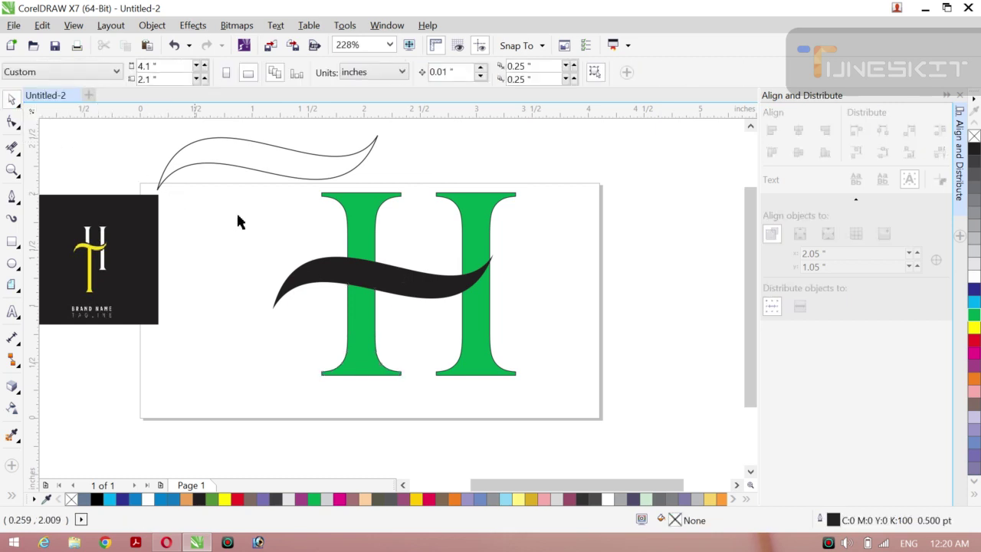
click(347, 238)
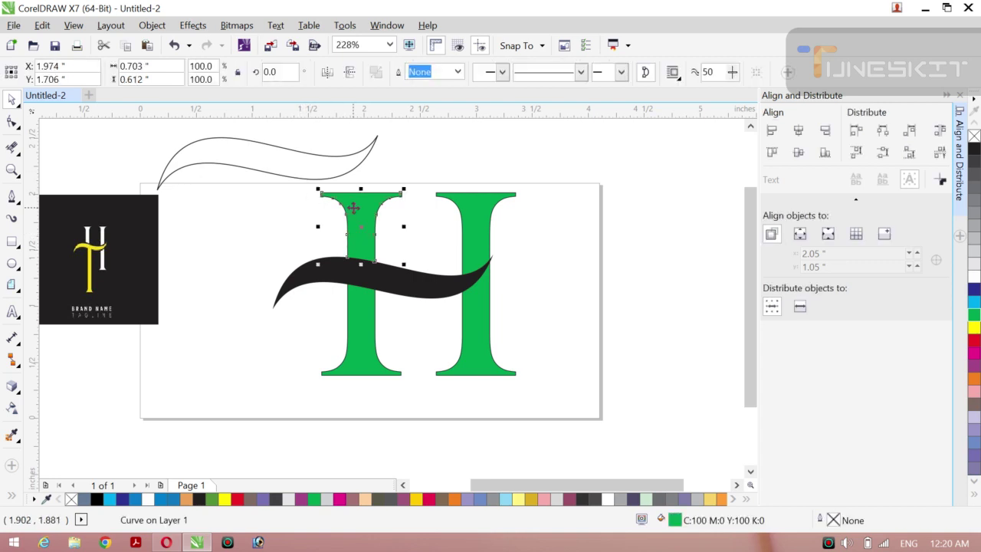
key(ctrl+z)
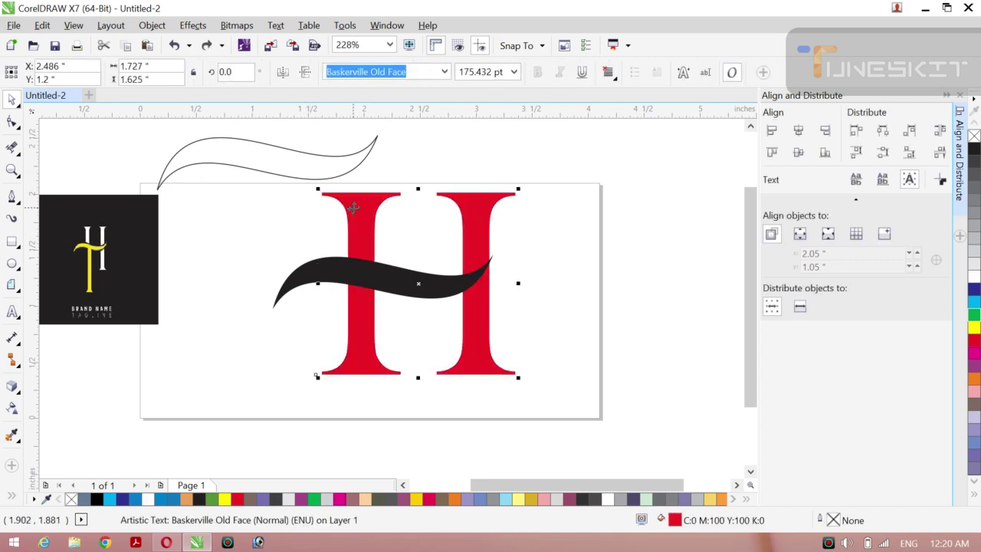
- Give the black swoosh a green outline 4.0 pt wide
click(295, 211)
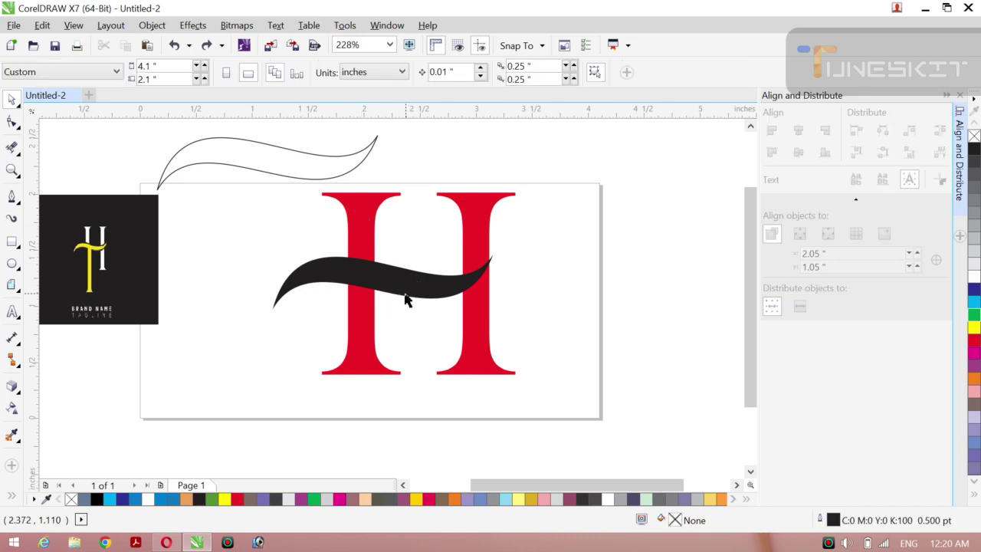
click(405, 294)
click(457, 71)
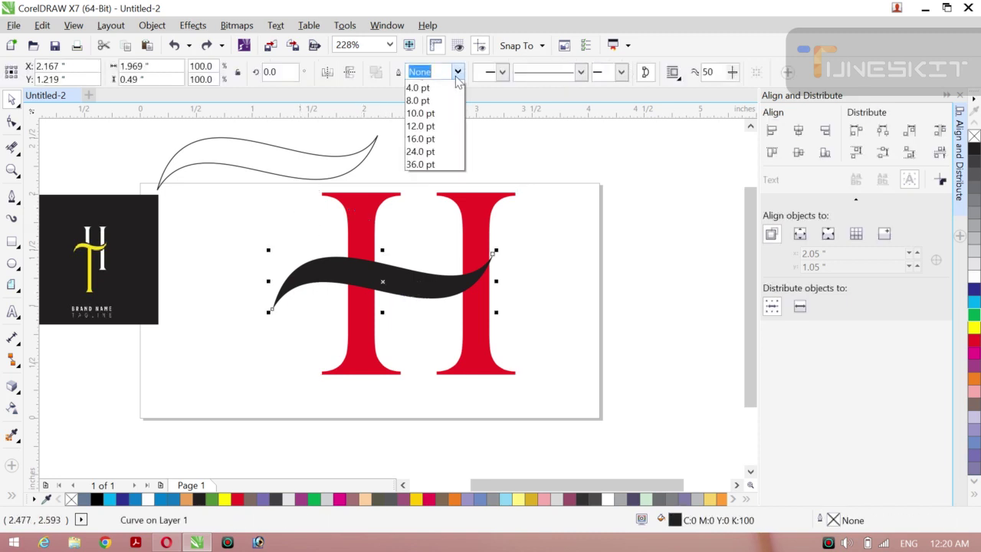
key(Escape)
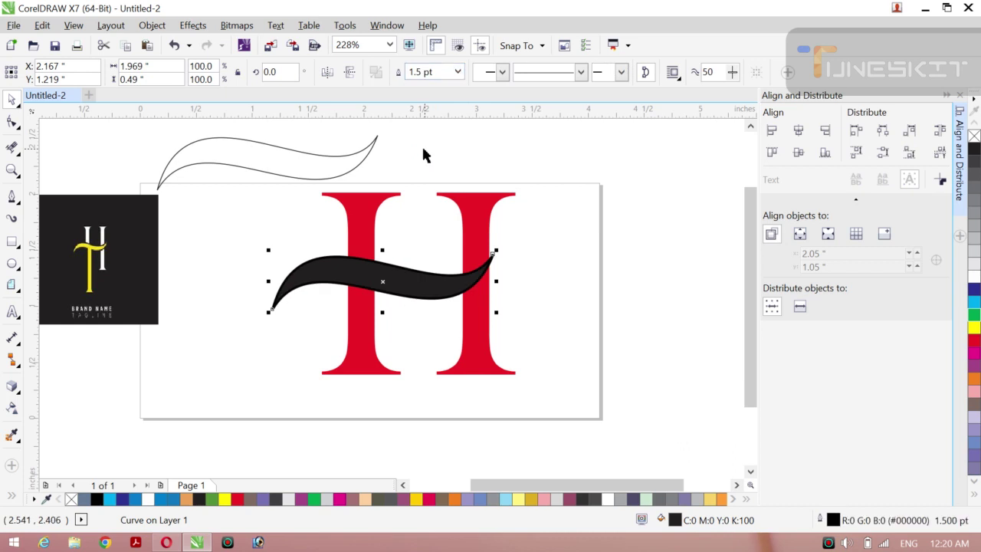
right_click(974, 317)
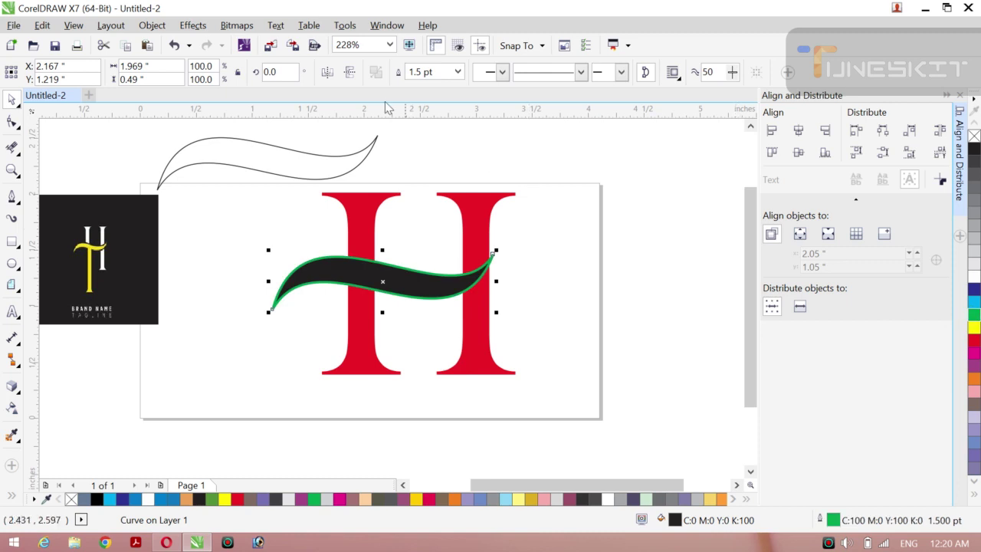
click(458, 72)
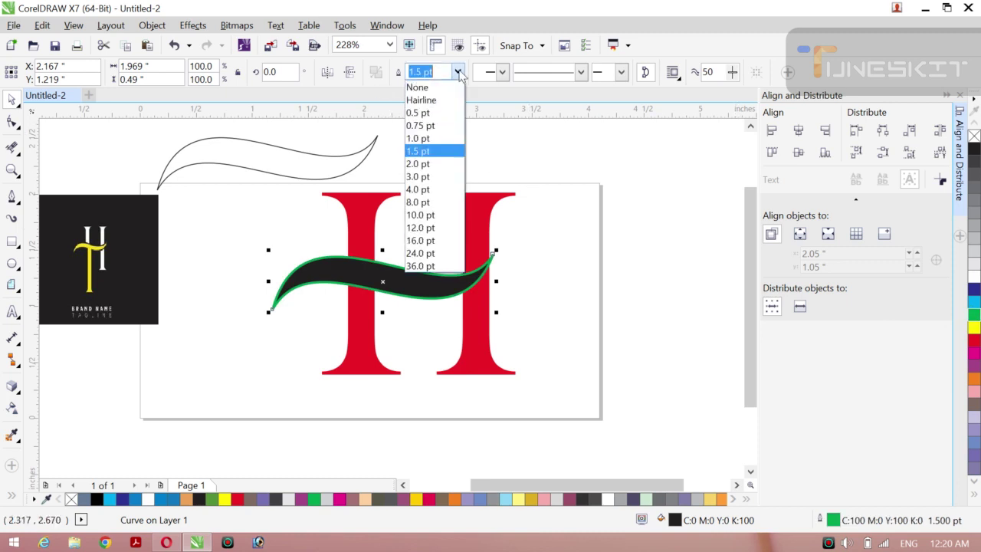
click(416, 191)
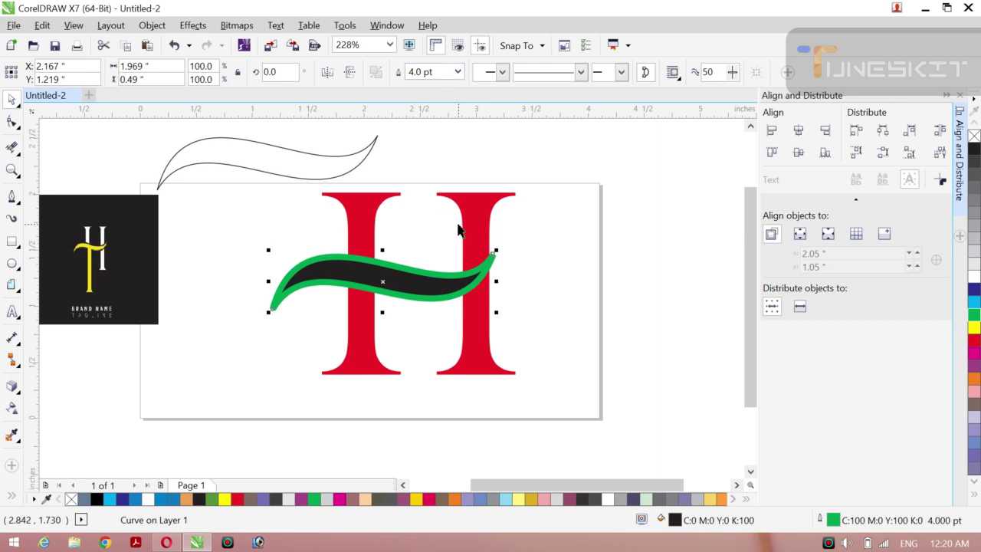
- Convert the swoosh's green outline into a separate object
click(152, 26)
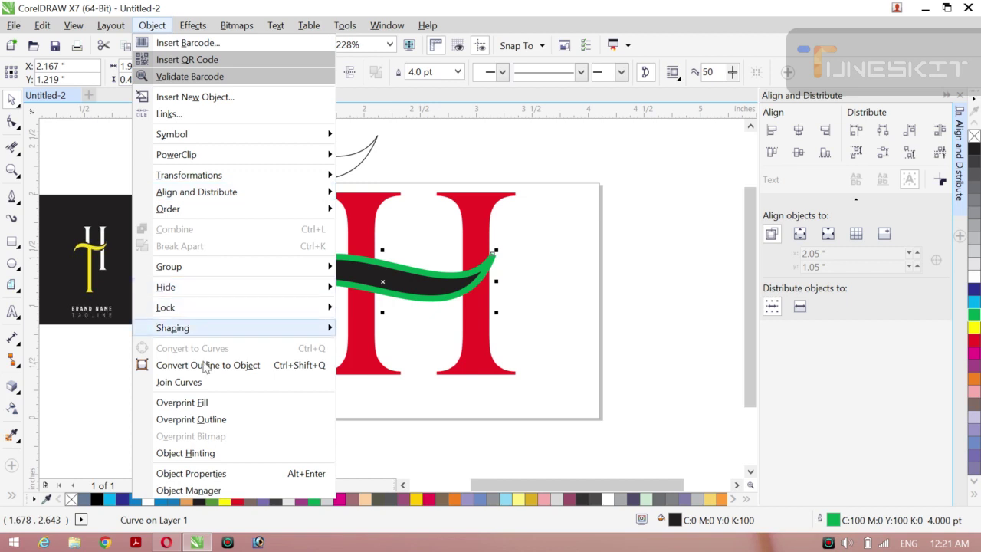
click(206, 366)
click(240, 315)
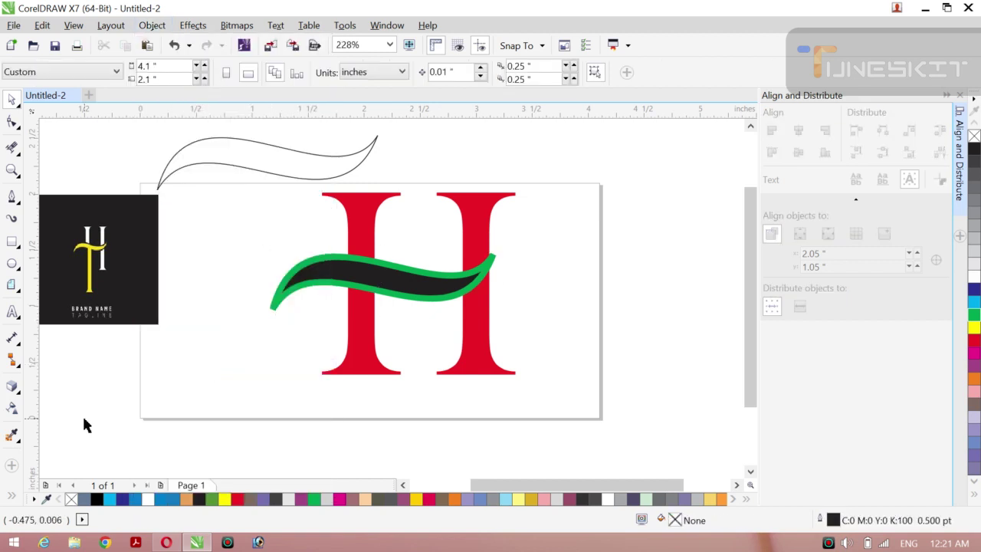
- Smart Fill the band formed by the swoosh's converted outline and recolor the new shape orange
click(11, 496)
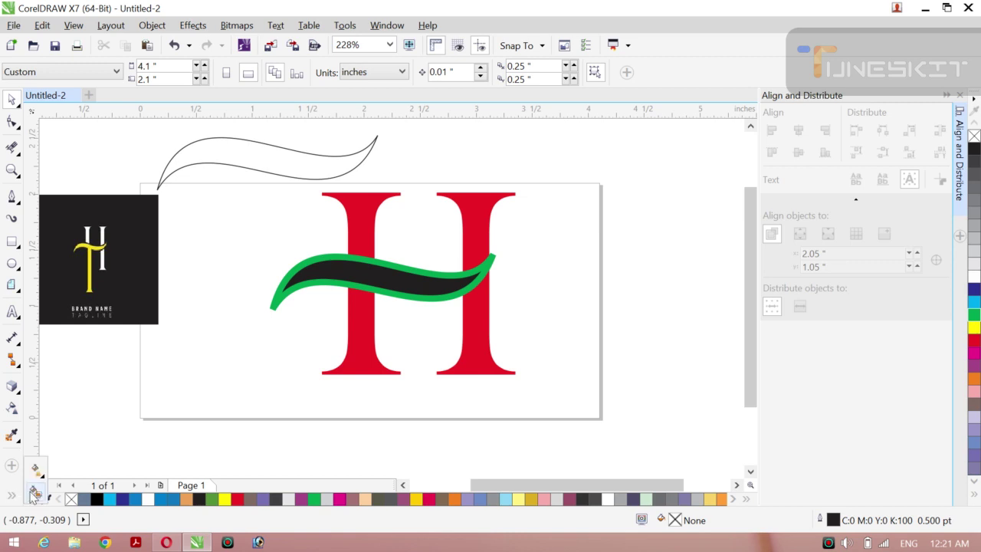
click(33, 494)
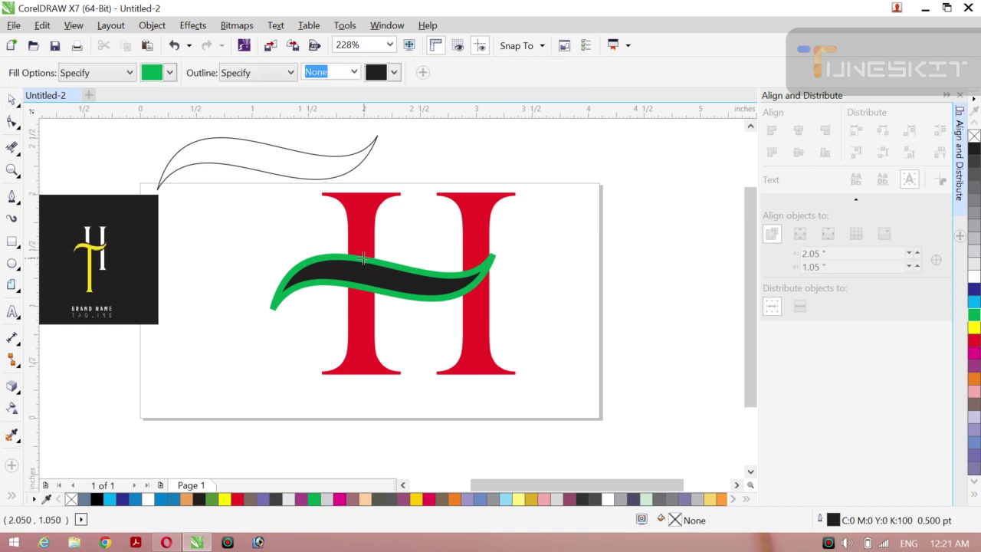
click(365, 265)
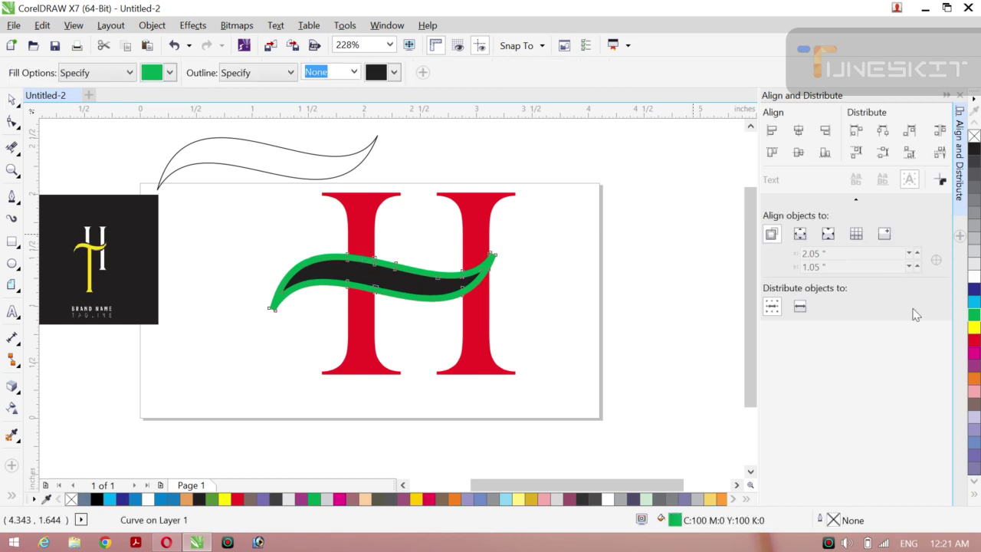
right_click(975, 341)
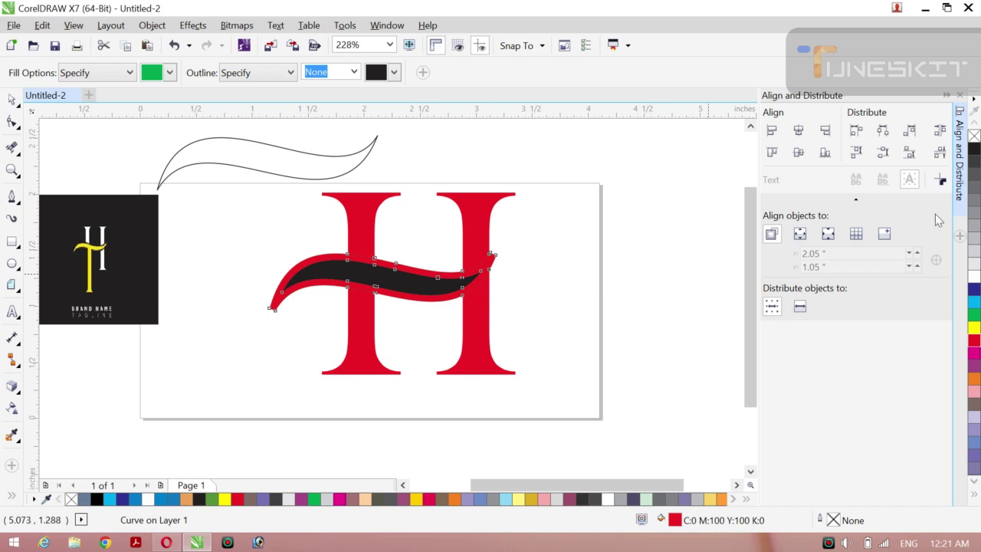
click(974, 149)
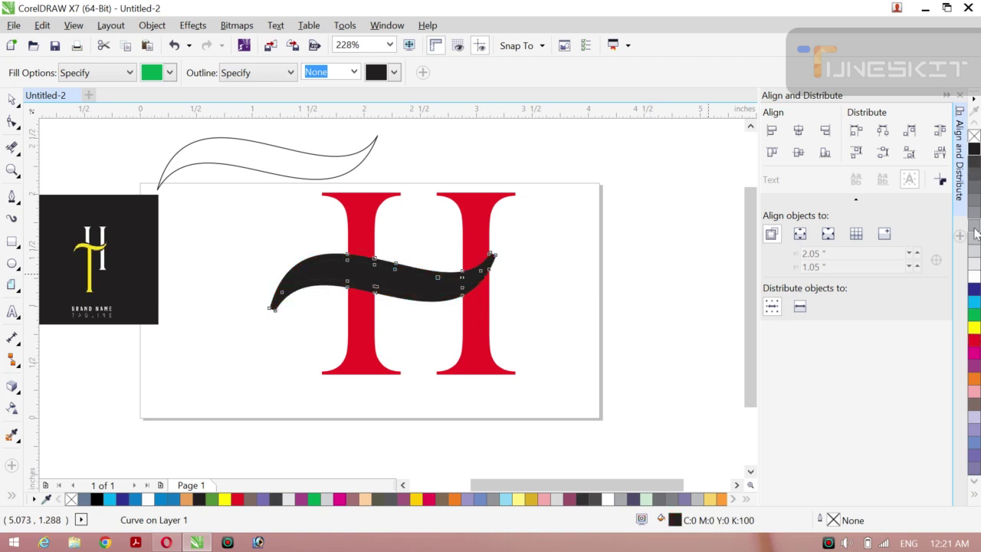
right_click(975, 381)
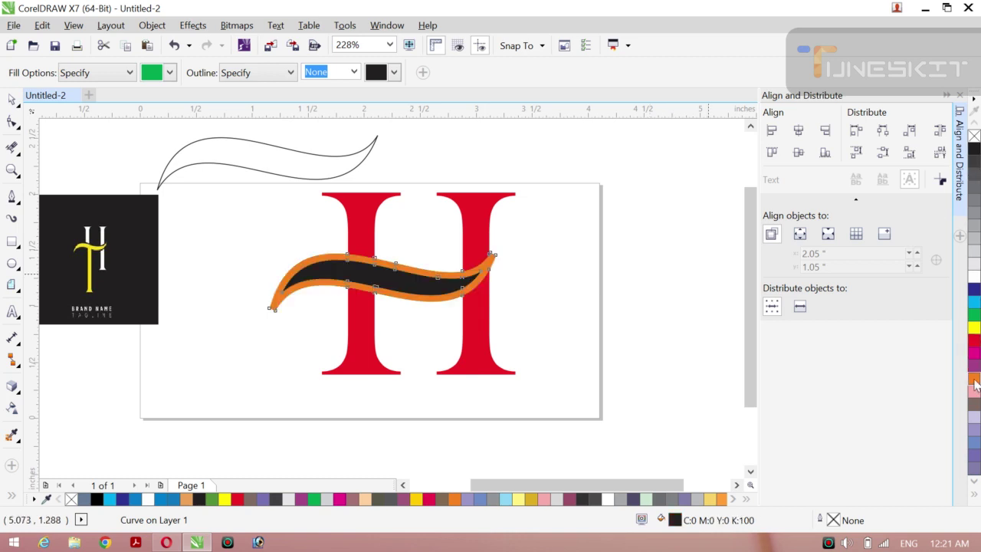
click(16, 103)
click(46, 98)
click(89, 143)
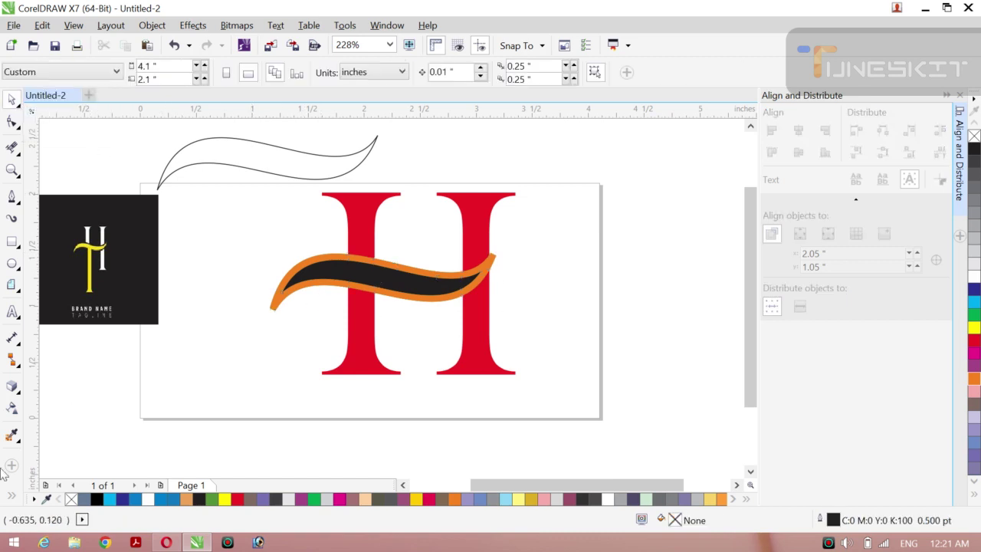
- Smart Fill the swoosh's black interior without outline and recolor the new shape orange
click(12, 497)
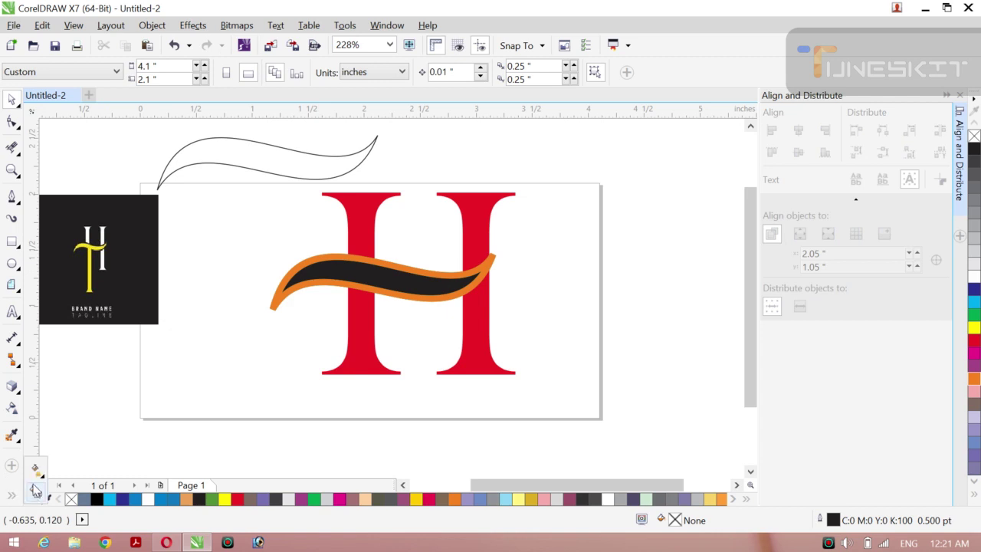
click(34, 493)
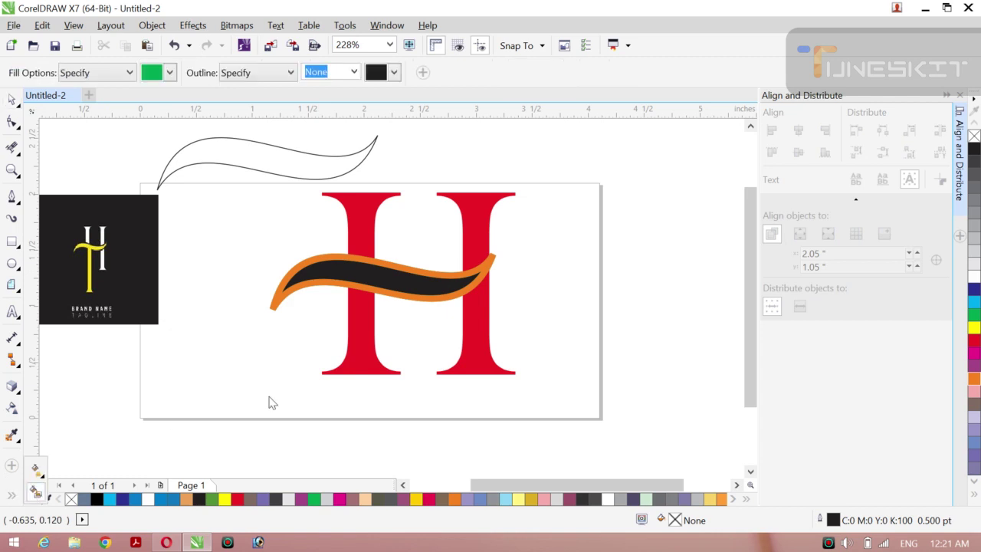
click(377, 279)
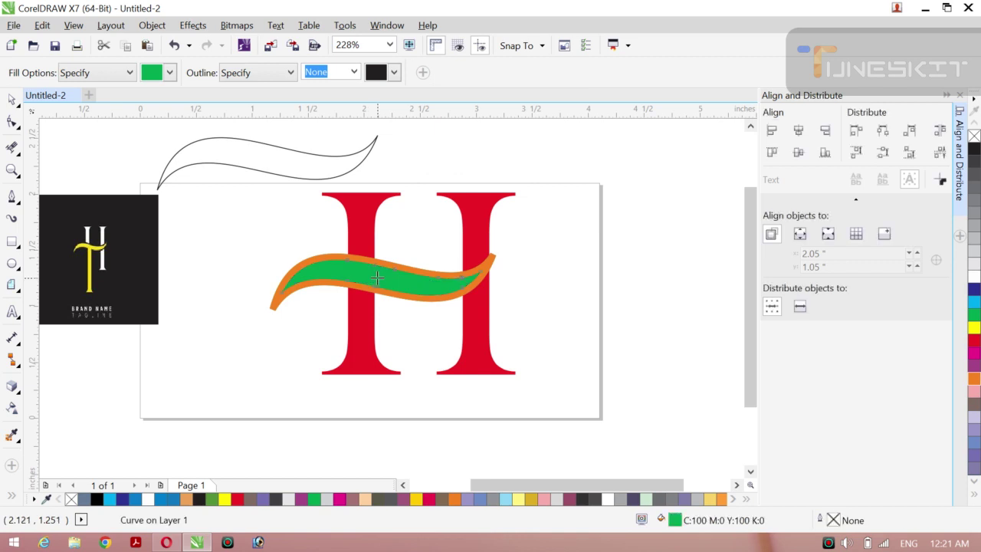
click(975, 378)
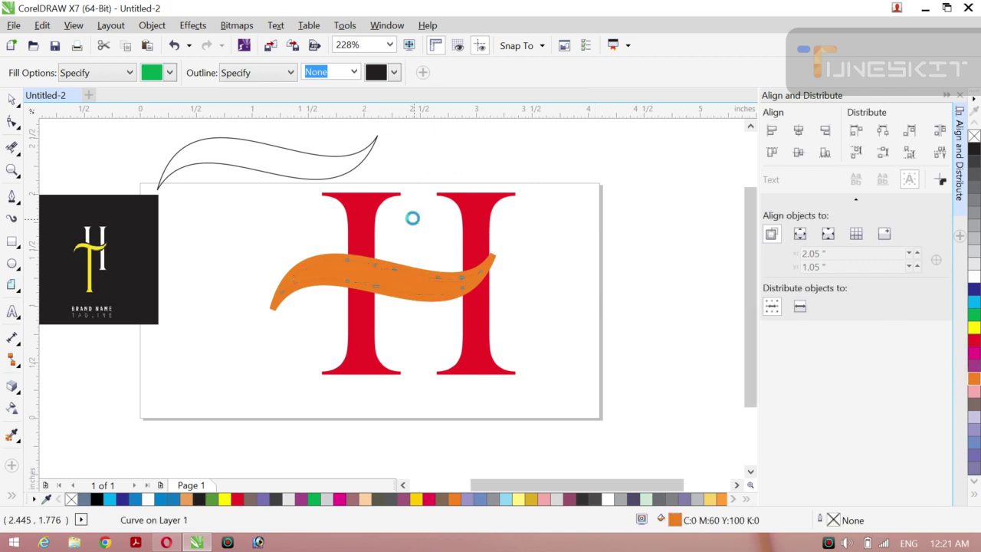
click(19, 106)
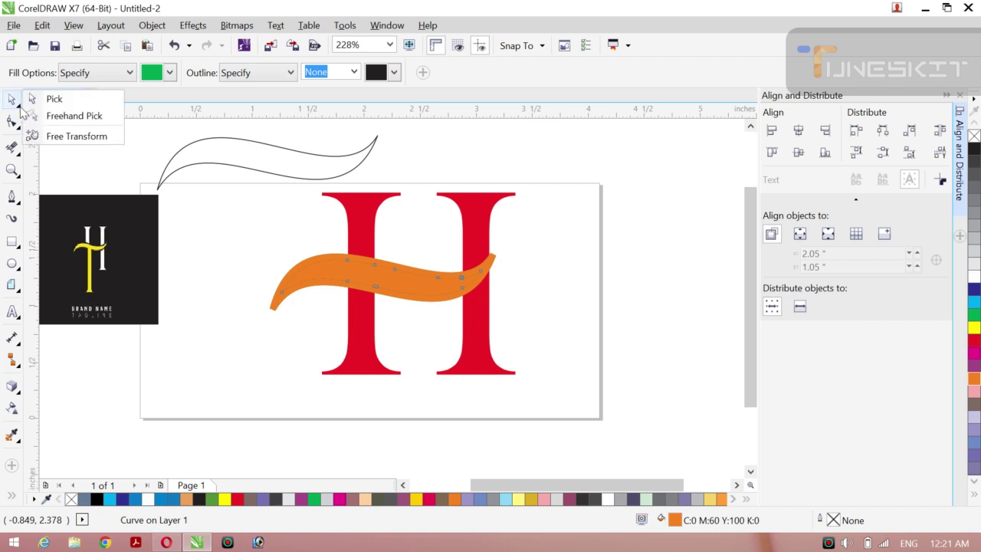
click(64, 117)
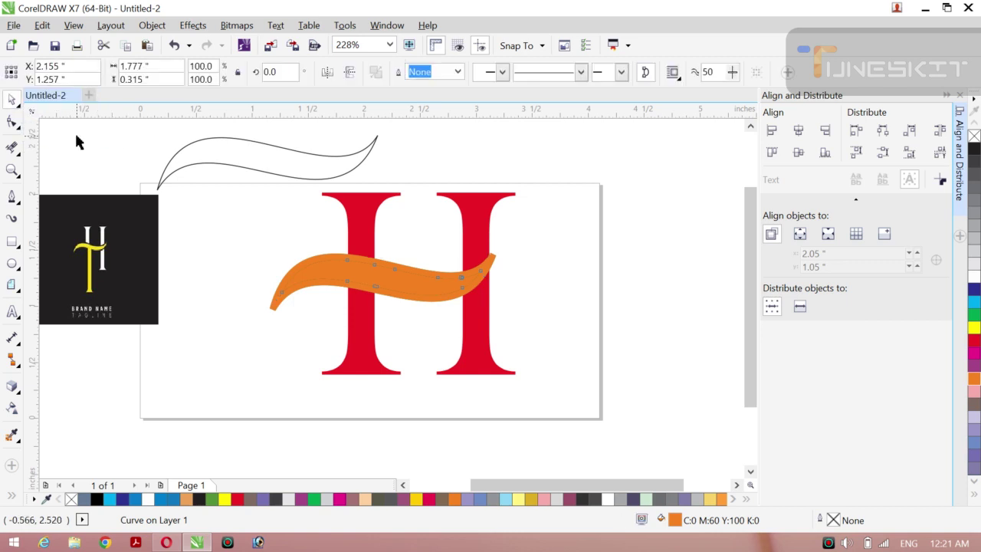
click(74, 131)
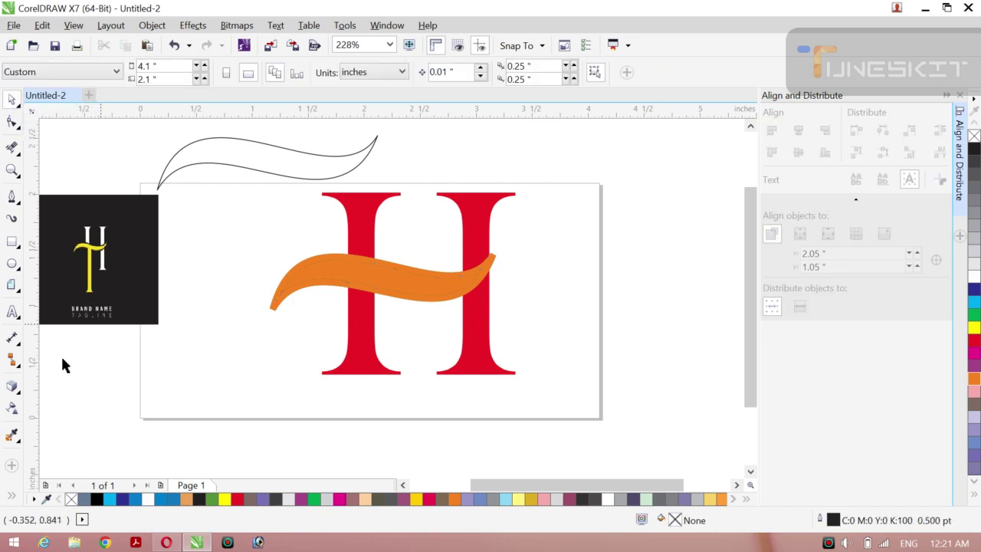
- Fill the four stem sections of the H above and below the orange swoosh with green, without outline, using Smart Fill
click(13, 502)
click(36, 491)
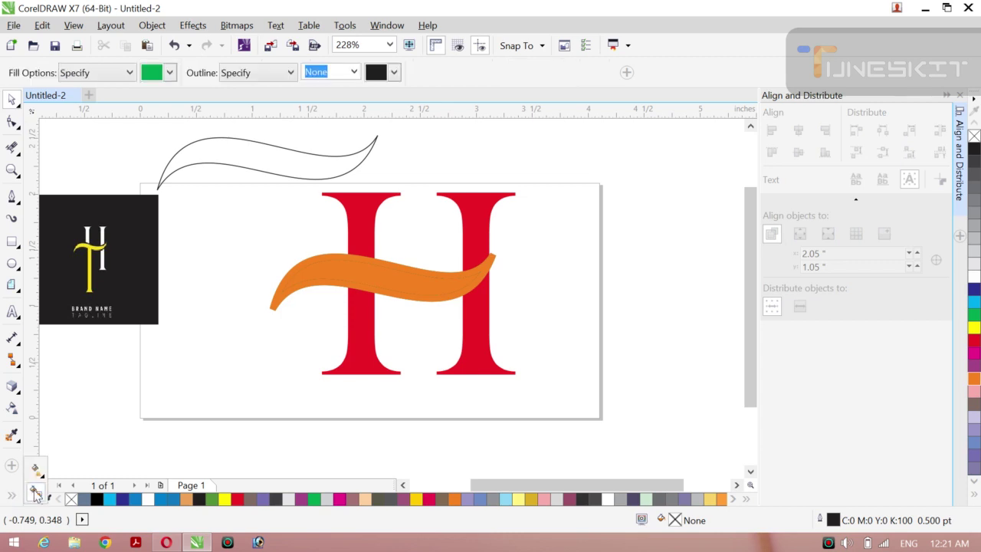
click(355, 232)
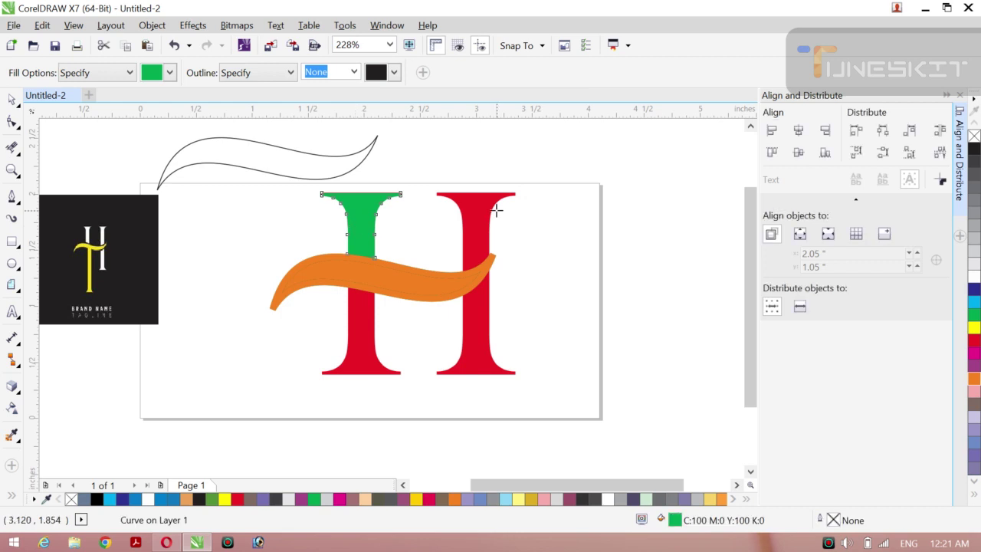
click(472, 218)
click(473, 307)
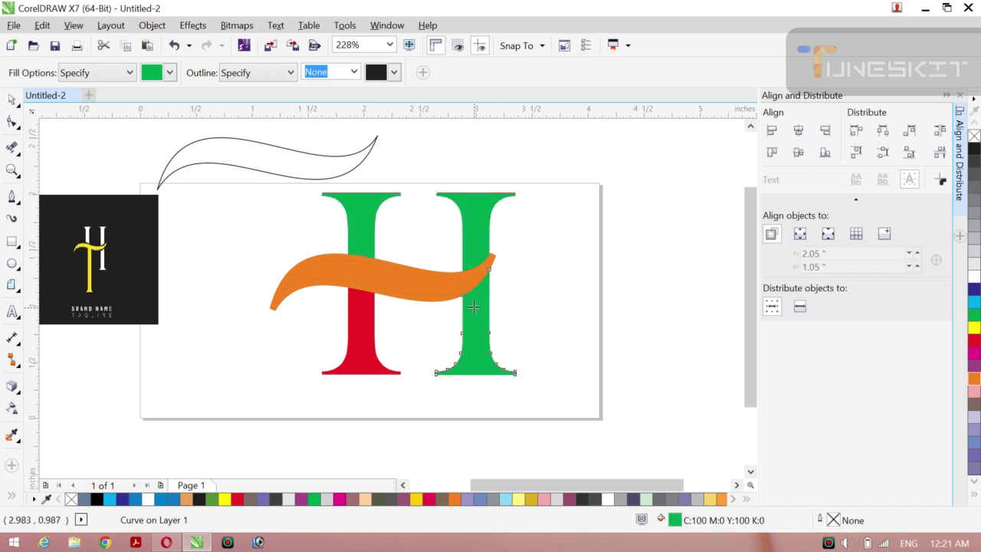
click(370, 315)
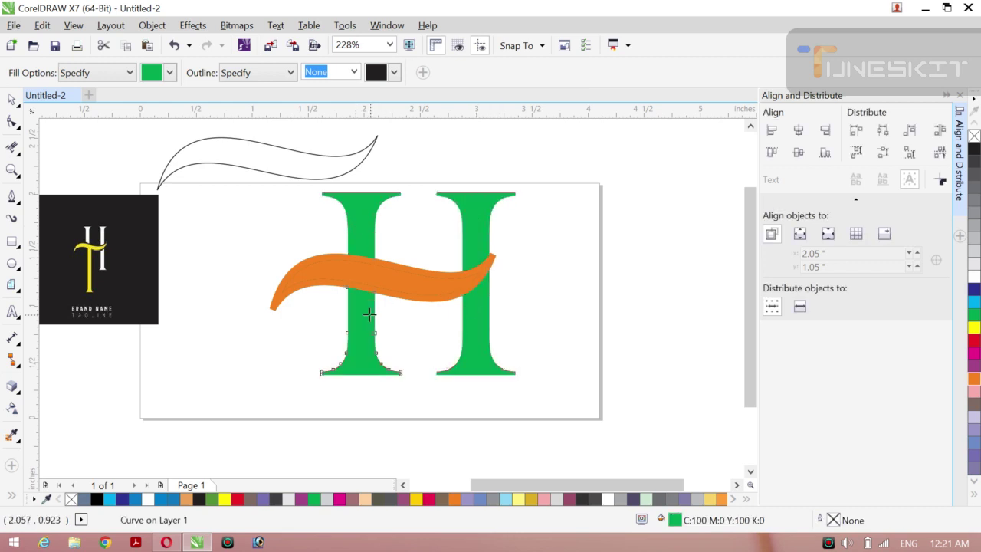
click(17, 103)
click(36, 106)
click(90, 130)
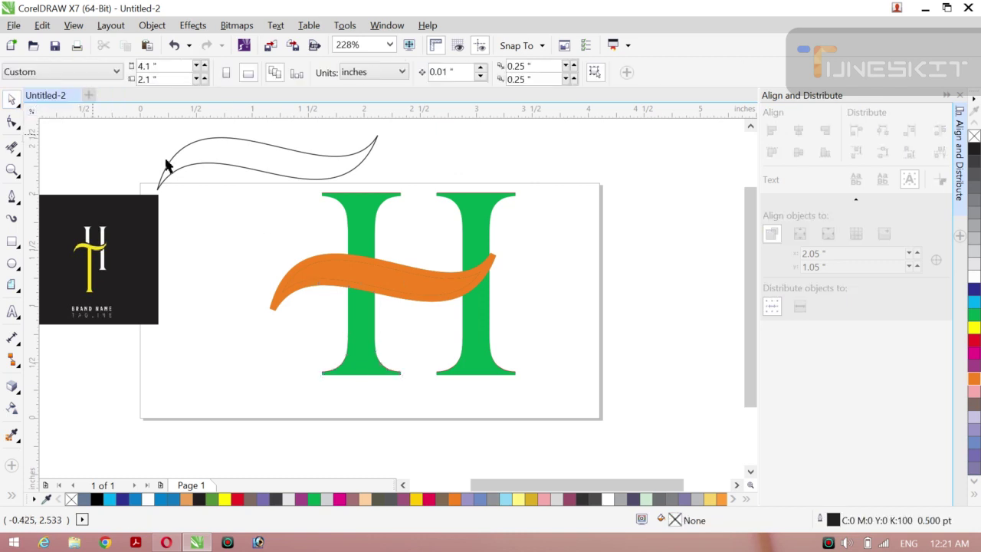
- Pull the orange outline band off the swoosh and delete it
click(351, 255)
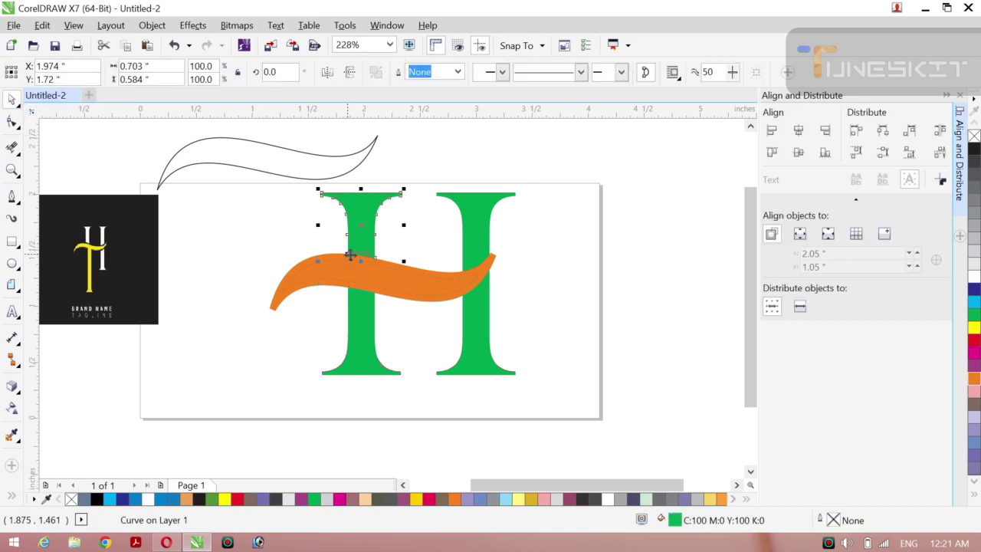
click(273, 307)
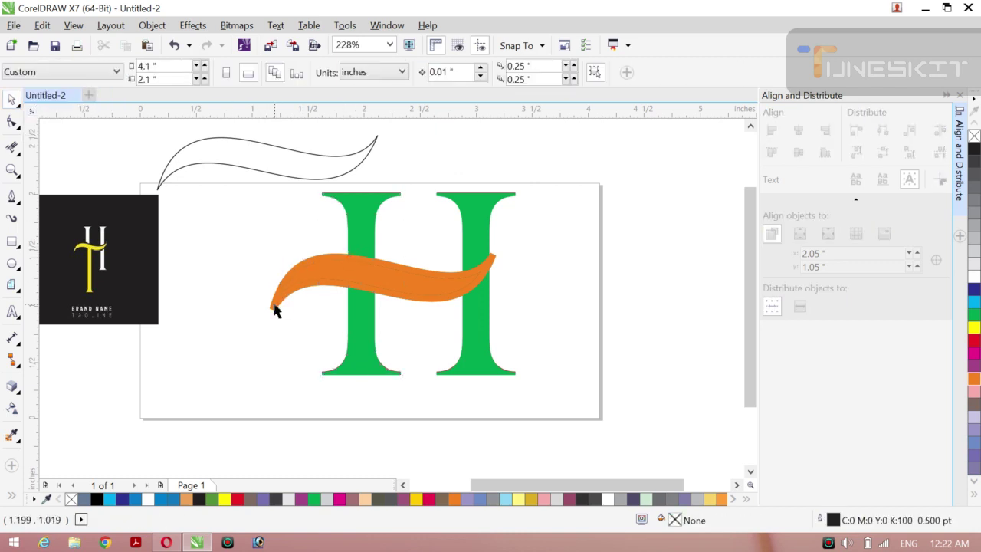
click(273, 305)
key(F10)
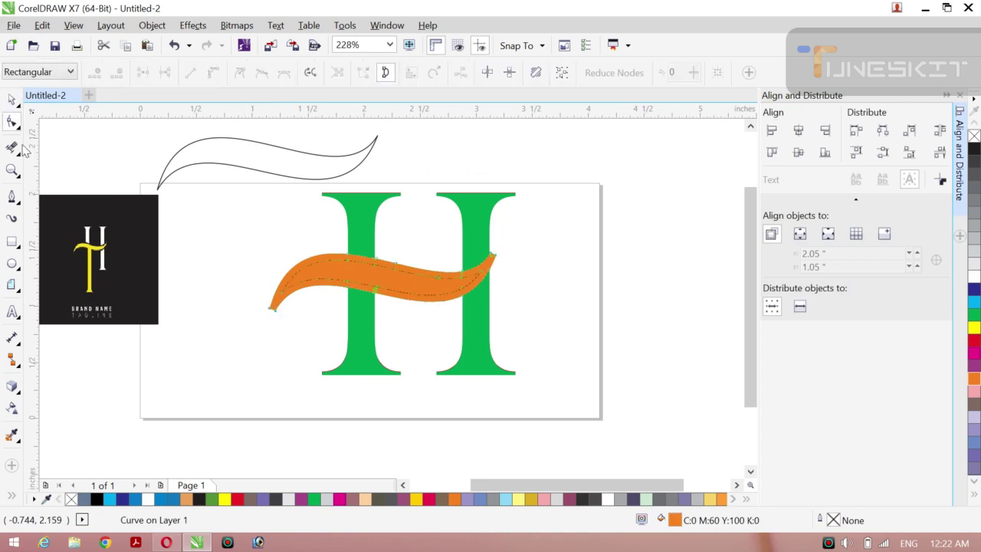
click(11, 99)
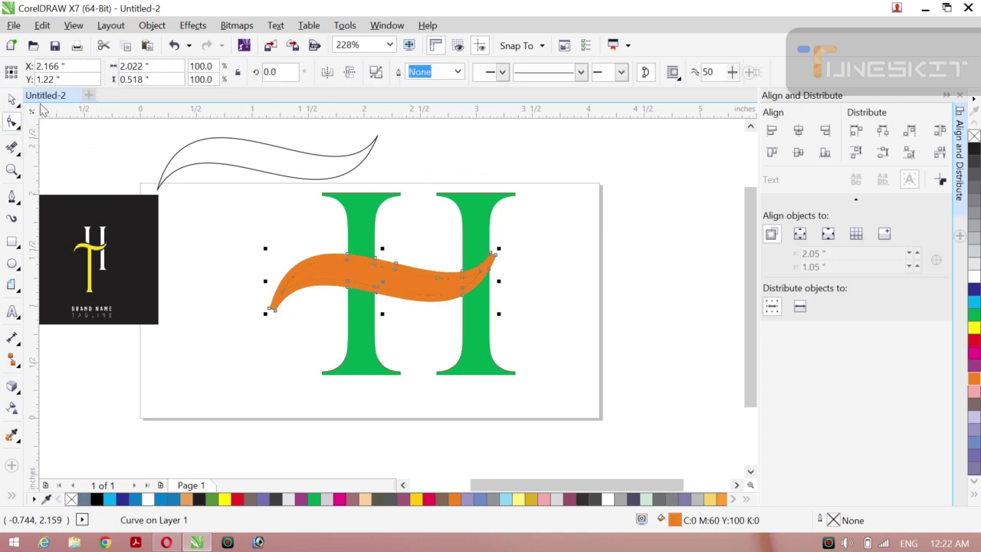
click(129, 140)
click(274, 313)
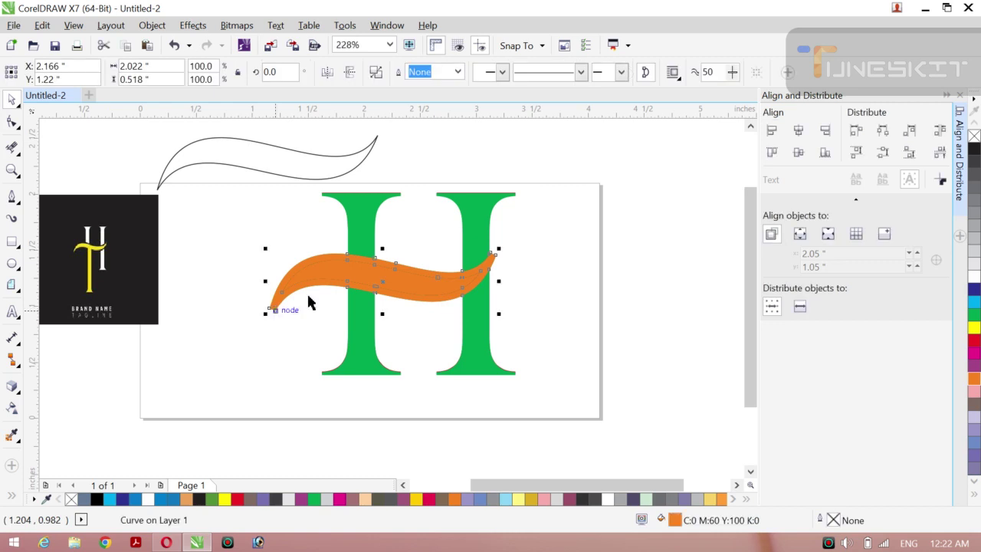
drag(376, 286, 338, 297)
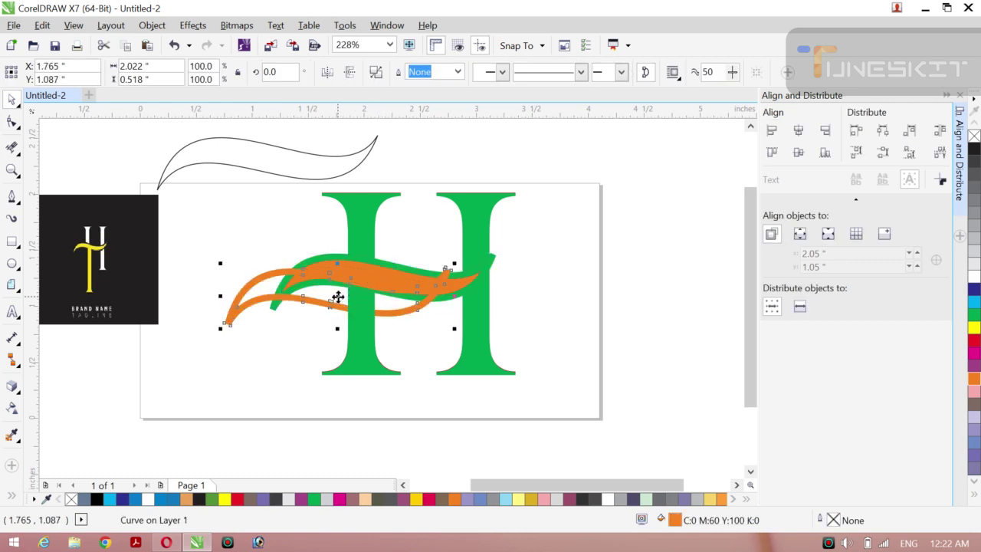
key(ctrl+z)
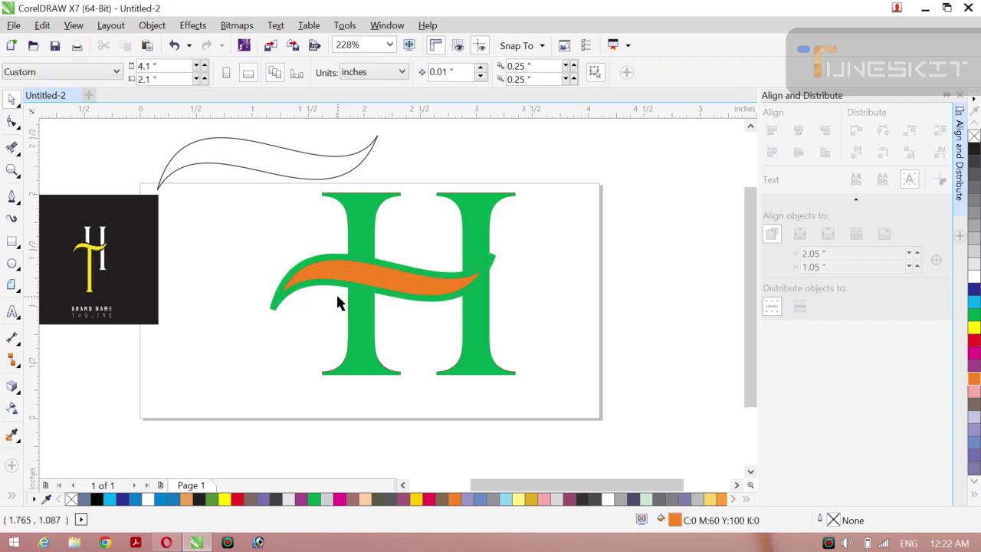
- Move the green outline band away from the swoosh and delete it
click(274, 309)
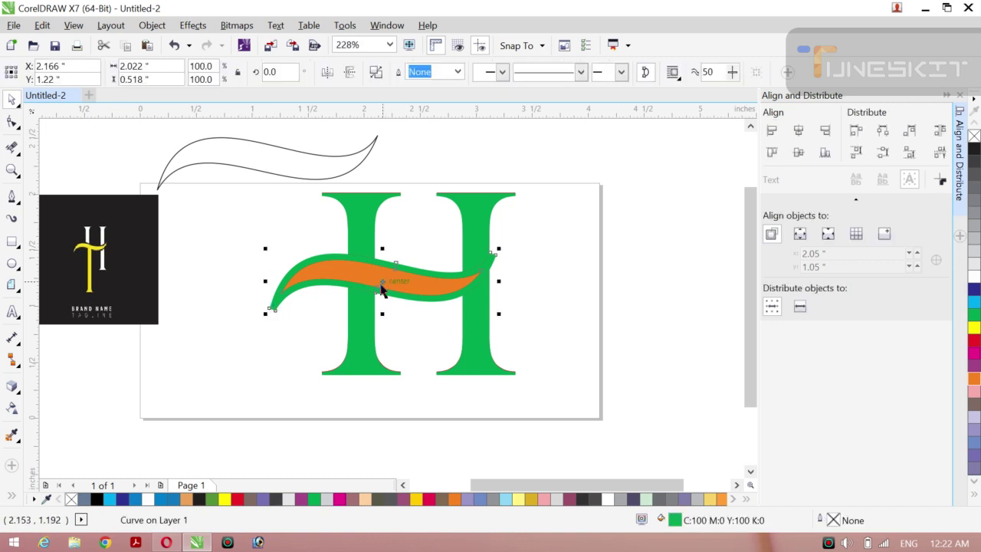
drag(381, 282, 317, 312)
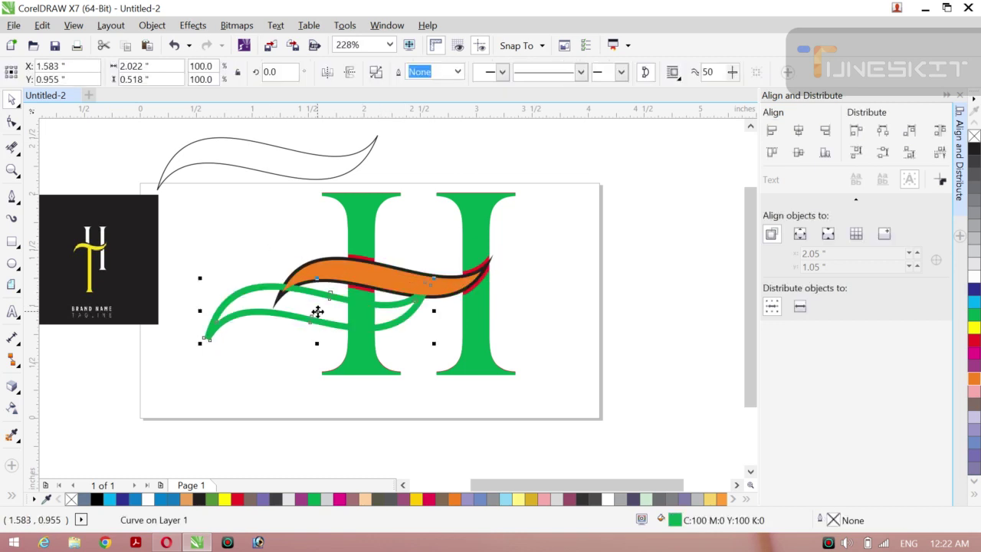
key(Delete)
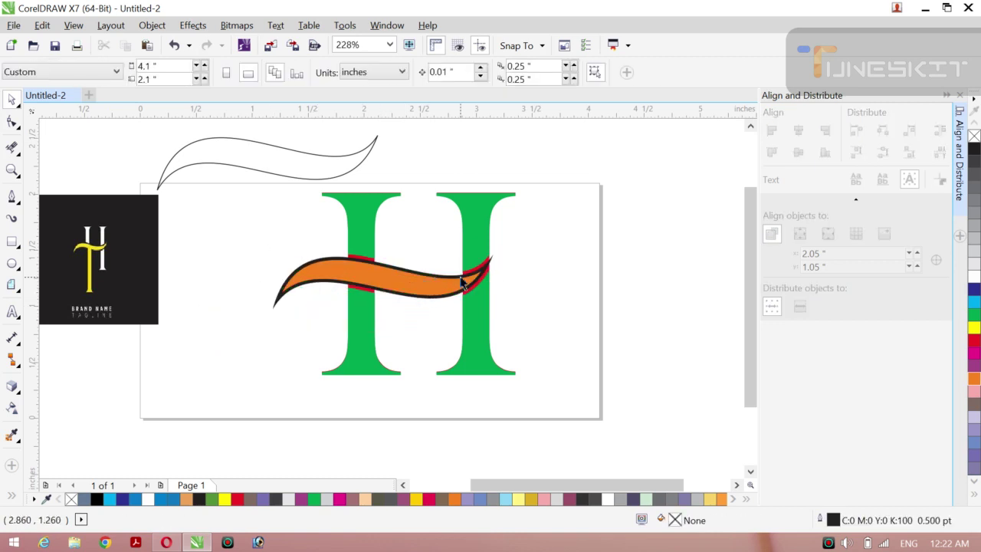
click(471, 278)
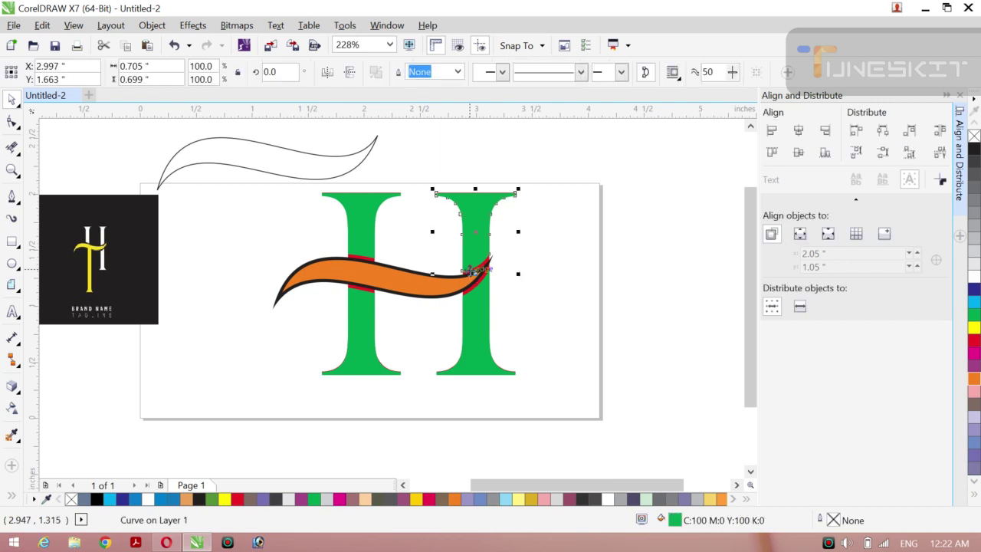
click(513, 278)
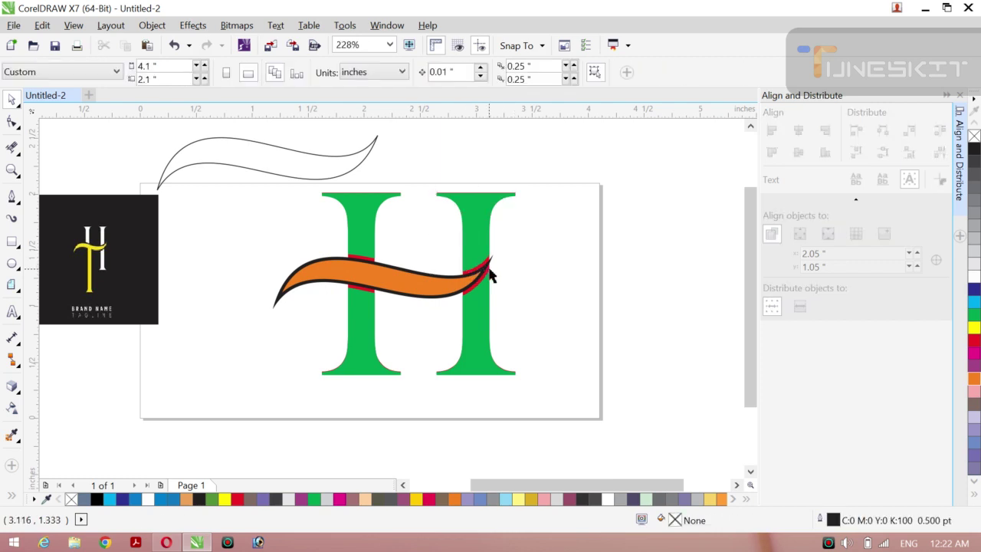
click(491, 270)
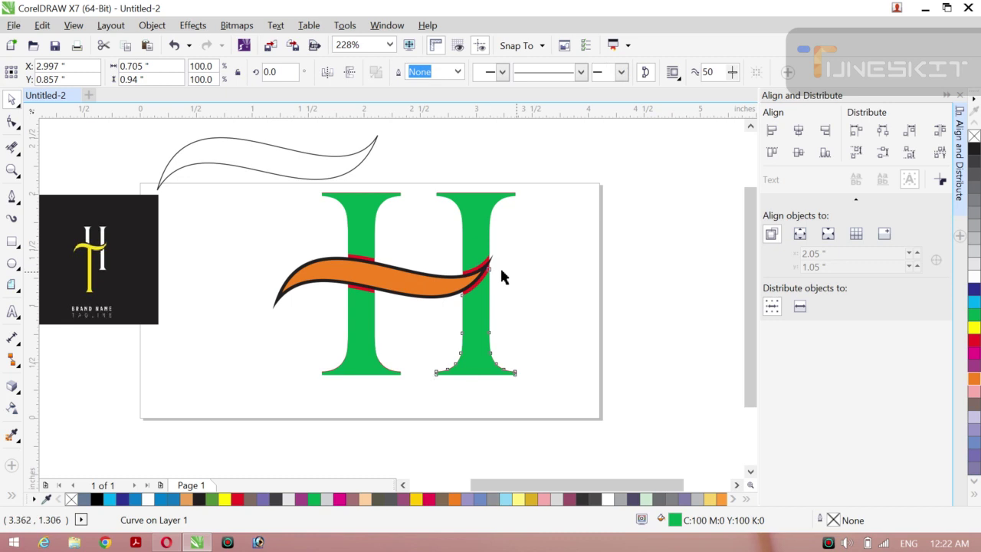
click(534, 269)
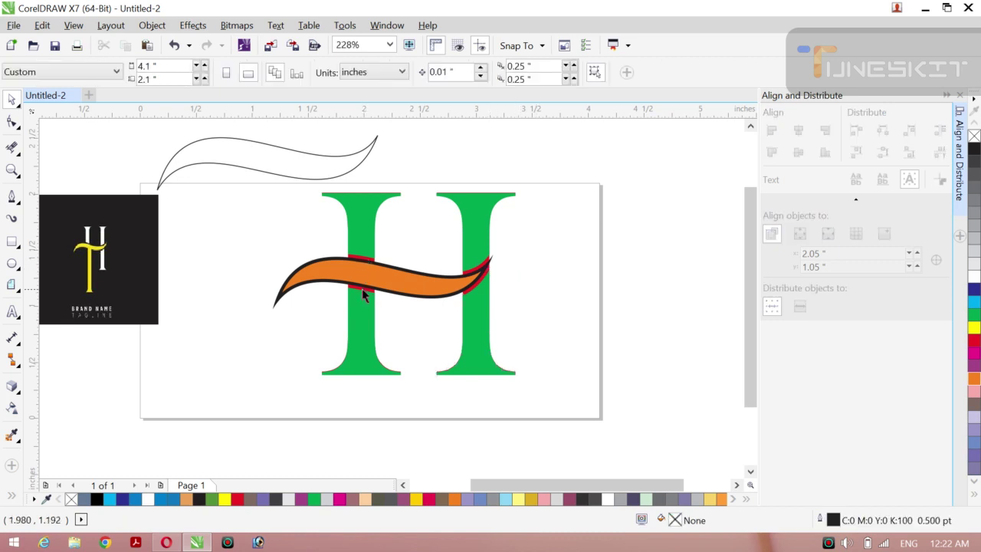
- Pull the black swoosh out from behind the orange swoosh and delete it
key(z)
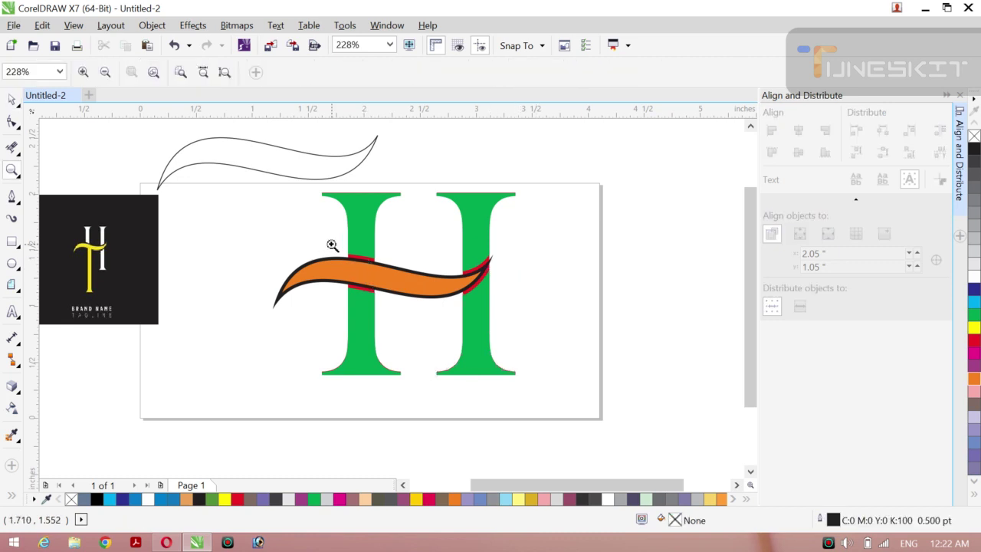
drag(331, 243, 506, 322)
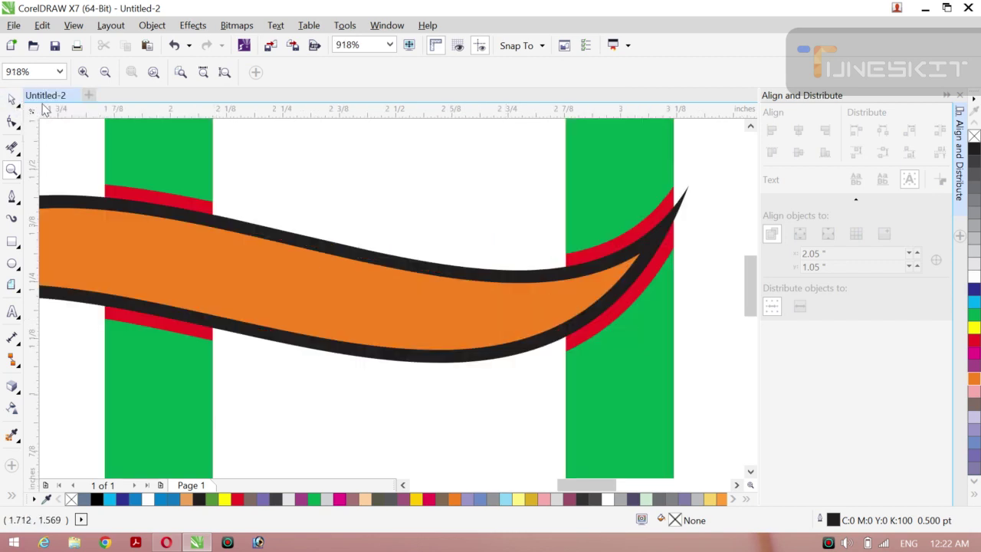
click(14, 101)
click(289, 238)
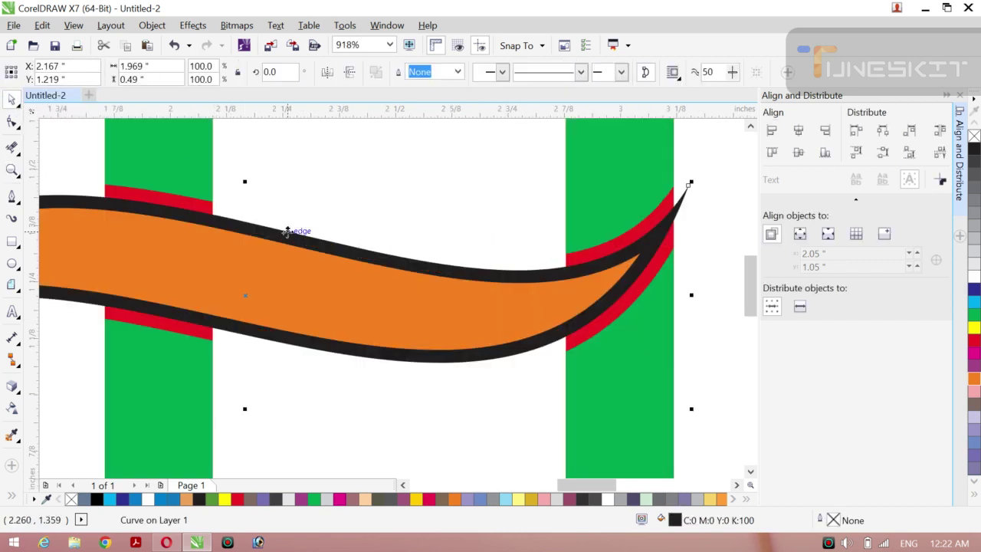
click(397, 171)
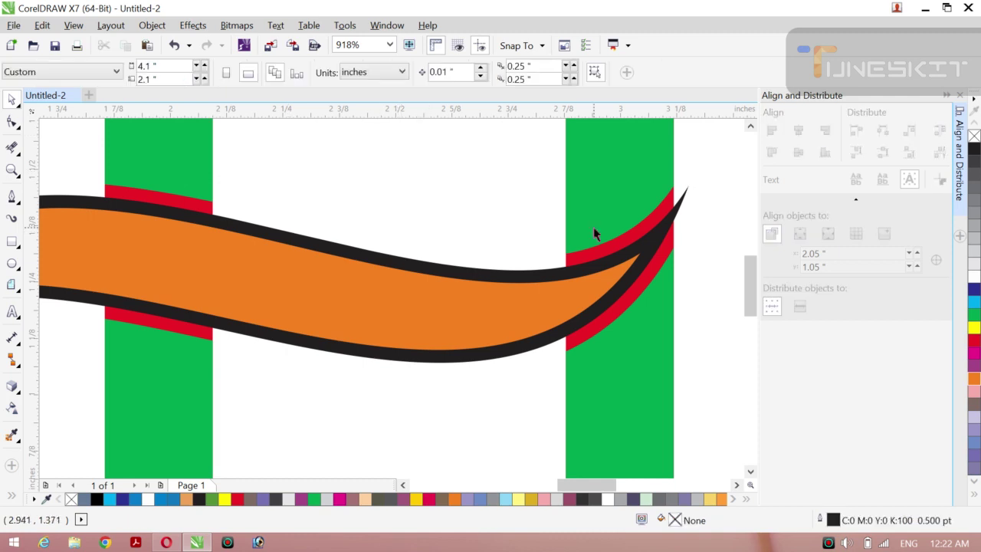
click(649, 244)
drag(649, 244, 690, 229)
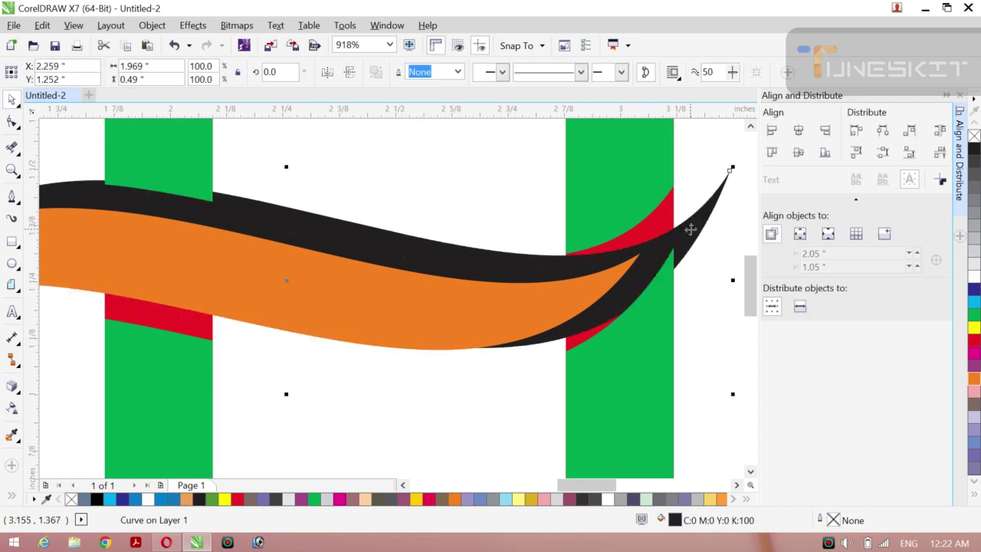
key(Delete)
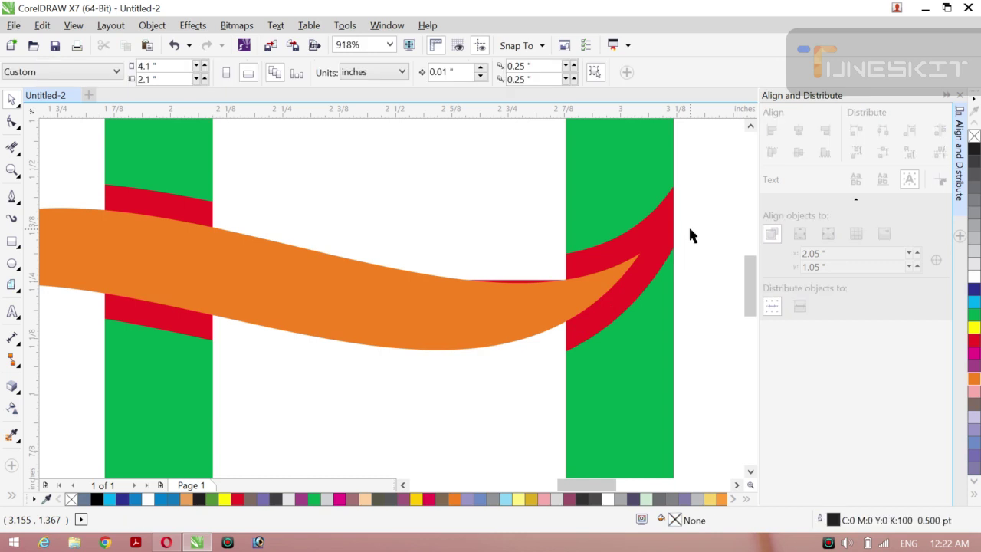
- Move the original red H text away from behind the green sections and delete it
click(181, 212)
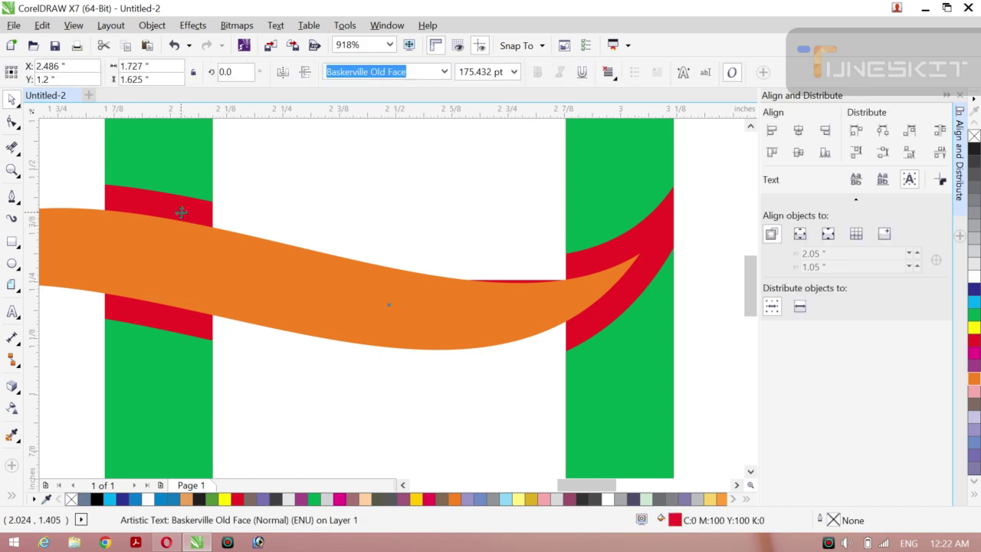
drag(181, 212, 220, 208)
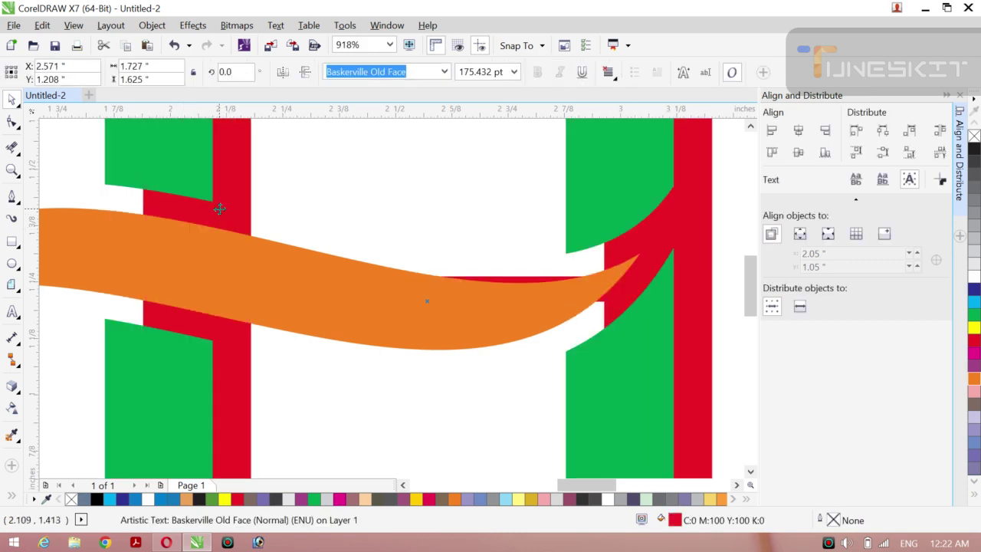
key(Delete)
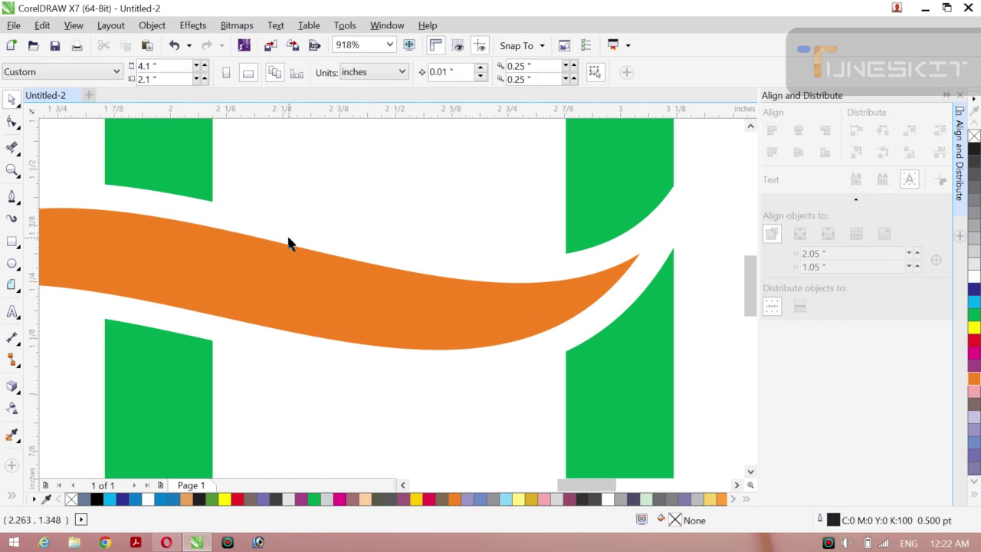
key(z)
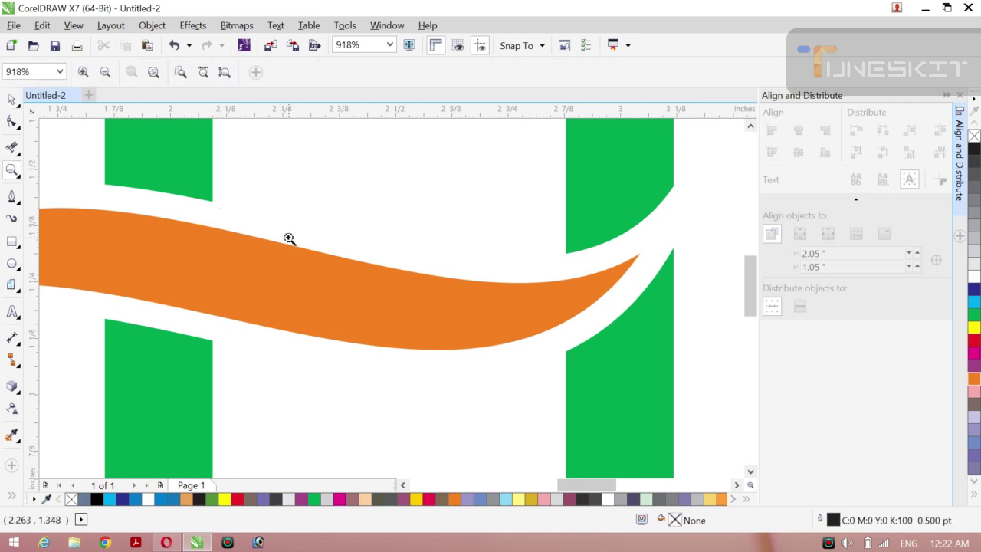
click(106, 71)
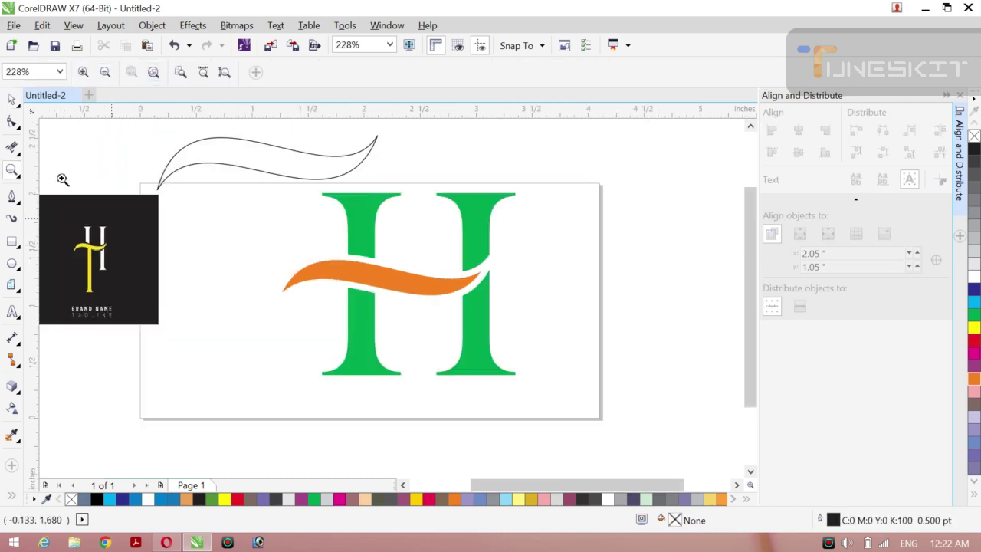
click(12, 100)
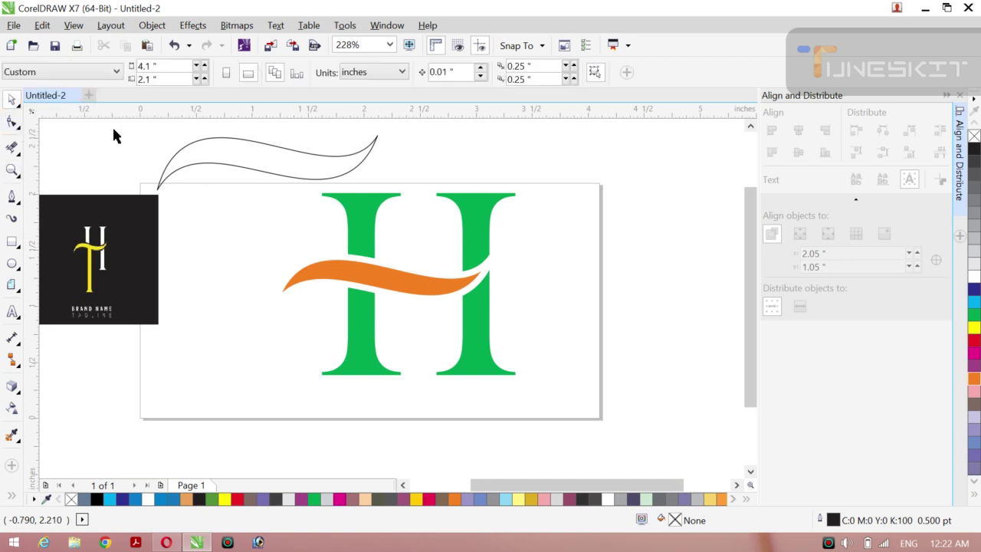
- Nudge the orange swoosh right and slightly up until its centre is at X 2.235", Y 1.287"
click(361, 275)
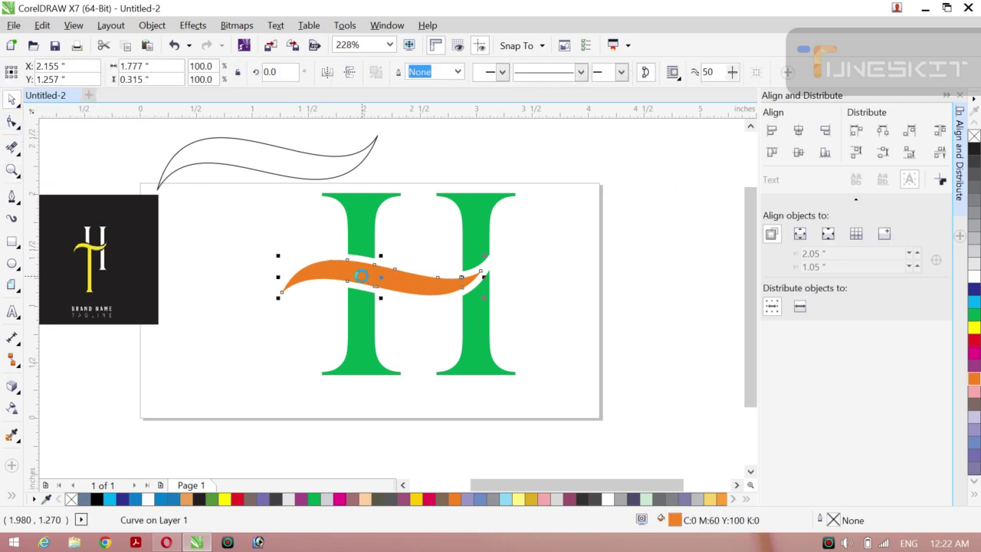
key(Right)
key(Right)
key(Right)
key(Right)
key(Up)
key(Up)
key(Up)
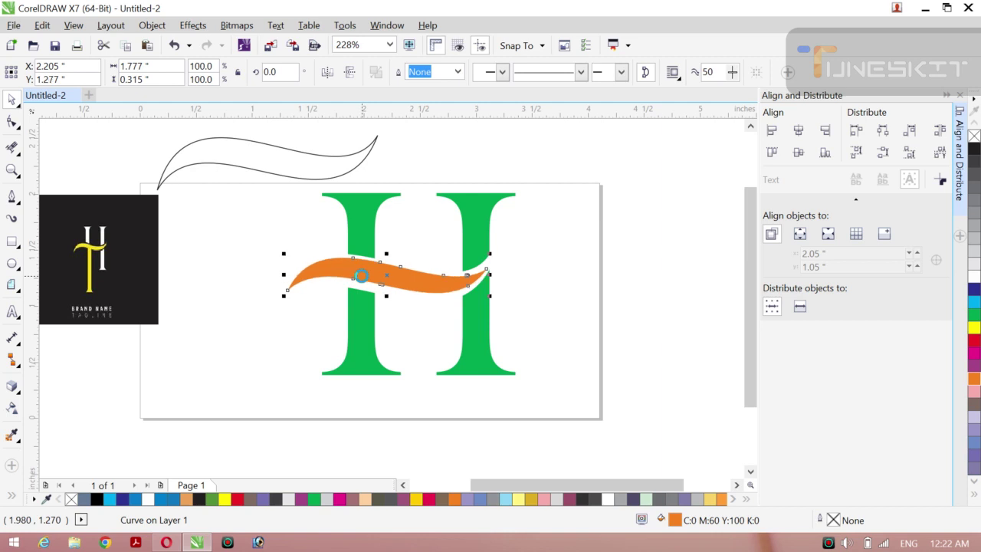
key(Up)
key(Right)
key(Right)
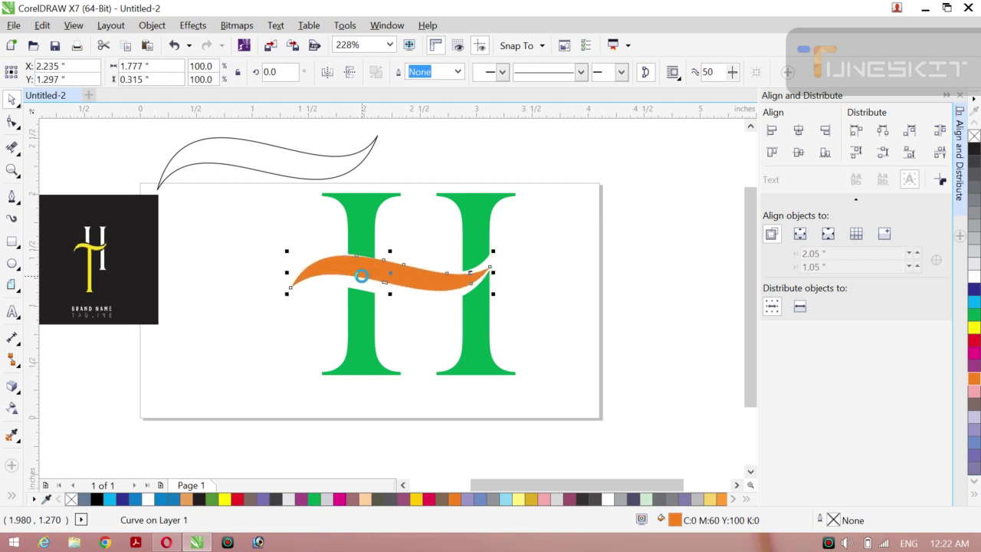
key(Down)
- Rotate the orange swoosh counterclockwise by about 2.1° and shift its centre to about X 2.246", Y 1.266"
click(361, 275)
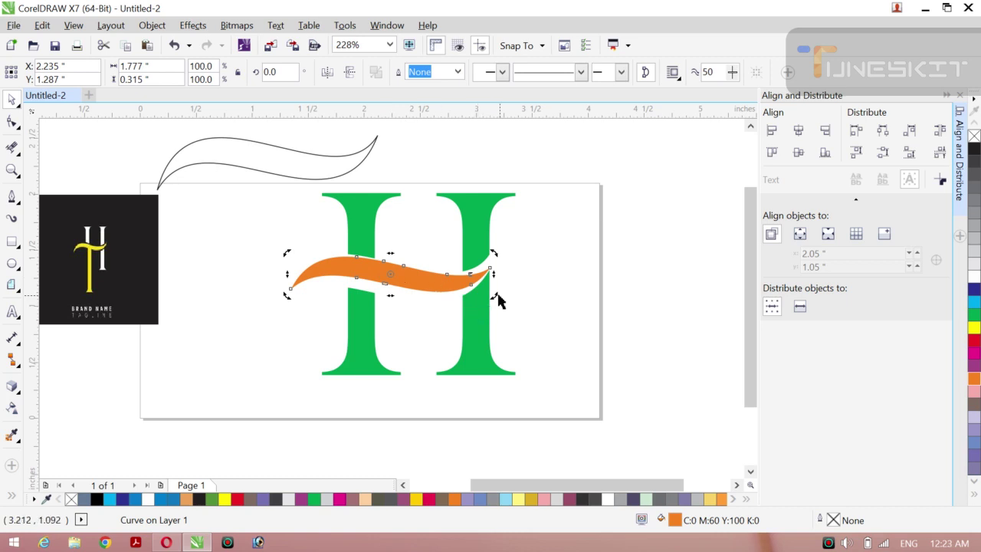
drag(494, 295, 495, 296)
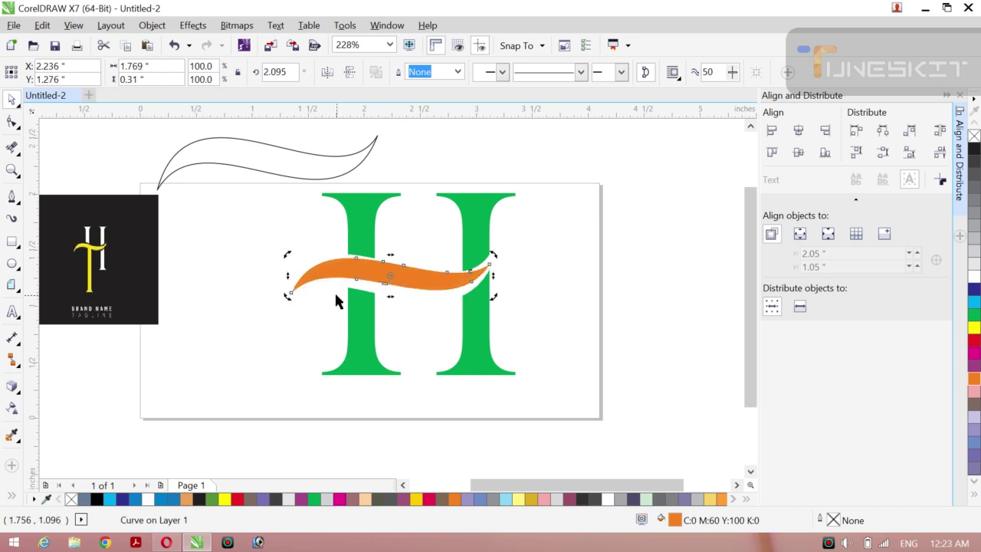
drag(335, 295, 337, 293)
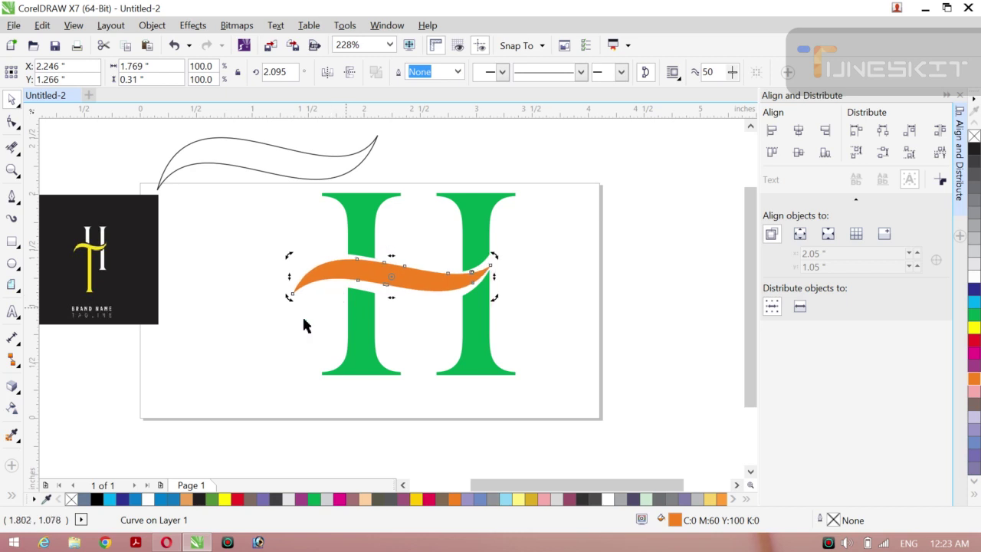
click(247, 314)
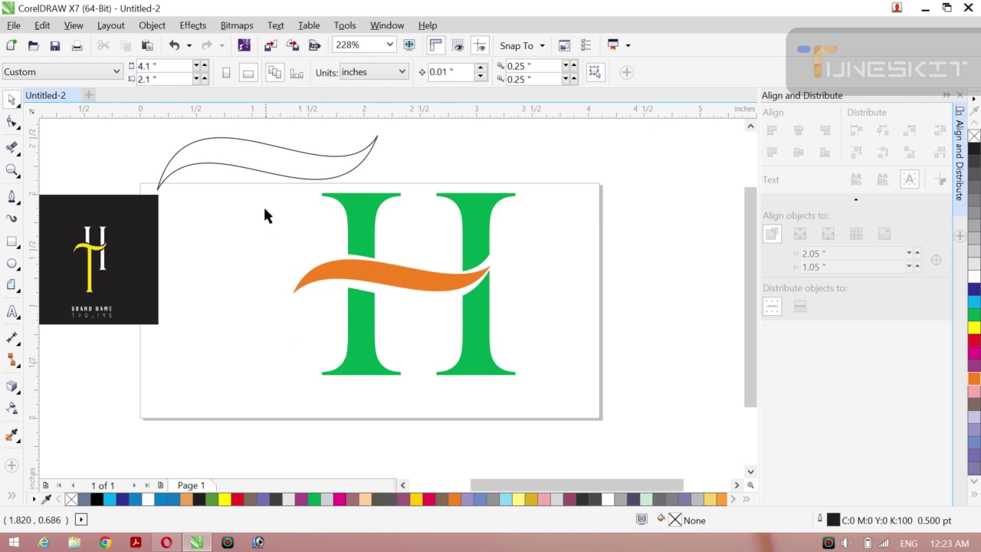
- Delete the unfilled outline copy of the swoosh above the page
click(251, 167)
key(Delete)
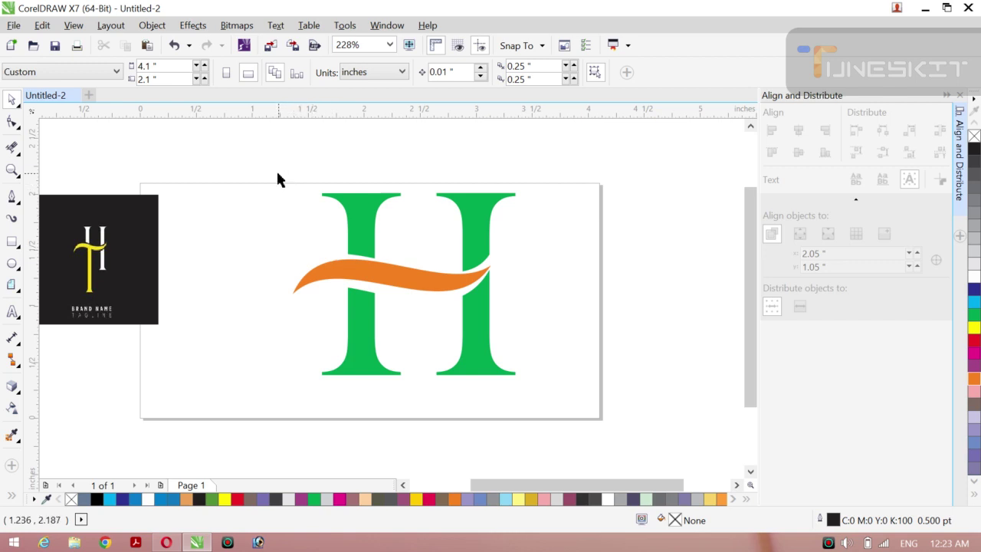
drag(278, 174, 362, 157)
- Raise the lower section of the H's left stem to Y 0.878" so that it touches the orange swoosh
click(365, 310)
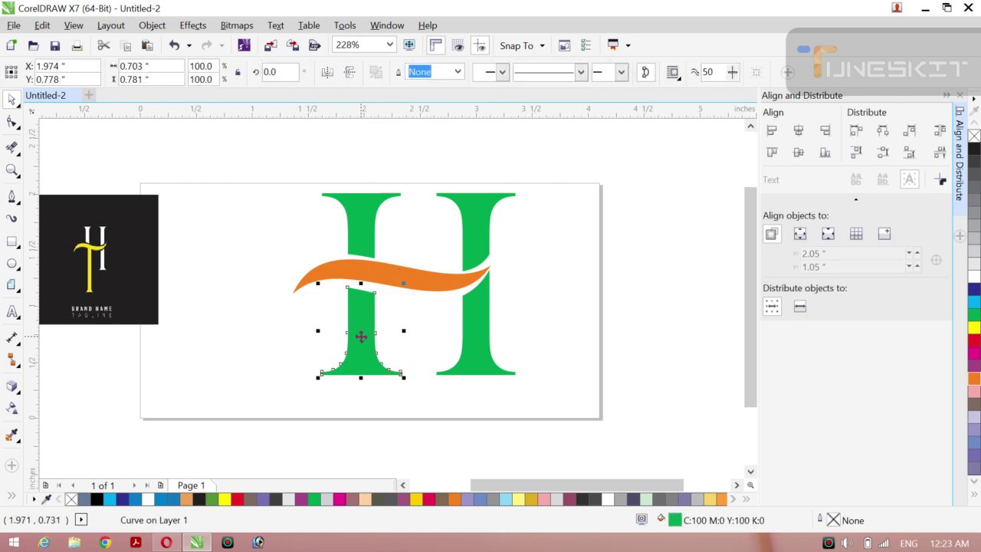
key(Up)
key(Up)
key(Up)
key(Up)
key(Up)
key(Up)
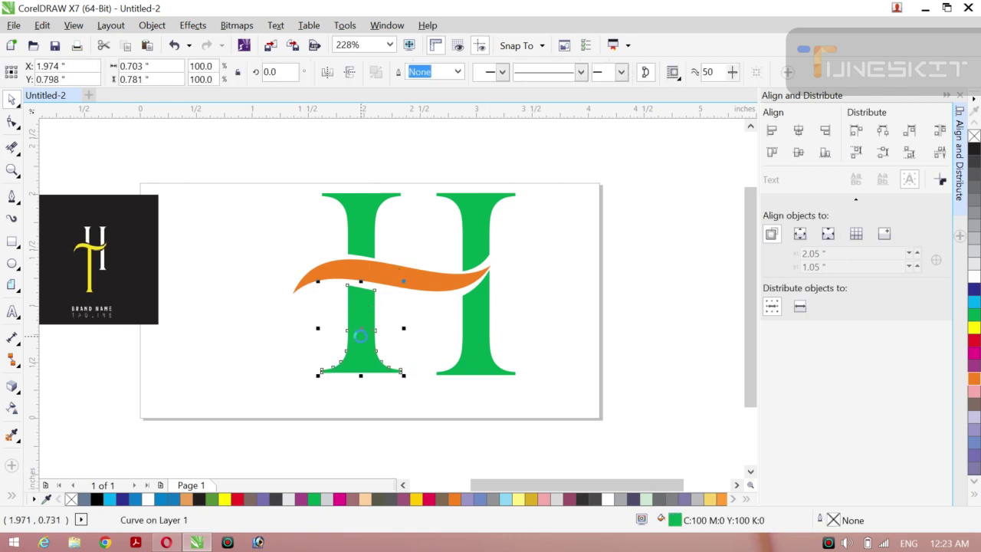
key(Up)
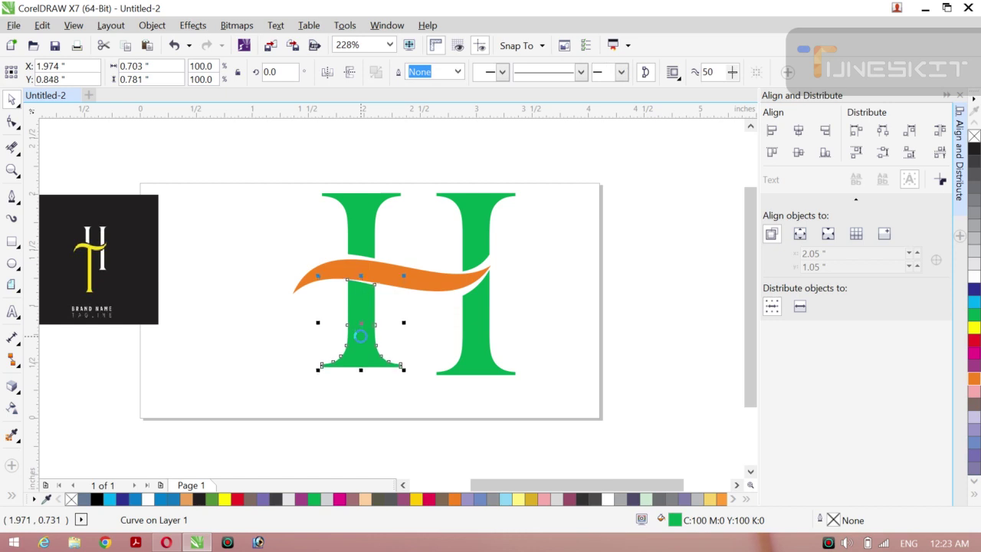
key(Up)
key(Up)
key(Up)
click(315, 299)
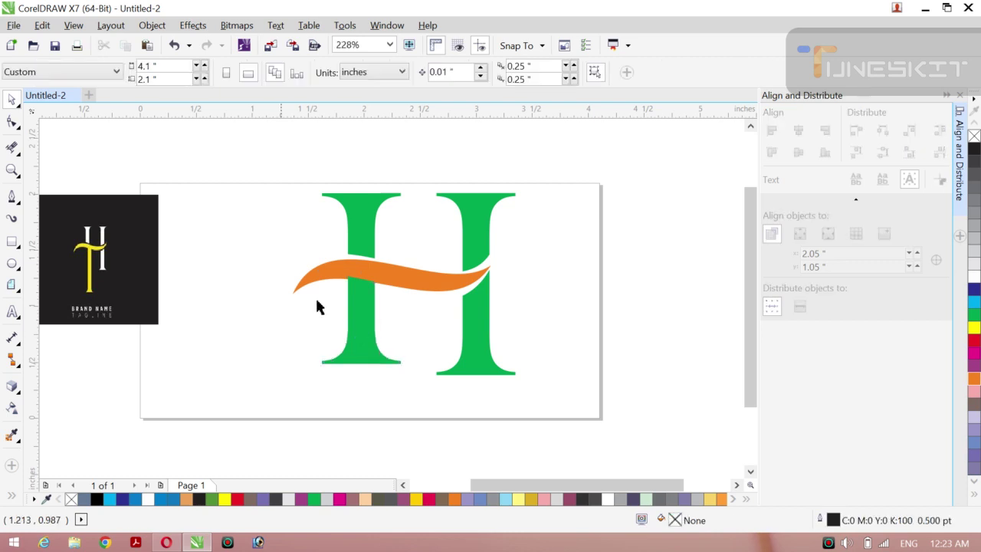
- Weld the raised lower-left stem section to the orange swoosh to form a single orange T
key(Tab)
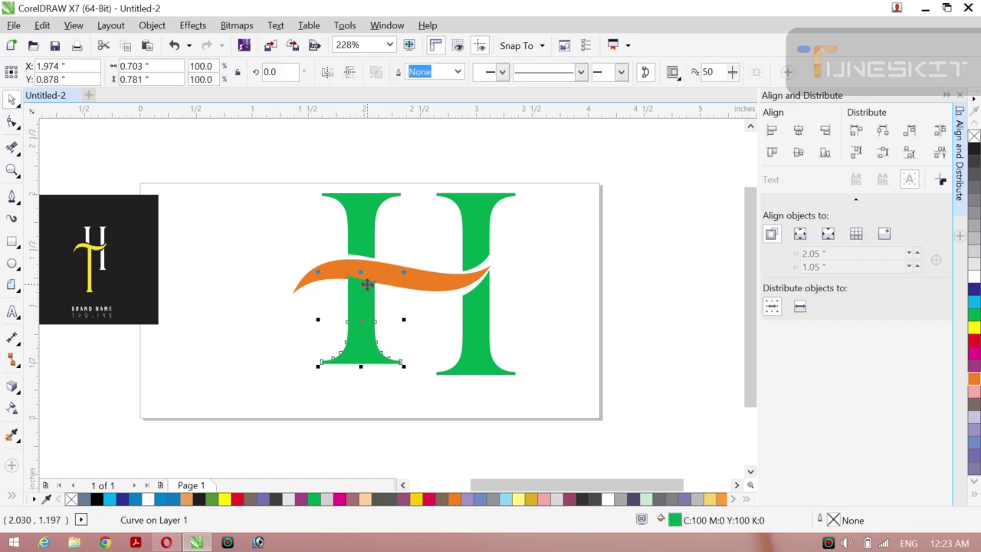
shift+click(398, 286)
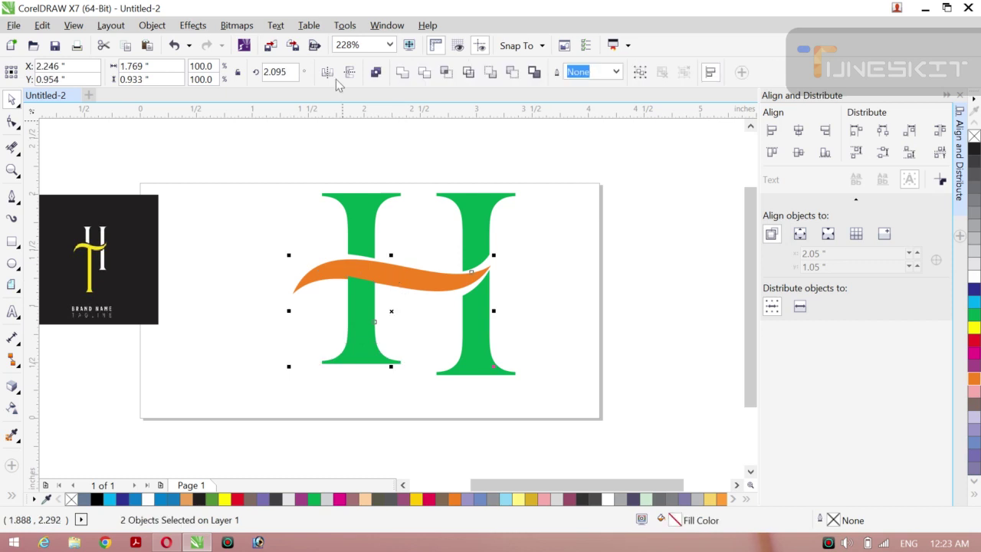
click(402, 72)
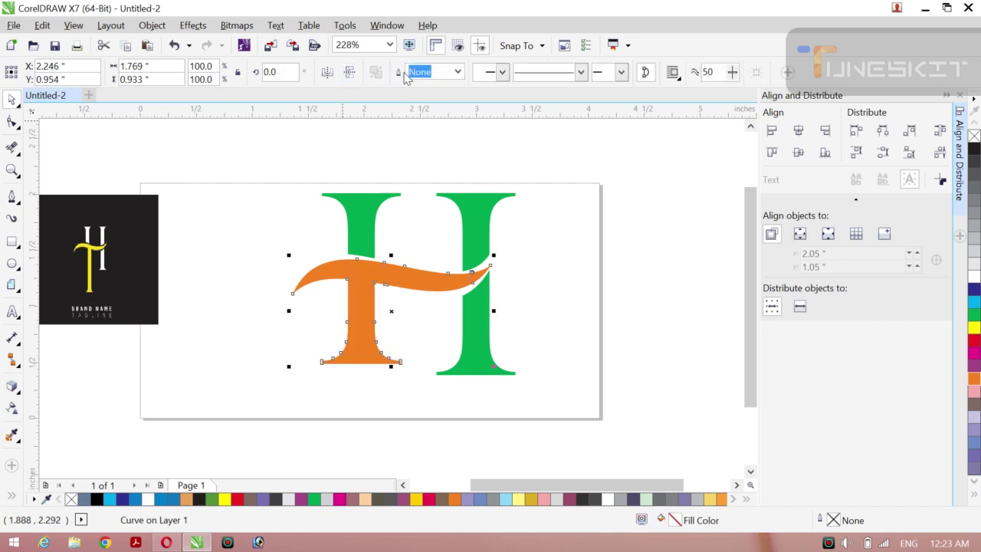
click(436, 136)
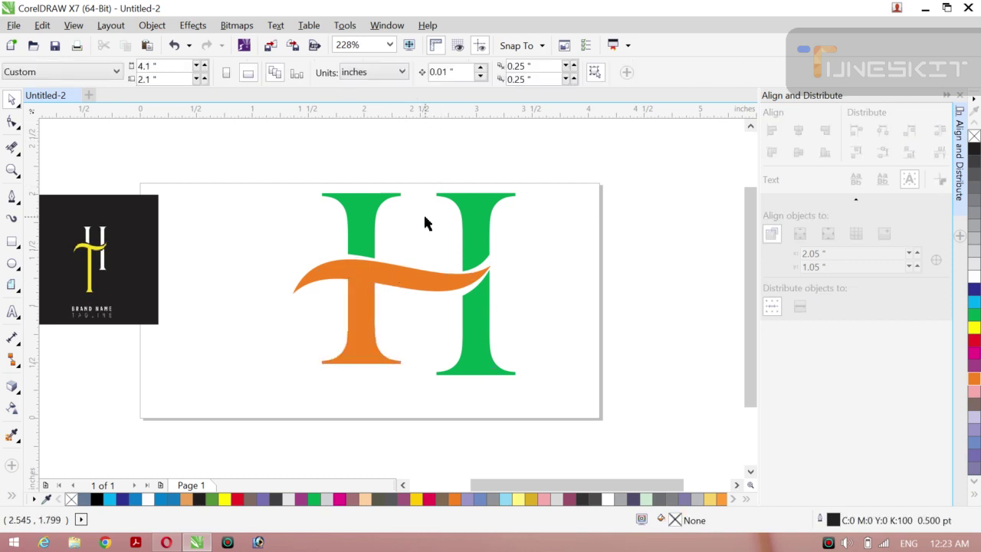
- Shift the orange T up slightly to a centre Y of 0.964"
click(421, 282)
drag(421, 285, 419, 281)
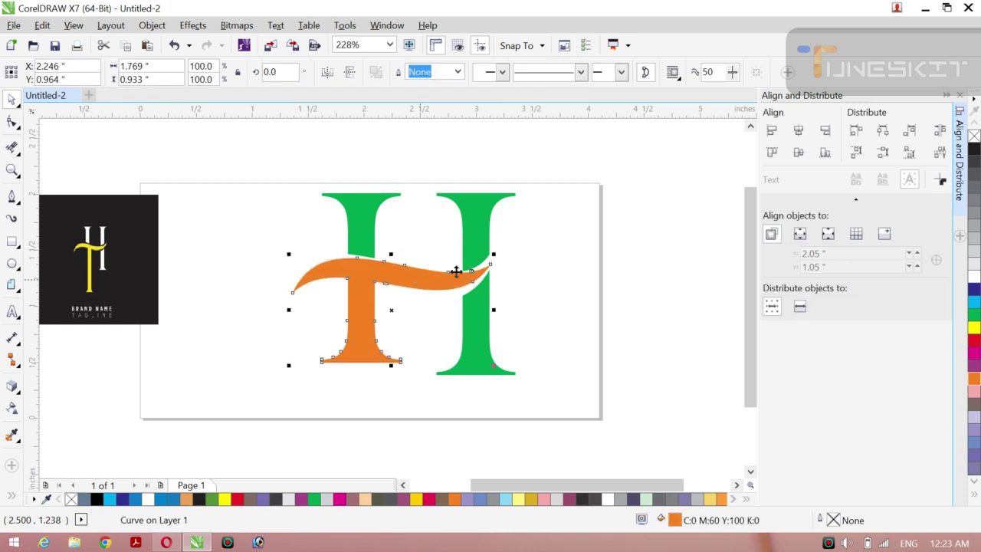
click(518, 159)
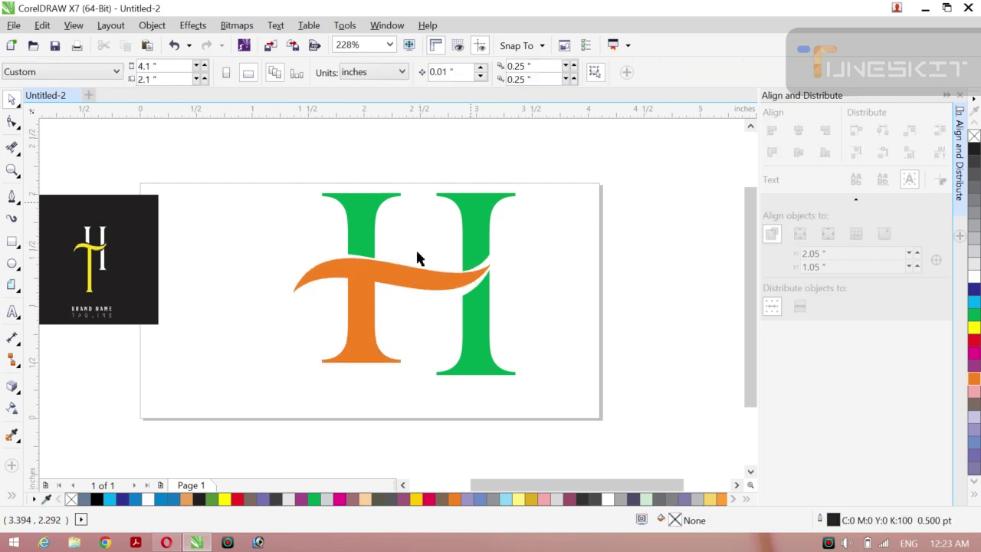
- Try to lengthen the orange T's stem by pulling the bottom edge of its base downward with the Shape tool, and undo it
click(359, 346)
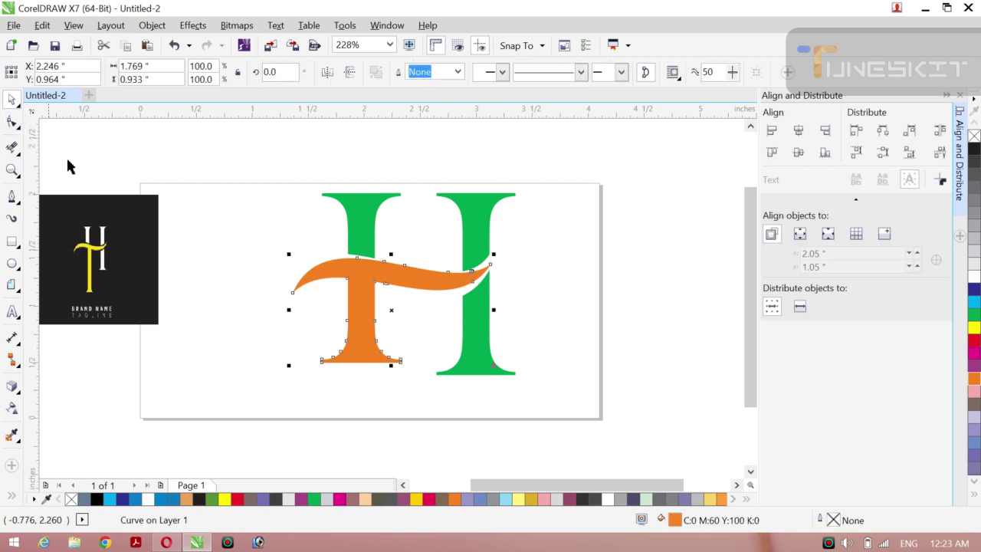
click(270, 242)
scroll(270, 242, down, 1)
scroll(270, 243, down, 2)
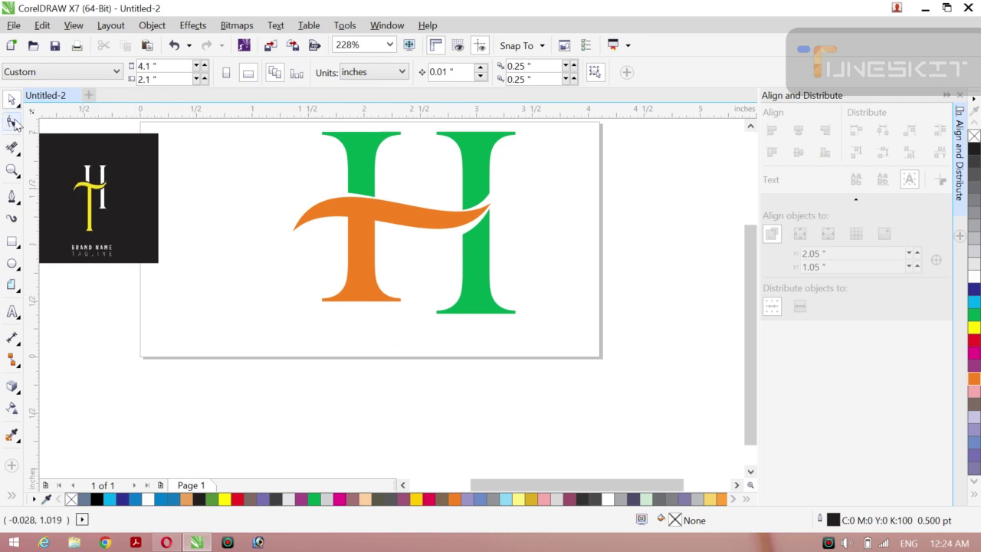
click(362, 248)
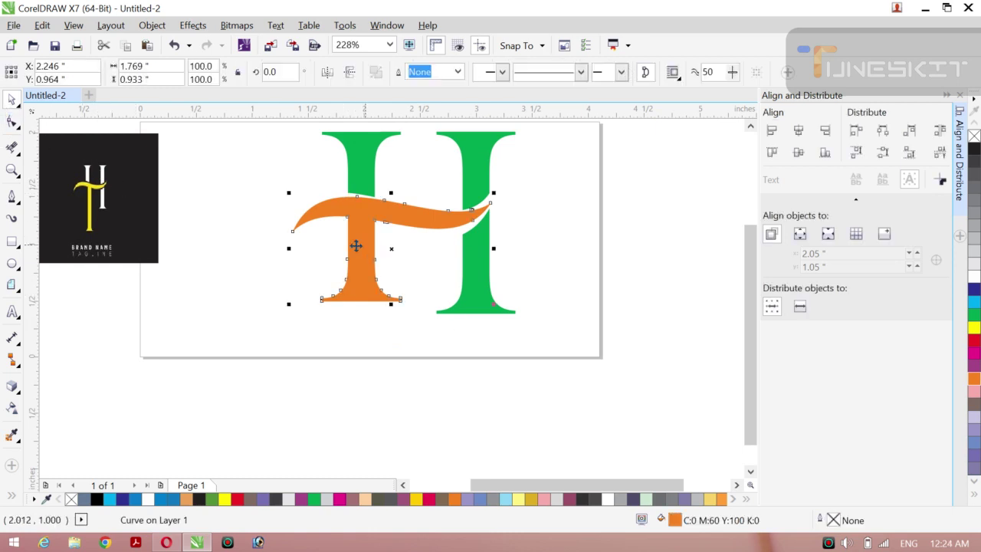
click(12, 123)
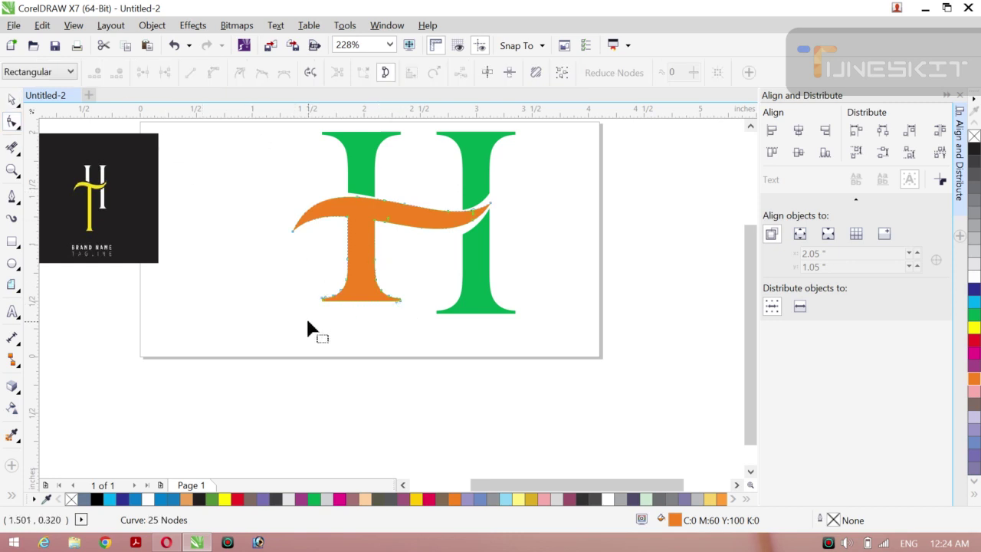
drag(310, 322, 418, 277)
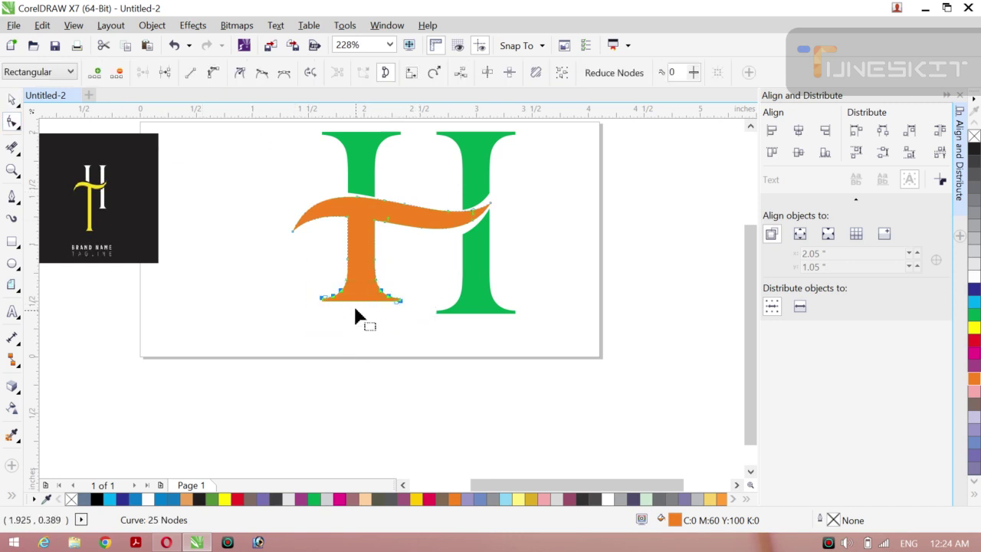
drag(360, 301, 361, 352)
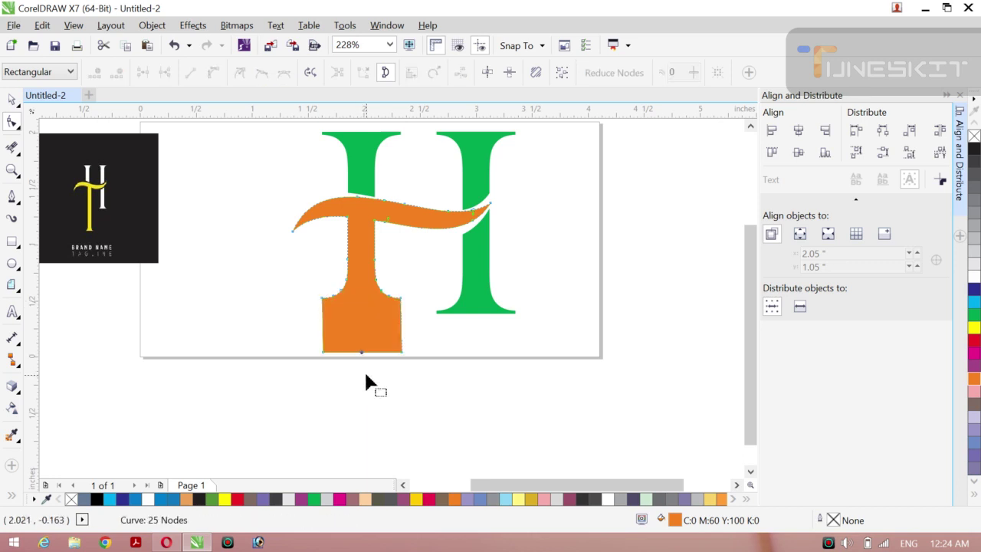
key(ctrl+z)
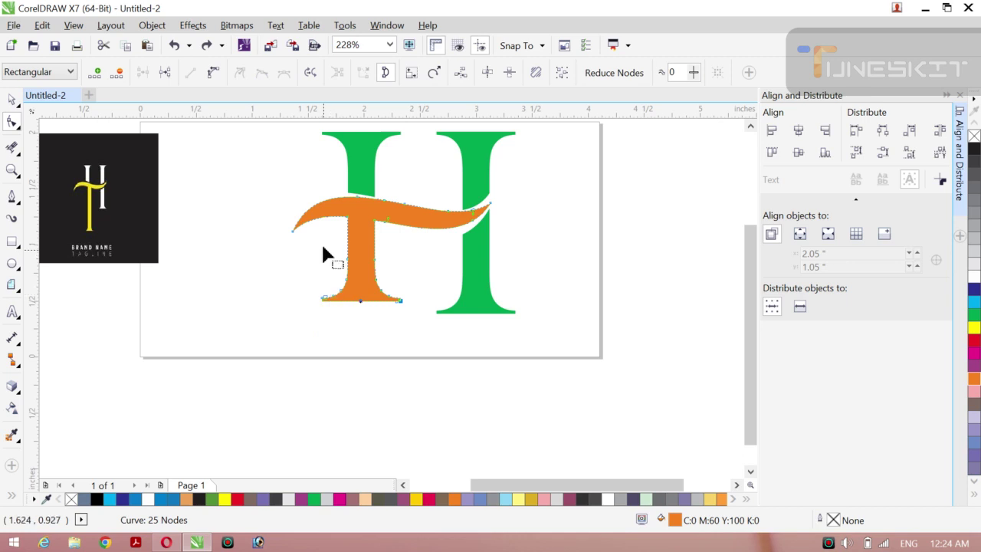
- Try reshaping the base of the T by lowering its bottom segment and corner nodes, undo both edits and deselect the T
drag(320, 251, 361, 338)
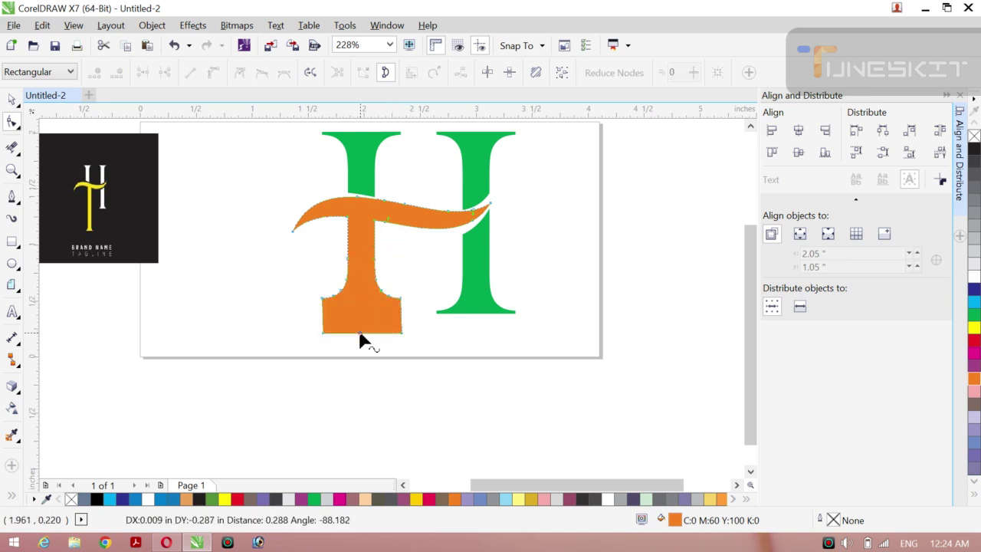
key(ctrl+z)
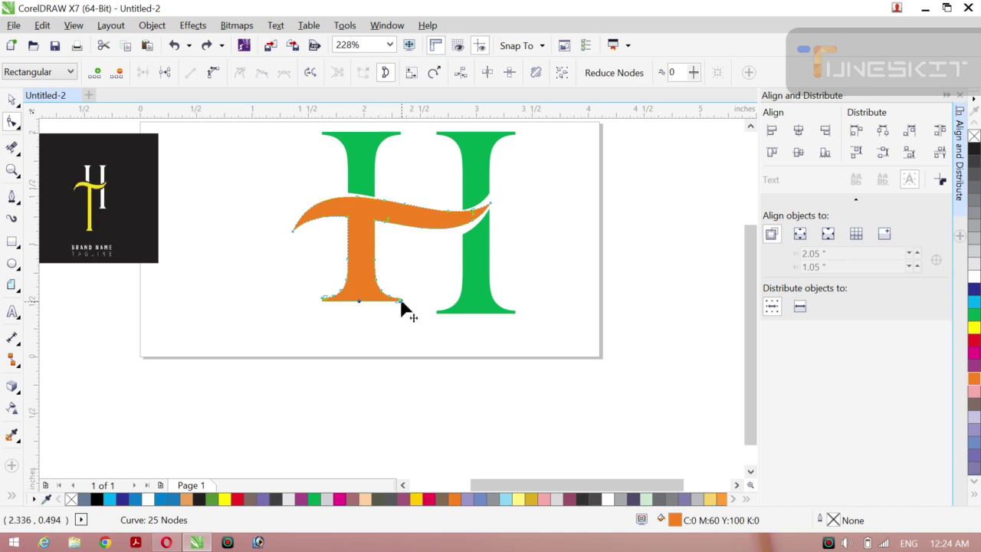
drag(402, 302, 401, 325)
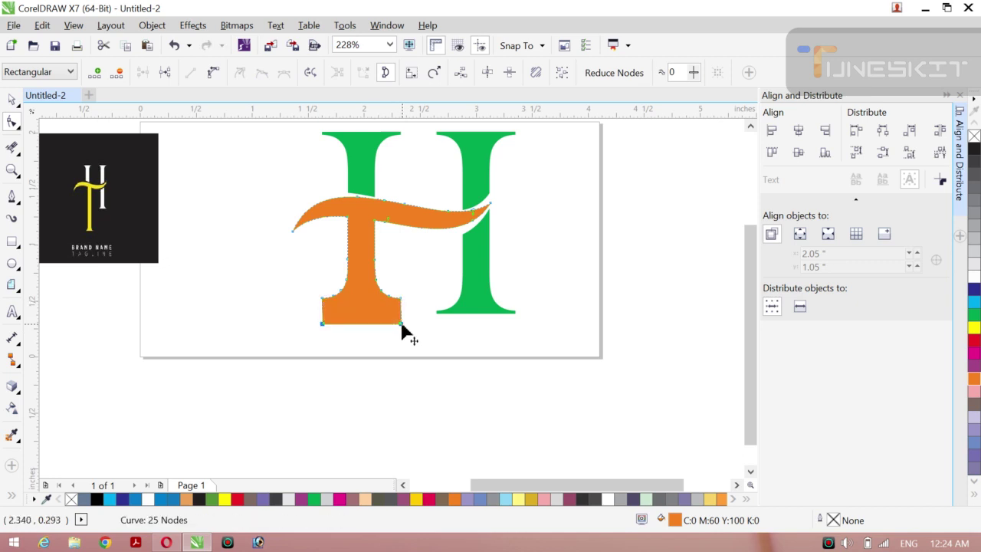
key(ctrl+z)
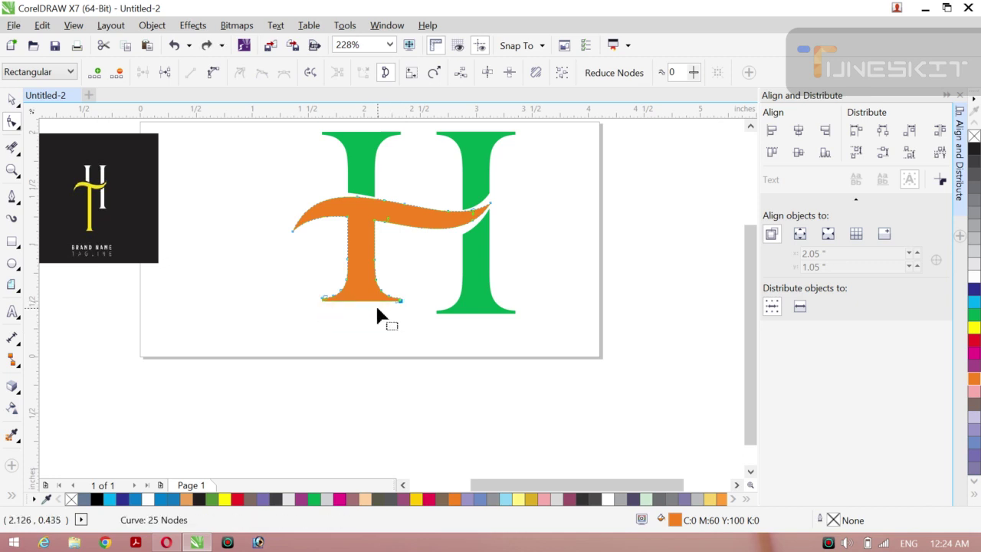
click(18, 111)
click(48, 97)
click(312, 253)
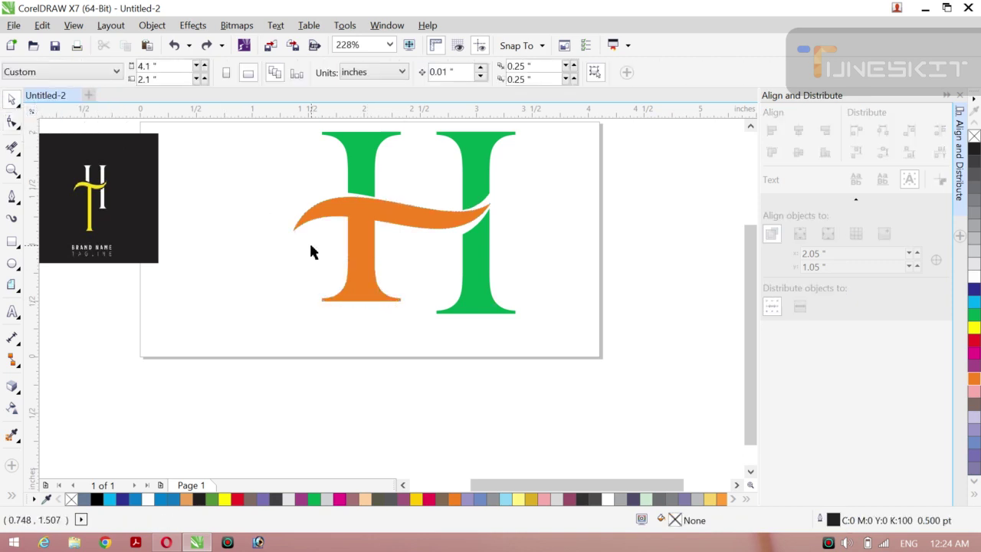
- Try stretching the whole orange T downward to a height of 1.347", and undo the stretch
click(374, 295)
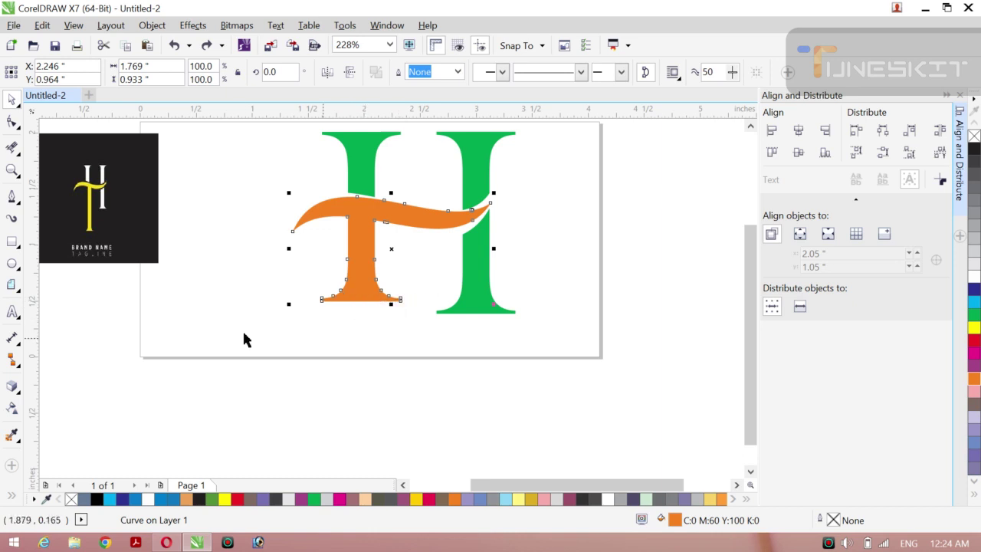
click(17, 107)
click(207, 236)
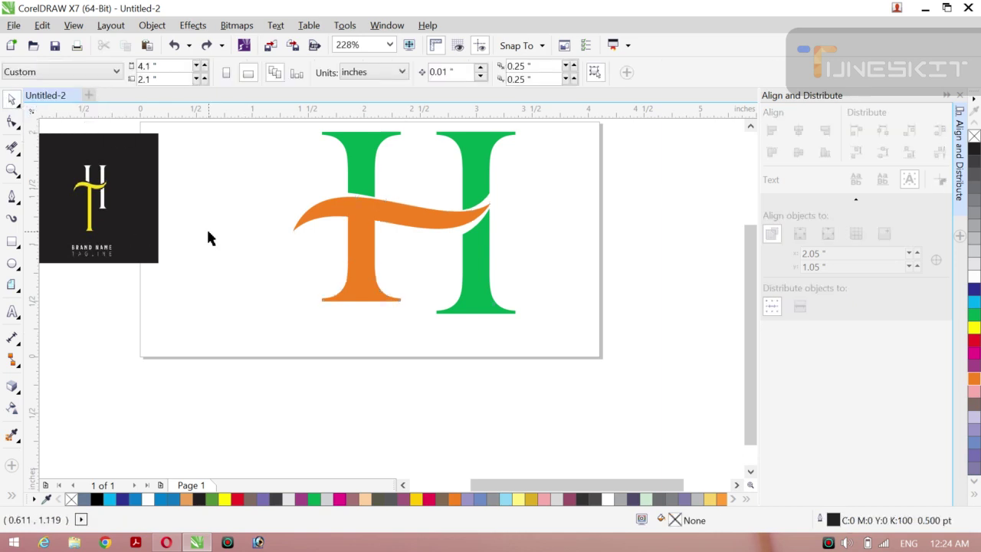
click(346, 264)
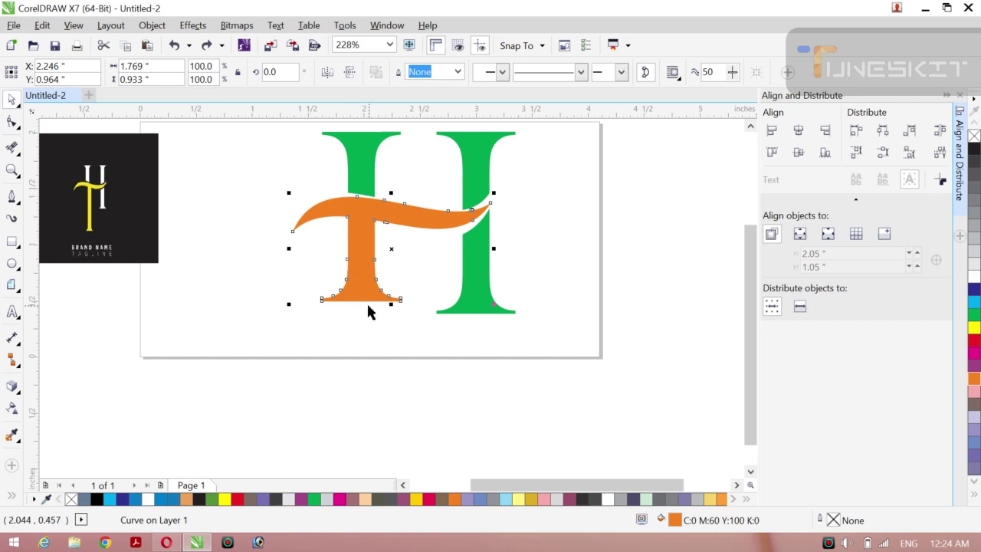
drag(391, 304, 394, 352)
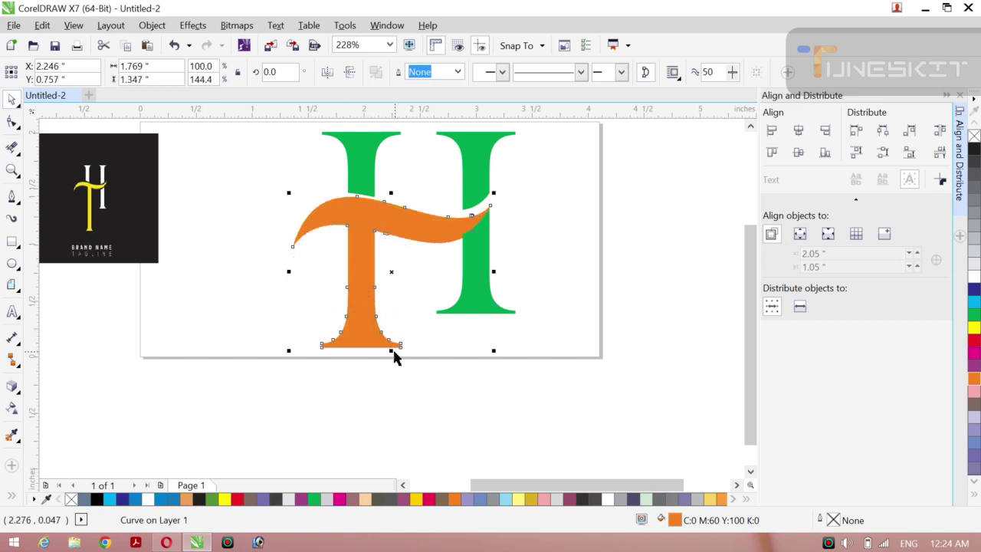
key(ctrl+z)
click(296, 332)
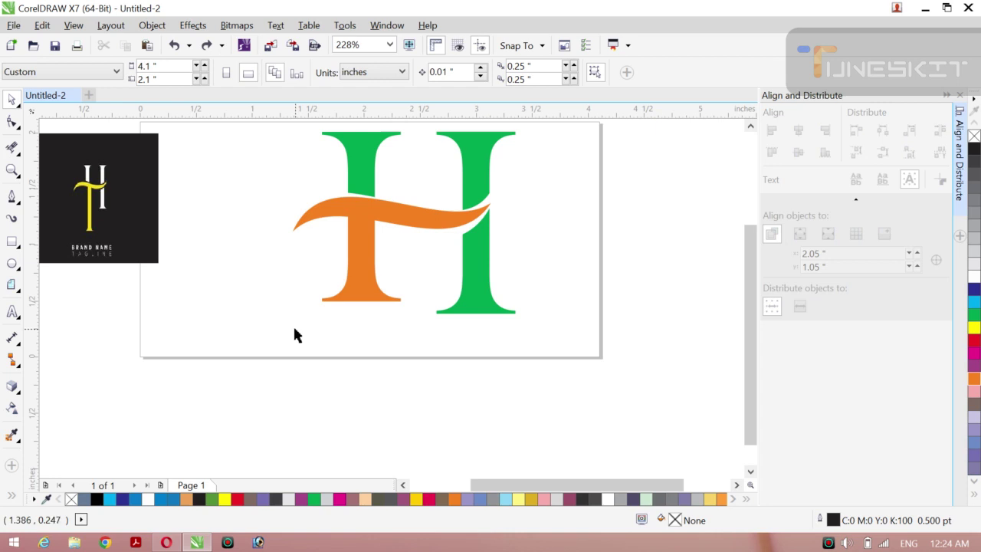
- Undo the T's last upward shift and the weld so that the swoosh and lower-left stem section are separate objects
click(355, 299)
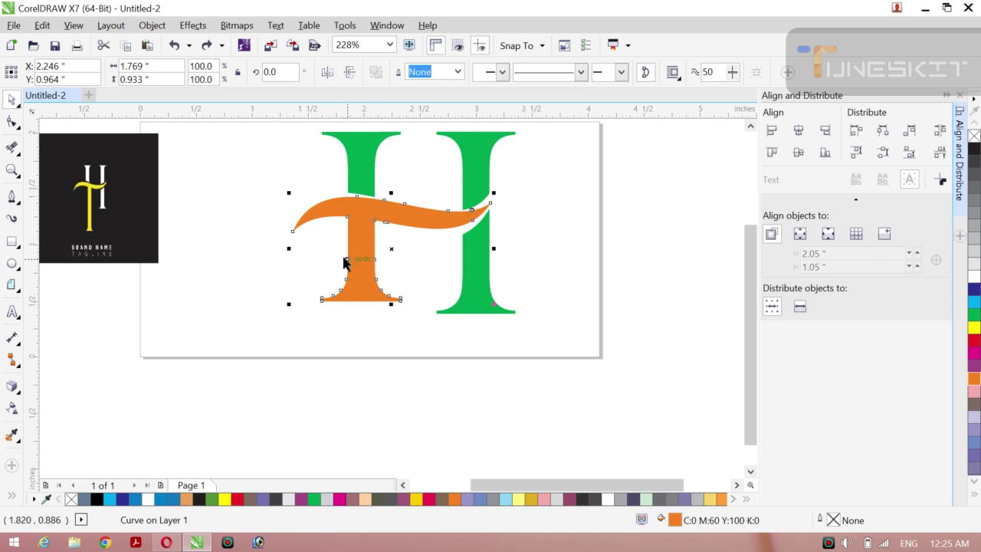
click(270, 284)
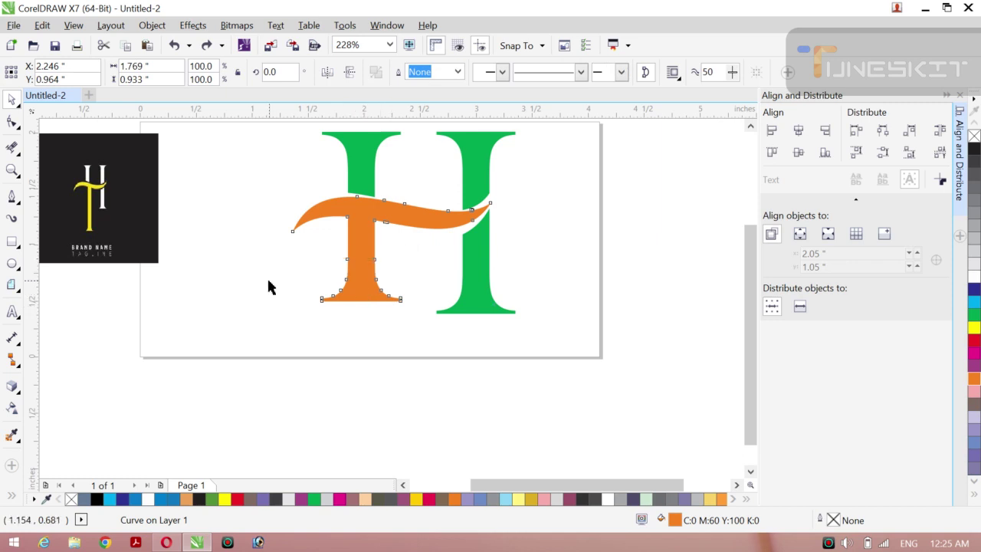
click(357, 298)
key(ctrl+k)
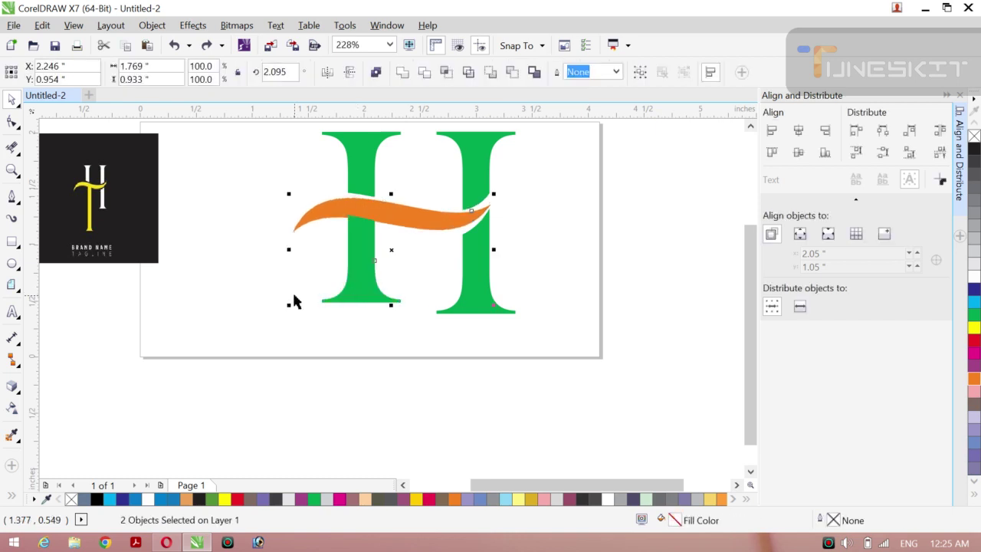
- Stretch the green lower-left stem section downward to a height of about 2.171" and widen it about its centre to about 0.841"
drag(291, 300, 349, 291)
click(355, 297)
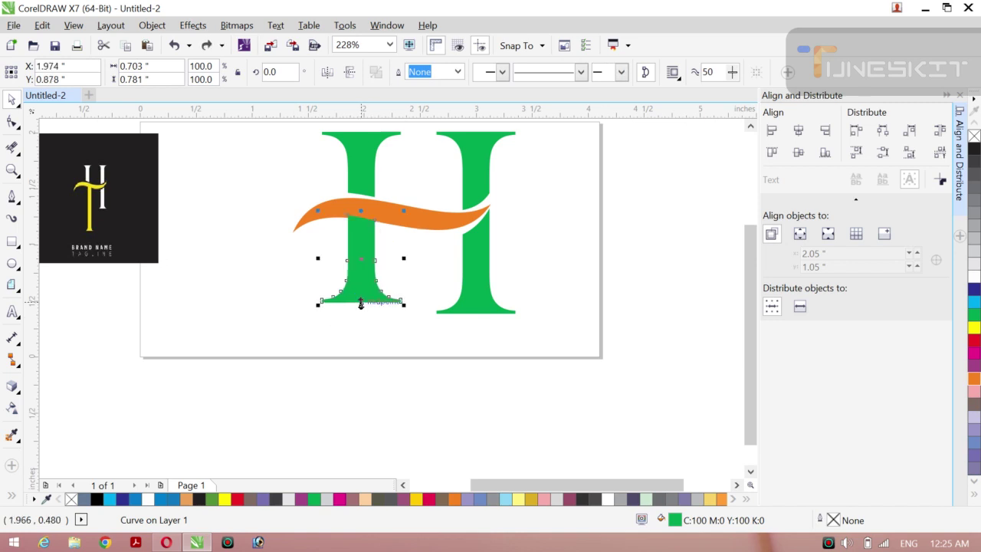
drag(361, 306, 365, 427)
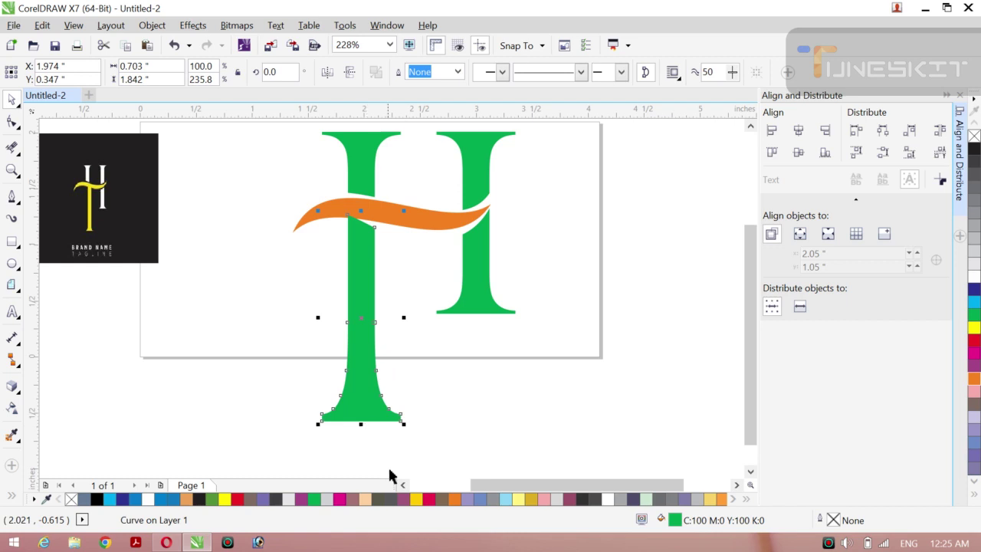
click(372, 457)
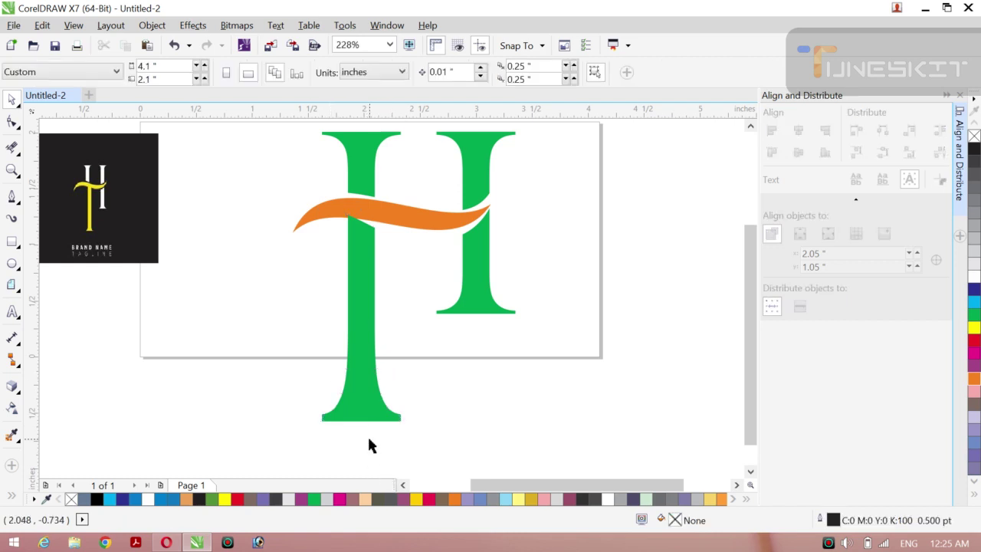
click(365, 404)
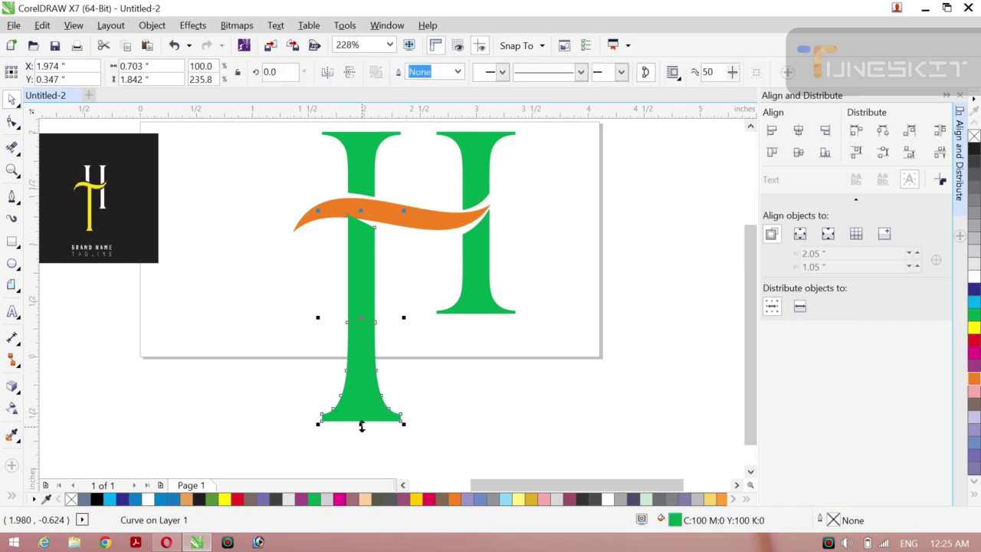
drag(362, 426, 365, 464)
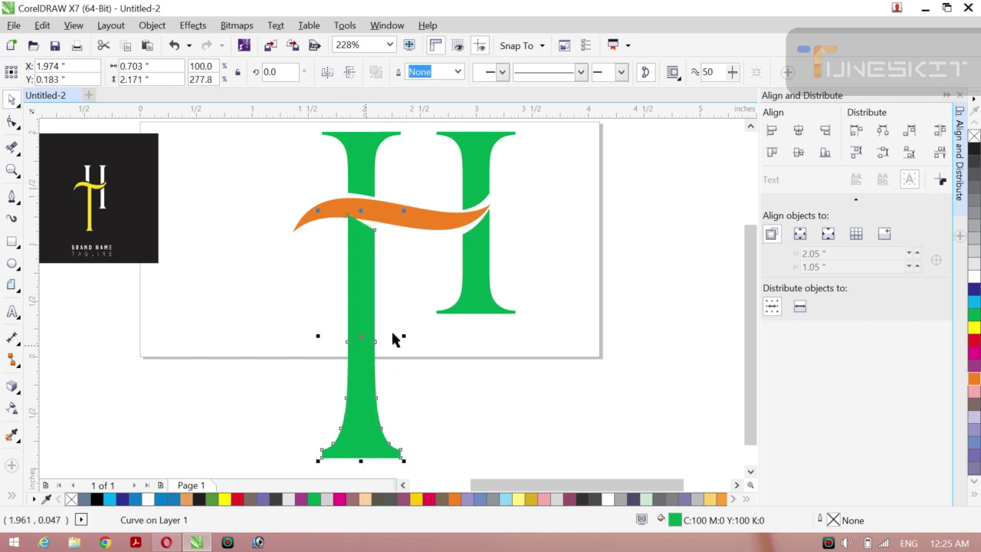
drag(409, 337, 411, 336)
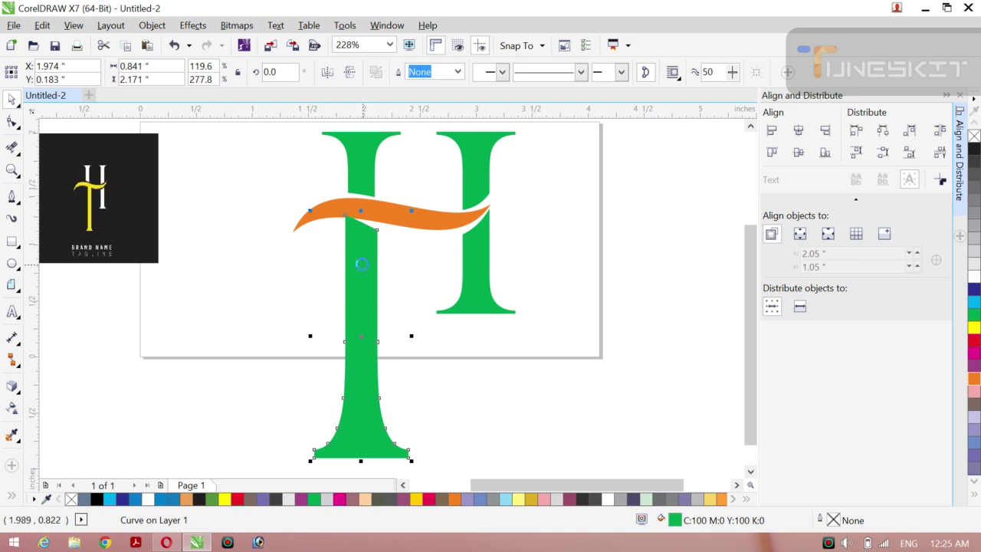
- Nudge the elongated stem section up to a centre Y of 0.273" so that its top overlaps the swoosh
key(Up)
key(Up)
key(Up)
key(Up)
key(Up)
key(Up)
key(Up)
key(Up)
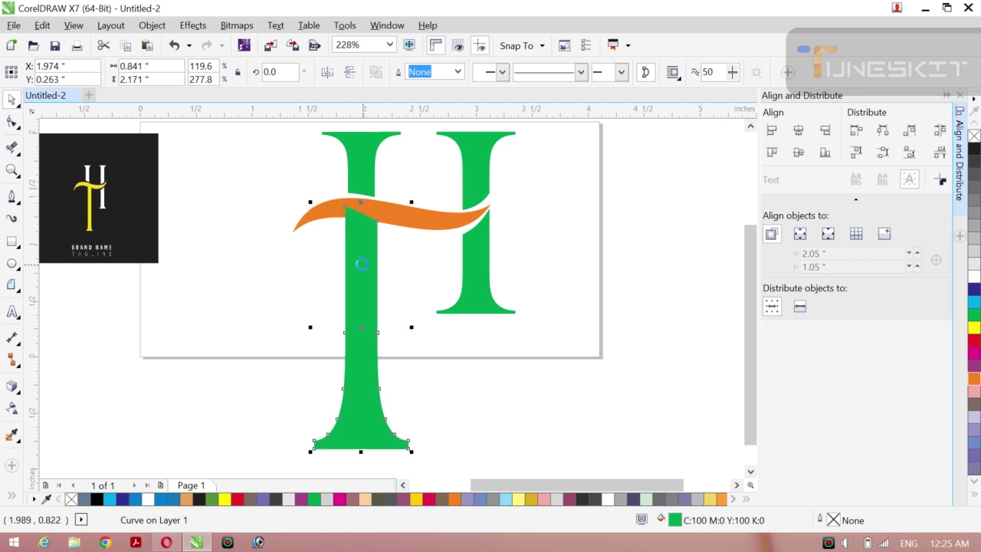
key(Up)
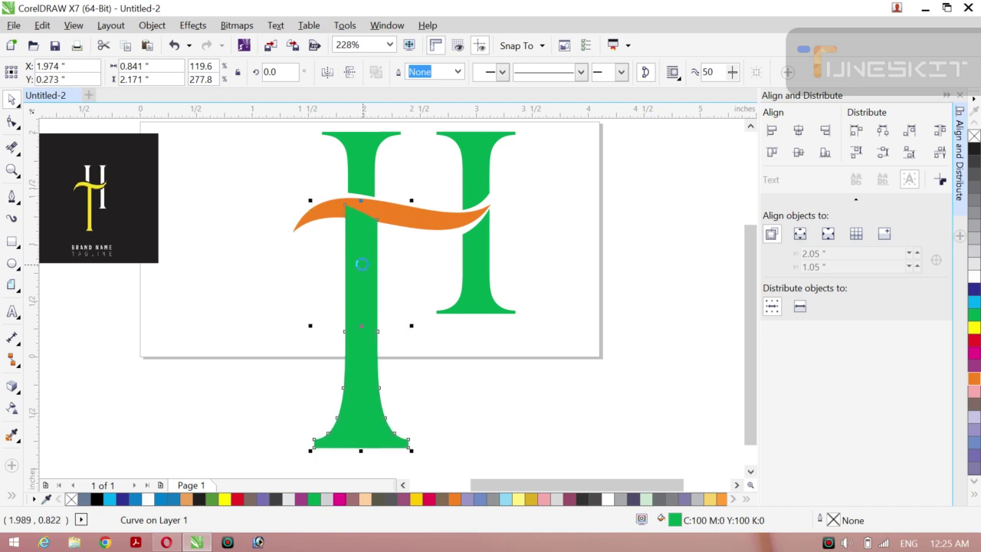
- Weld the elongated stem section to the orange swoosh to form a single long-stemmed T
shift+click(399, 224)
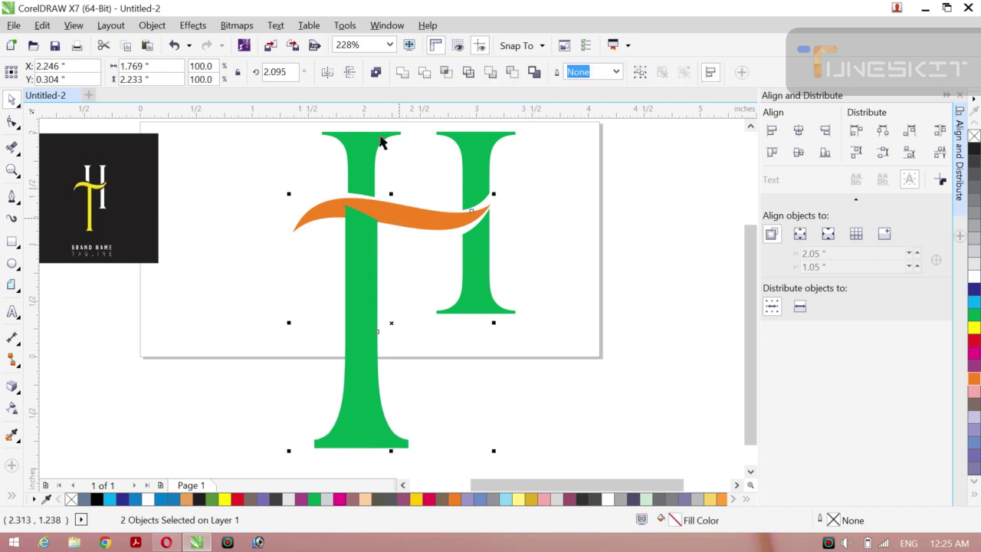
click(402, 73)
click(272, 290)
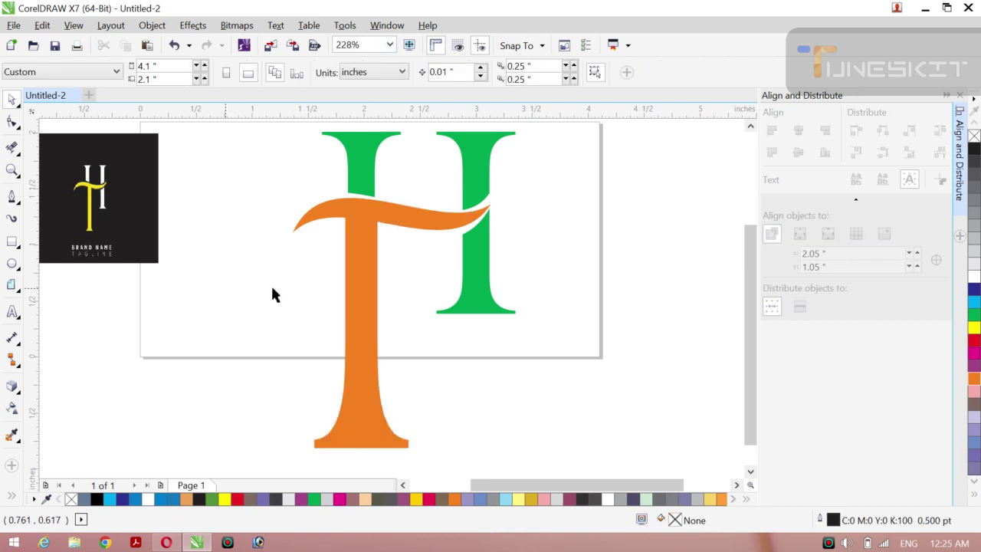
- Narrow the long orange T to a width of about 1.623", centred at X 2.313", keeping its height
click(359, 291)
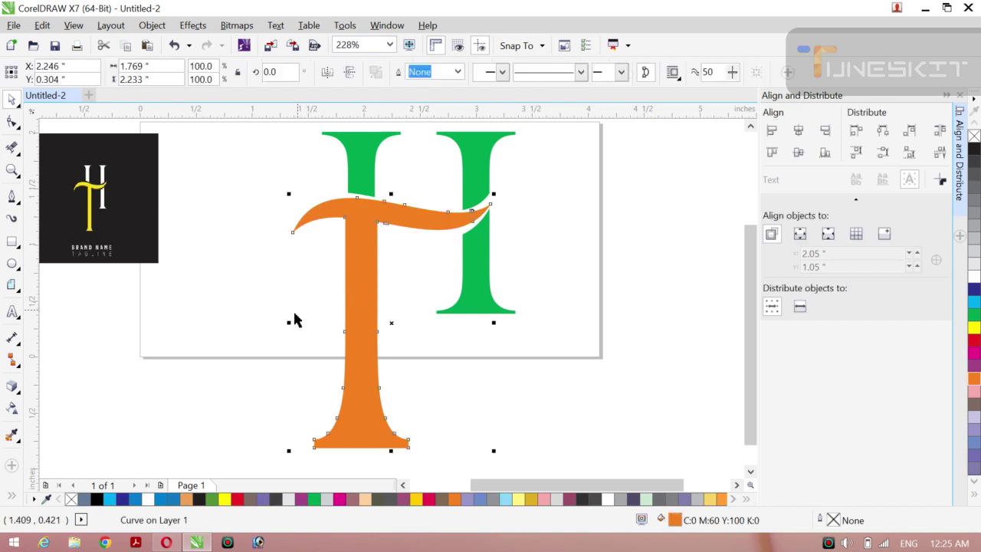
drag(289, 323, 300, 324)
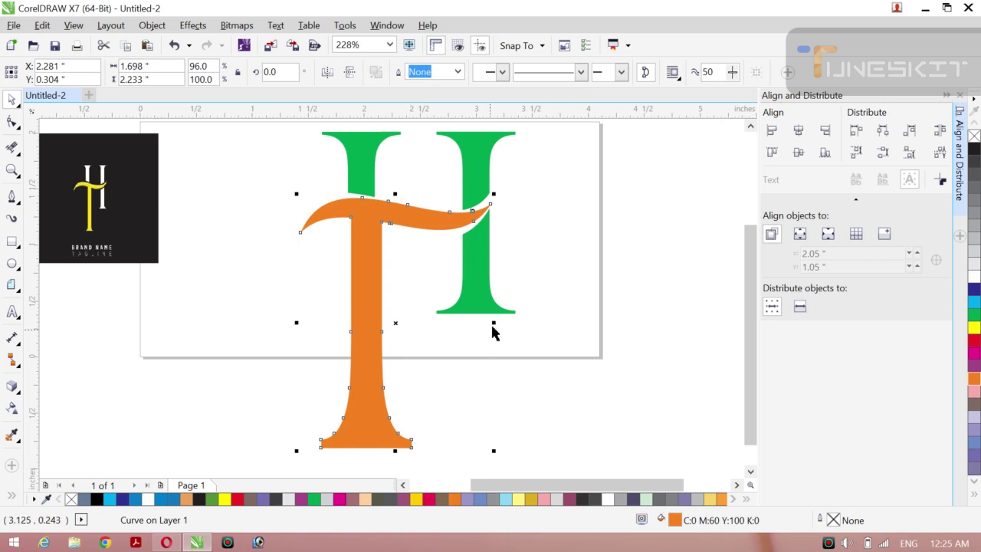
drag(493, 325, 486, 323)
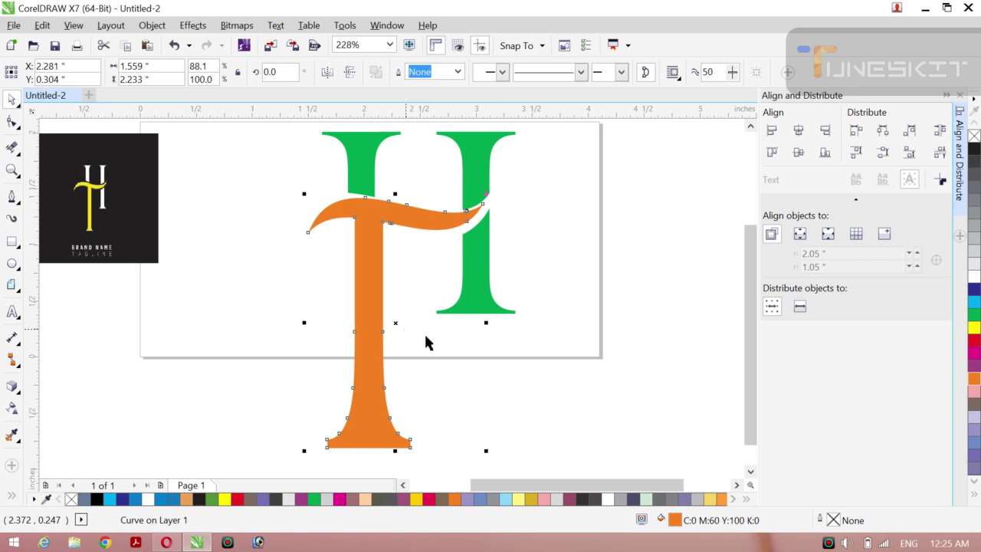
drag(488, 325, 493, 329)
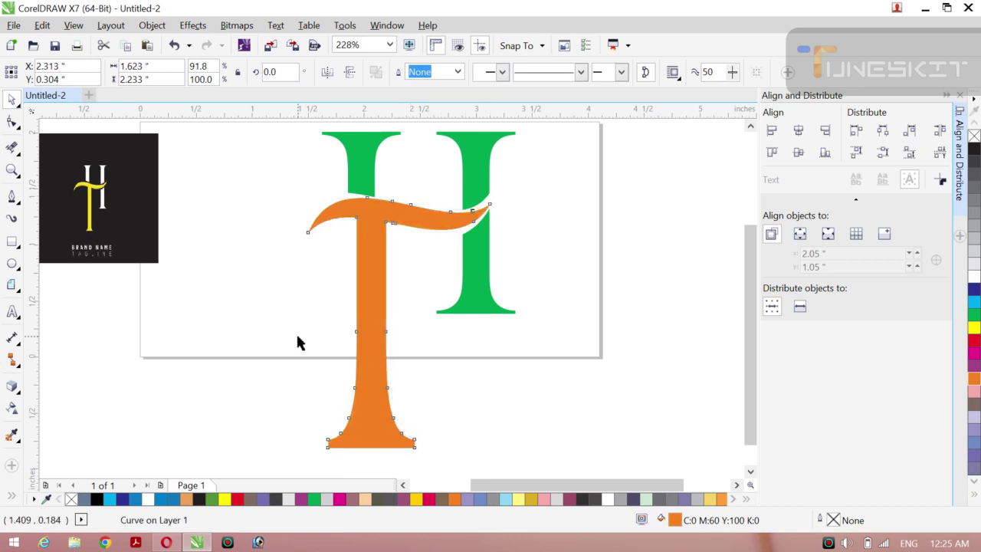
click(298, 342)
key(z)
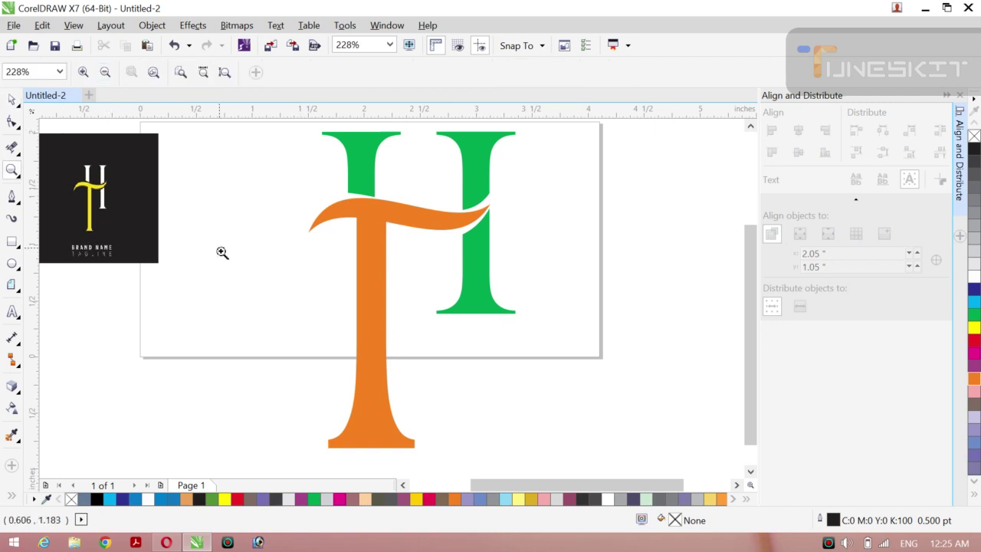
- Move the sample logo bitmap up and left, clear of the page, to a centre of about X -0.907", Y 2.085"
click(105, 74)
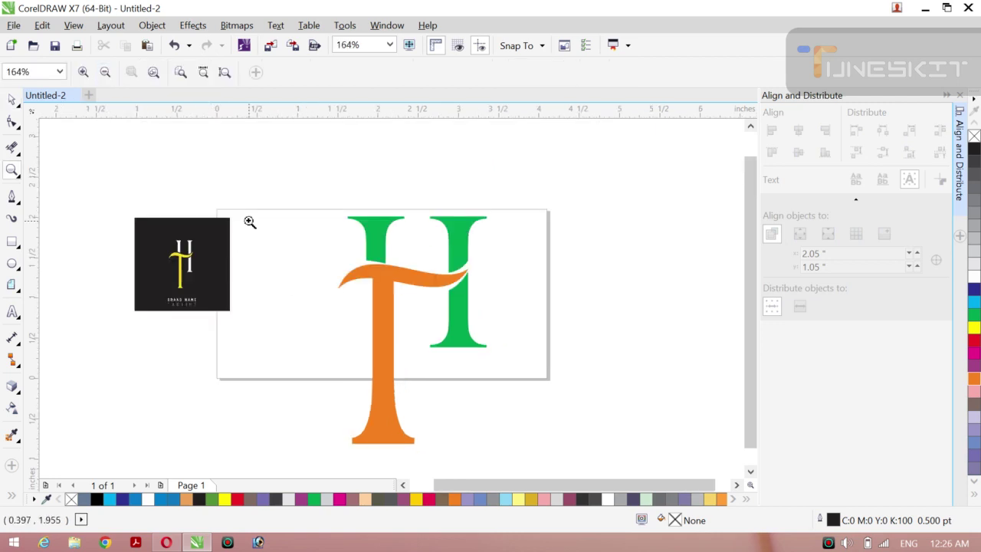
click(11, 100)
click(191, 282)
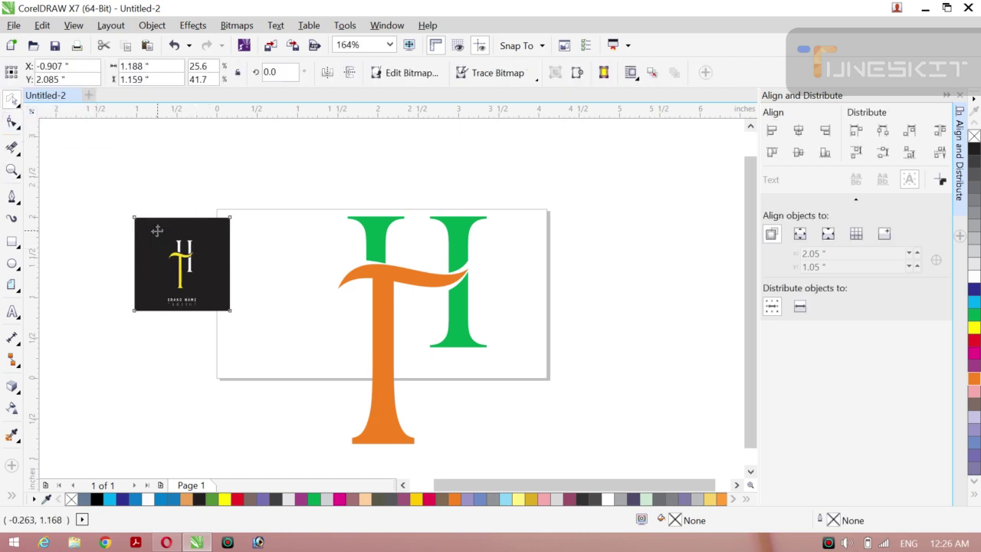
drag(157, 231, 119, 177)
click(261, 363)
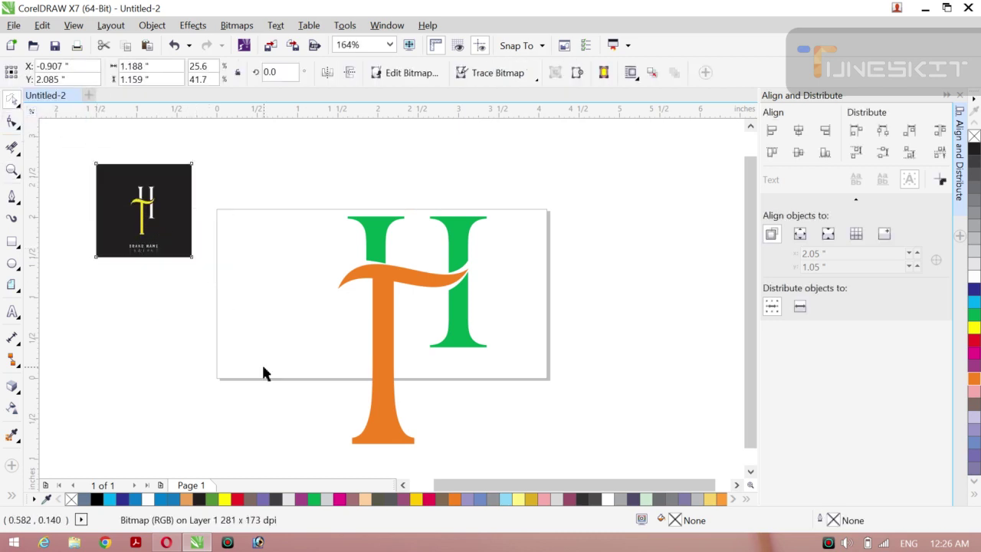
- Fill the long-stemmed T with black (C:0 M:0 Y:0 K:100)
click(376, 348)
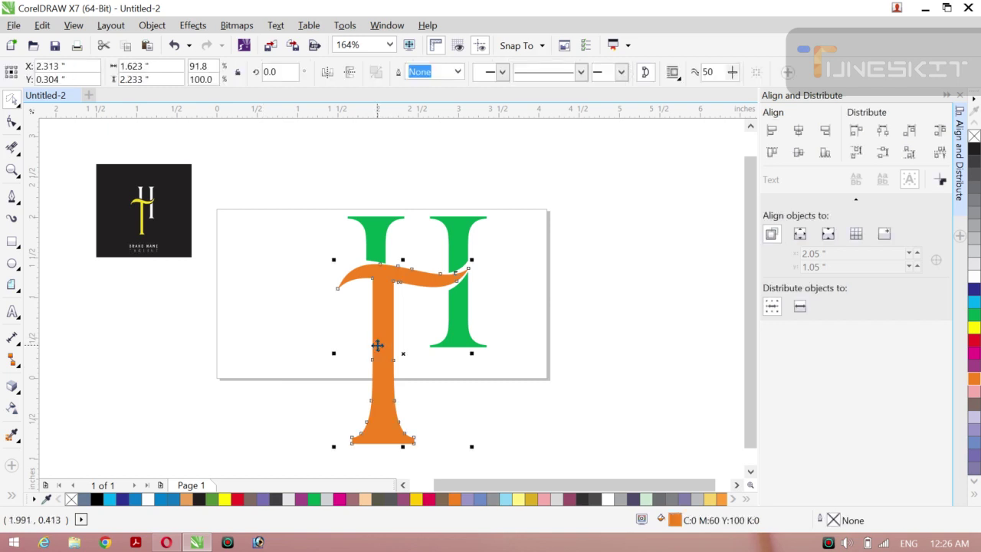
click(975, 154)
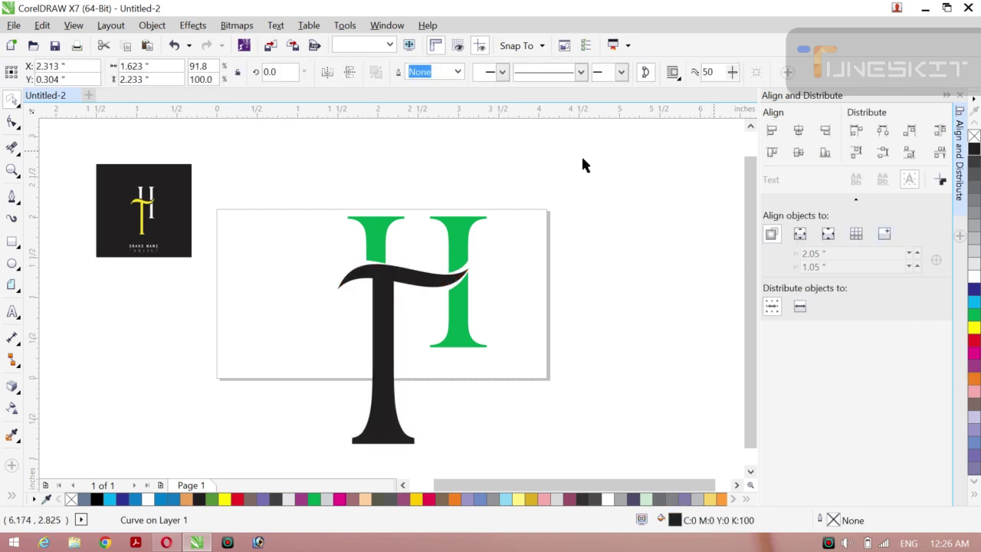
click(391, 205)
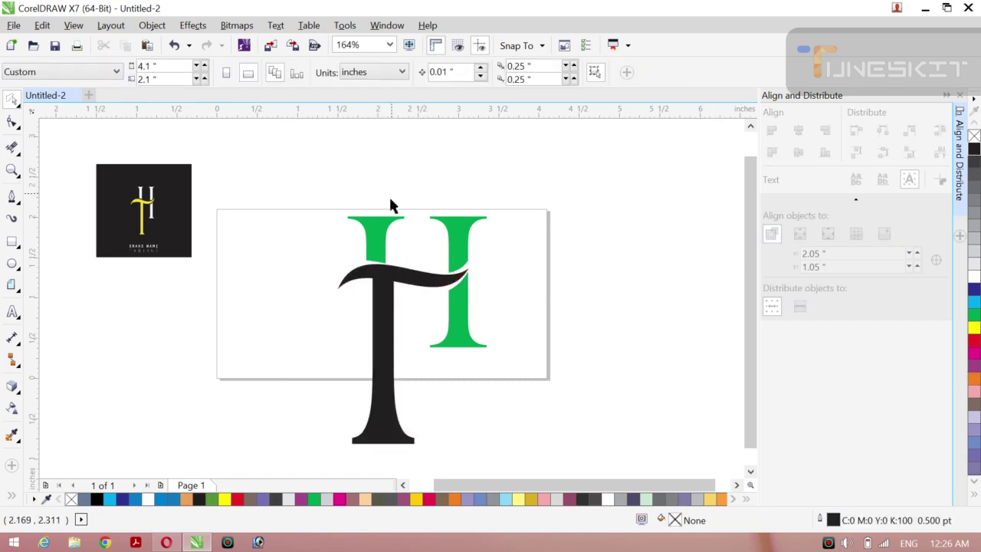
- Fill the three green pieces of the split H with red (C:0 M:100 Y:100 K:0)
click(381, 239)
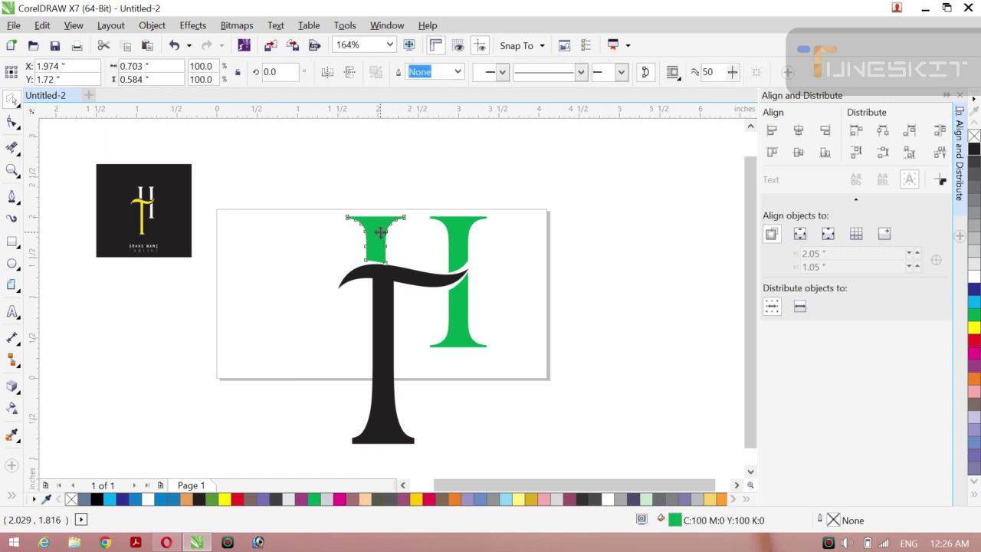
shift+click(454, 240)
shift+click(466, 312)
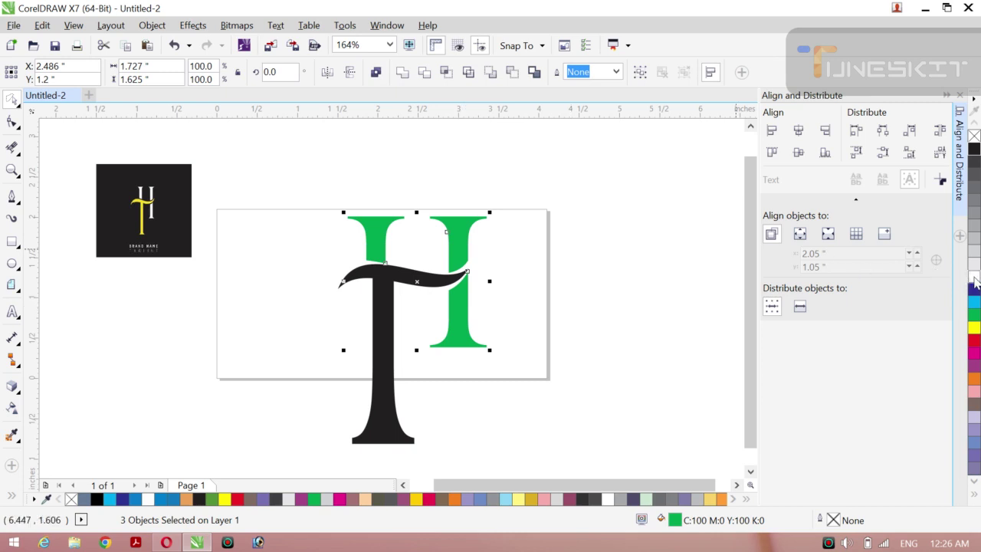
click(974, 344)
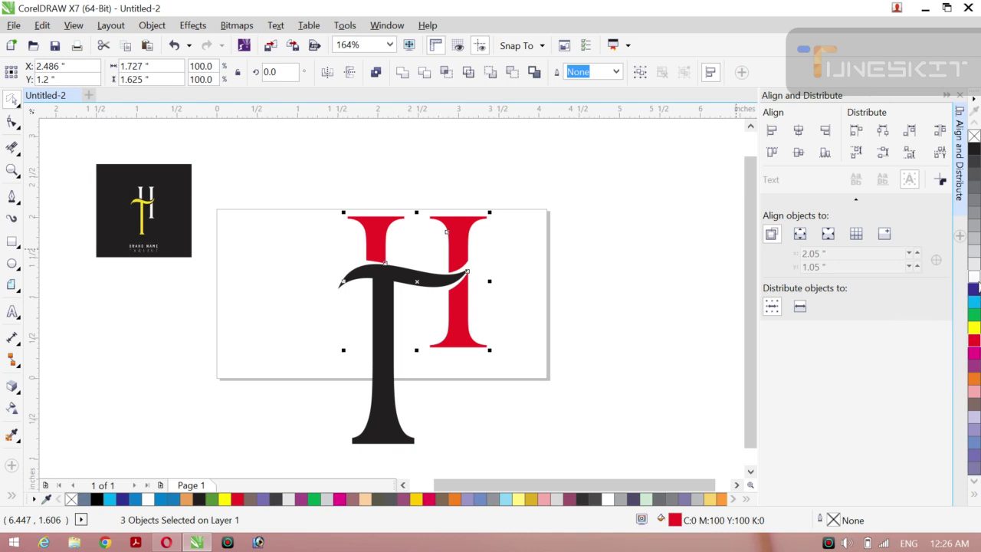
- Fill the three H pieces with purple C20 M80 Y0 K20 after trying light grey and blue
click(975, 264)
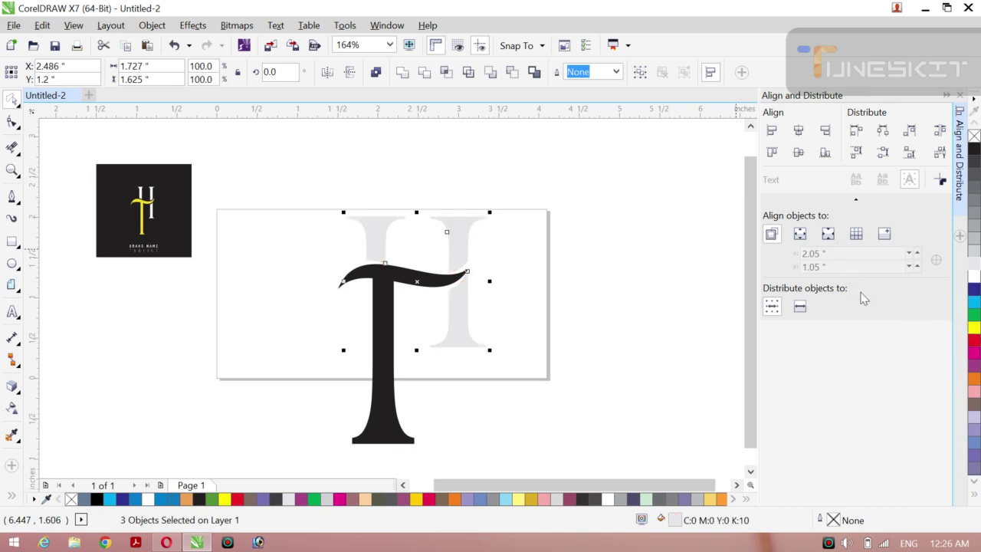
click(974, 290)
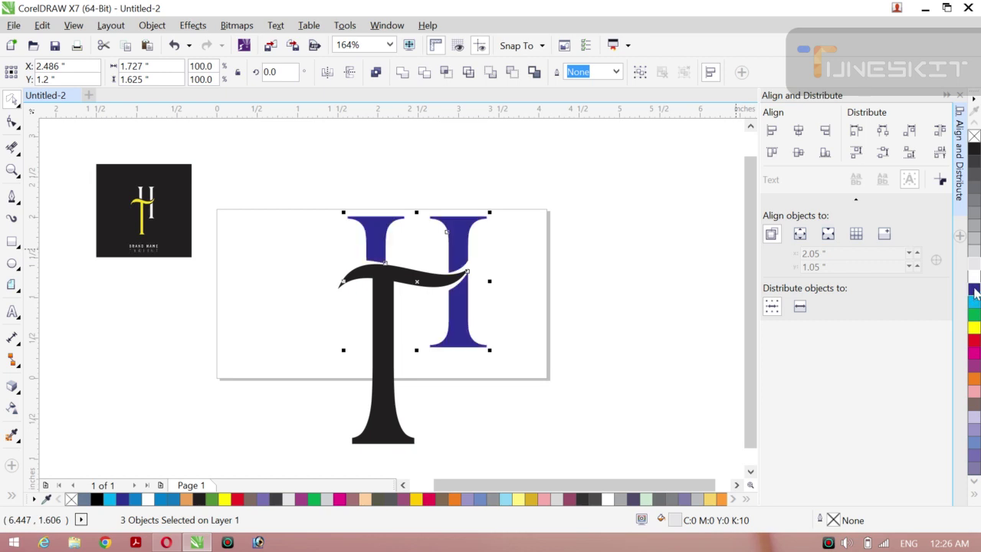
click(976, 371)
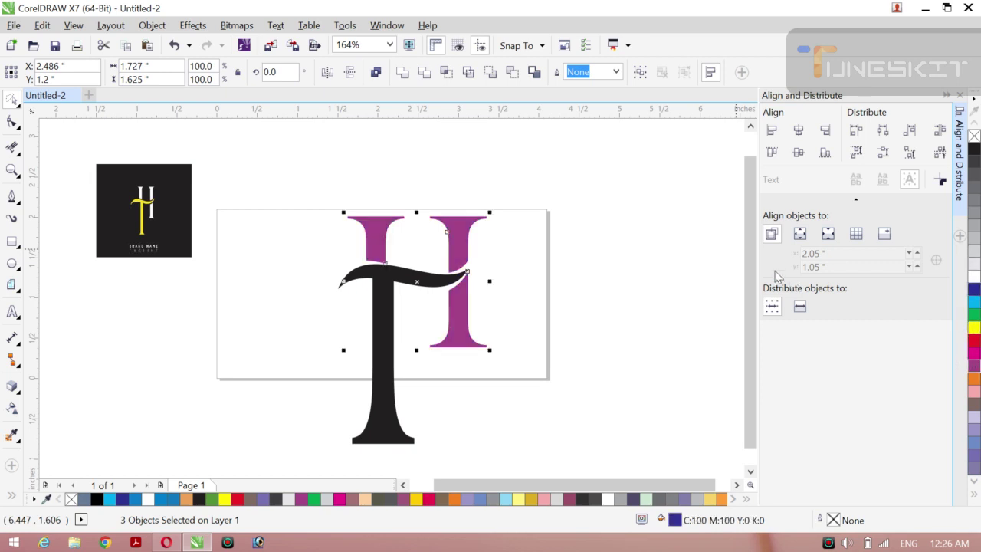
click(602, 169)
- Fill the black T with orange C0 M60 Y100 K0
click(391, 315)
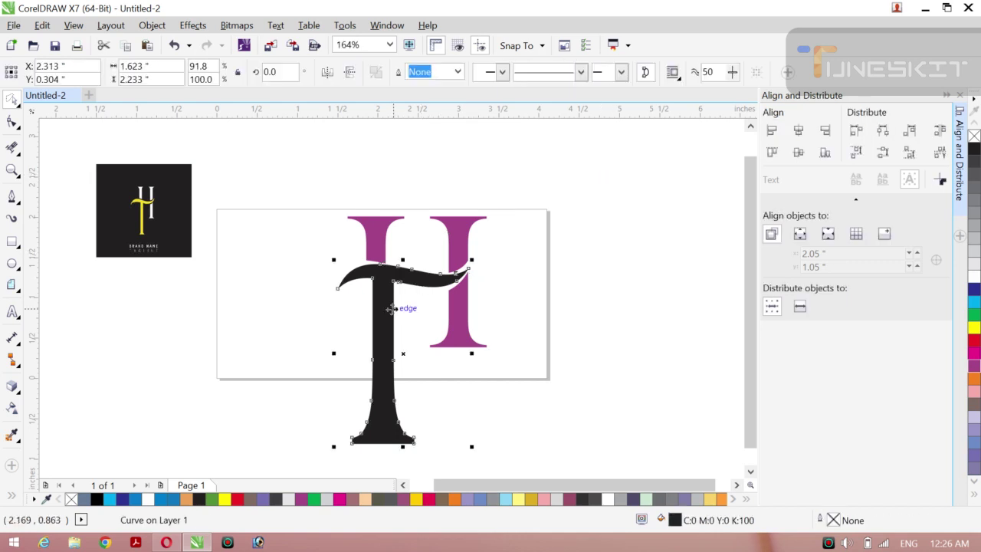
click(975, 381)
click(584, 235)
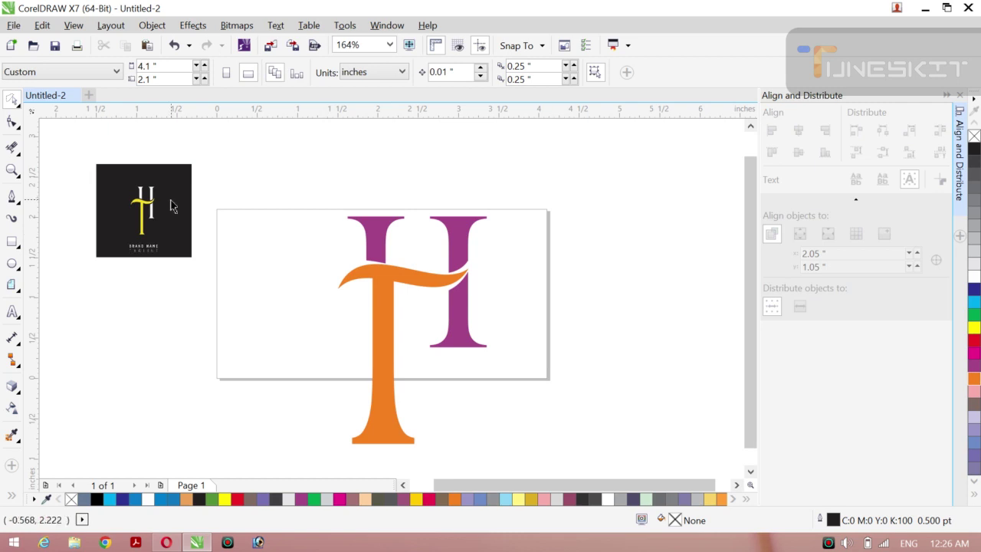
- Delete the black reference logo image beside the page
click(95, 216)
key(Delete)
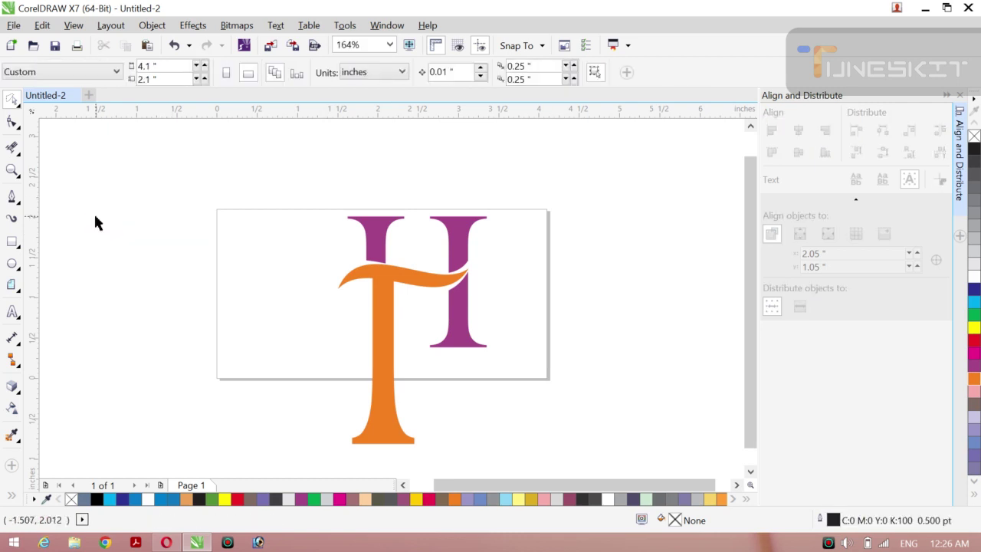
drag(330, 175, 497, 422)
- Apply an orange-to-white linear gradient to the T, running upward from its base to just below the crossbar
click(381, 315)
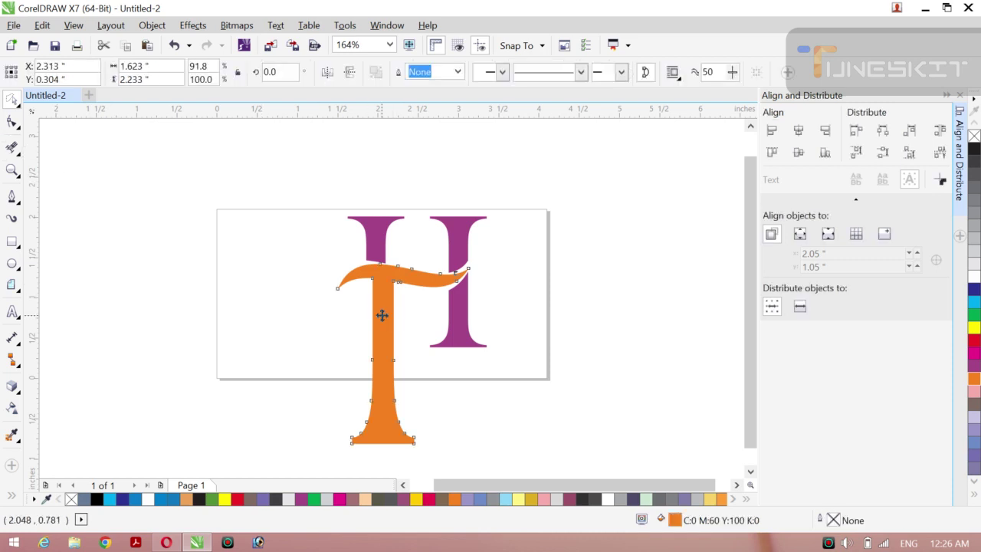
key(g)
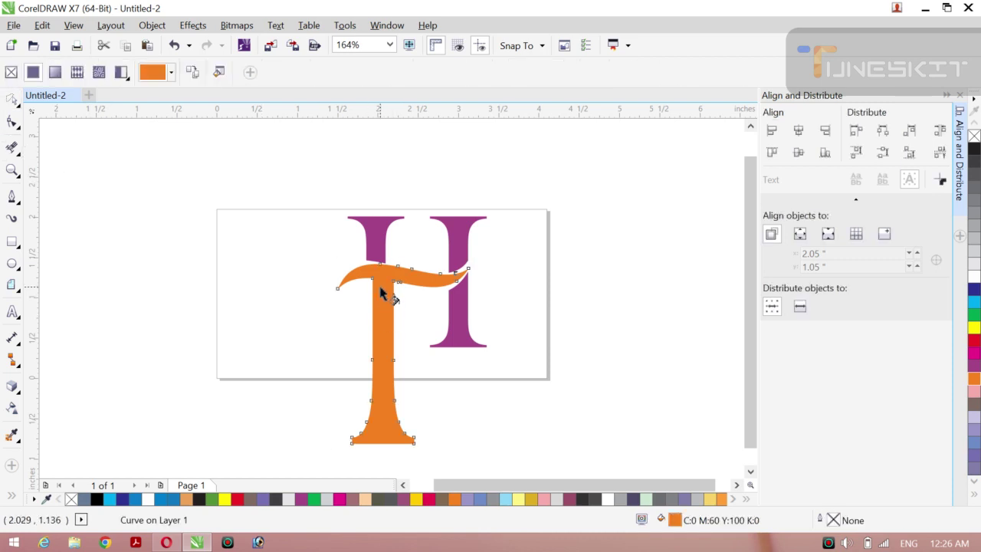
click(380, 433)
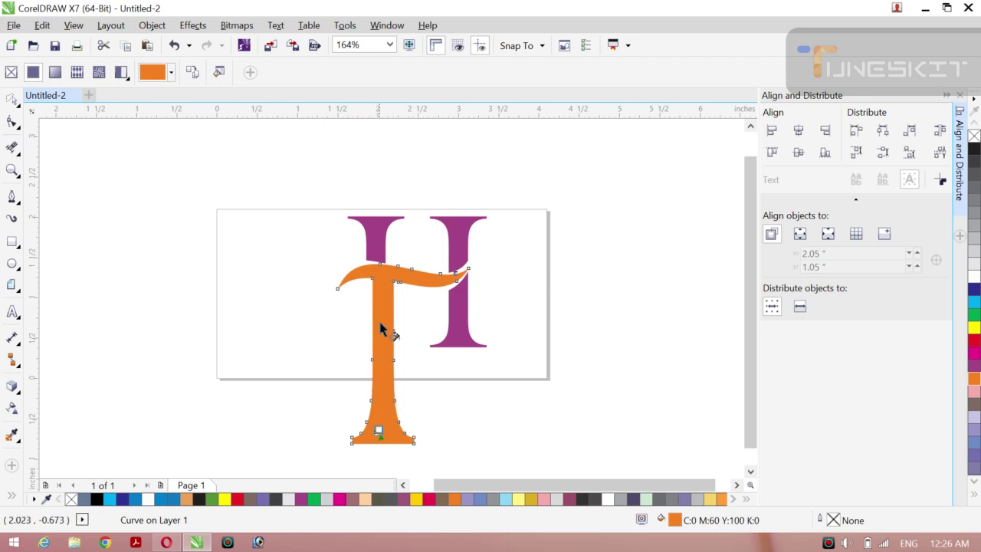
drag(382, 330, 397, 301)
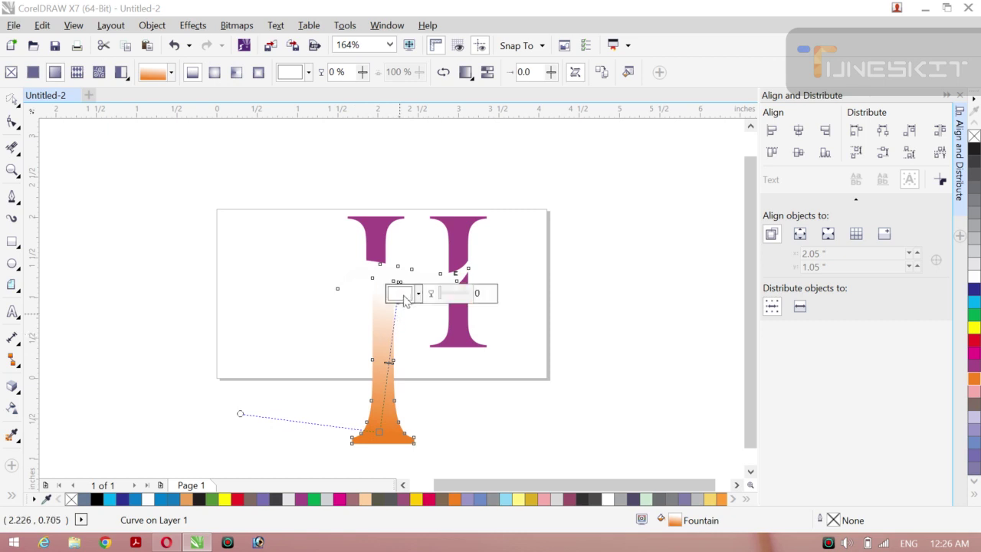
mouse_move(404, 299)
mouse_down()
mouse_move(401, 368)
mouse_move(390, 361)
mouse_move(396, 291)
mouse_move(398, 307)
mouse_up()
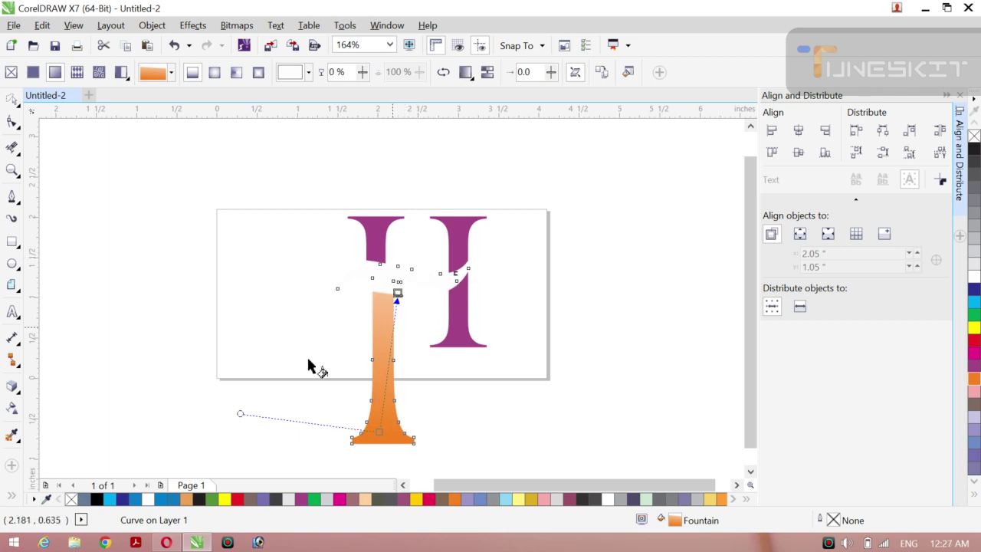
- Slant the T's gradient toward the crossbar's tip and set its end colour to dark red C21 M93 Y87 K12
drag(240, 414, 396, 161)
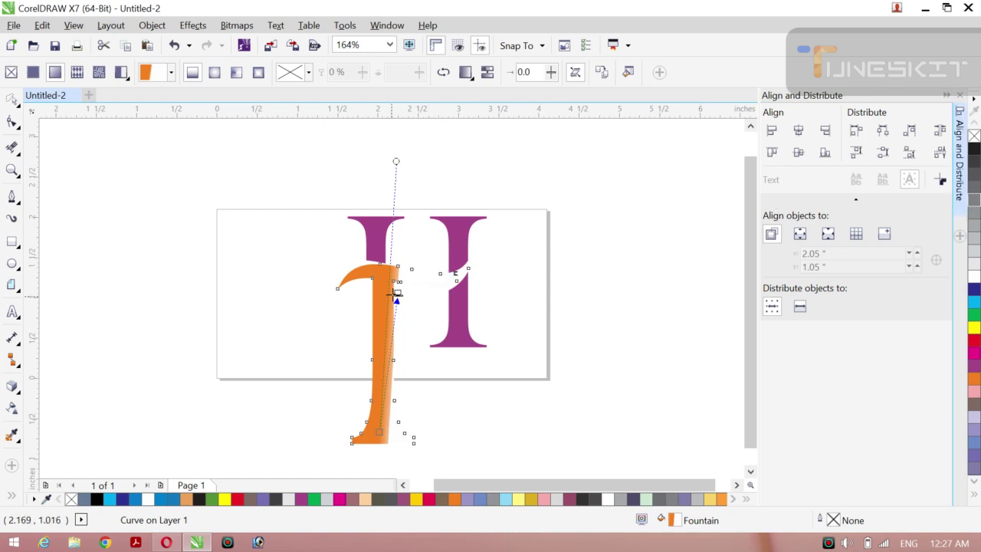
drag(397, 291, 457, 297)
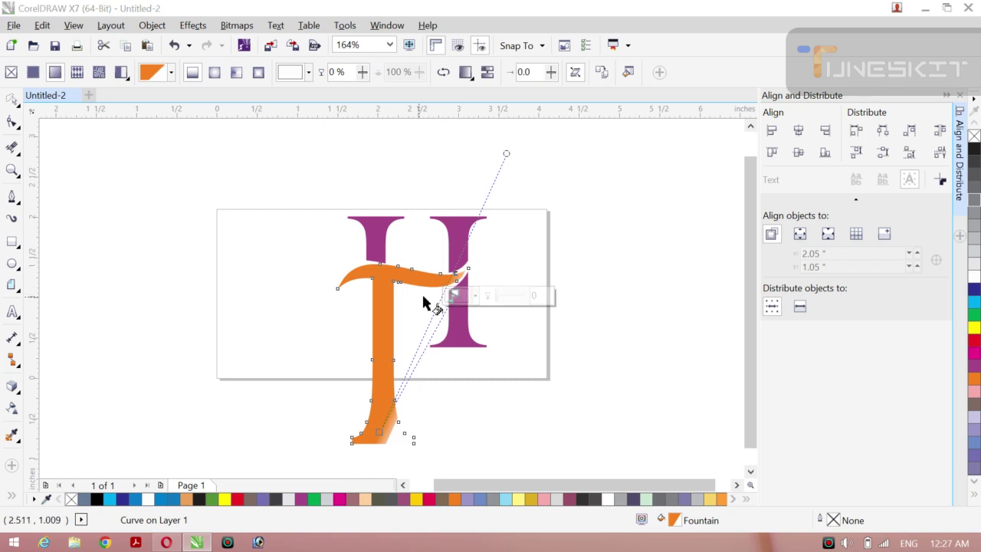
click(476, 296)
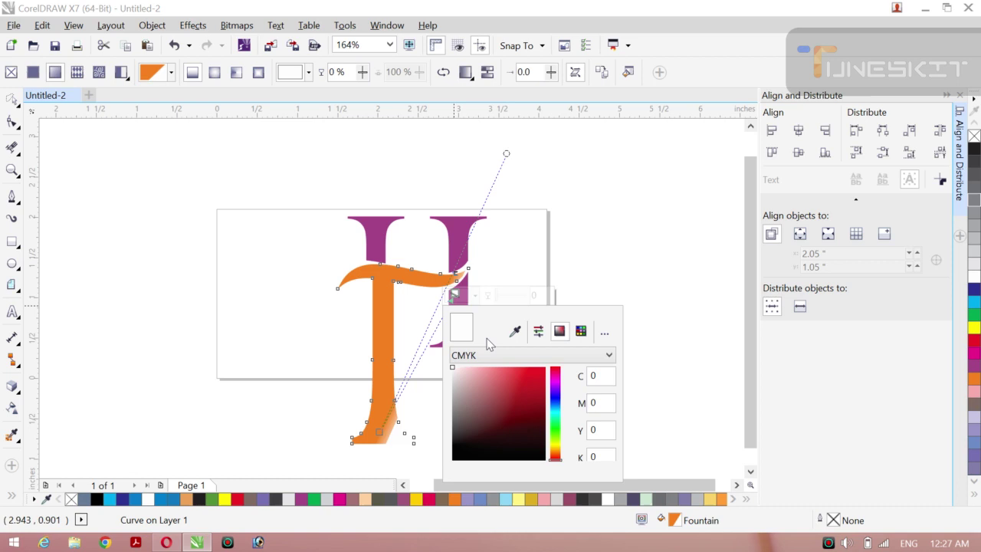
click(511, 396)
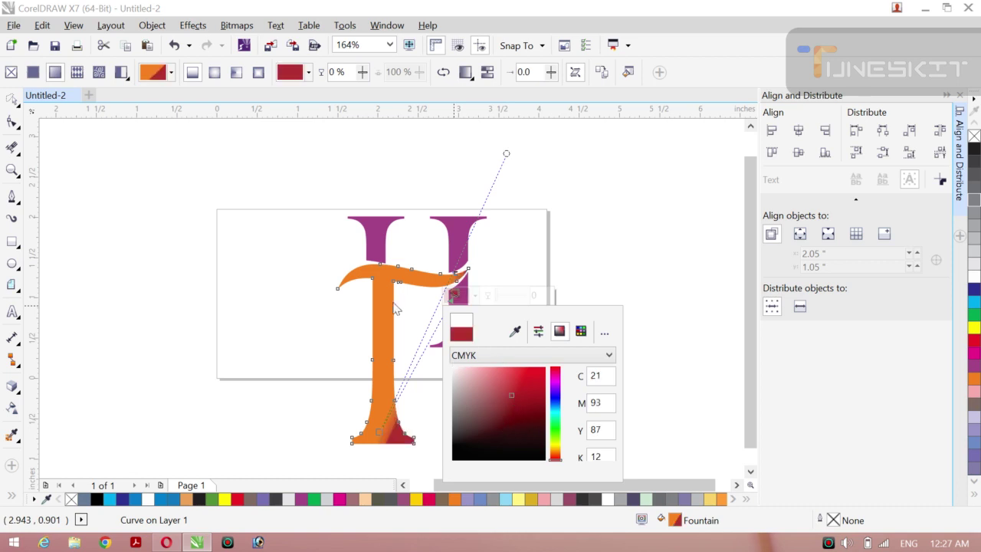
- Move the gradient's orange start outside the T's stem so orange covers the upper part and dark red the lower part
click(381, 435)
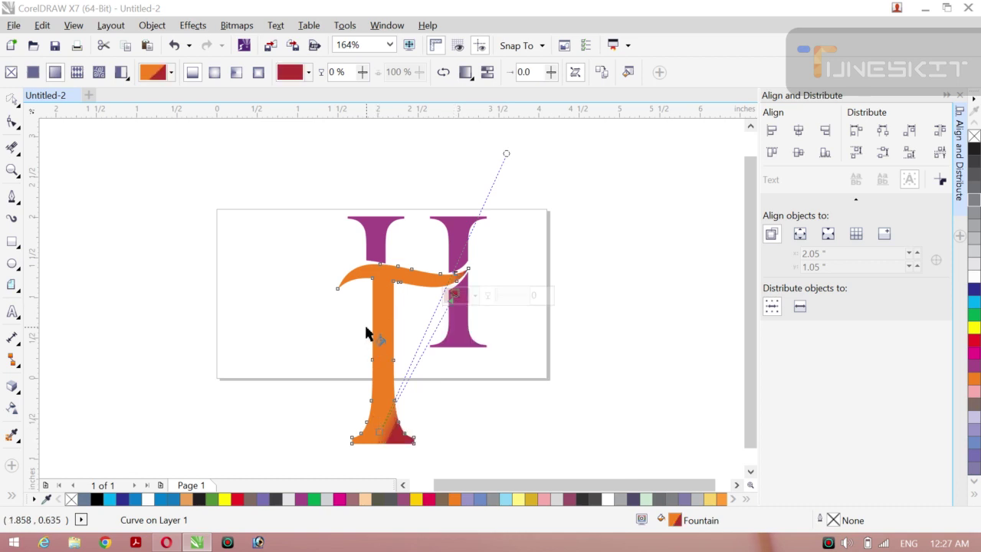
drag(381, 434, 334, 408)
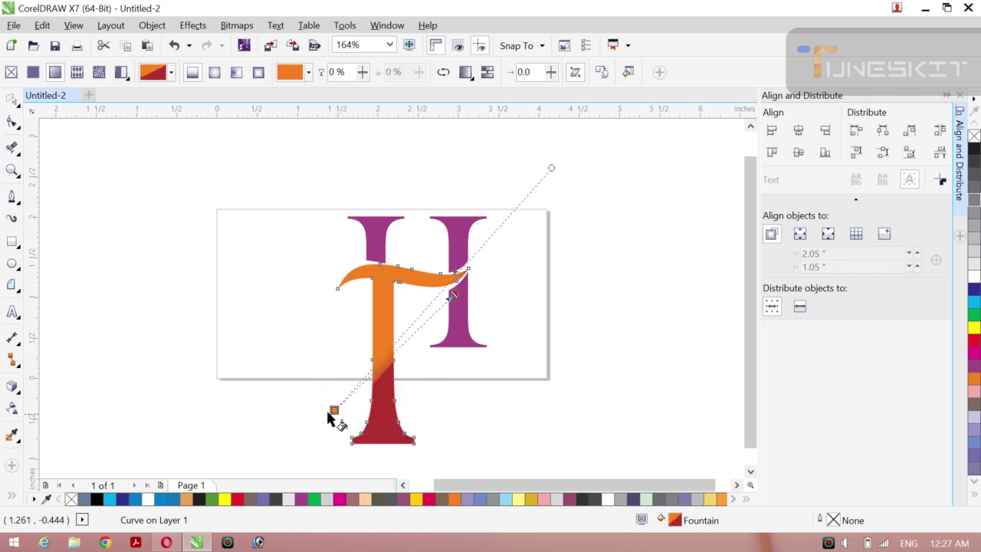
drag(333, 410, 318, 383)
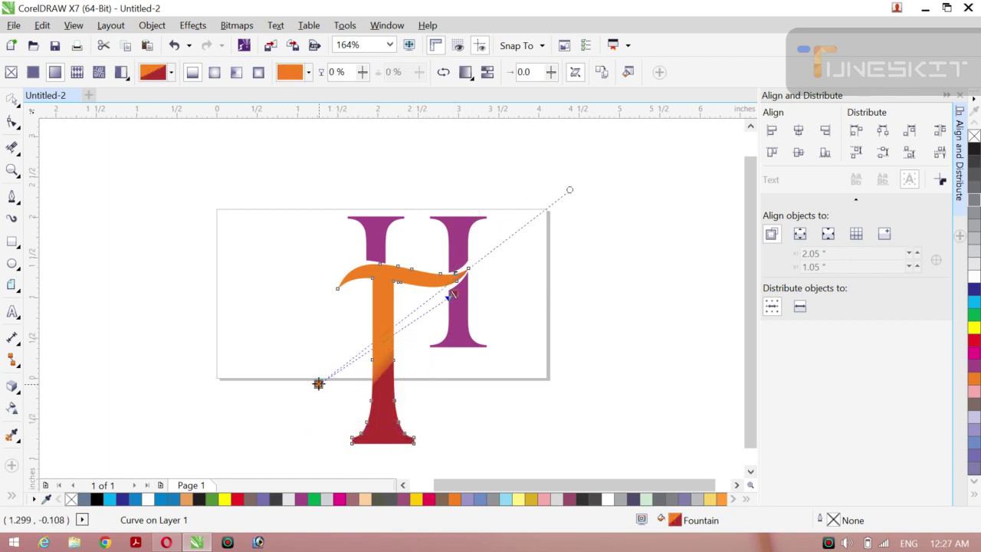
click(375, 274)
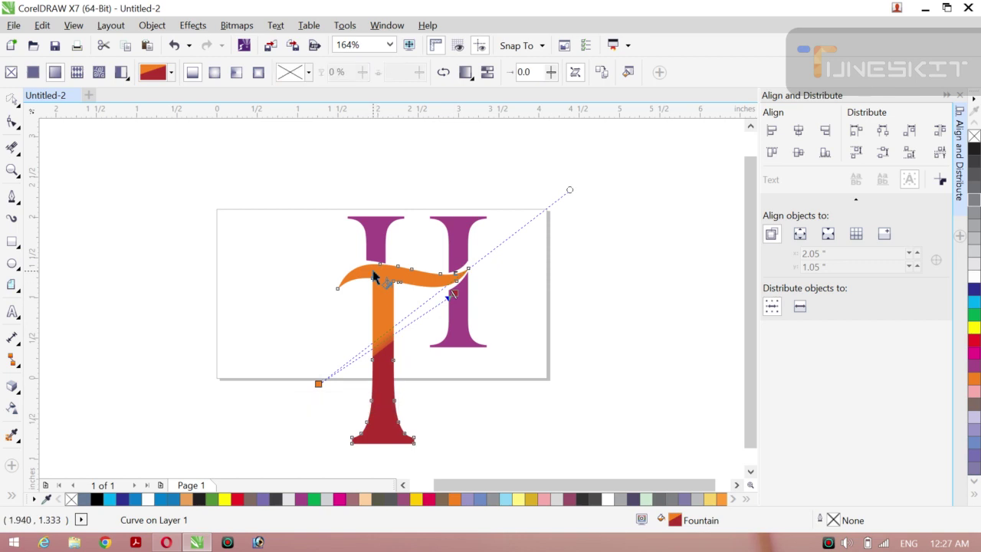
drag(357, 292, 569, 189)
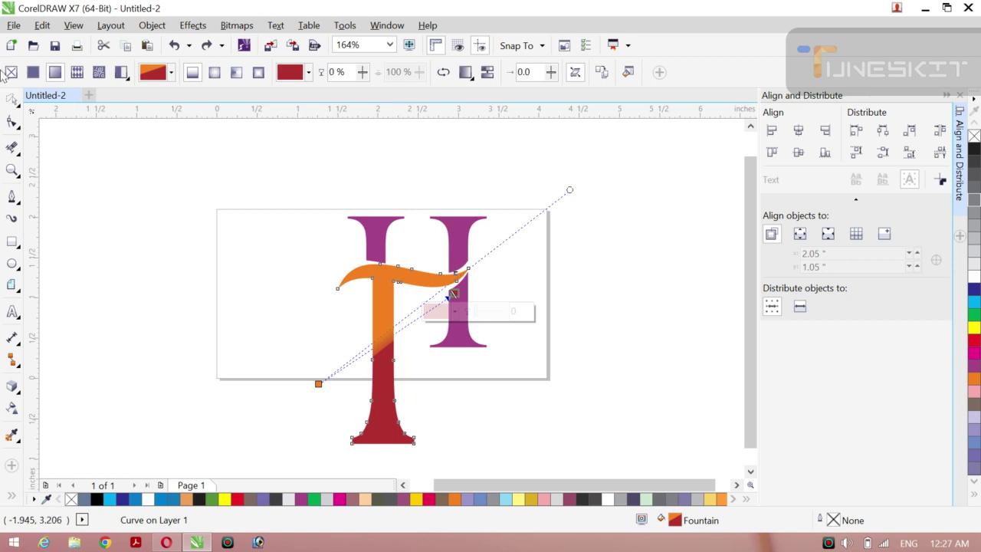
click(12, 100)
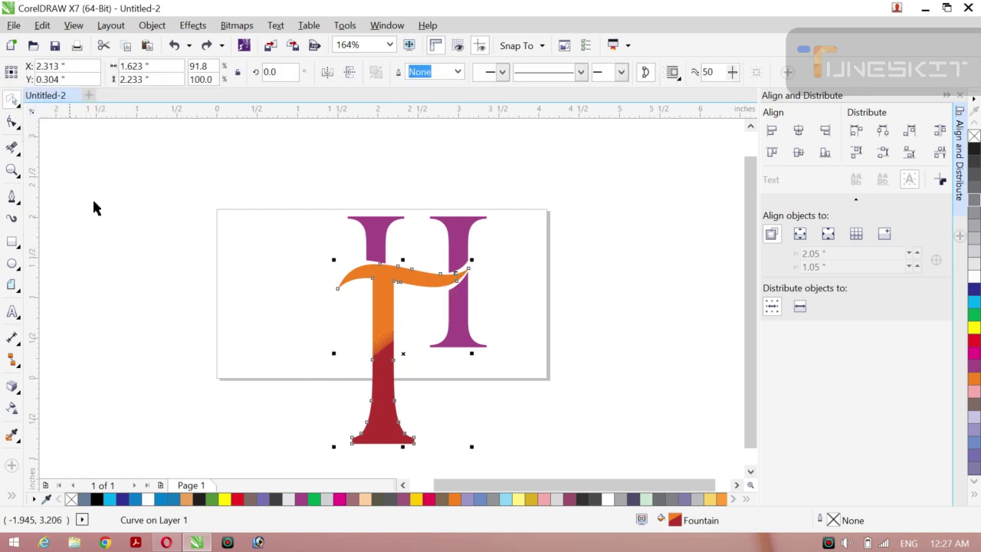
click(160, 207)
- Apply a purple-to-white gradient to the lower right piece of the H and change it to a conical fountain fill
click(463, 323)
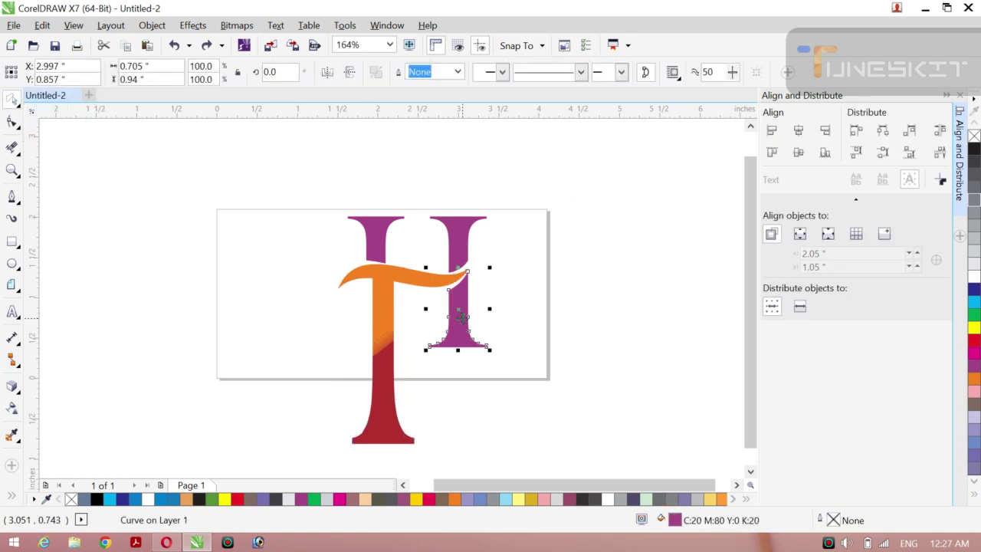
key(g)
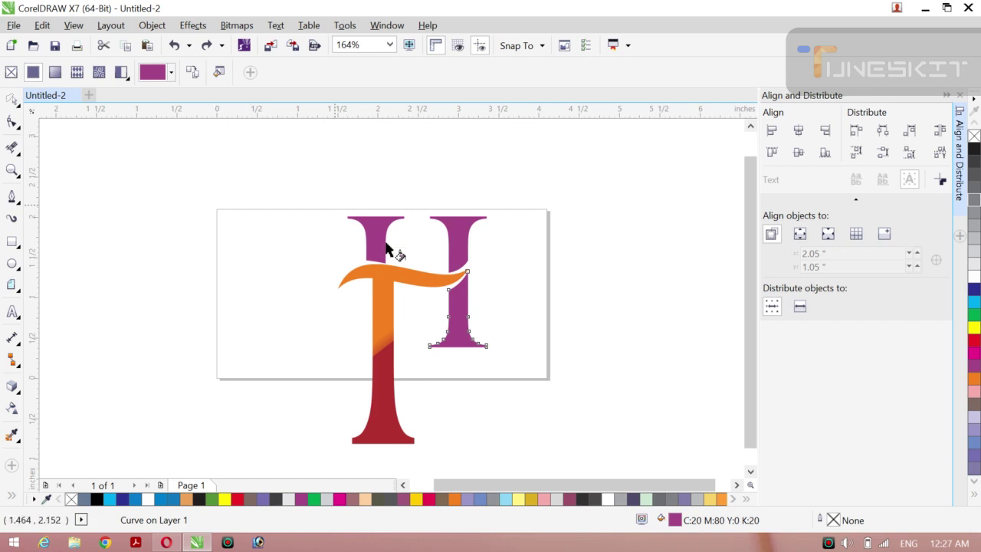
drag(453, 357, 488, 289)
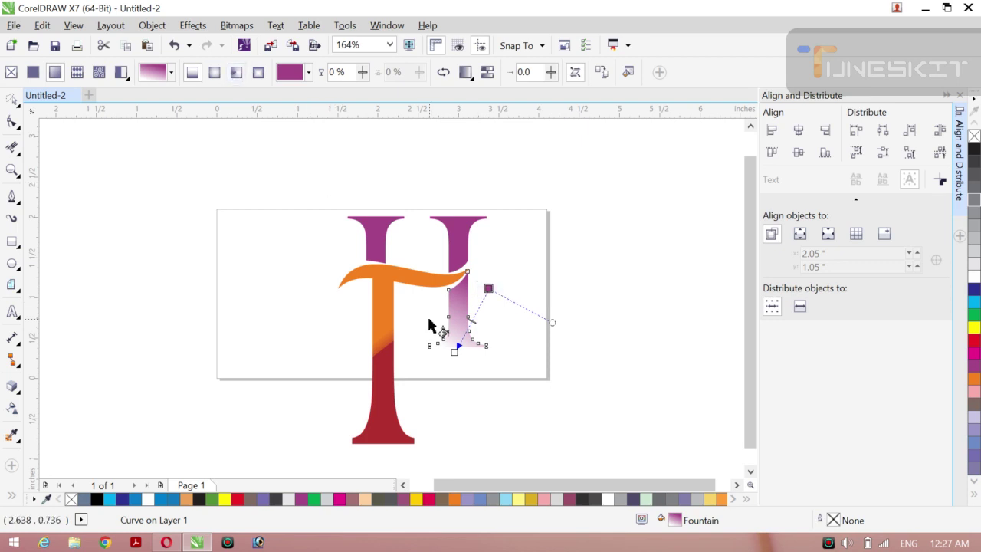
click(237, 73)
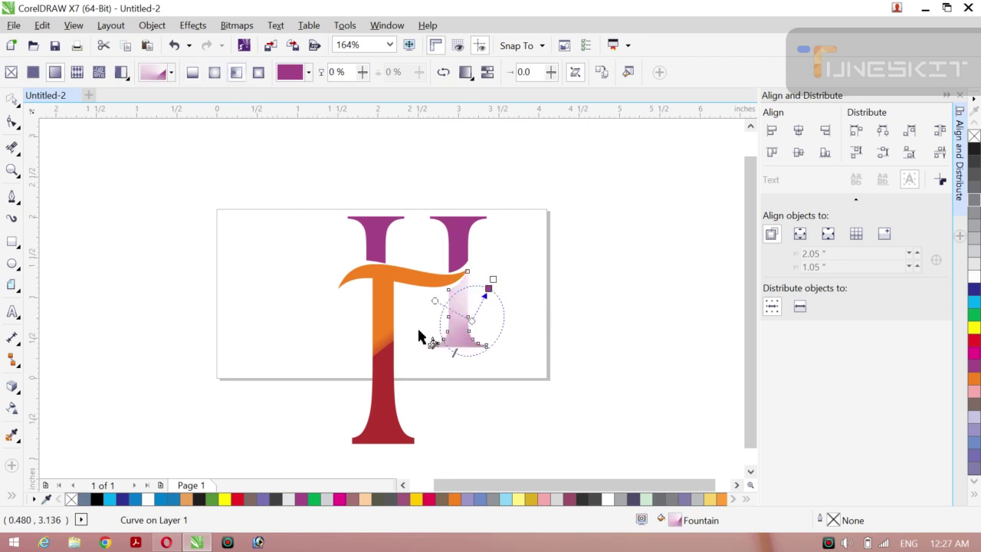
- Reposition the conical gradient so it centres on the foot's outer corner near the T and extends up to the crossbar
drag(456, 336, 444, 352)
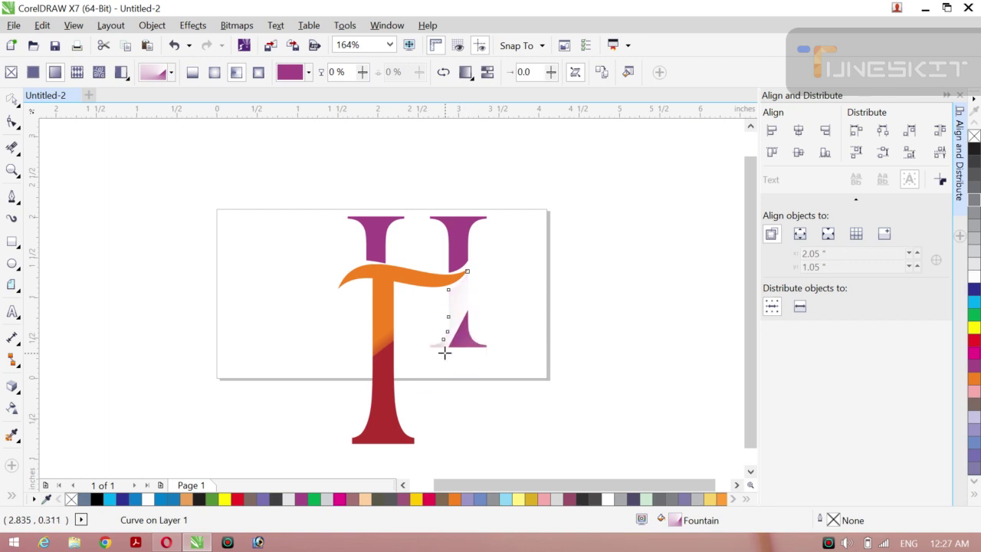
drag(466, 312, 450, 283)
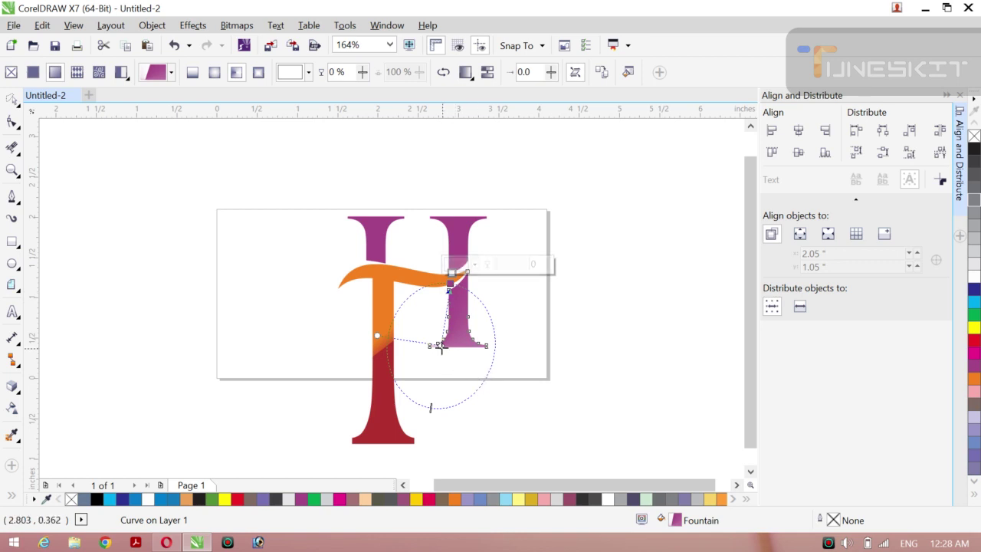
drag(441, 346, 430, 345)
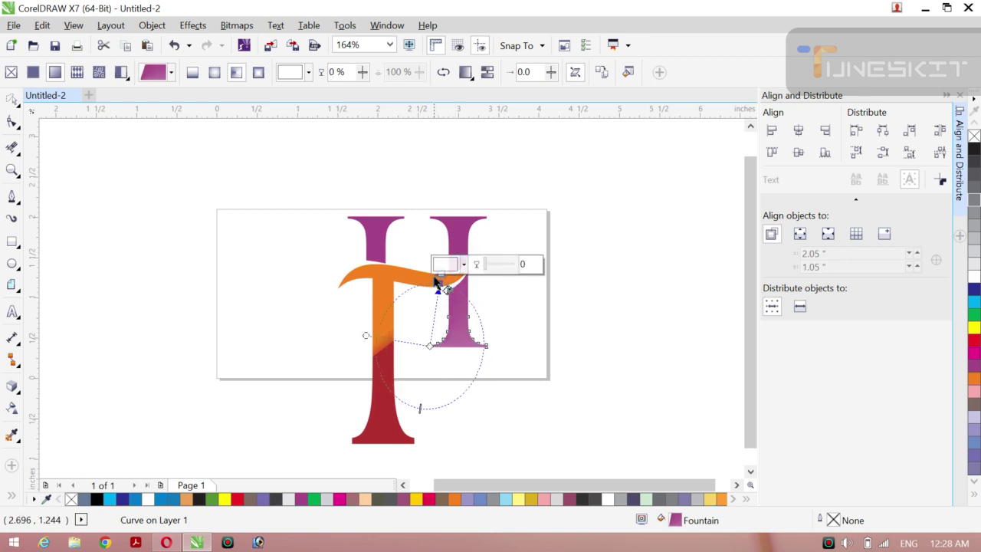
- Give the upper left piece of the H a diagonal linear gradient from purple to black
click(376, 243)
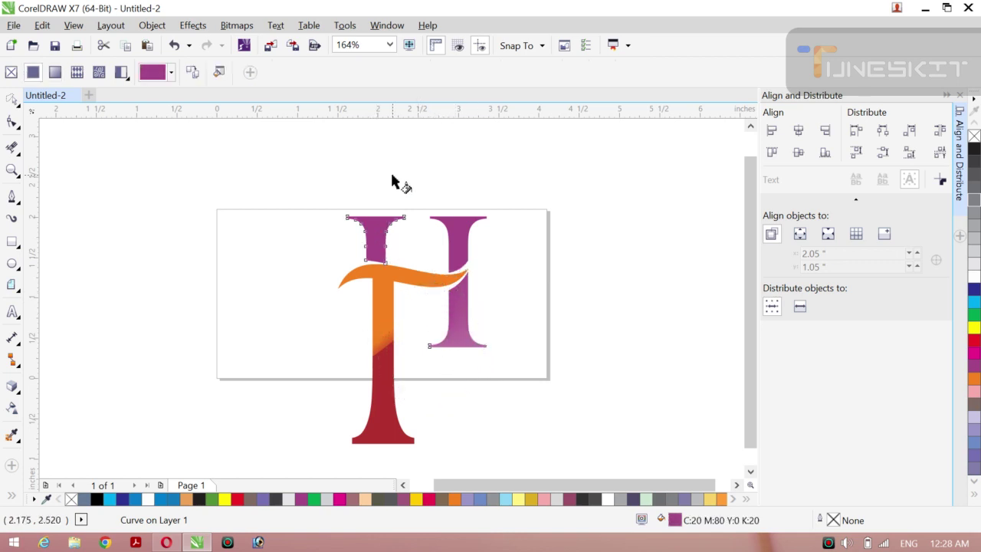
drag(386, 235, 406, 235)
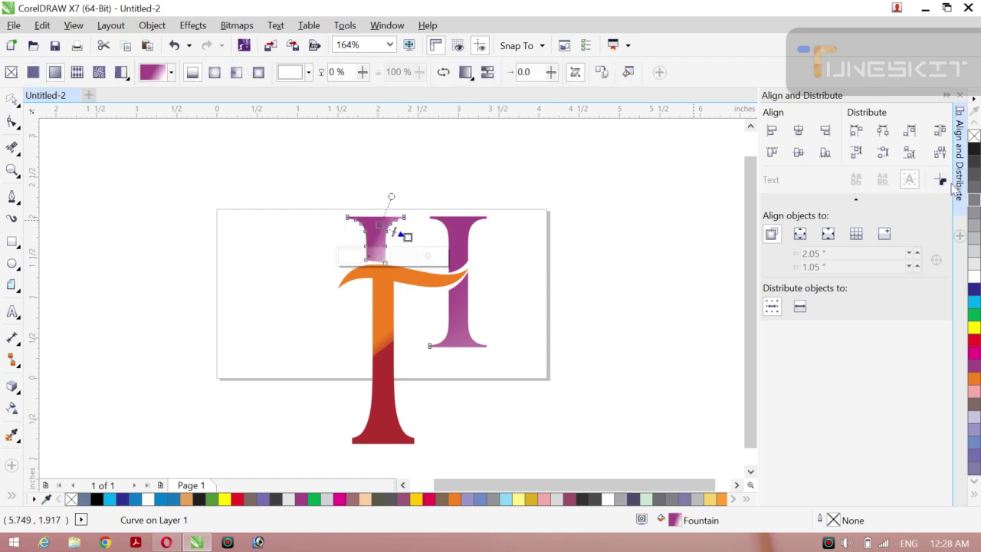
click(974, 149)
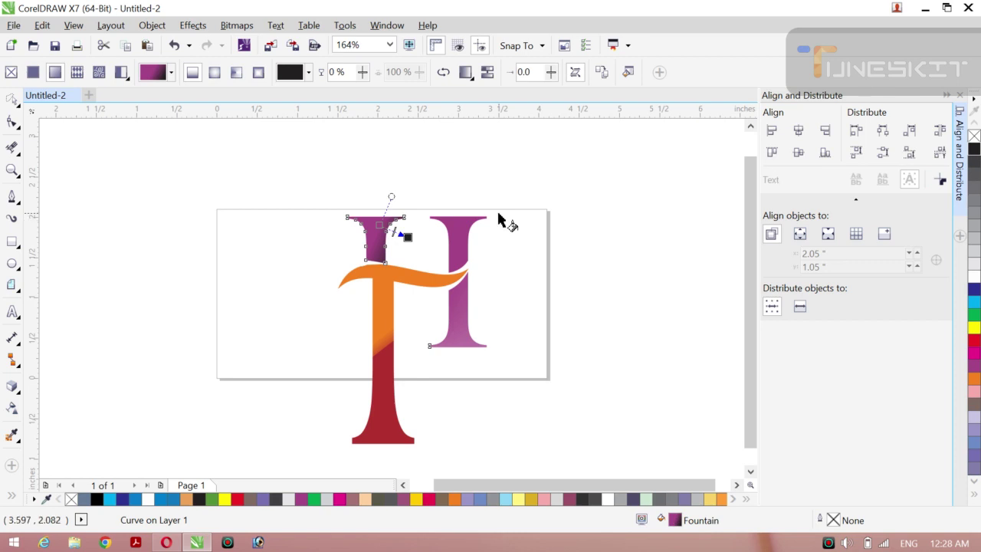
- Give the upper right piece of the H a linear purple-to-black gradient that darkens toward the T's crossbar
click(464, 233)
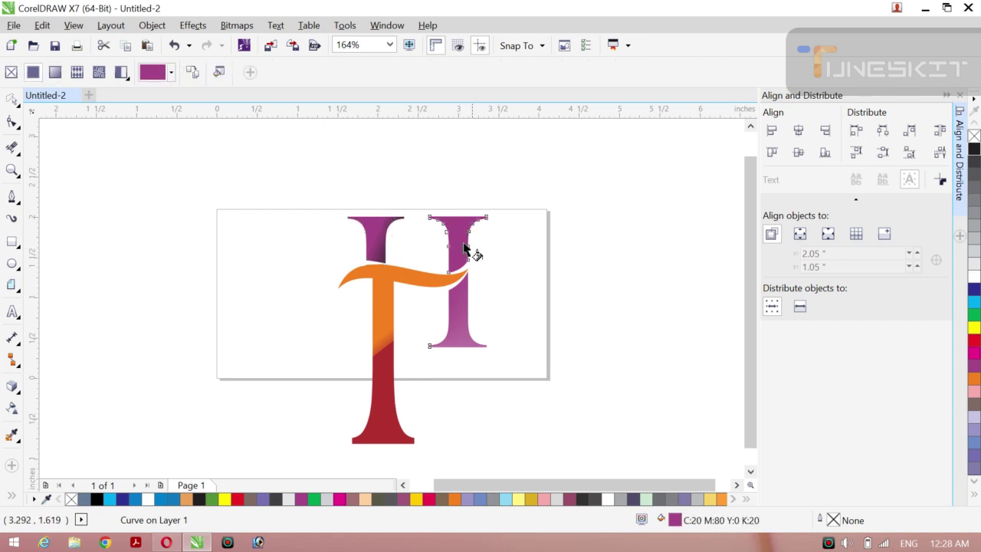
drag(470, 250, 468, 226)
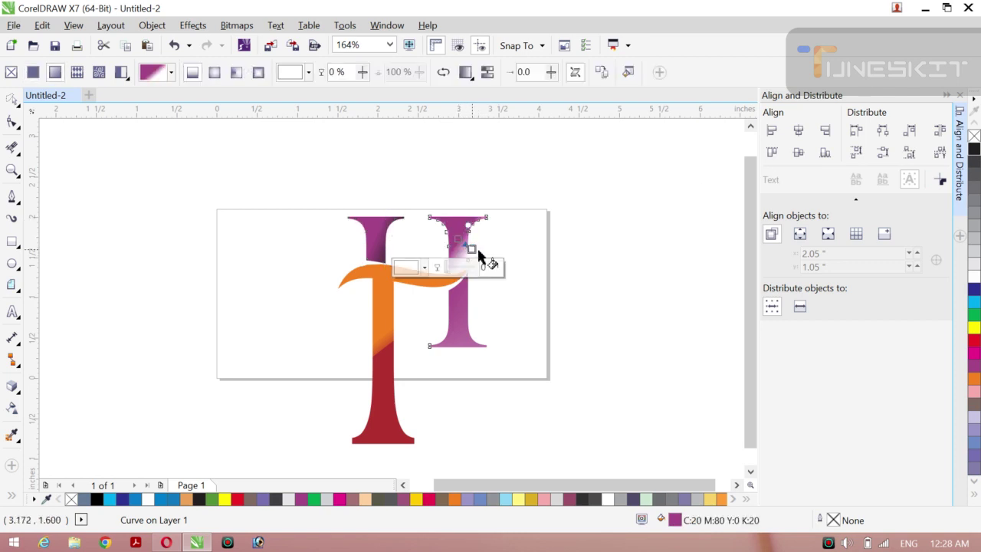
click(976, 151)
click(685, 191)
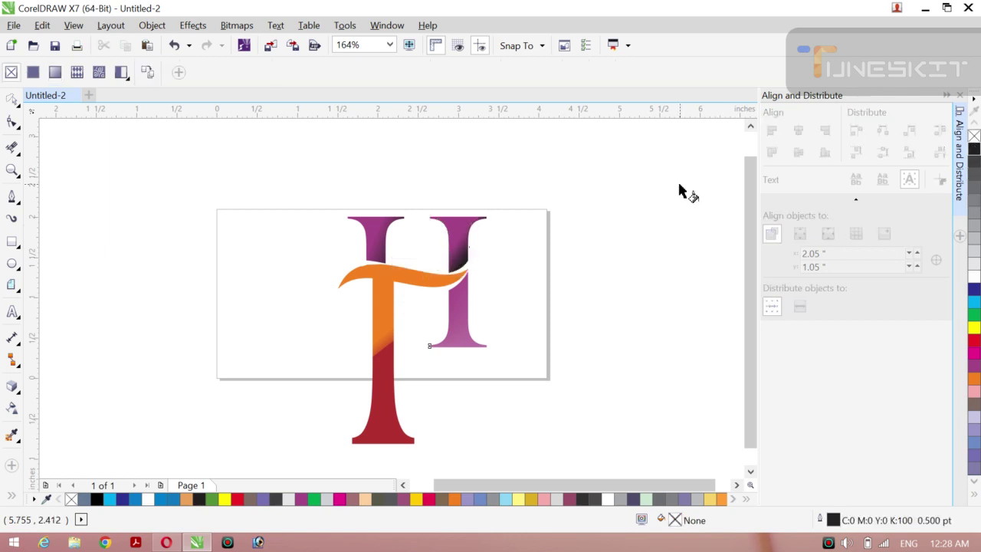
- Redraw the conical gradient on the lower right piece of the H as a short one in mid-stem, set its end colour to black and deselect the piece
click(460, 313)
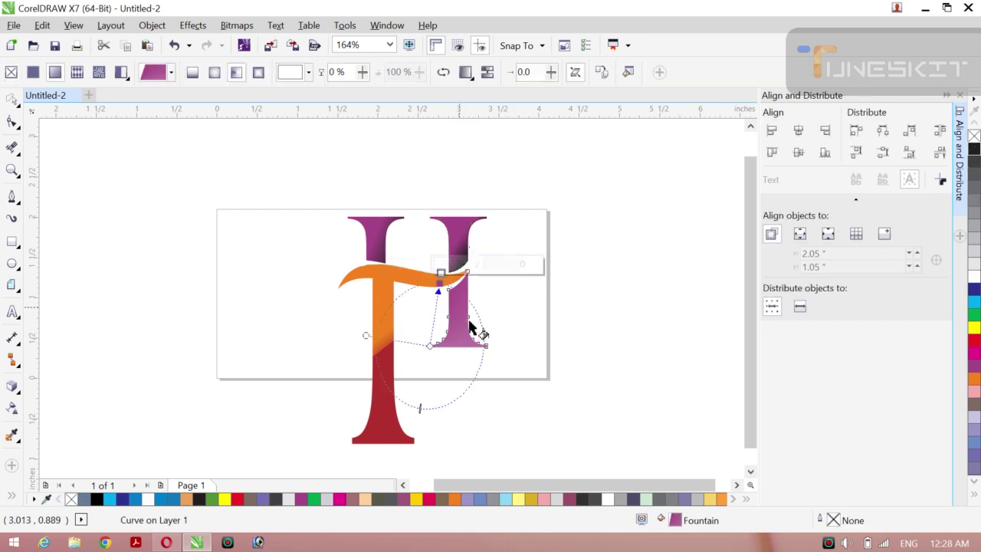
drag(463, 320, 477, 332)
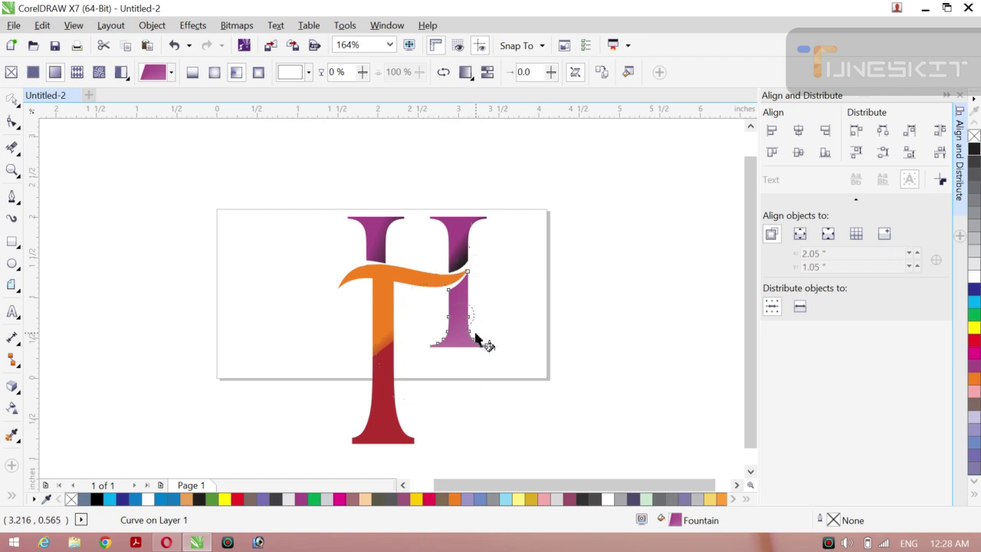
click(974, 150)
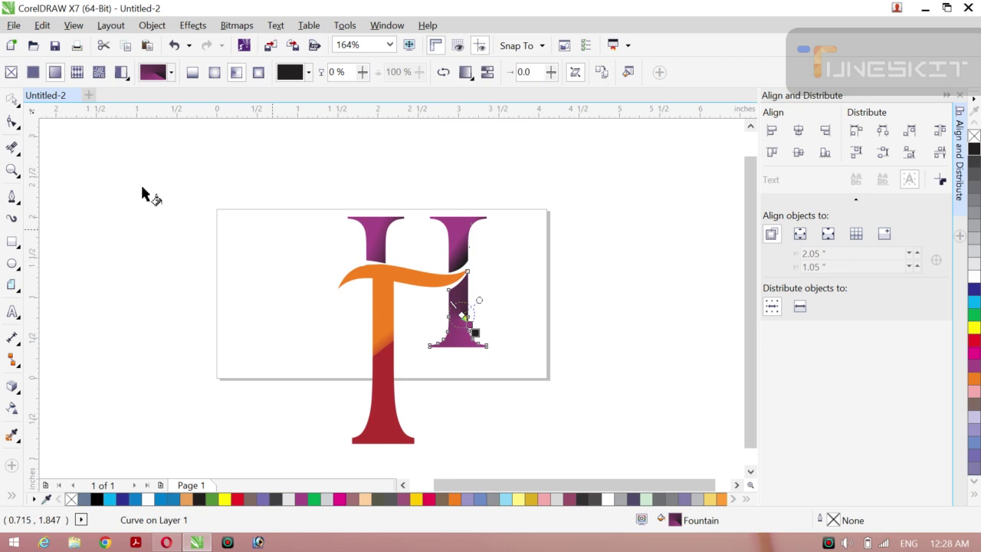
click(12, 100)
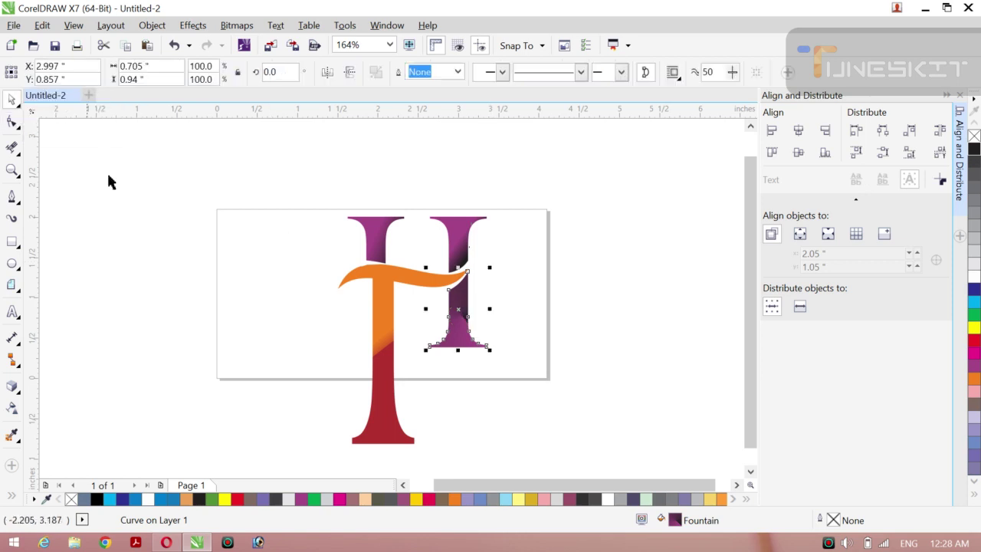
click(106, 171)
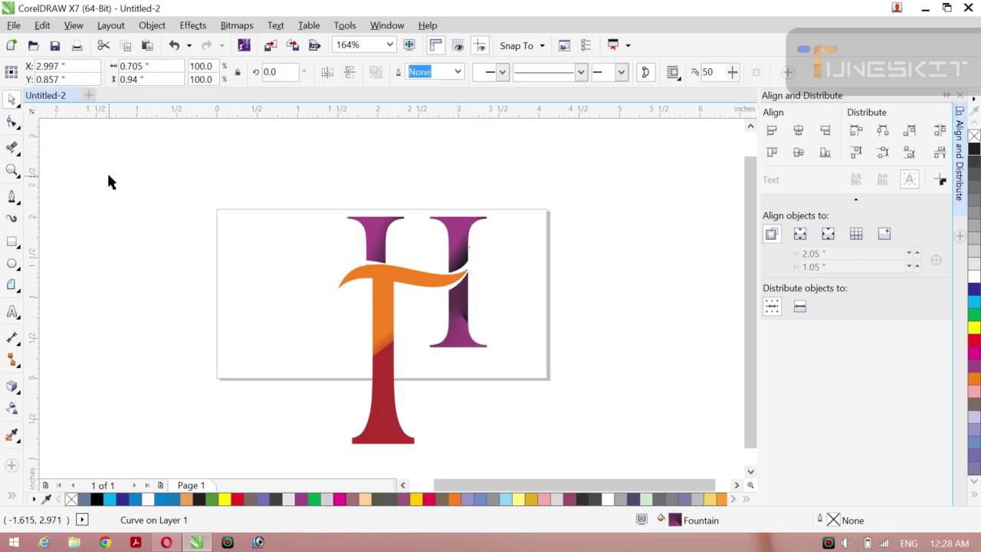
- Redraw the T's linear gradient as a short diagonal from the crossbar joint into the upper stem and set its end colour to black
click(383, 276)
key(g)
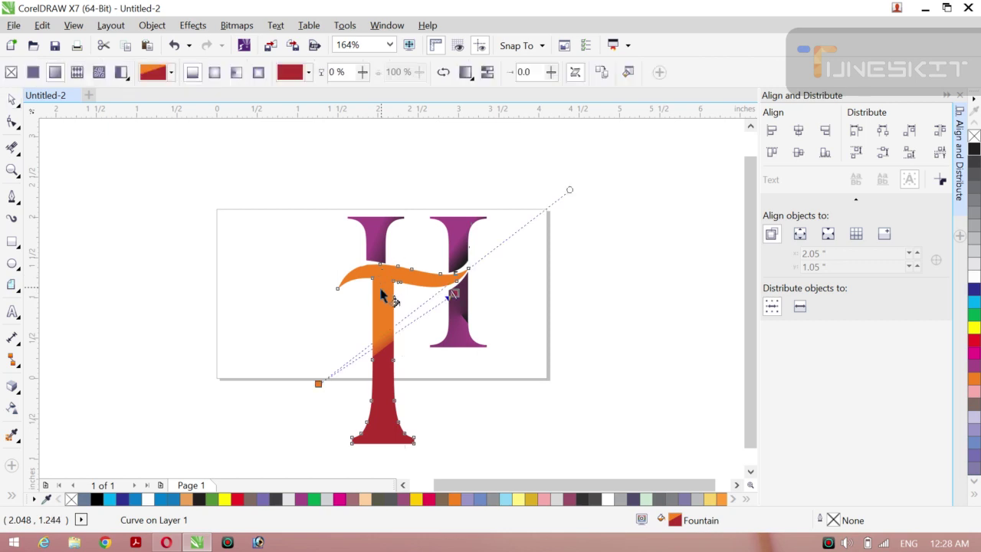
click(404, 320)
click(394, 312)
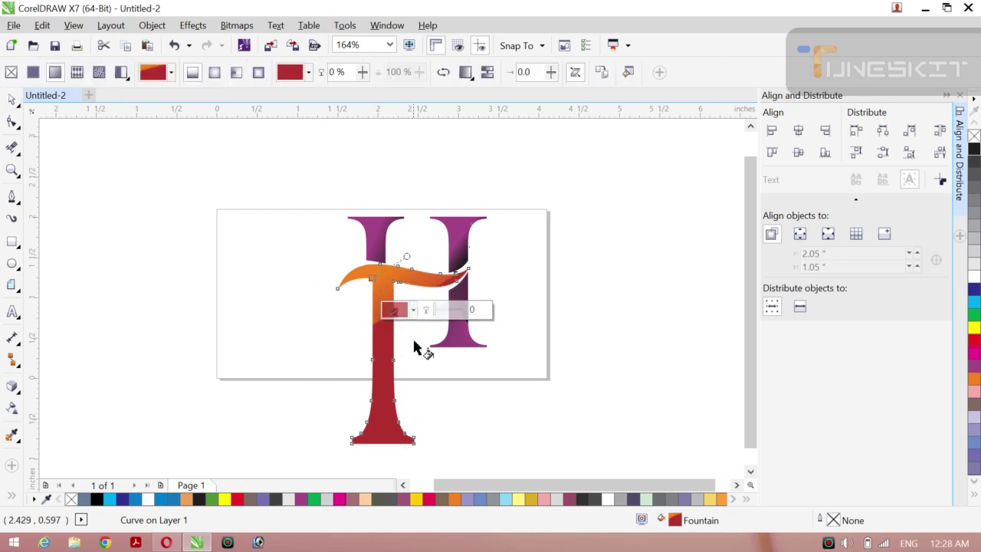
click(975, 148)
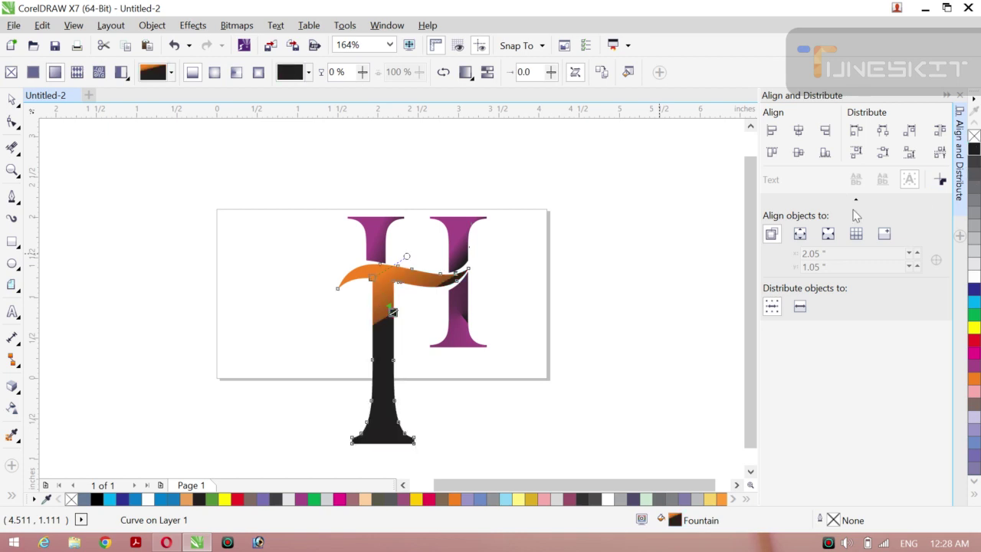
- Try light, medium and dark grey as the end colour of the T's gradient and settle on dark grey
key(ctrl+z)
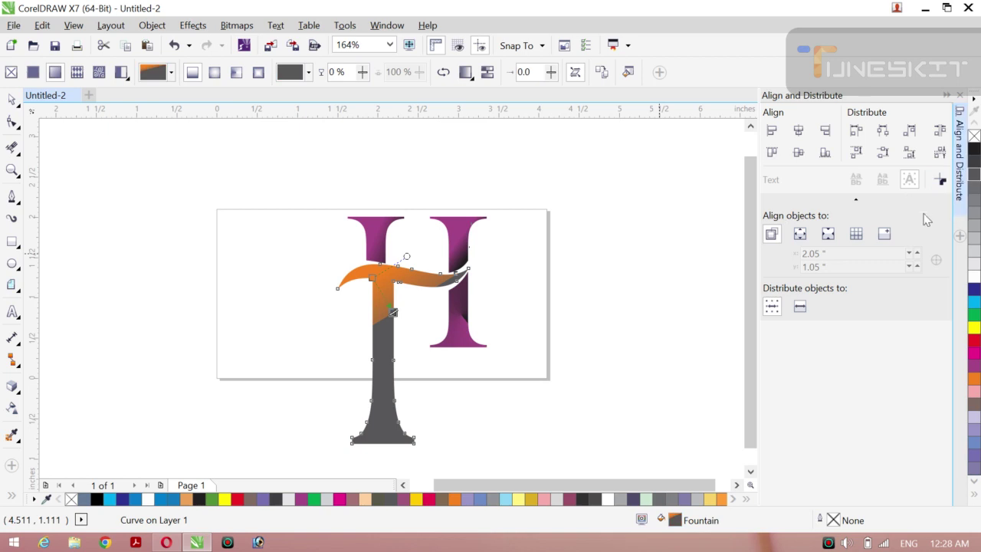
click(975, 256)
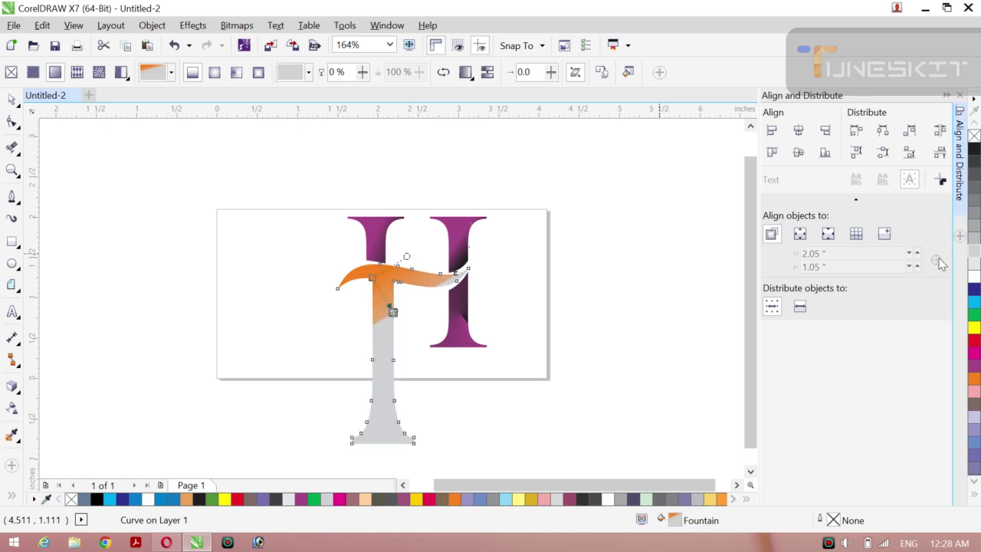
click(974, 221)
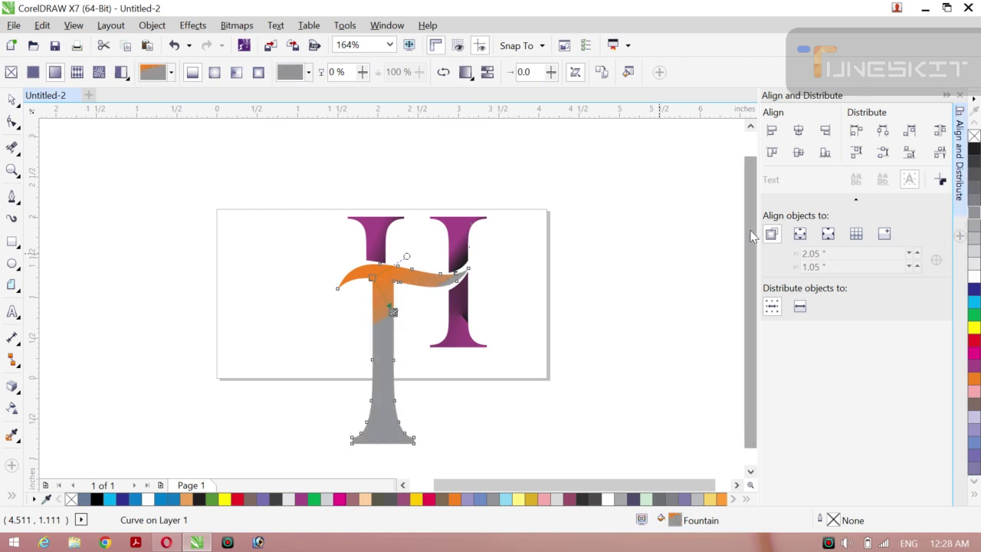
click(975, 178)
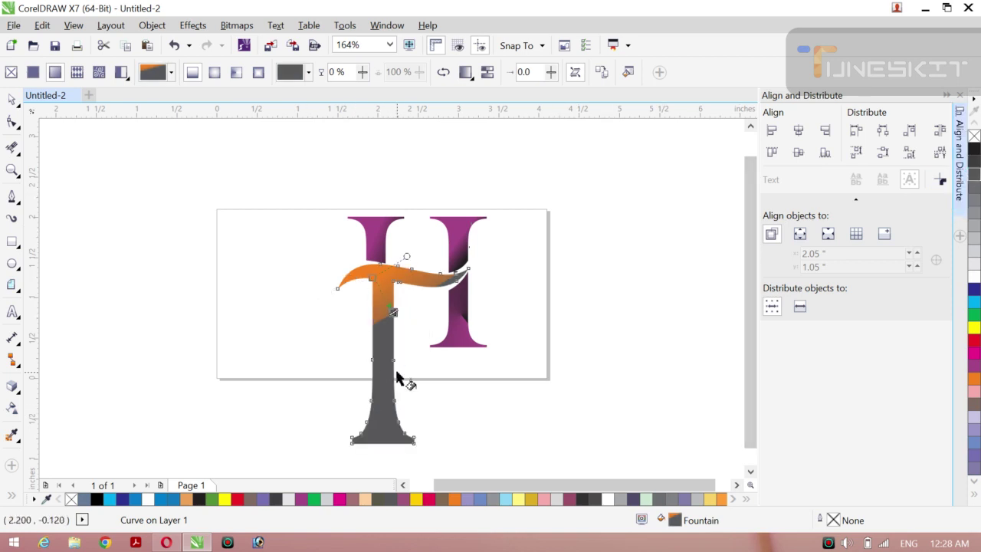
click(392, 312)
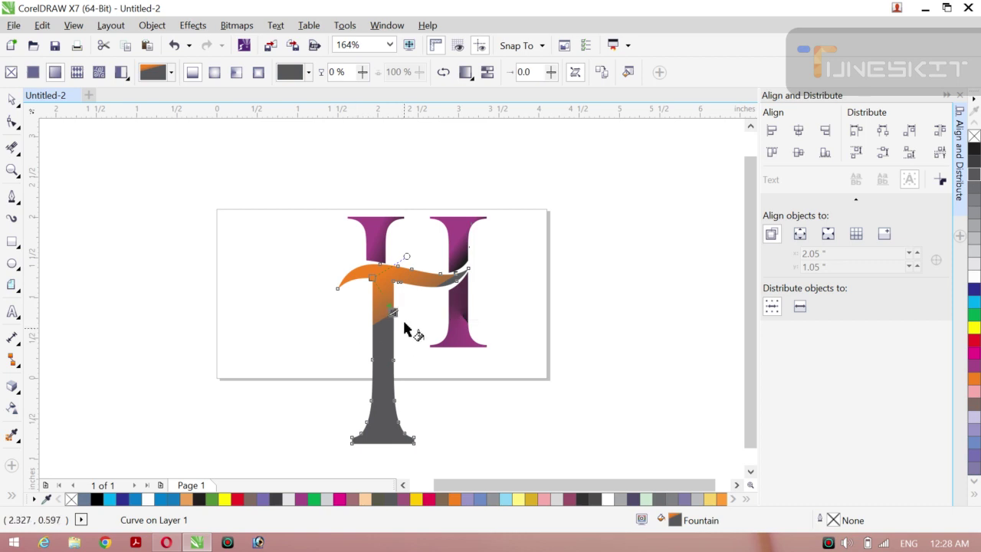
- Extend the T's gradient to below its foot and add a dark grey colour stop at 14% and a medium grey one at 58%
drag(393, 312, 427, 452)
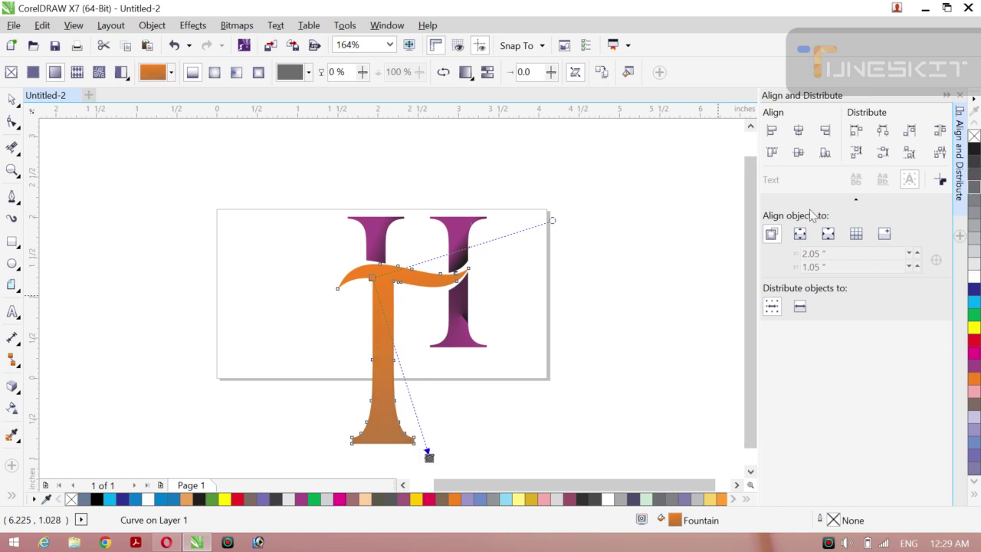
double_click(381, 303)
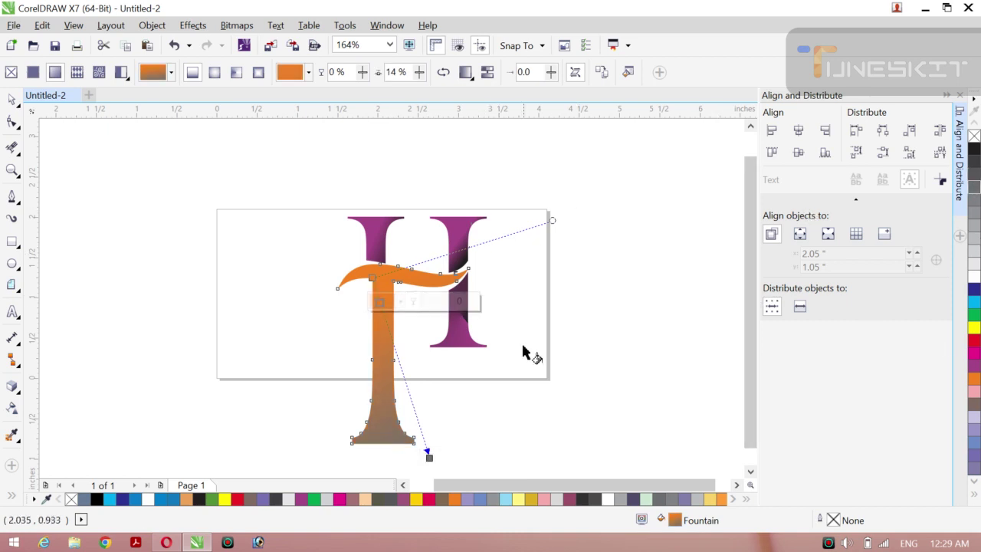
click(973, 159)
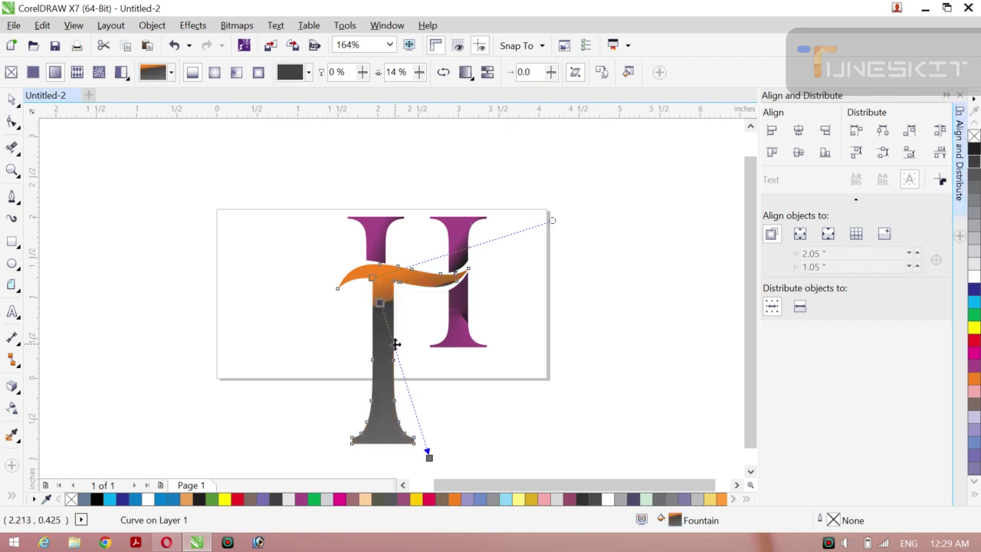
double_click(405, 383)
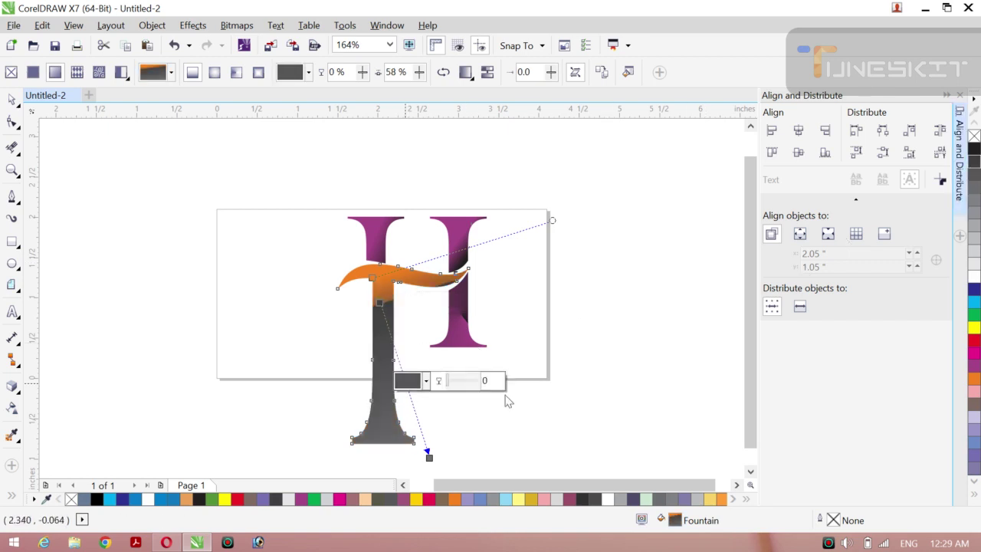
click(975, 201)
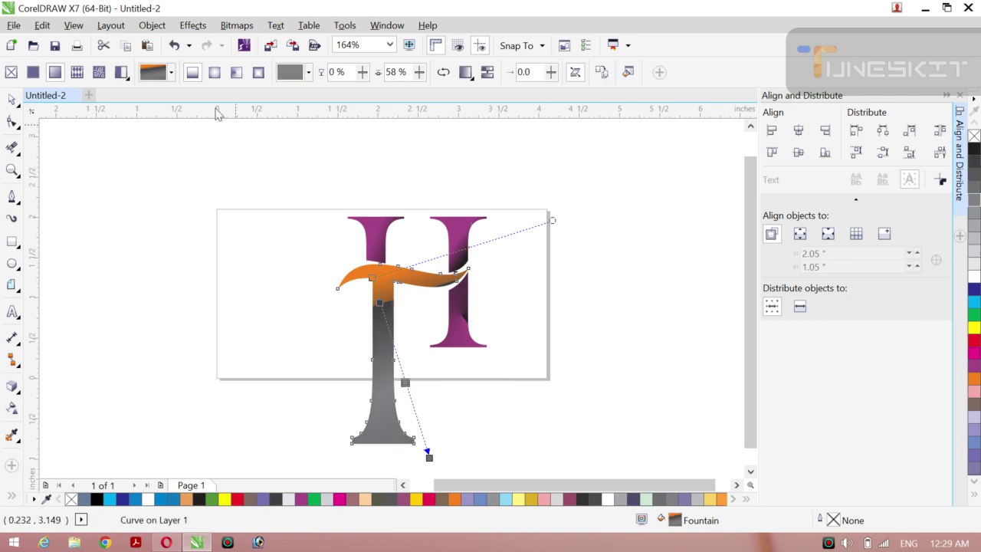
- Change the T's gradient to a conical fountain fill, rotate it and move its centre onto the lower stem
click(236, 72)
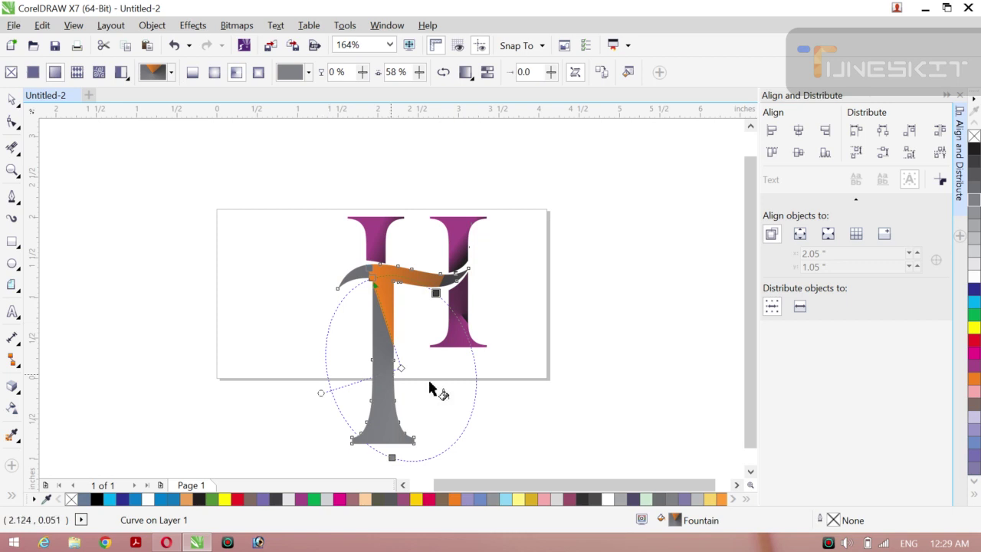
drag(402, 369, 340, 421)
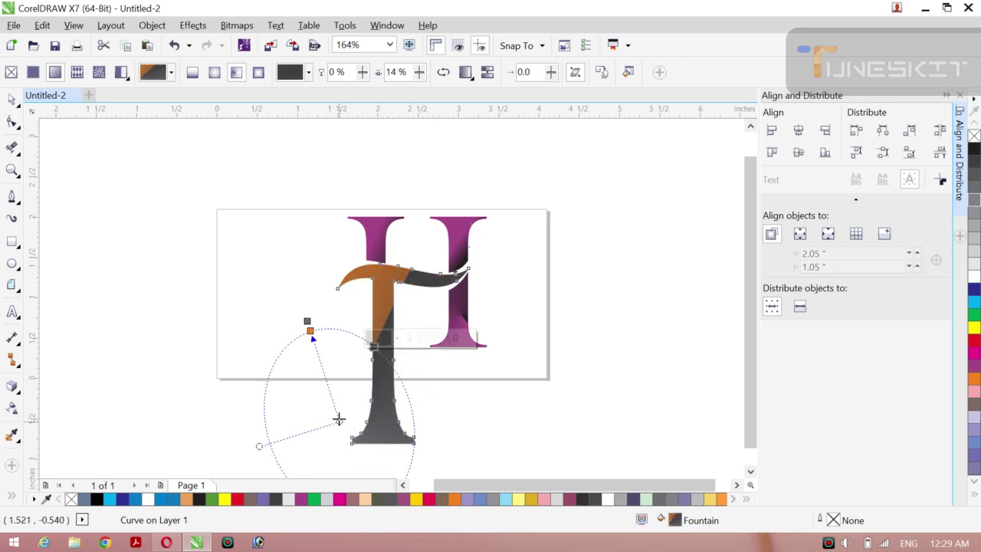
drag(307, 329, 383, 381)
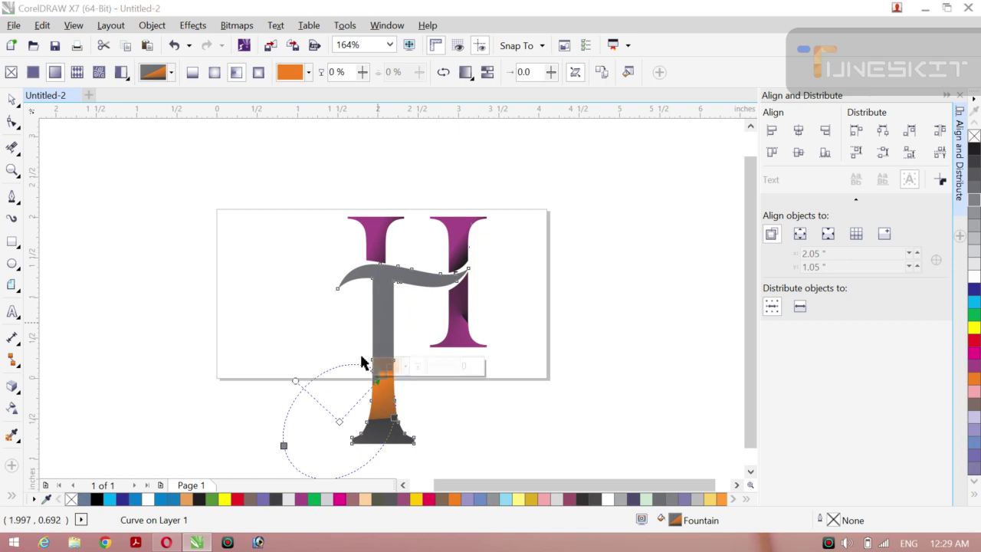
drag(340, 421, 384, 354)
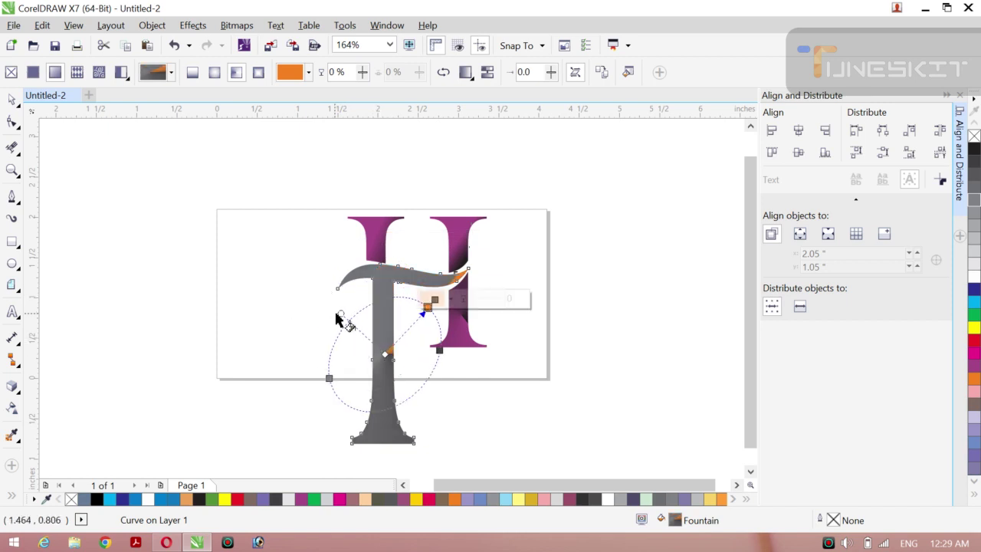
- Stretch and rotate the T's conical gradient, centre it at the base of the foot with orange running up the stem, and deselect the T
drag(341, 313, 258, 334)
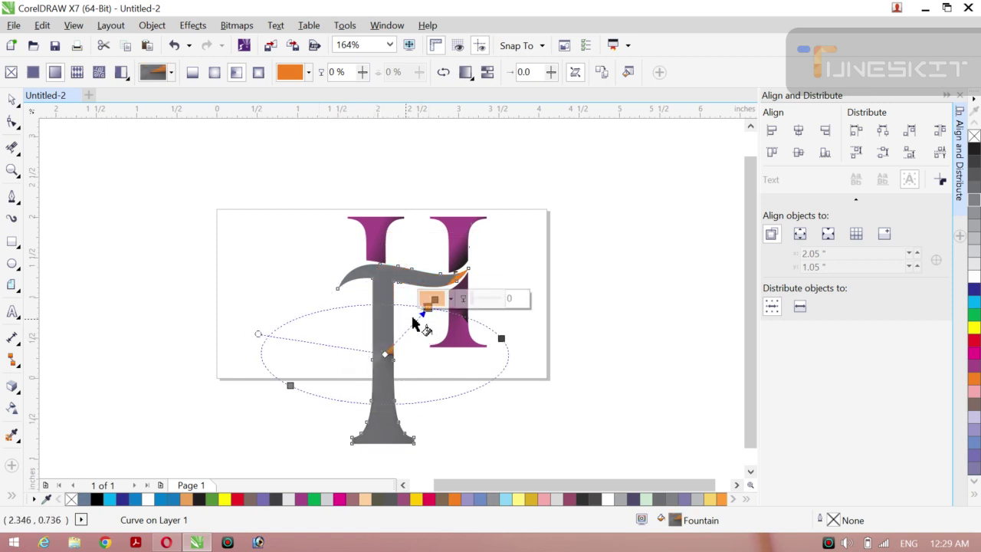
drag(433, 301, 381, 294)
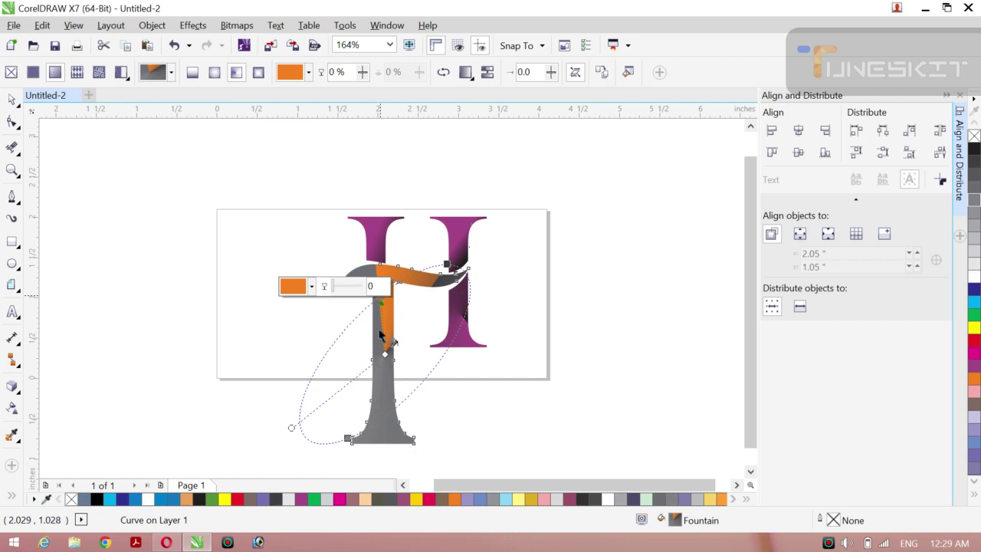
drag(385, 354, 382, 444)
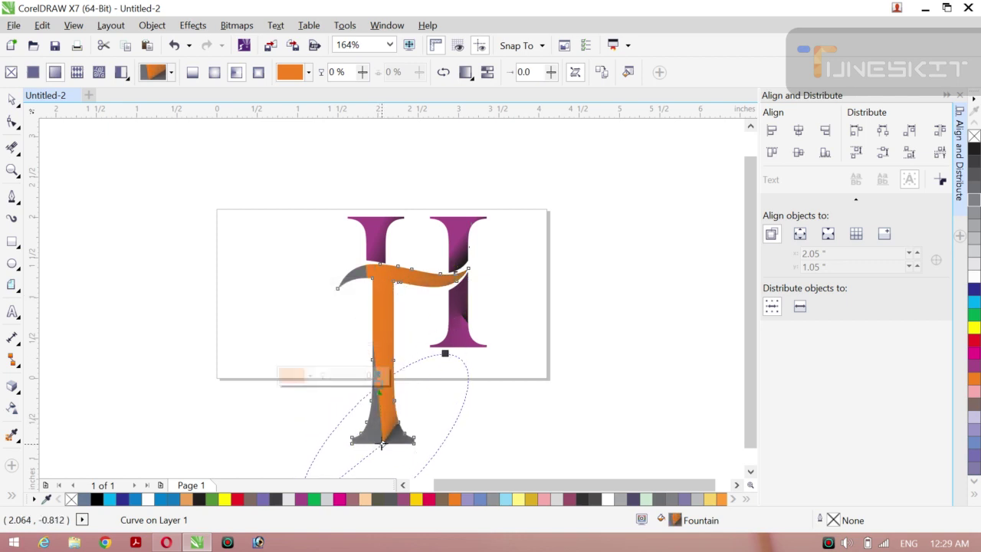
drag(377, 448, 377, 447)
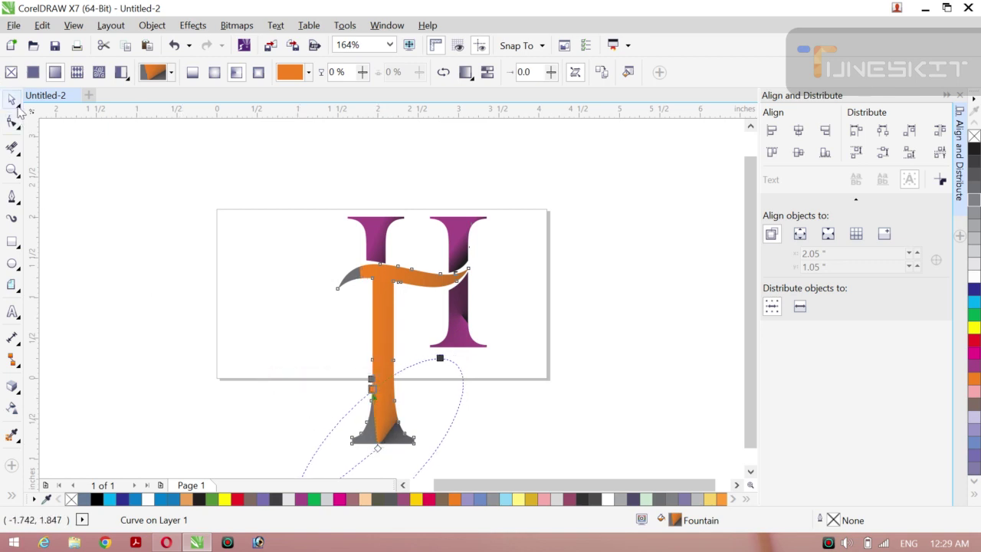
click(12, 100)
click(47, 98)
click(245, 286)
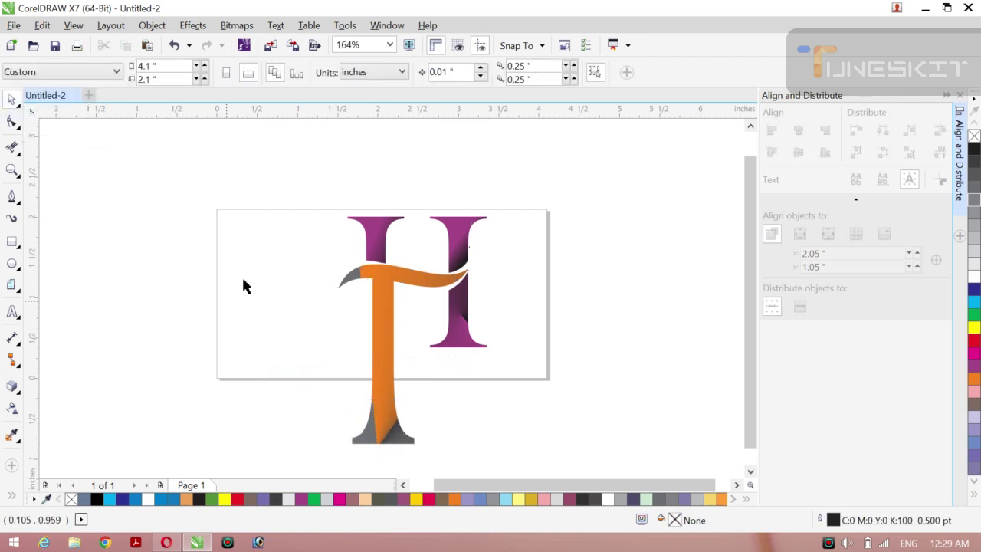
- Group all four pieces of the H and T logo and centre the group on the page
drag(243, 182, 534, 463)
key(ctrl+g)
key(p)
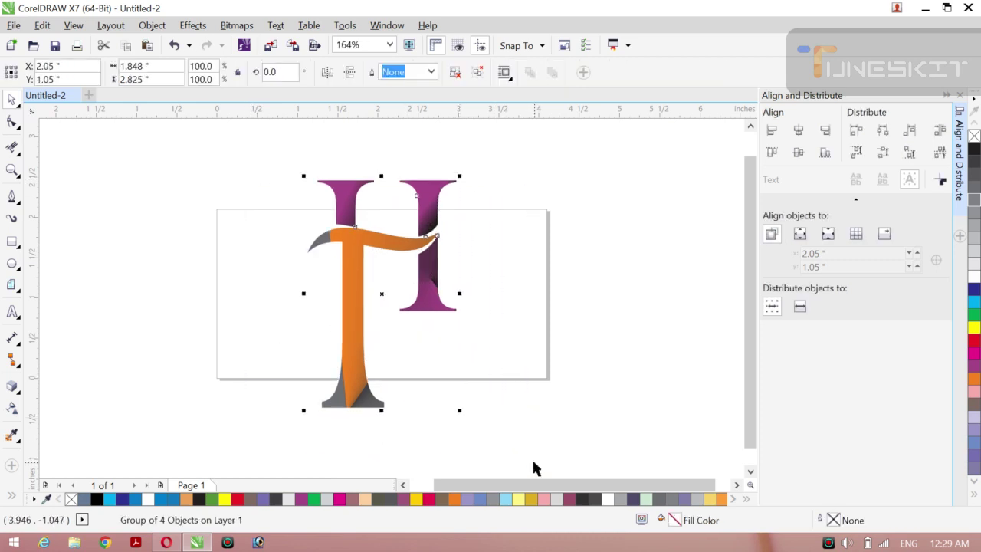
click(483, 223)
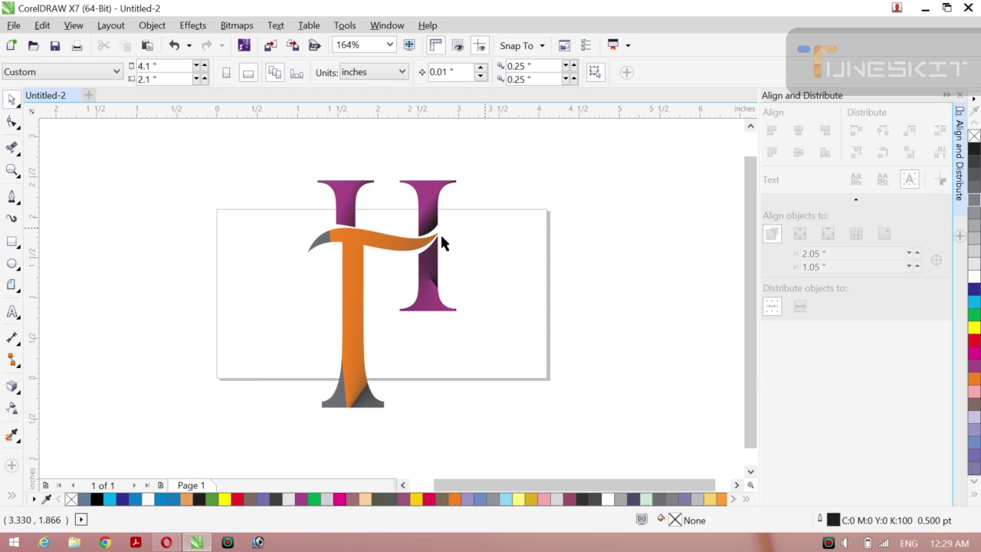
- Enlarge the grouped logo about its centre to about 2.28 by 3.48 inches and deselect it
click(363, 248)
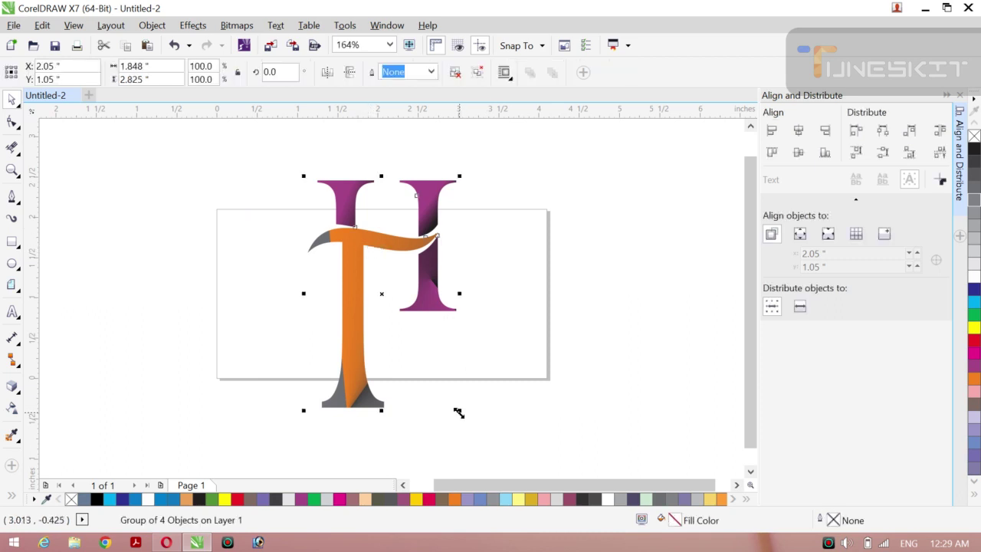
drag(458, 413, 529, 445)
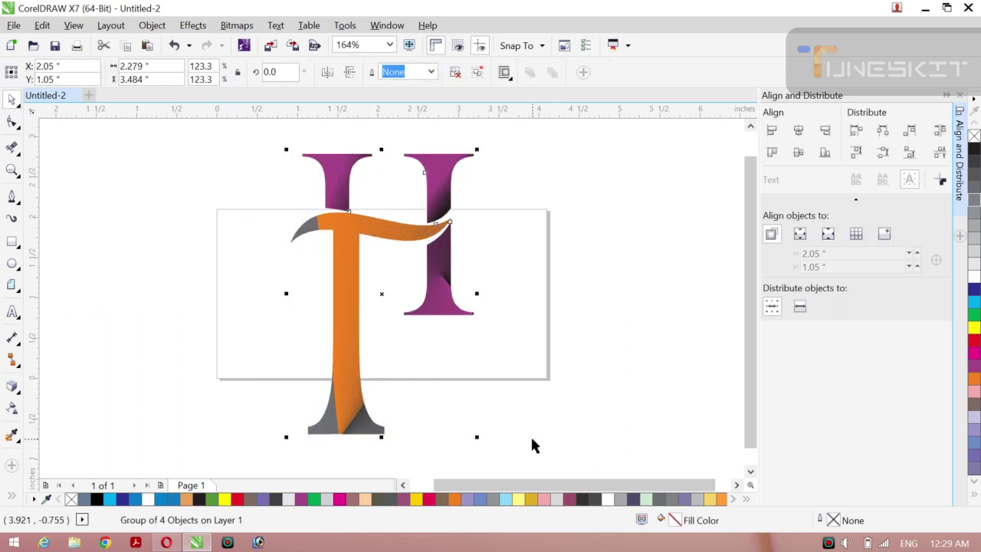
click(654, 234)
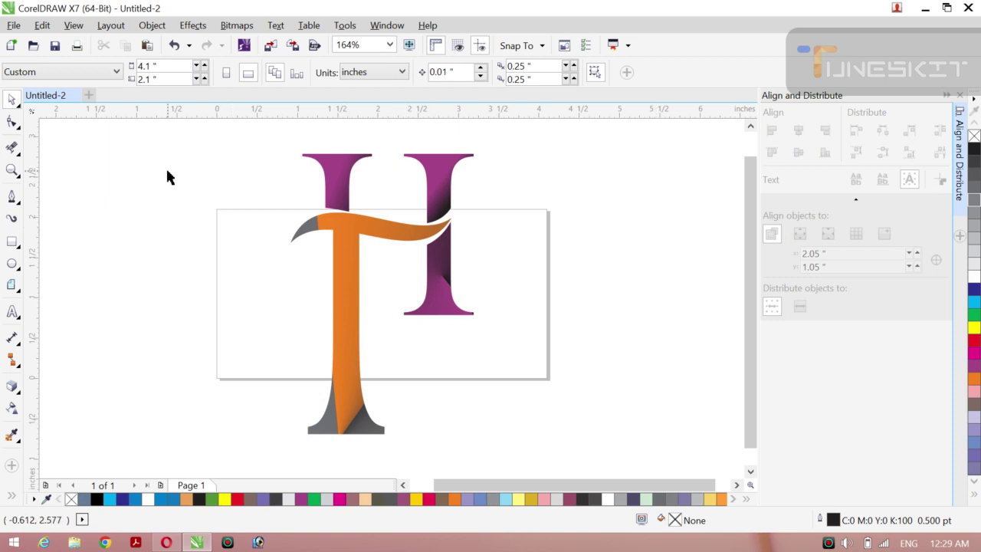
- Check the grouped logo's width and set the page width to the same 2.279 inches
click(341, 252)
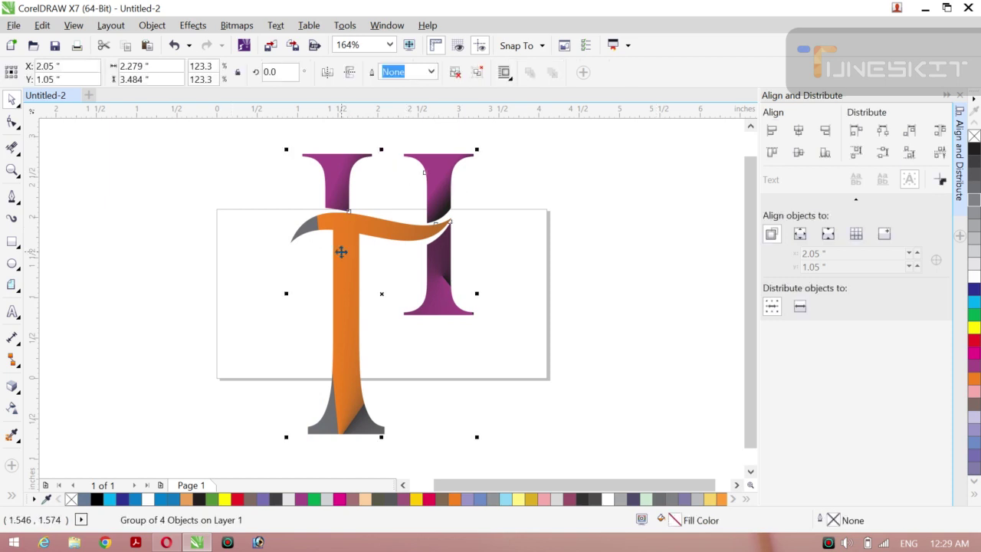
drag(148, 66, 46, 71)
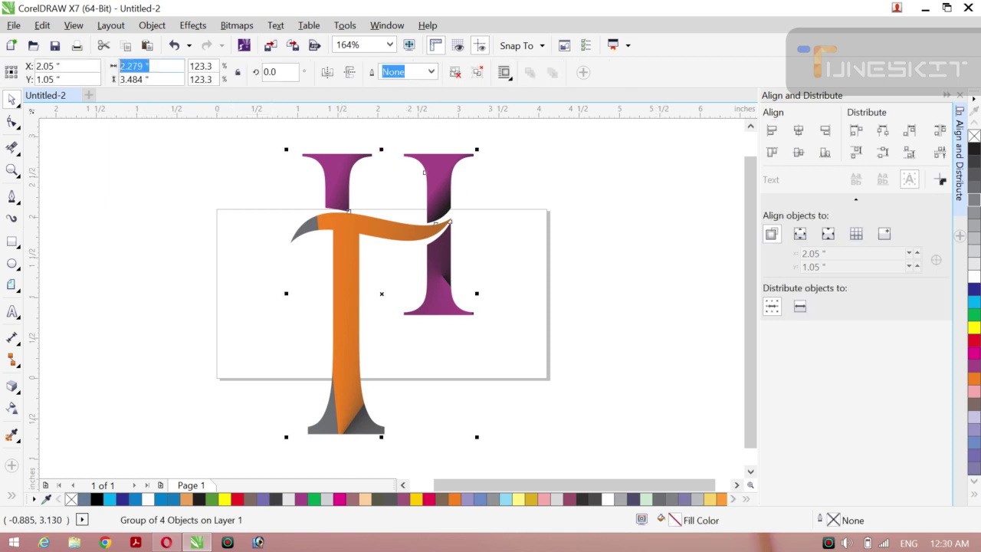
click(118, 192)
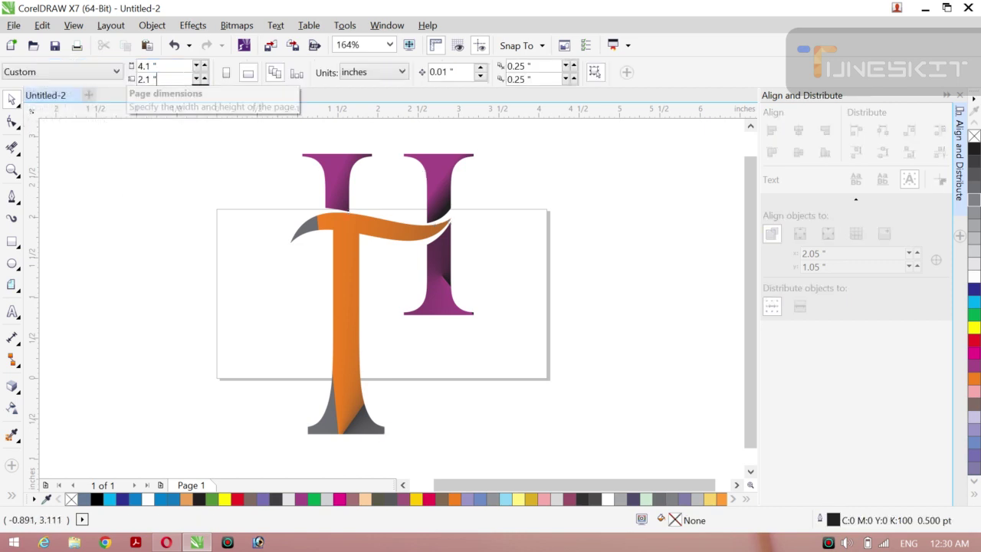
click(158, 78)
key(BackSpace)
key(BackSpace)
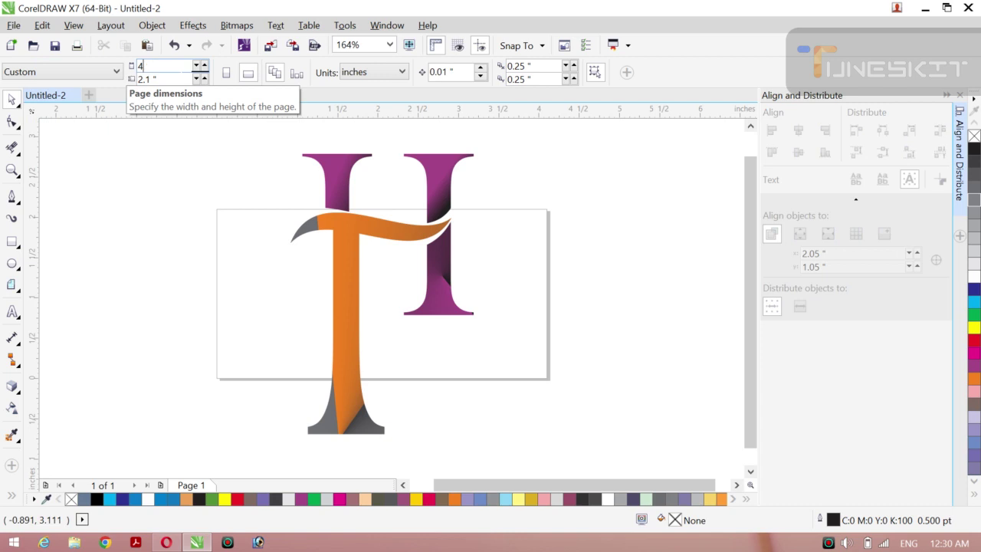
text(2.279)
key(Return)
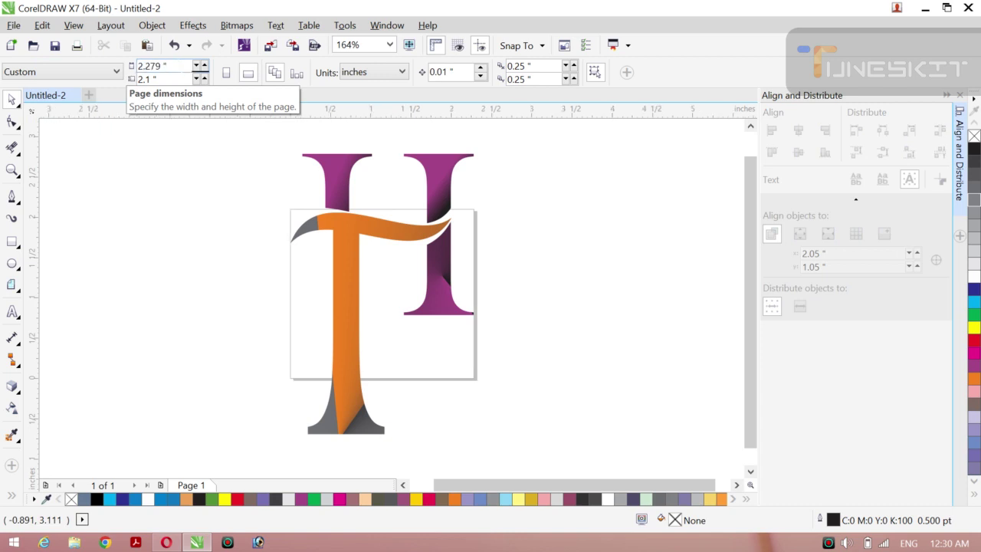
- Check the grouped logo's height and set the page height to the same 3.484 inches
click(349, 307)
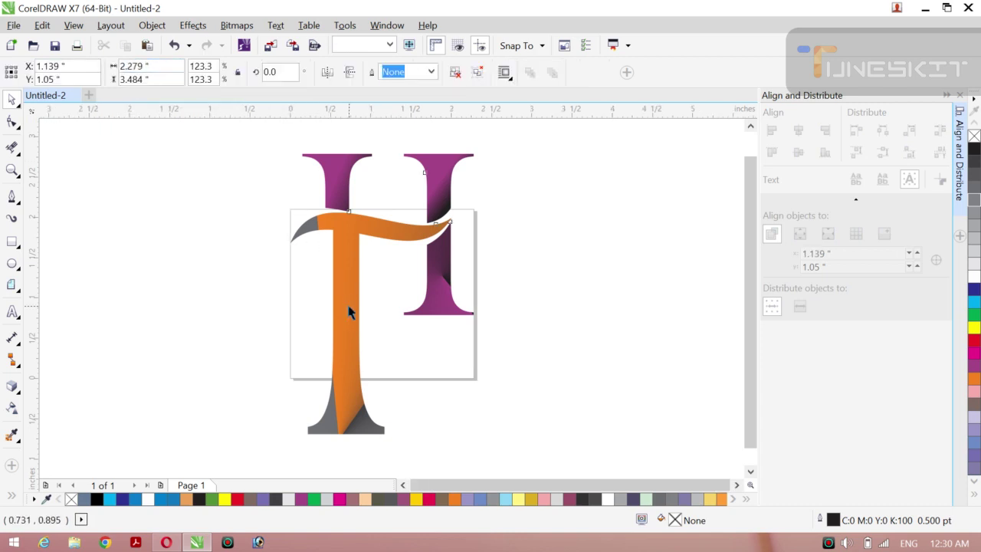
drag(149, 79, 119, 79)
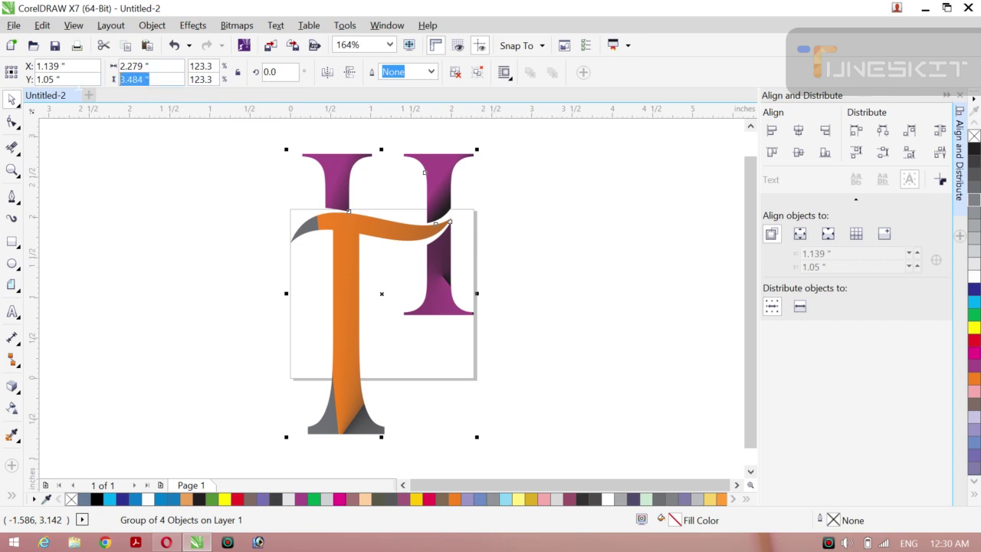
click(152, 186)
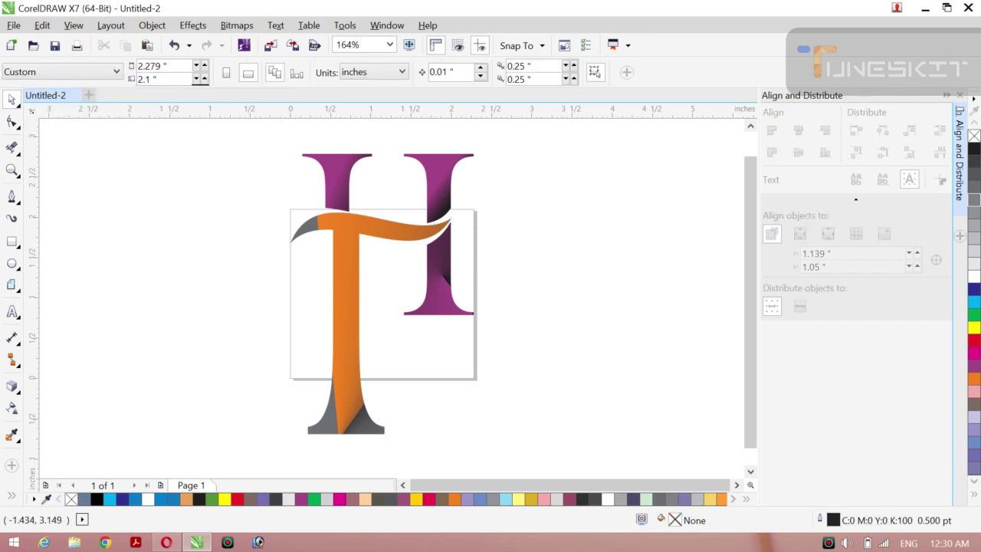
click(339, 316)
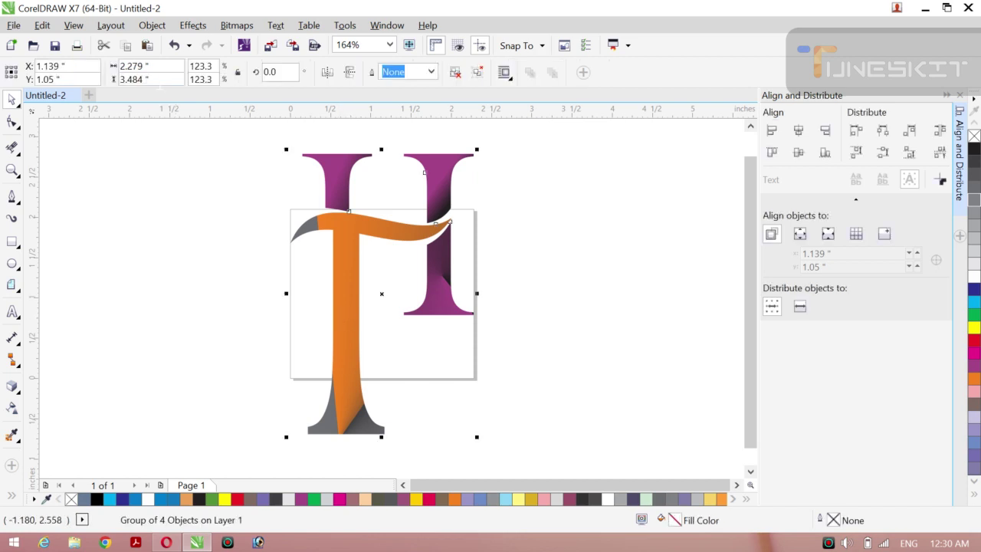
click(150, 79)
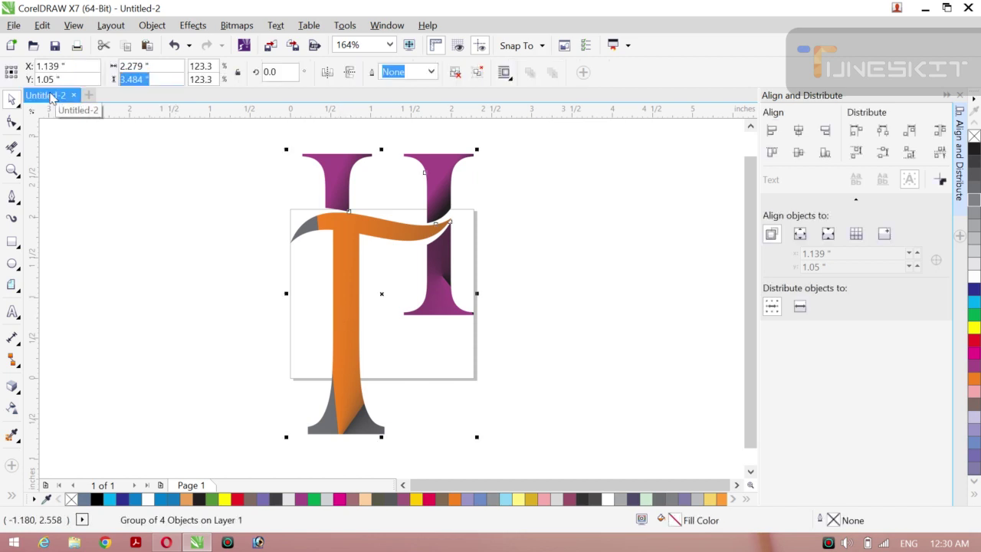
click(169, 231)
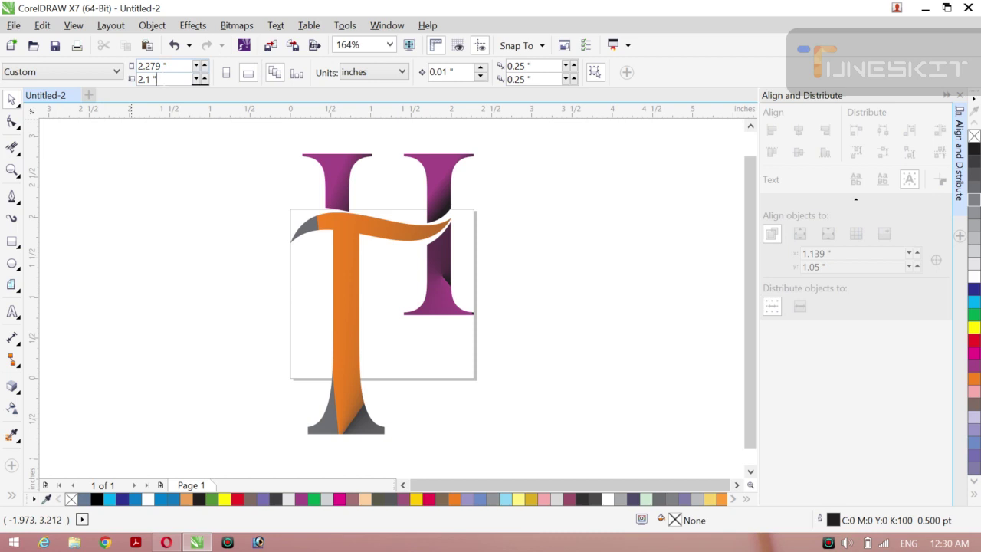
key(BackSpace)
key(BackSpace)
key(BackSpace)
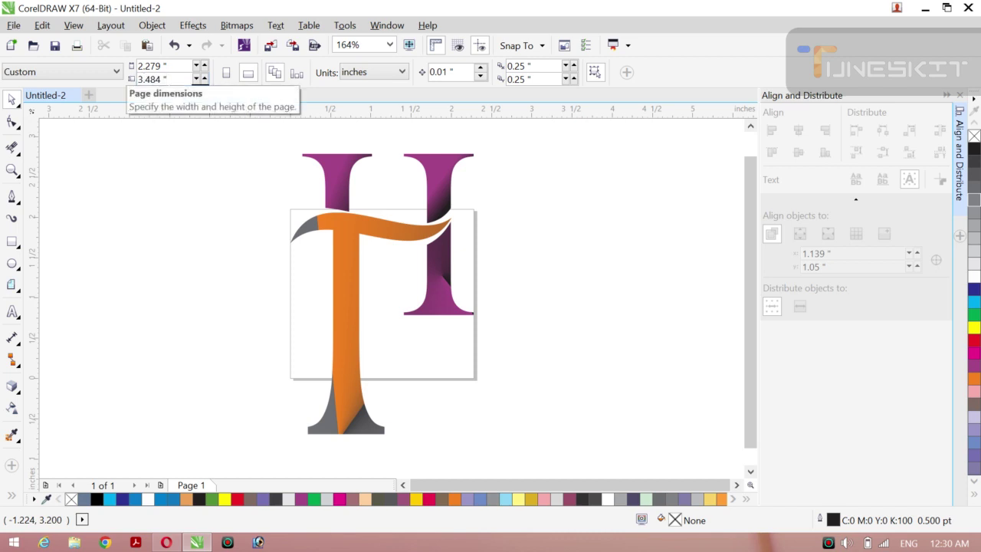
key(Return)
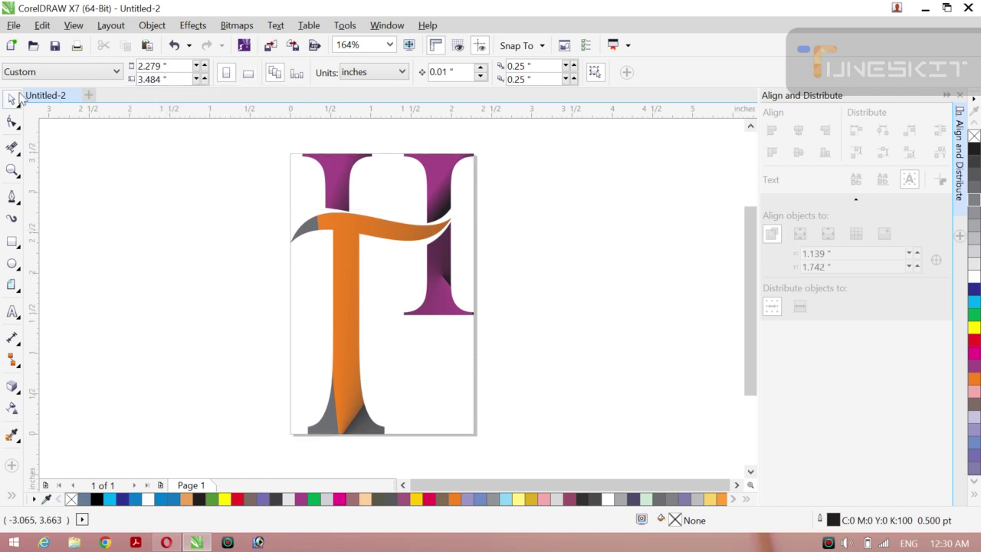
click(21, 112)
click(46, 98)
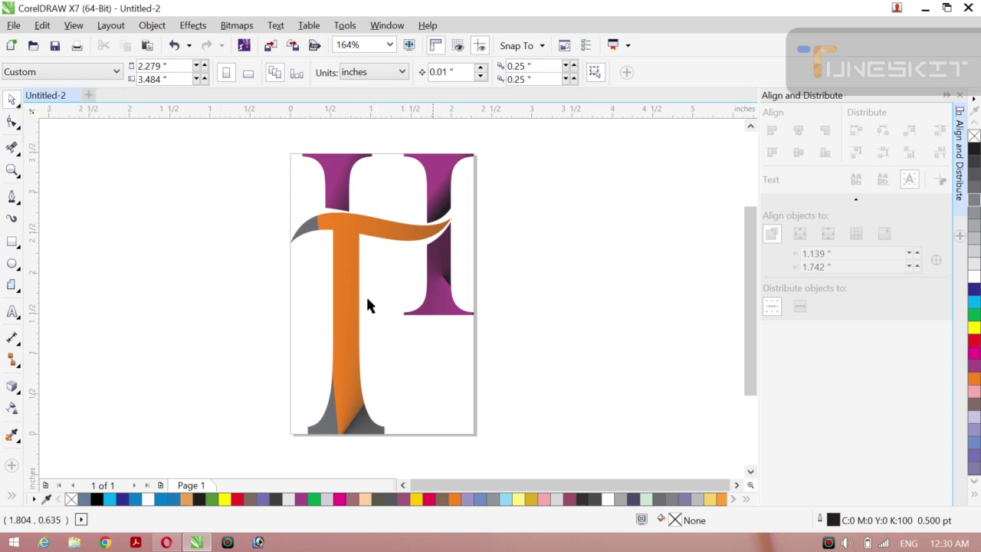
- Undo a trial move of the logo group, stretch it to about 3.26 by 3.74 inches and deselect it
drag(344, 258, 337, 154)
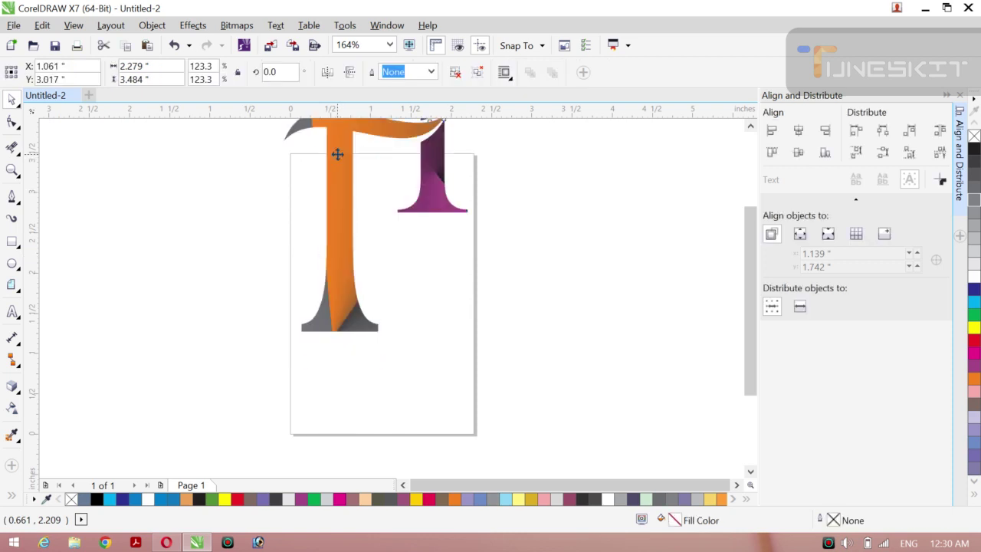
key(ctrl+z)
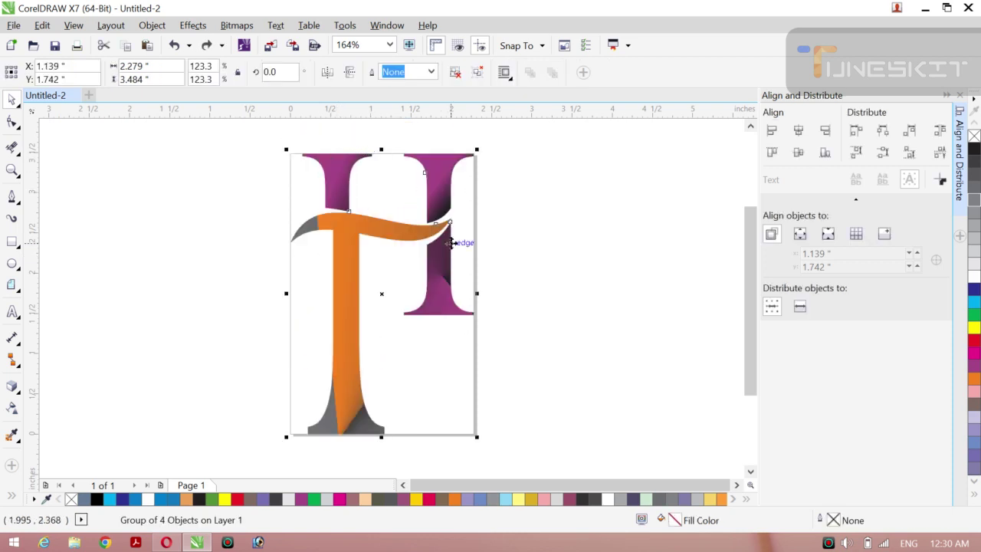
drag(476, 294, 556, 311)
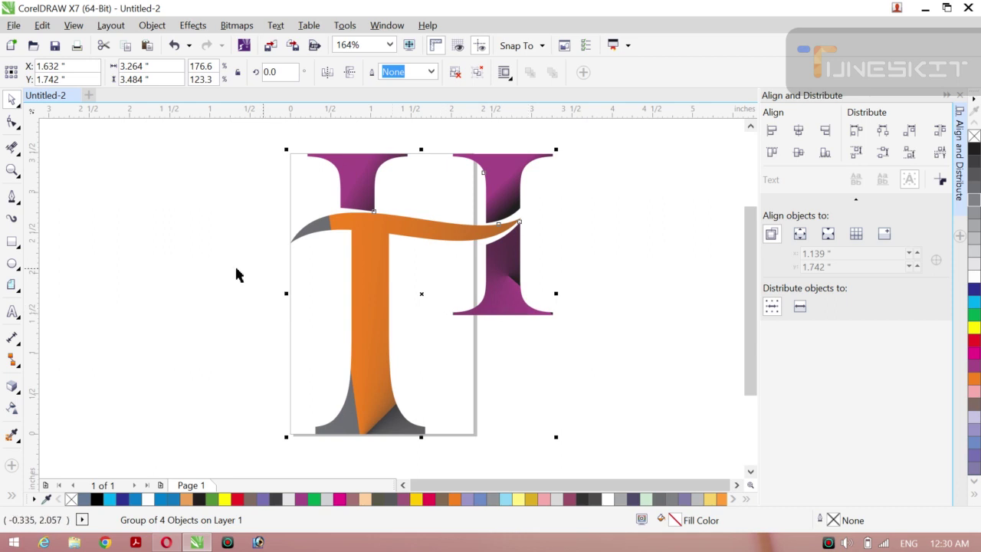
drag(420, 149, 420, 128)
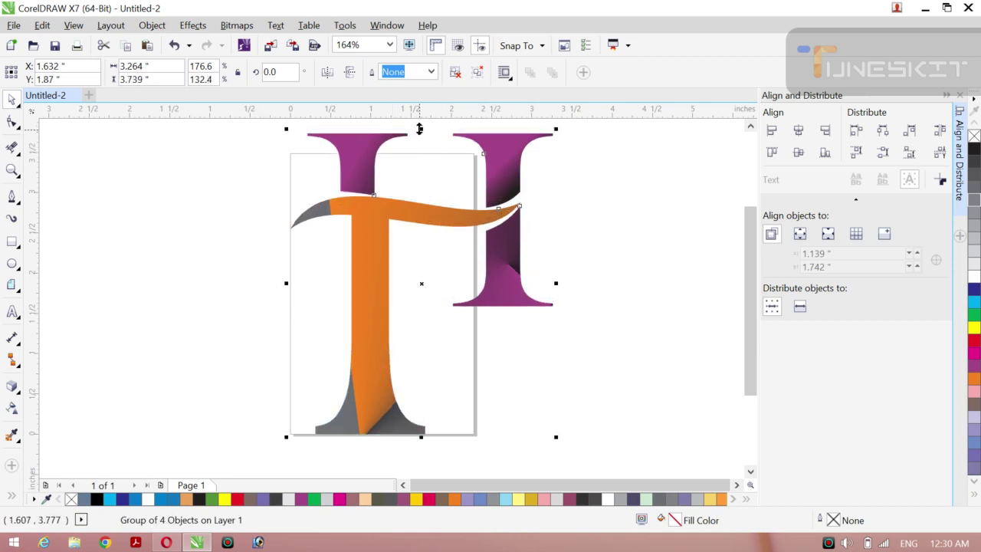
click(648, 306)
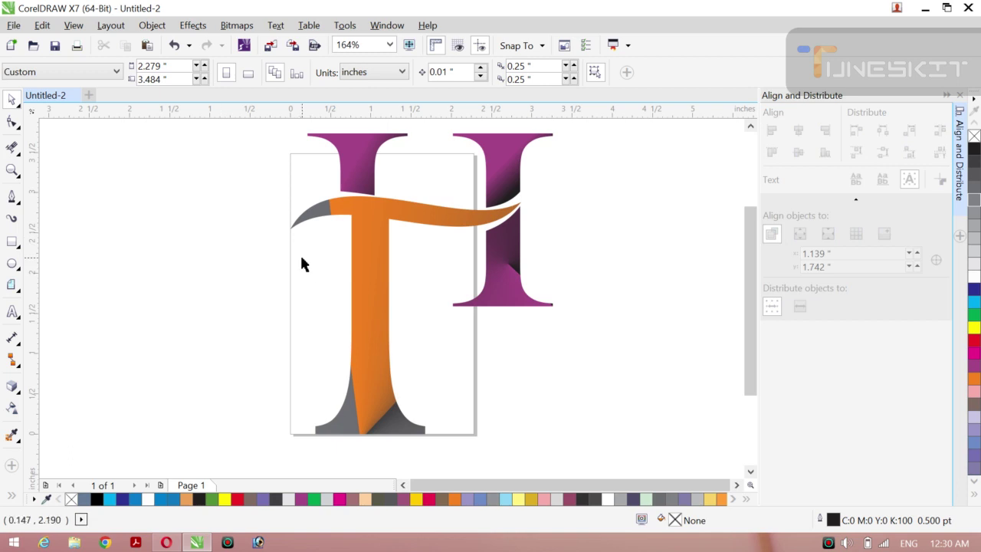
- Enlarge the page to 3.529 by 4.284 inches, centre the logo group on it and deselect the group
click(204, 66)
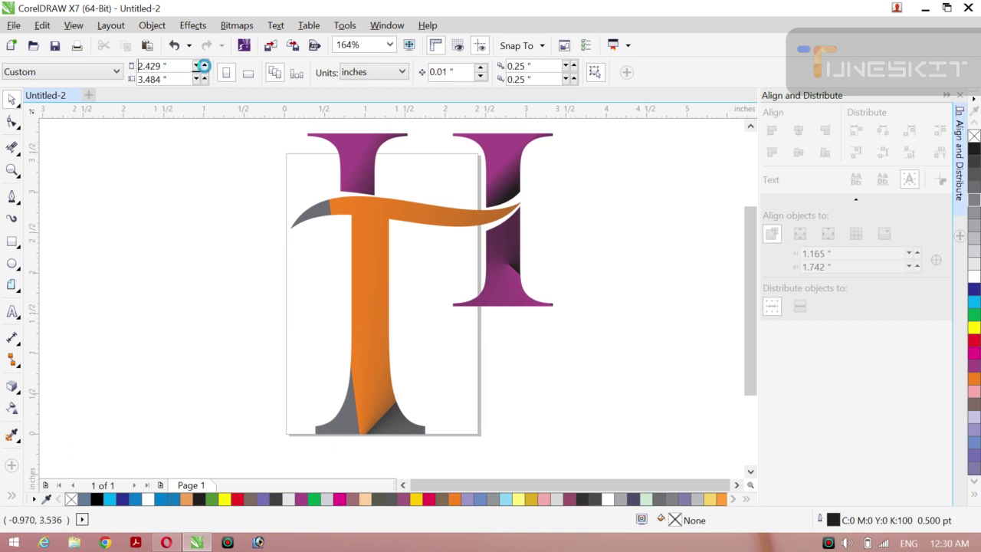
drag(204, 66, 204, 79)
click(368, 367)
key(p)
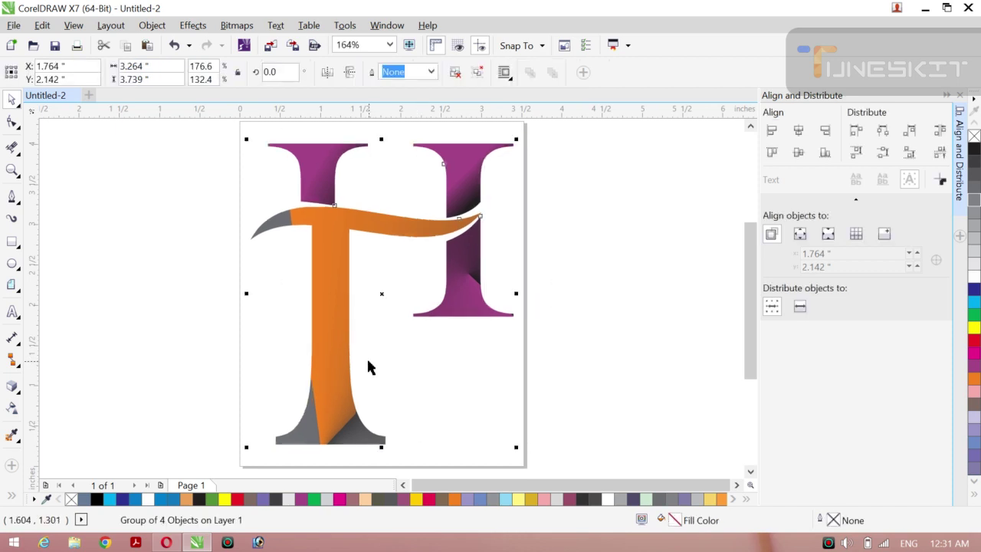
click(106, 281)
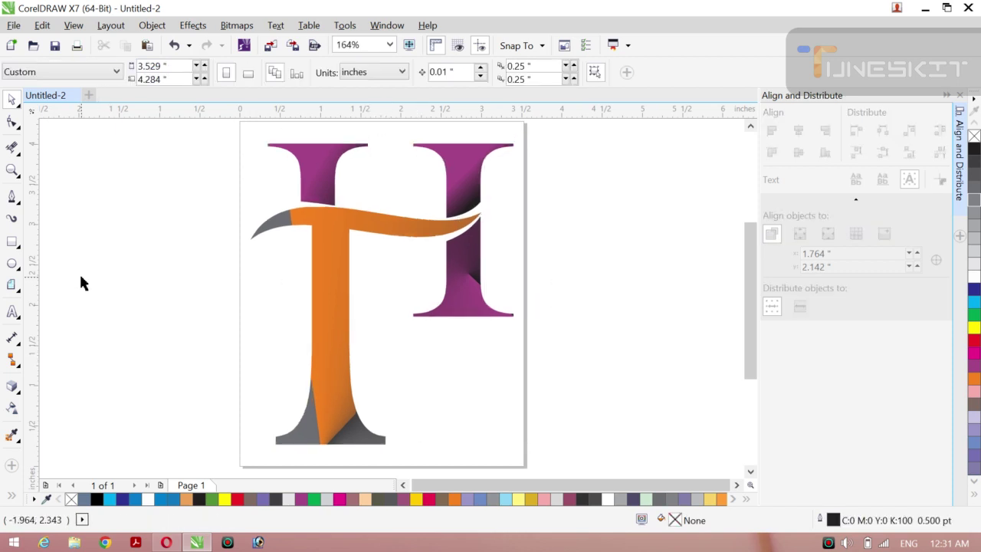
- Add a page-sized background rectangle behind the logo, try yellow and black fills, and settle on light grey (K:10)
double_click(11, 242)
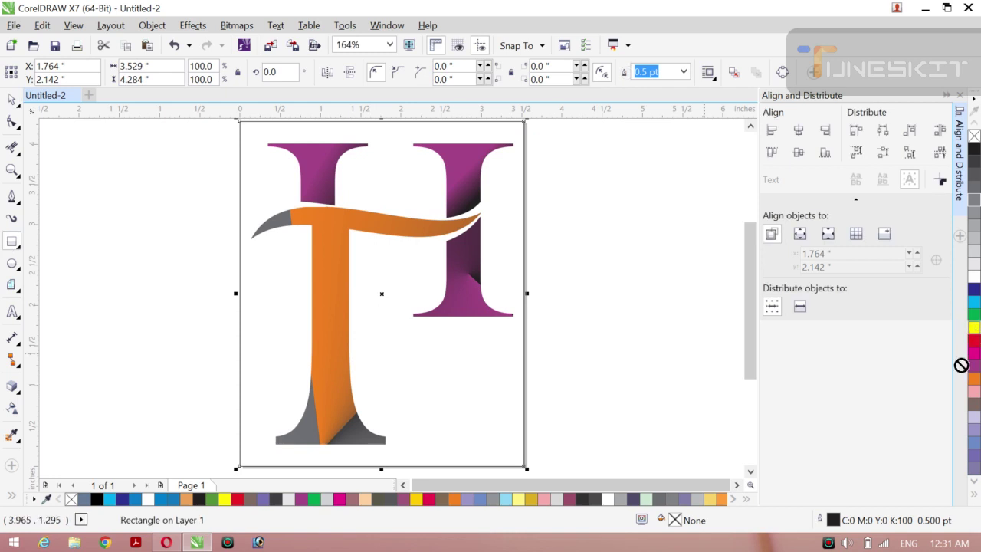
click(973, 328)
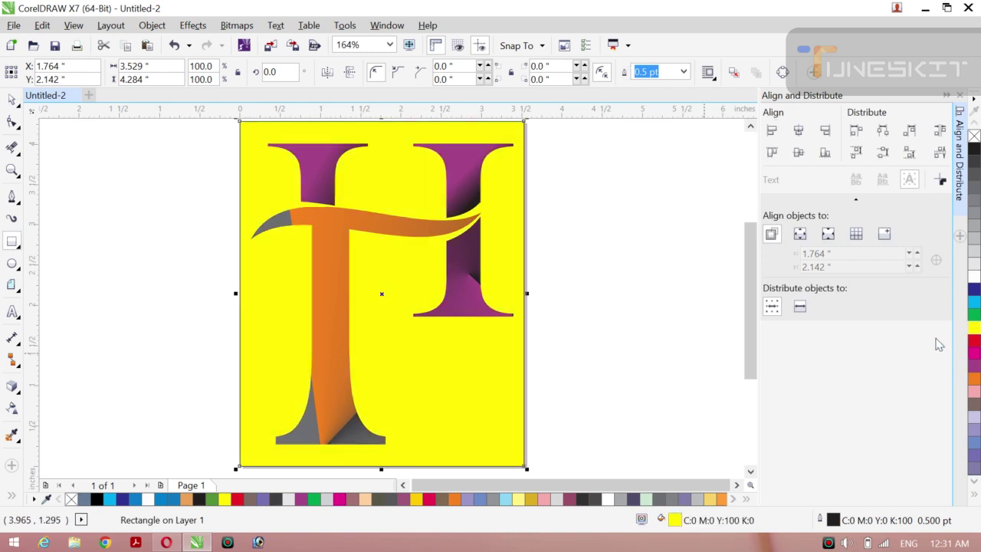
click(974, 154)
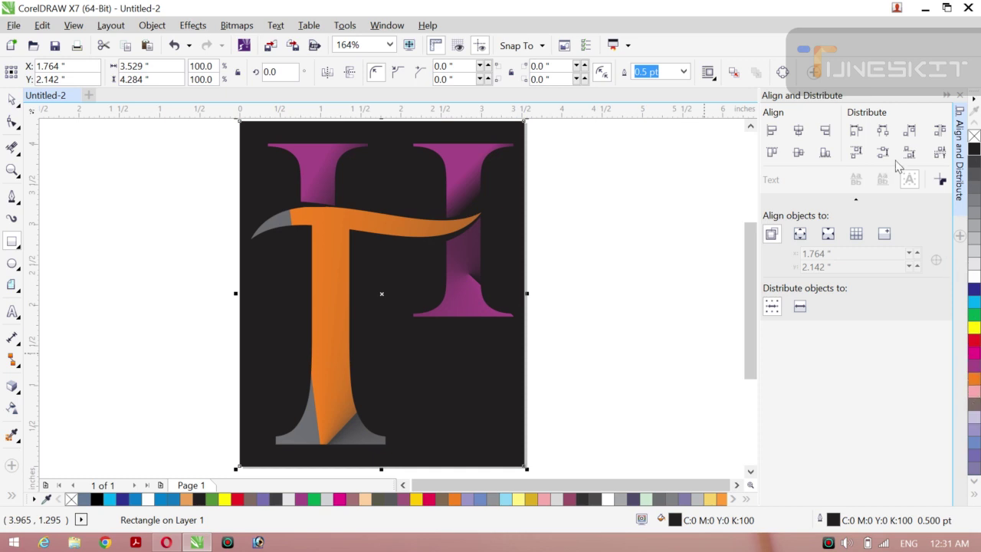
click(975, 263)
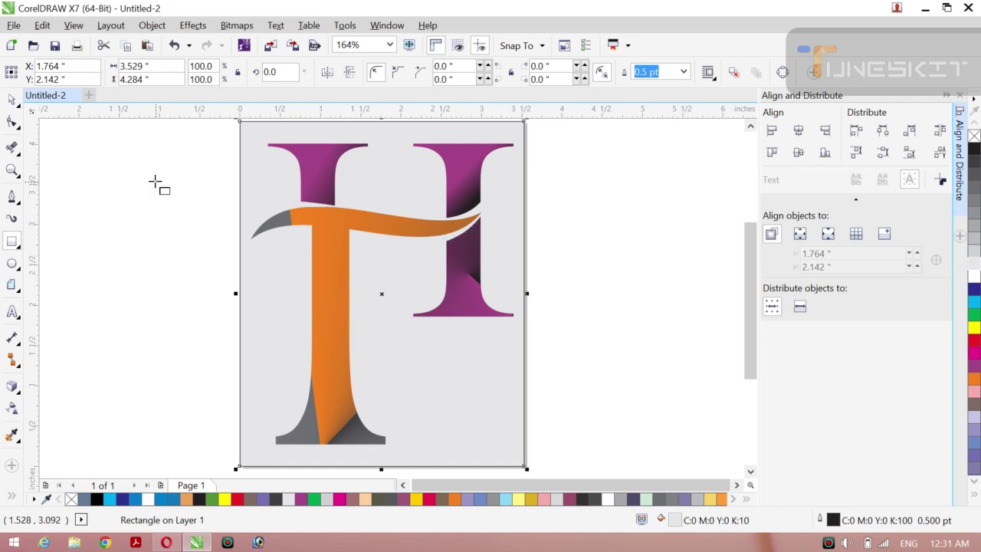
- Set the grey background rectangle's outline width to None and deselect it
click(17, 106)
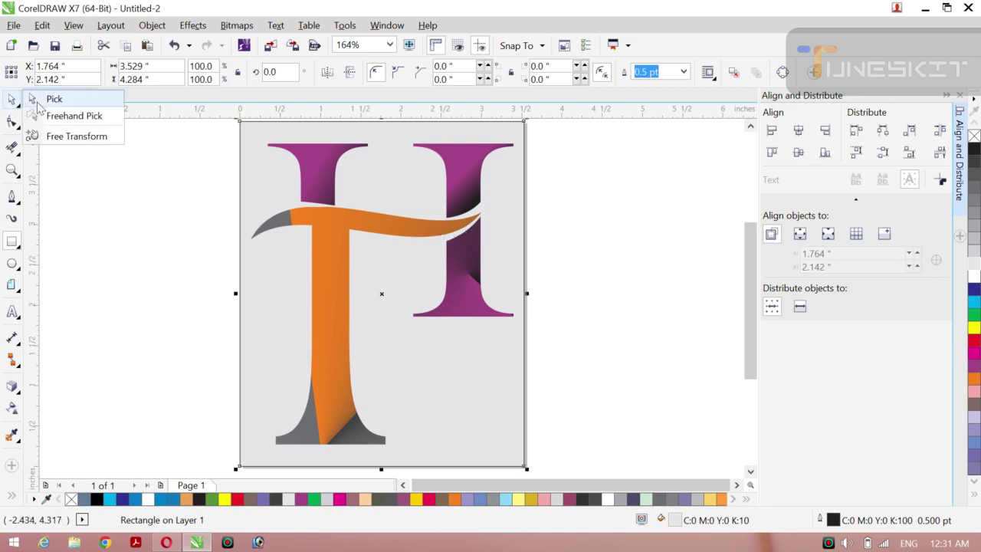
click(38, 98)
click(97, 180)
click(451, 409)
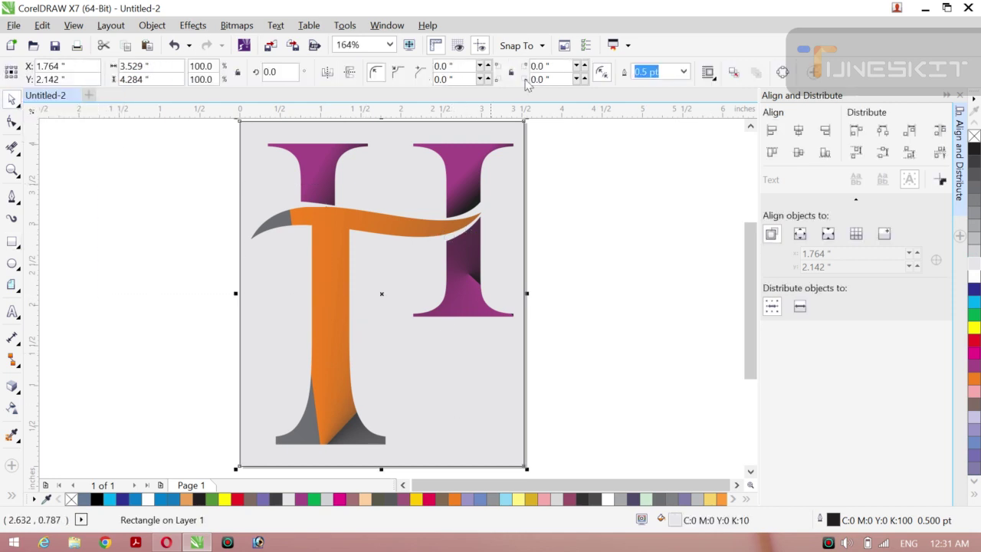
click(684, 72)
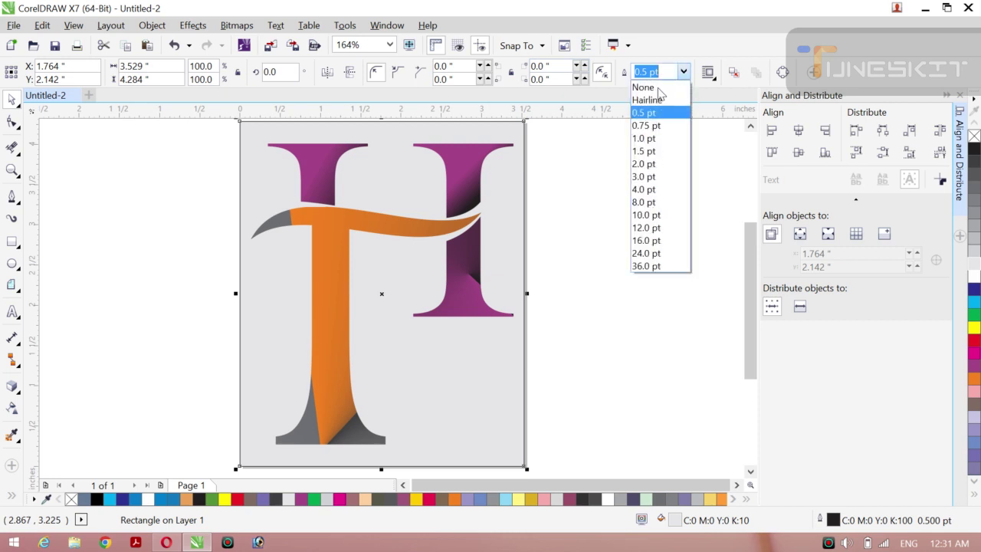
click(656, 89)
click(541, 249)
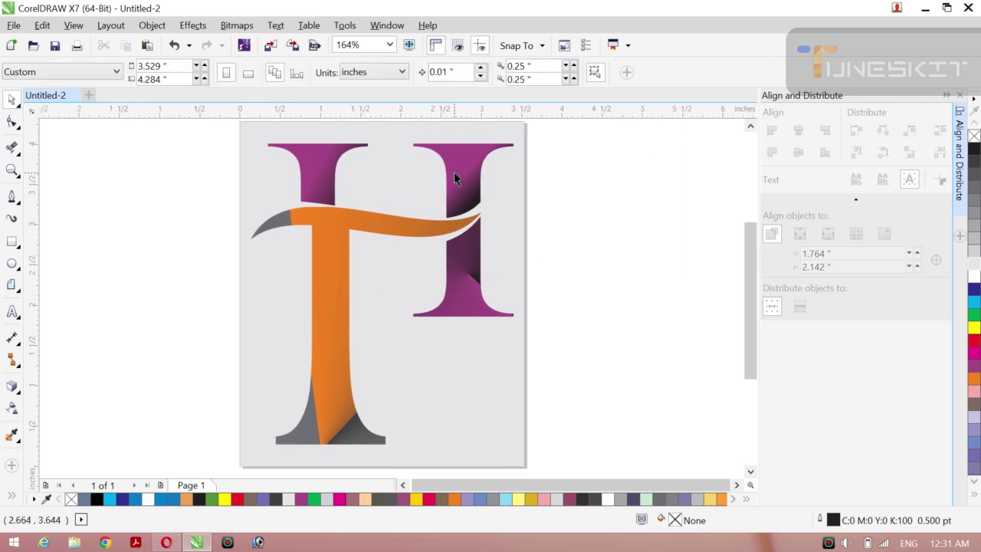
- Add the artistic text "3D LOGO" in 24 pt Arial below the H's right stem, beside the T's lower stem
scroll(454, 178, left, 2)
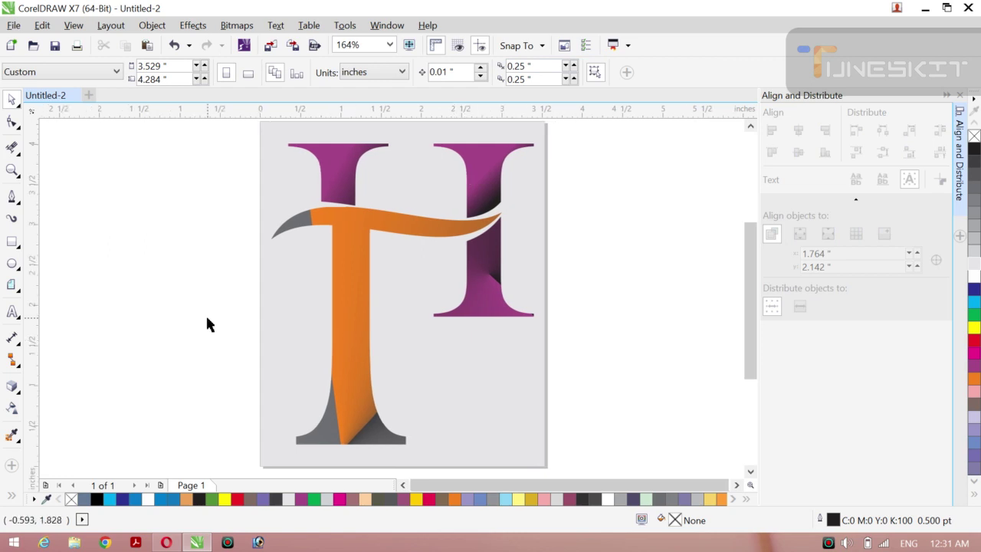
click(12, 312)
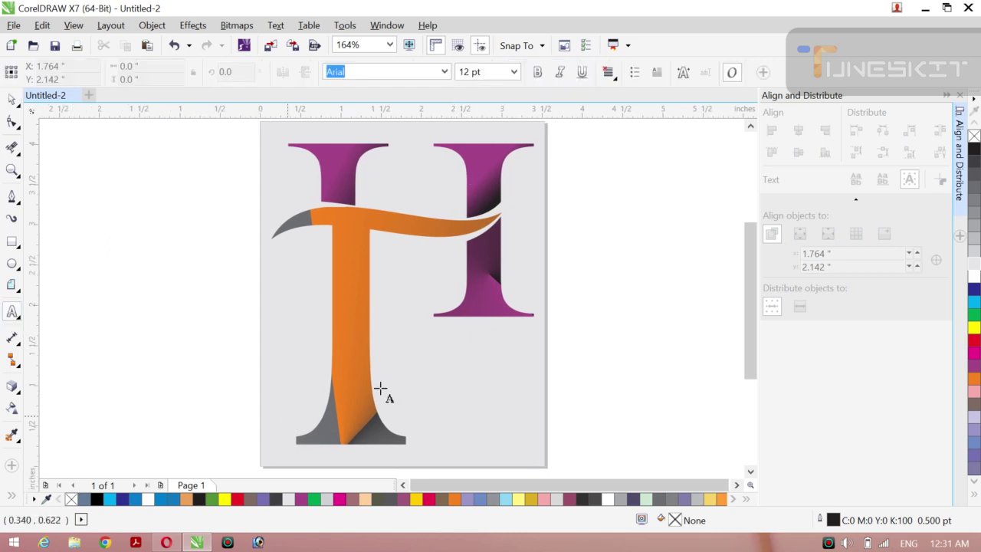
click(408, 379)
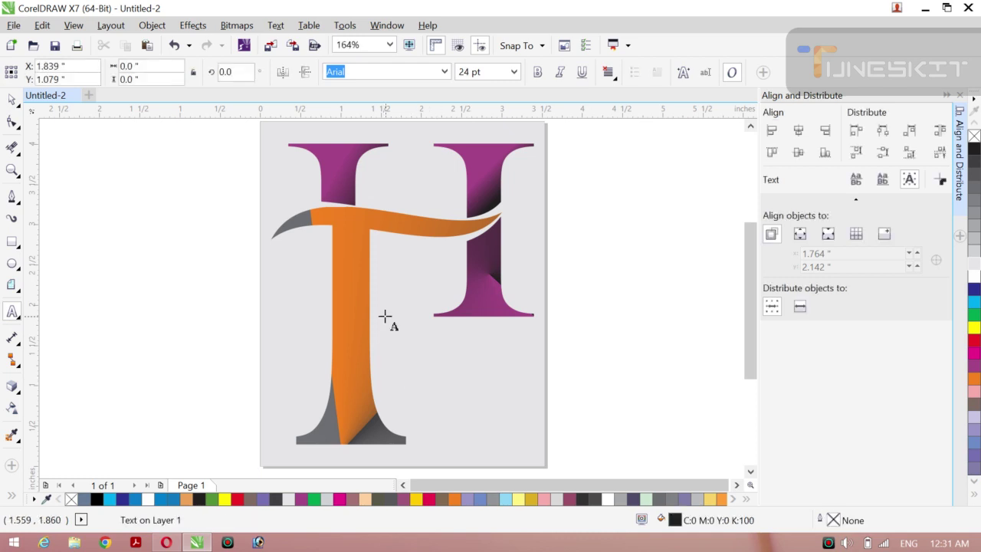
text(3D)
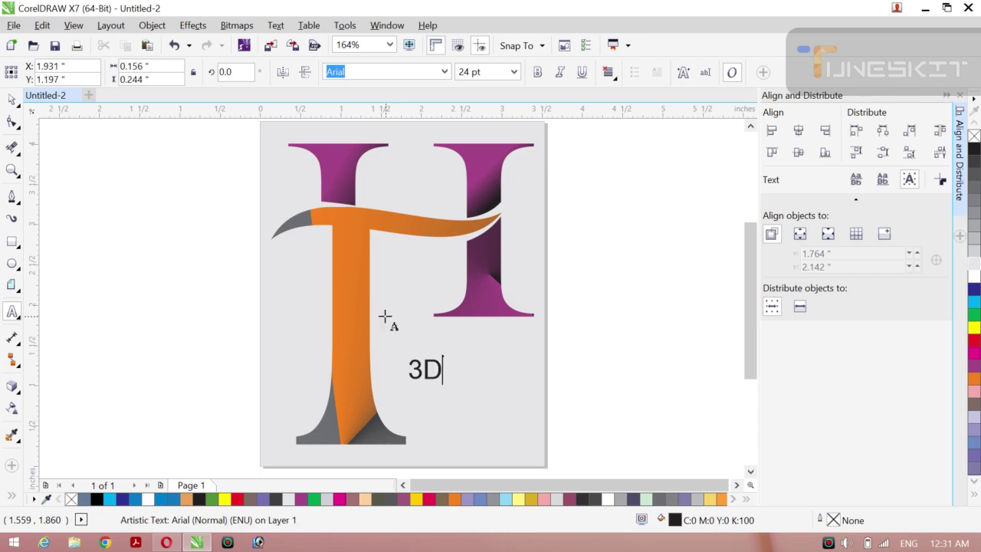
text( LOGO)
click(12, 100)
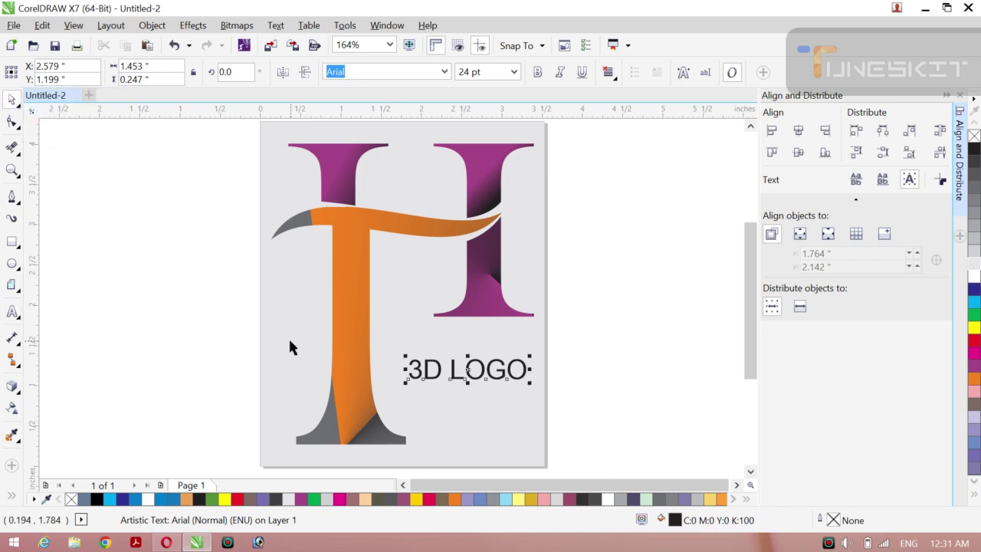
- Resize the "3D LOGO" caption to about 1.653 by 0.371 inches and move it up closer to the H's right stem
drag(466, 369, 454, 389)
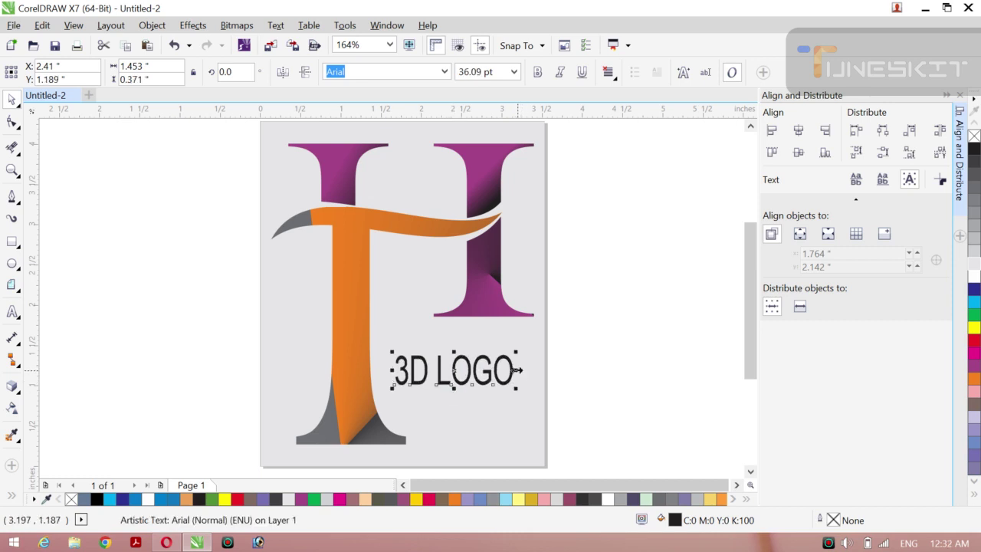
drag(517, 371, 534, 371)
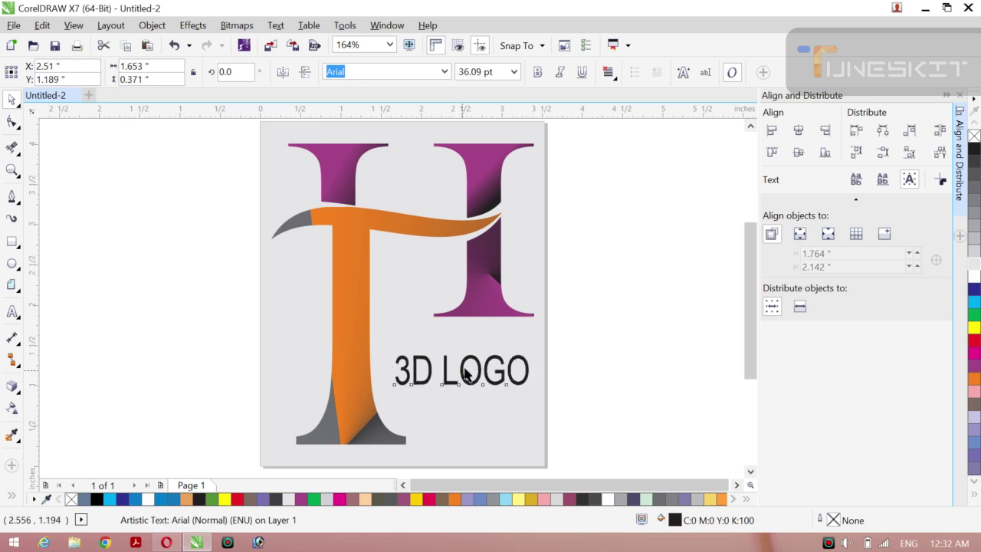
drag(464, 373, 459, 353)
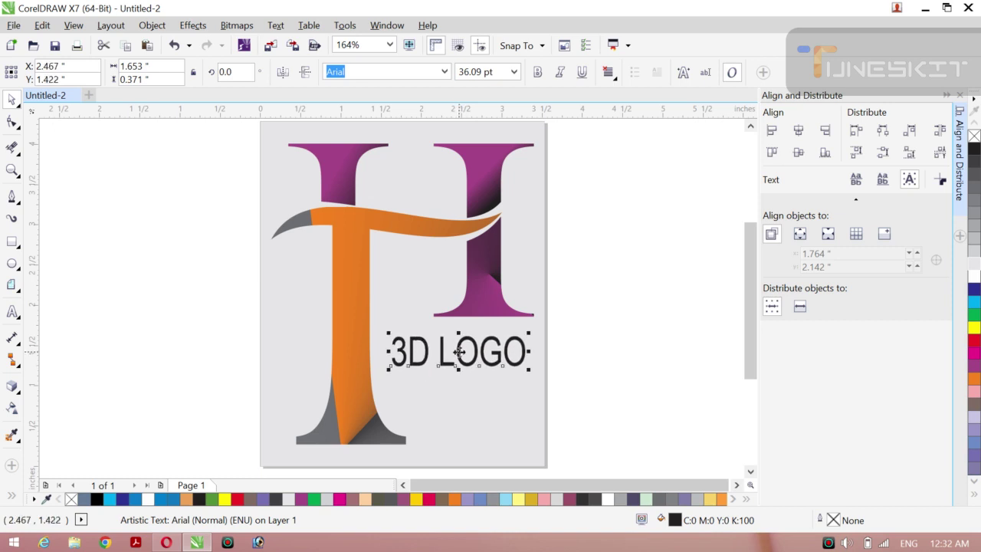
- Make the caption bold, widen it to about 1.962 inches and shift it slightly down toward the page's right edge
click(538, 72)
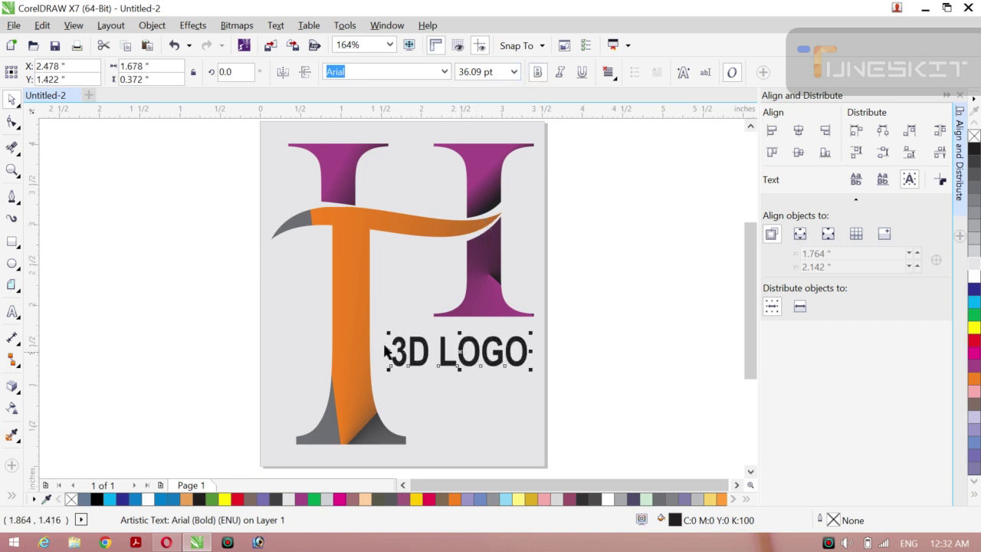
drag(383, 352, 375, 352)
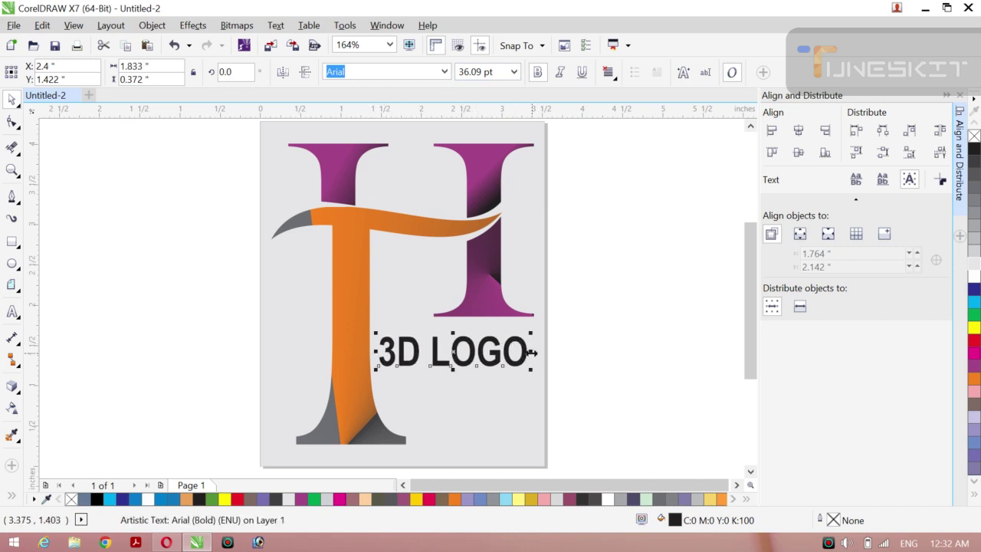
drag(532, 351, 542, 351)
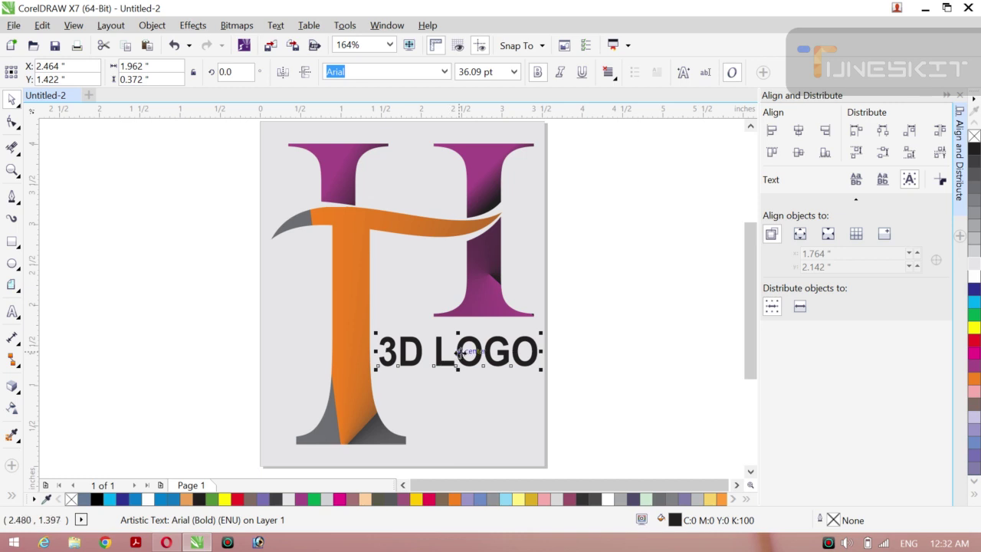
drag(458, 351, 462, 355)
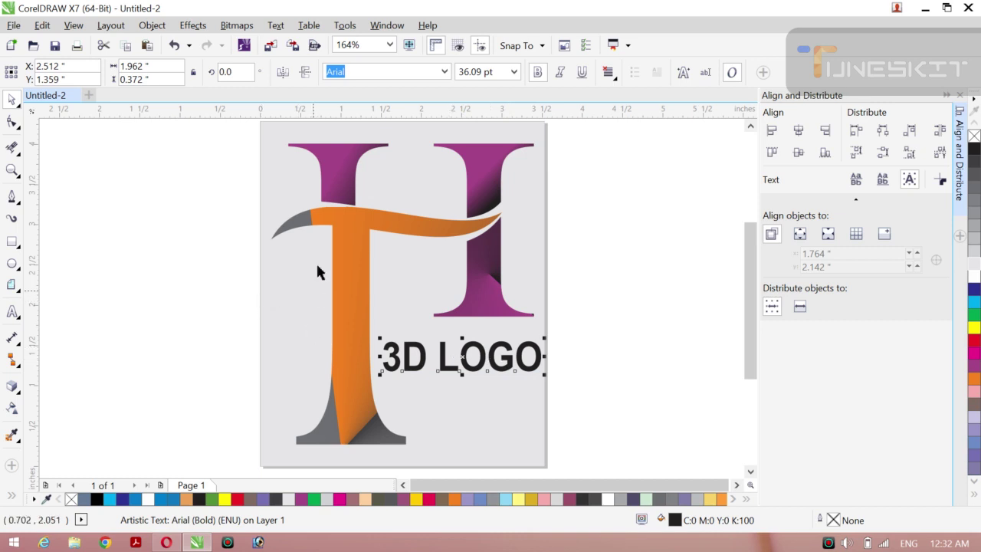
- Nudge the H and T logo group left to about X 1.435 inches to make more room for the caption
click(351, 337)
key(Left)
key(Left)
key(Left)
key(Left)
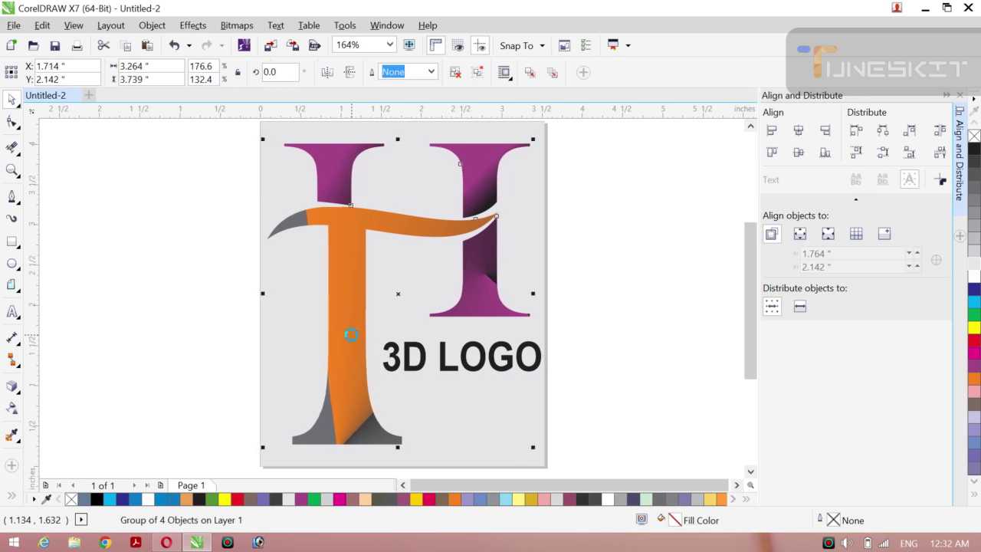
key(Left)
key(Left)
key(Left)
key(Left)
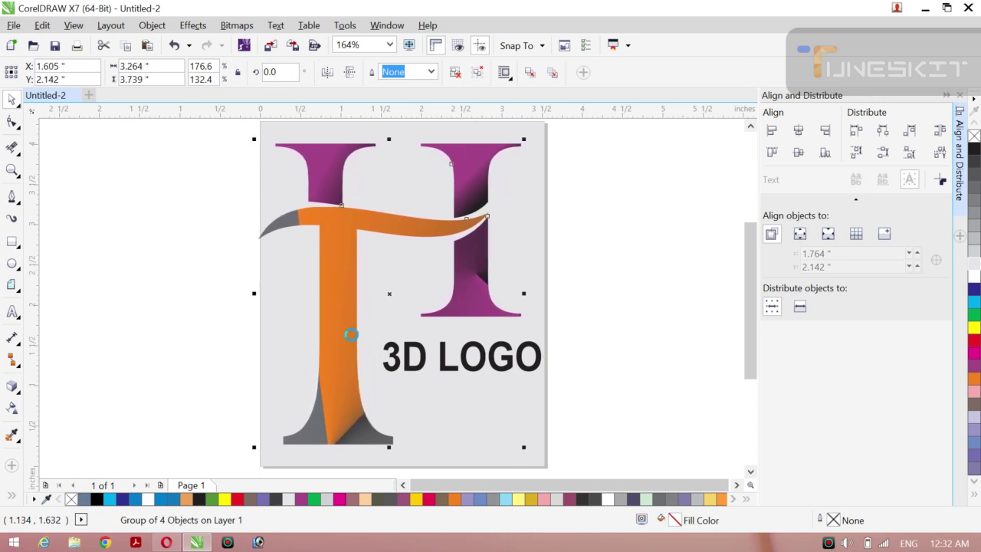
key(Left)
key(Left)
key(Left)
key(Left)
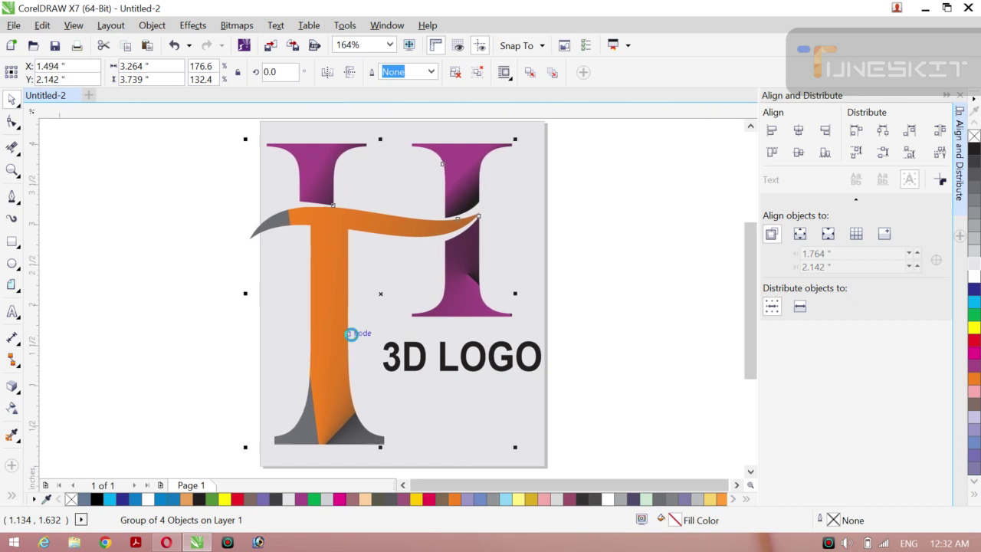
key(Left)
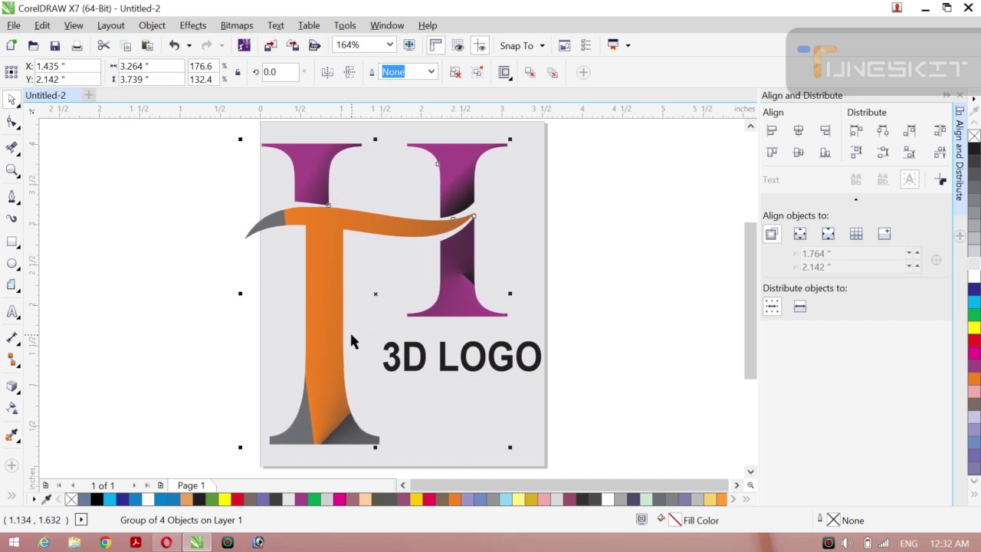
- Widen the caption to about 2.214 inches and place it beside the T's stem, centred at about X 2.239, Y 1.422 inches
click(444, 369)
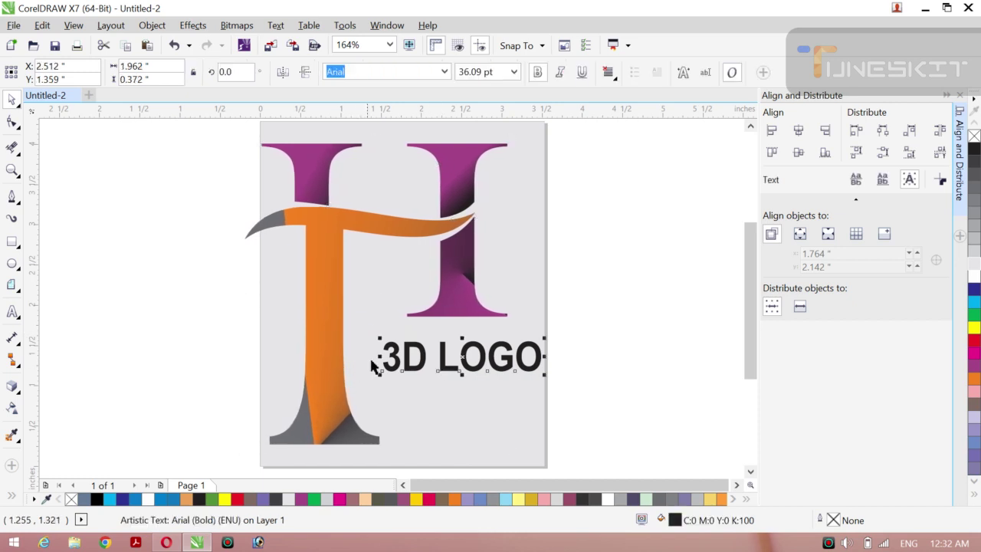
drag(376, 358, 353, 358)
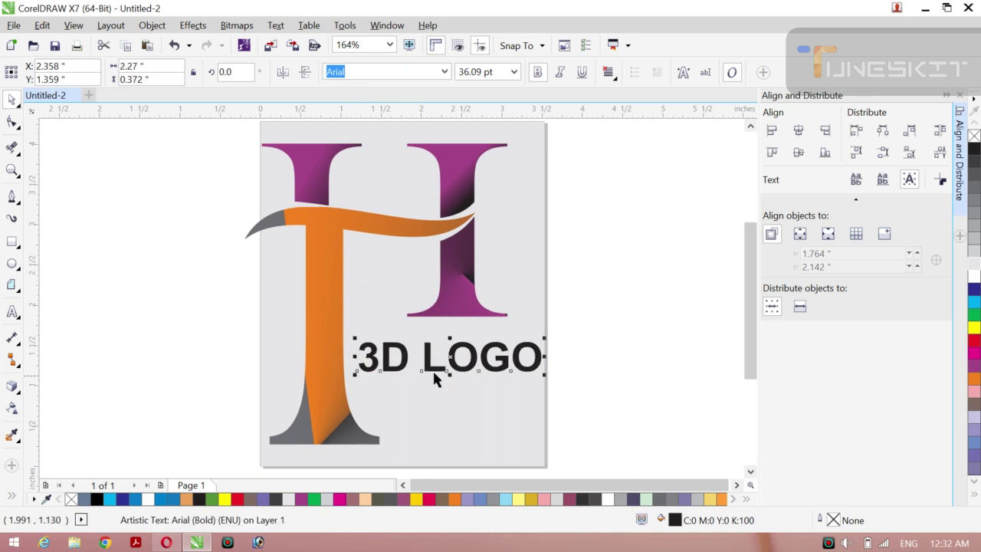
drag(453, 358, 447, 365)
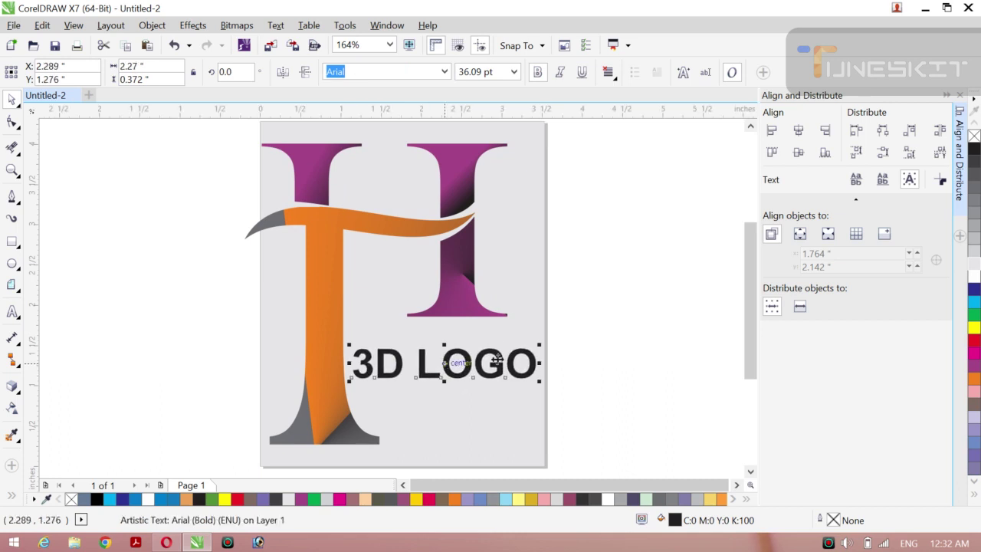
drag(539, 365, 534, 366)
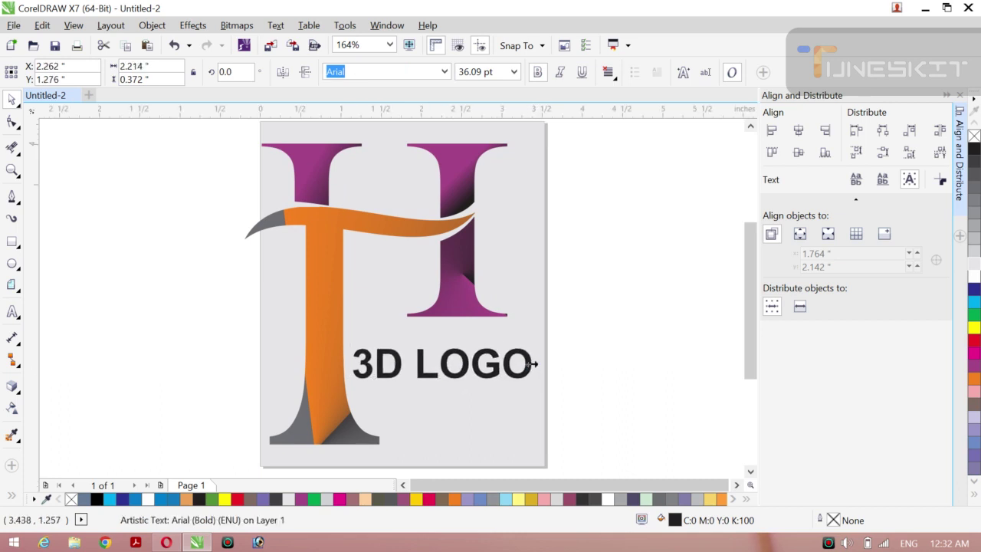
drag(455, 373, 454, 360)
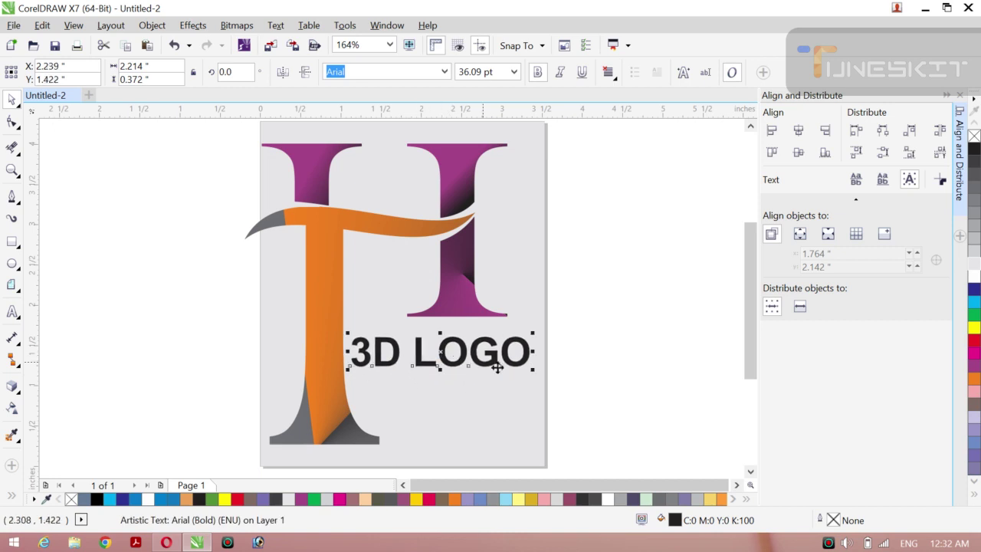
- Try a green fill on the caption, undo it and deselect the text
click(973, 317)
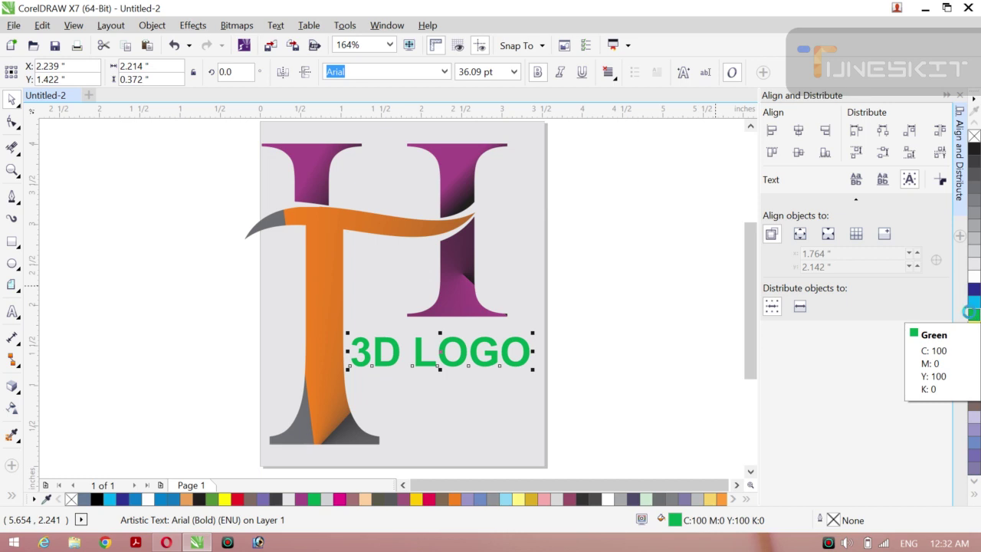
key(ctrl+z)
click(213, 258)
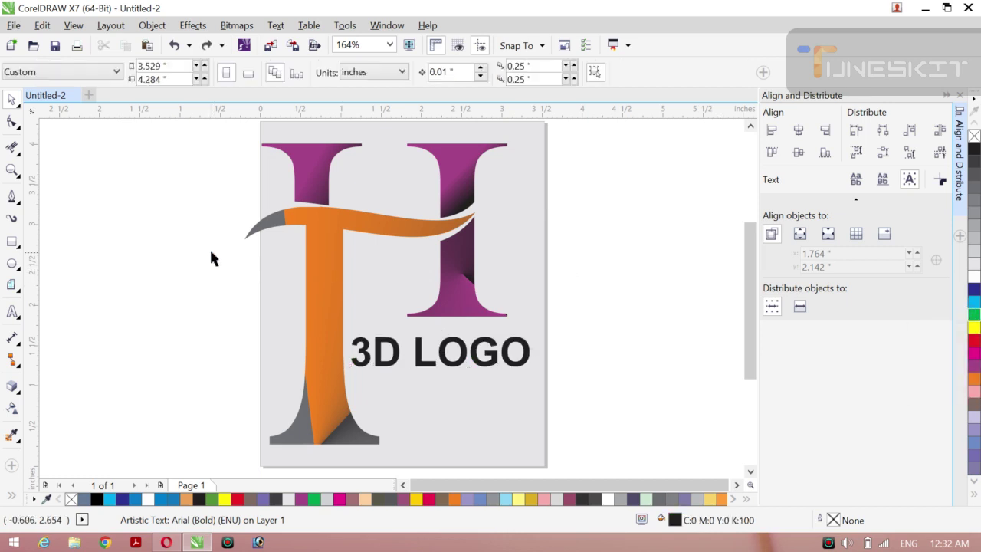
- Nudge the logo group back right to about X 1.635 inches so it lies within the page
click(309, 222)
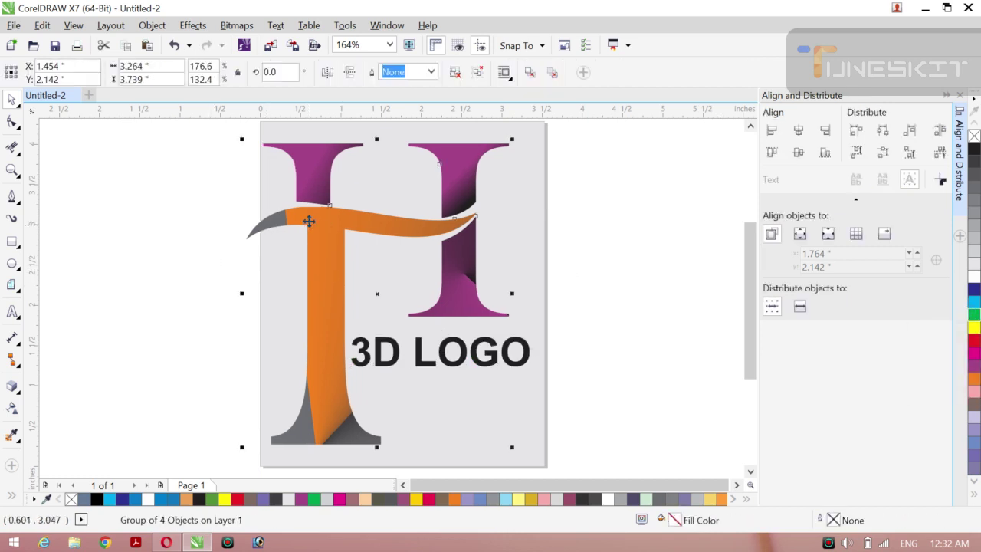
key(Right)
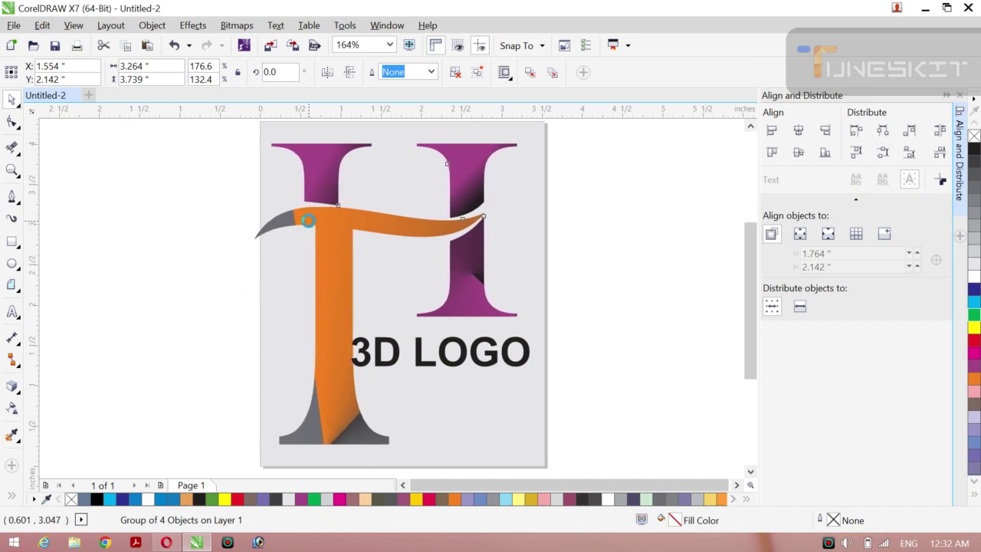
key(Right)
key(Right)
key(Right)
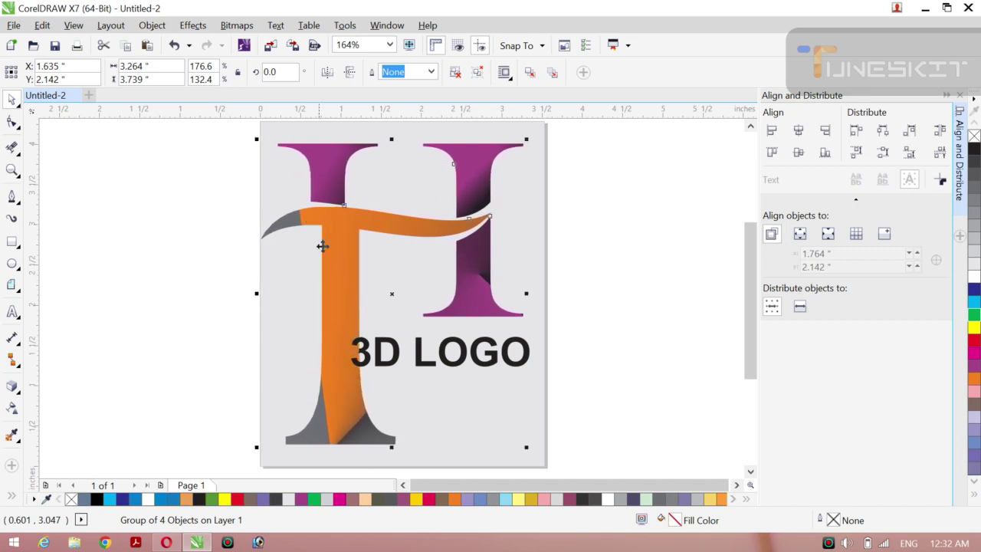
- Nudge the caption left and up across the T's stem, just below the H's right base, to about X 1.919, Y 1.592 inches
click(422, 358)
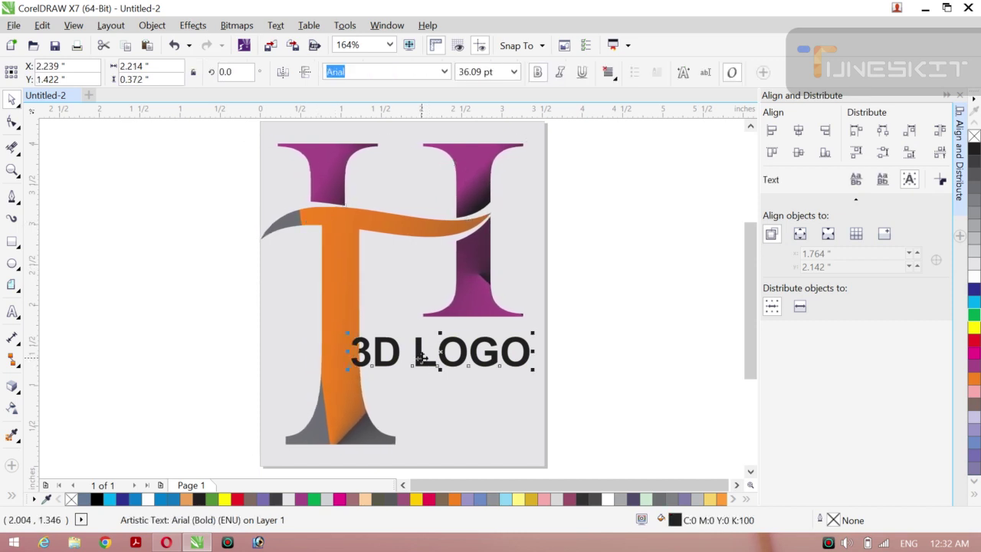
key(Left)
key(Left)
key(Left)
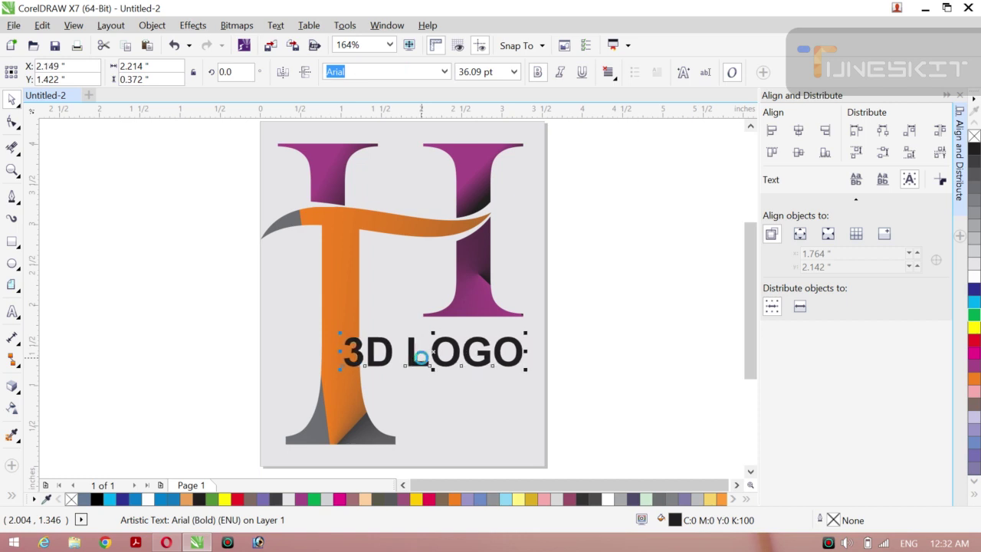
key(Left)
key(Up)
key(Up)
key(Up)
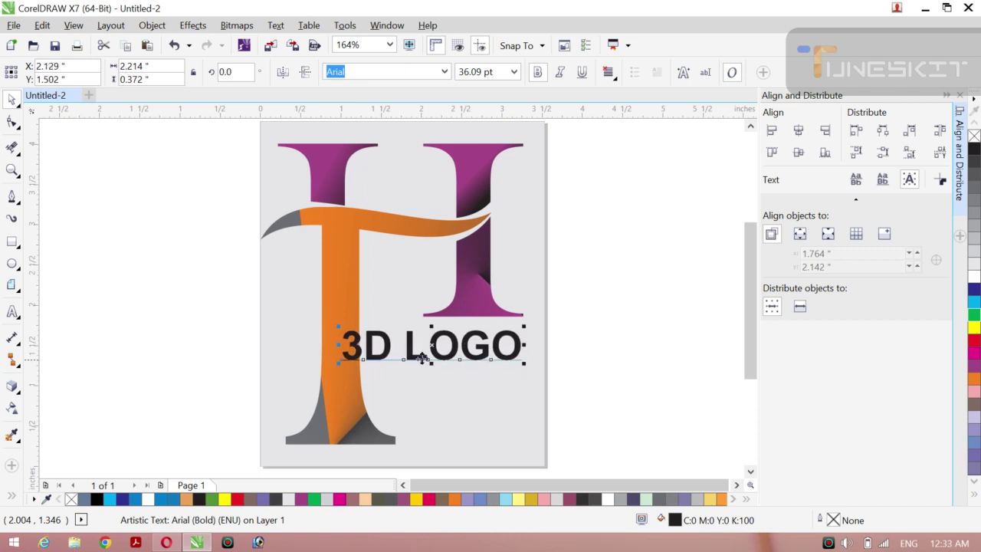
key(Left)
key(Left)
key(Left)
key(Left)
key(Left)
key(Left)
key(Left)
key(Left)
key(Left)
key(Left)
key(Left)
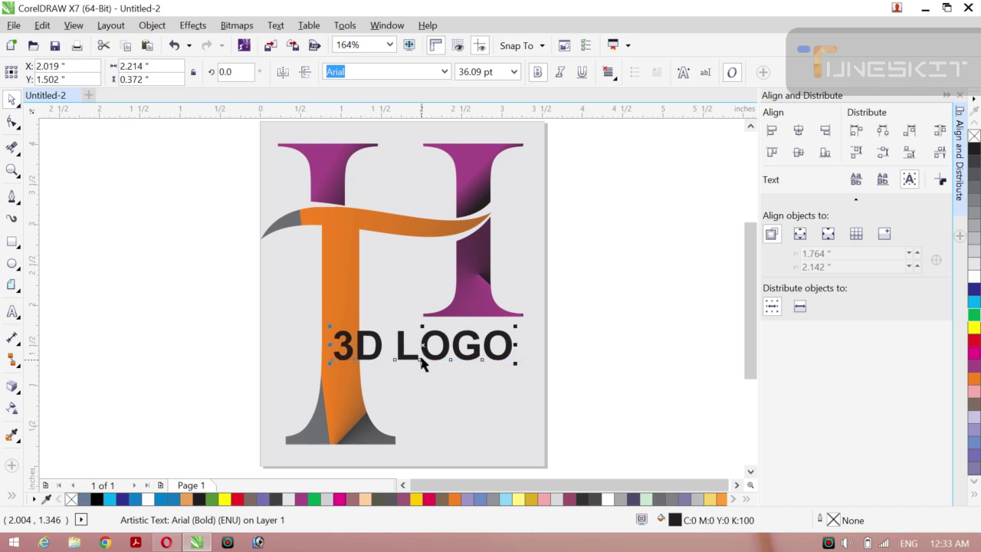
key(Left)
key(Left)
key(Left)
key(Left)
key(Left)
key(Left)
key(Left)
key(Left)
key(Left)
key(Left)
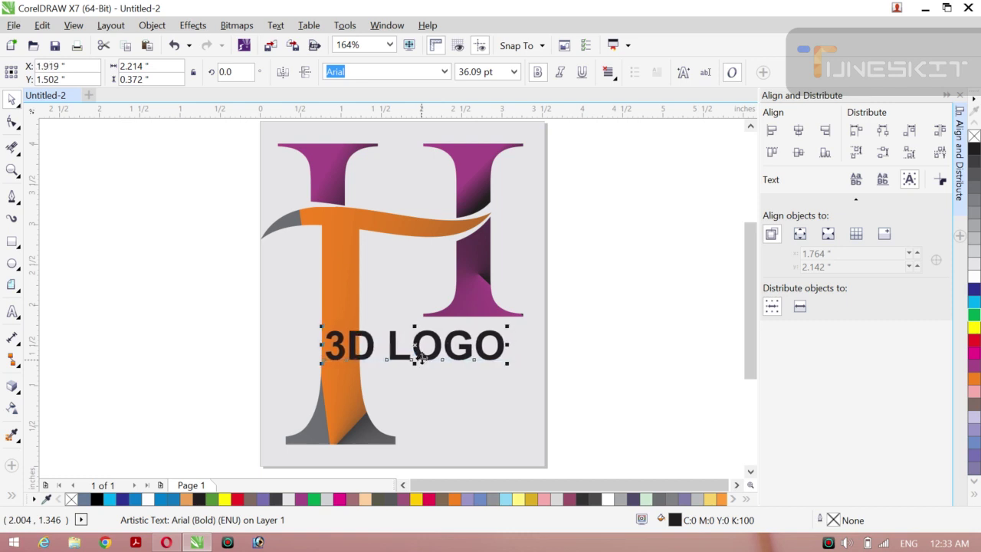
key(Left)
key(Left)
key(Left)
key(Left)
key(Up)
key(Up)
key(Up)
key(Up)
key(Up)
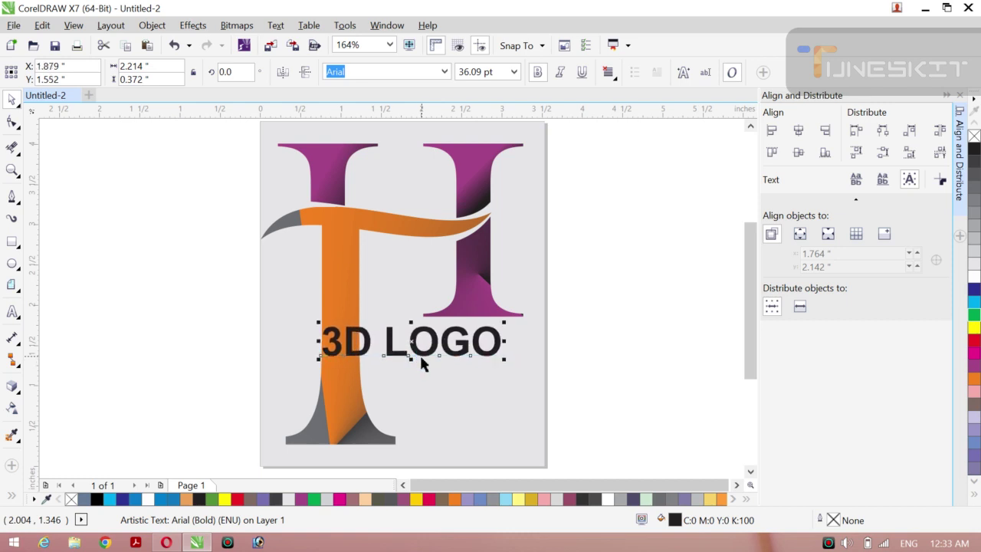
key(Right)
key(Right)
key(Right)
key(Right)
key(Up)
key(Up)
key(Up)
key(Up)
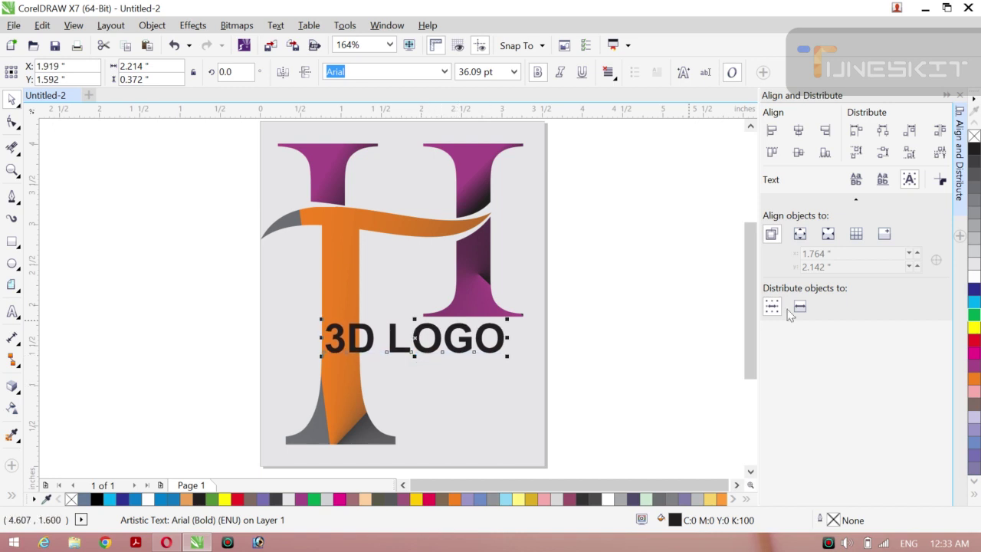
- Try a white fill on the caption and set it back to black
click(973, 276)
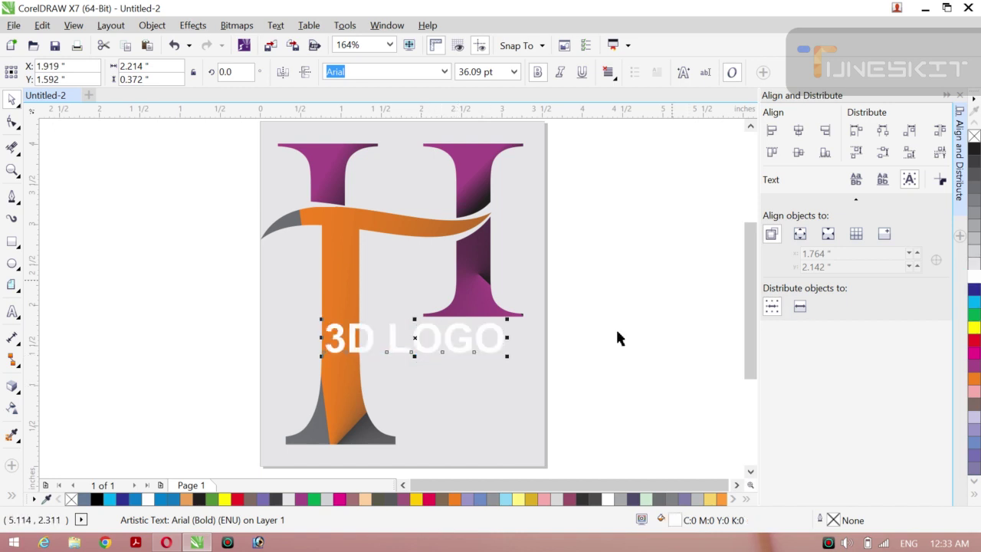
click(974, 149)
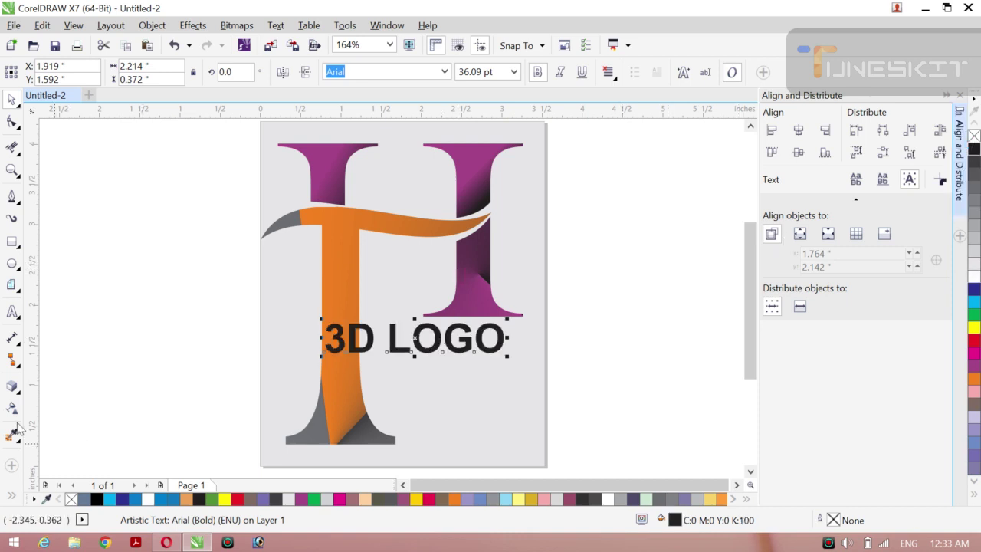
- Extrude the "3D LOGO" caption a short way down and right, with a depth of 15
click(20, 394)
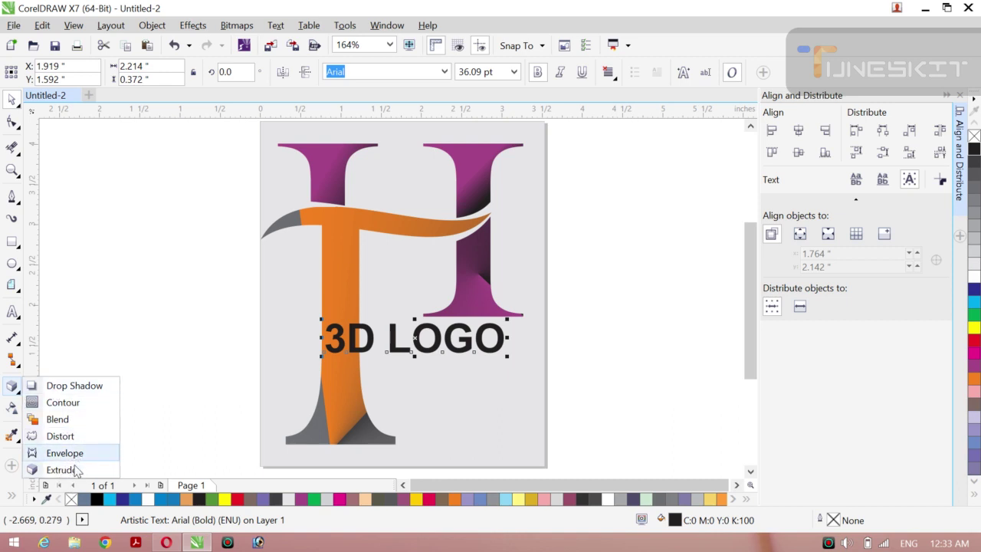
click(61, 470)
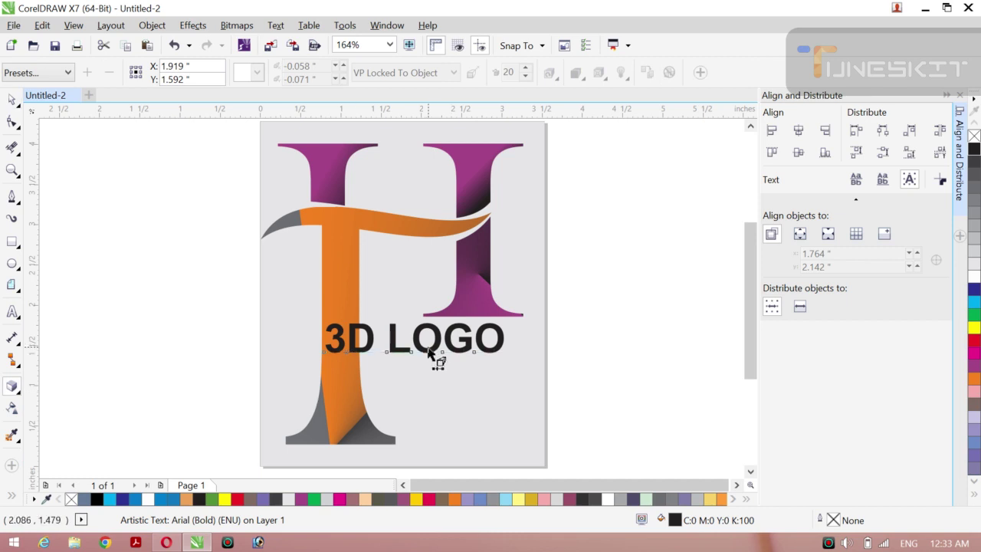
drag(433, 355, 443, 362)
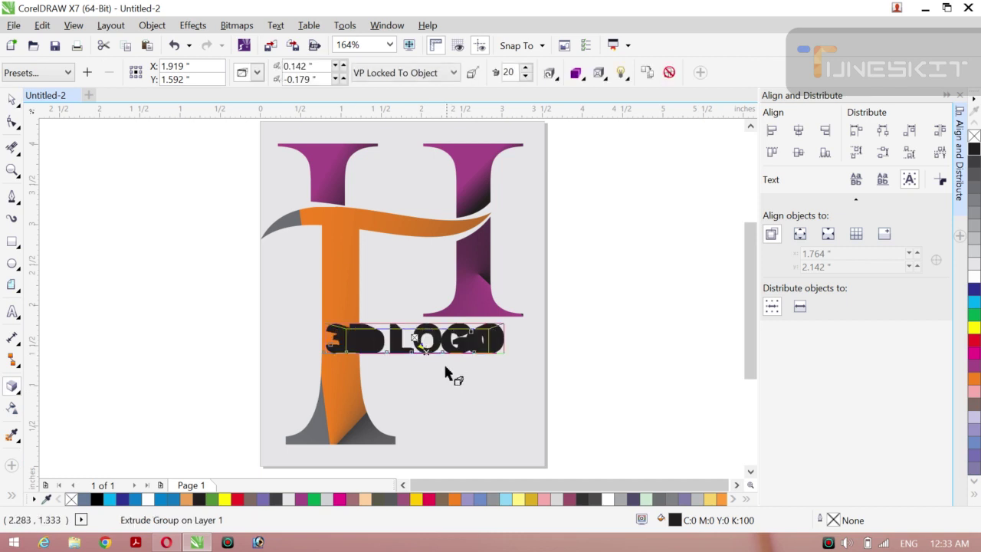
click(527, 77)
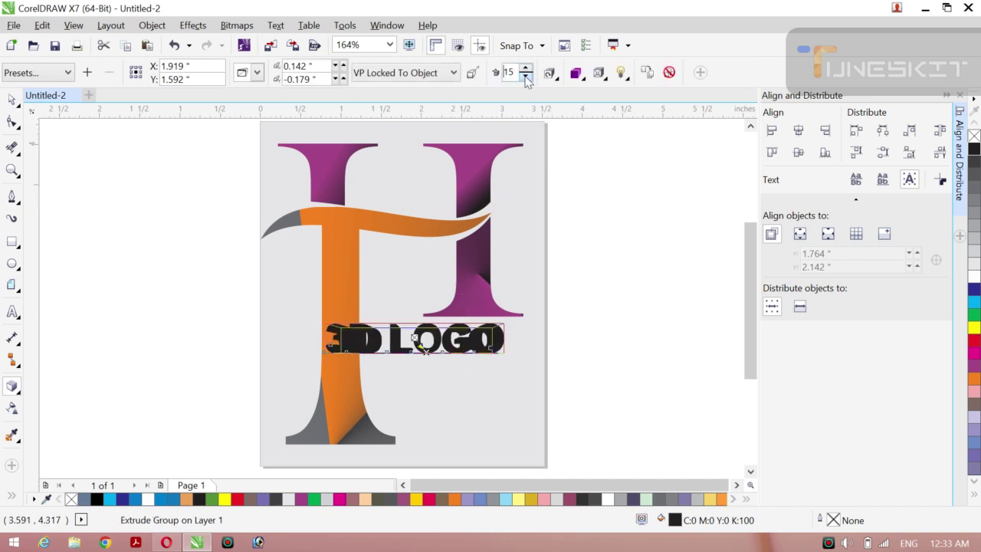
- Rotate the caption's extrusion in 3D so its underside shows, and set the extrusion depth to 5
click(549, 73)
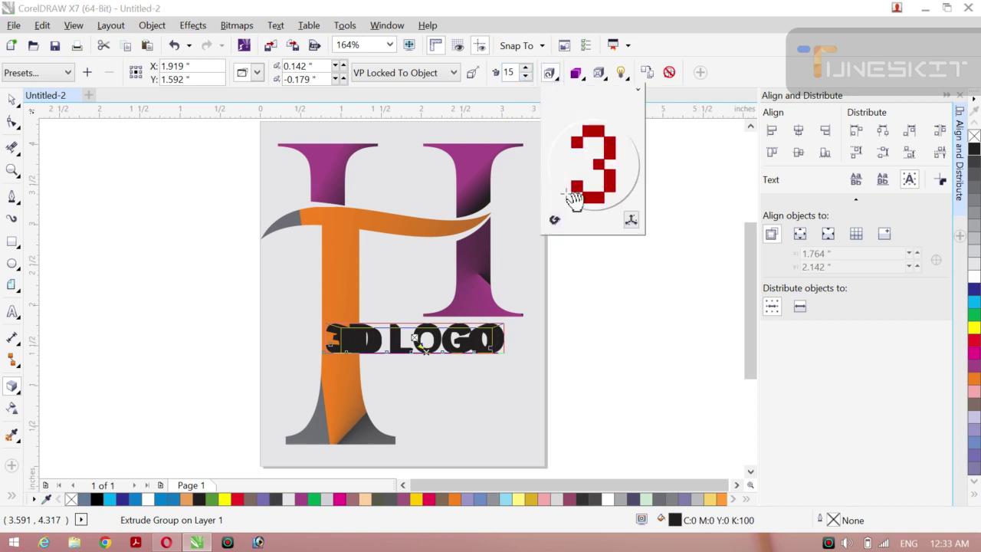
drag(591, 202, 609, 219)
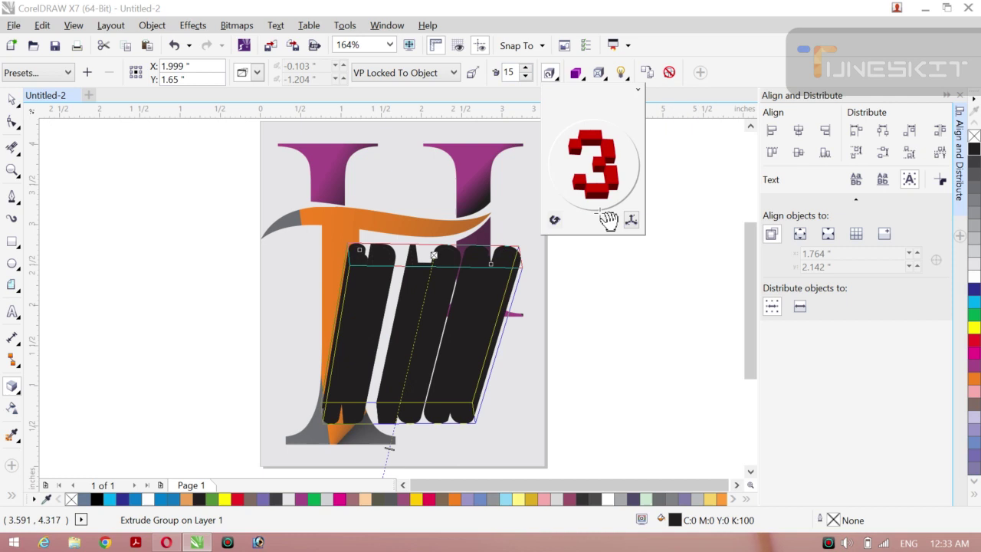
click(527, 76)
click(527, 77)
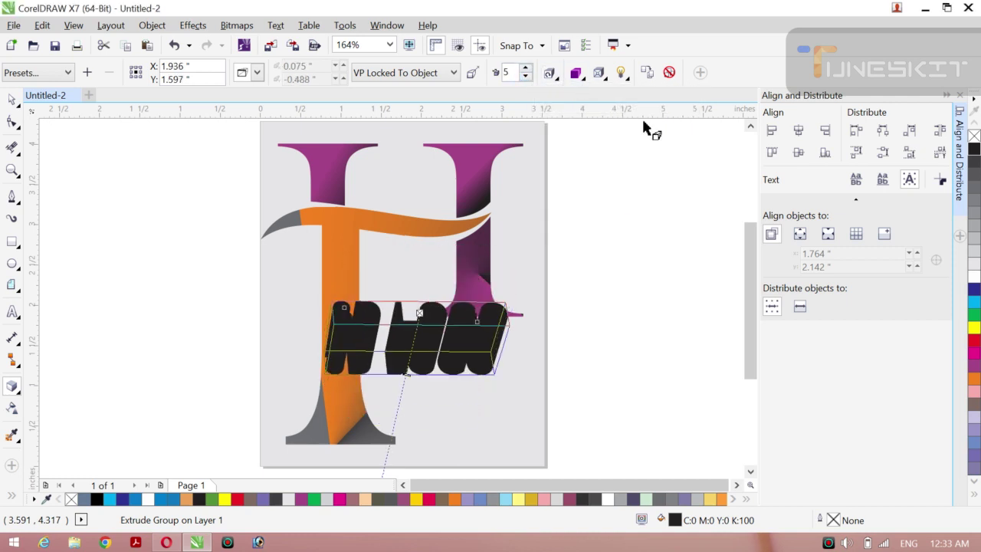
- Try the object-fill and solid color options on the extrusion and settle on color shading
click(577, 74)
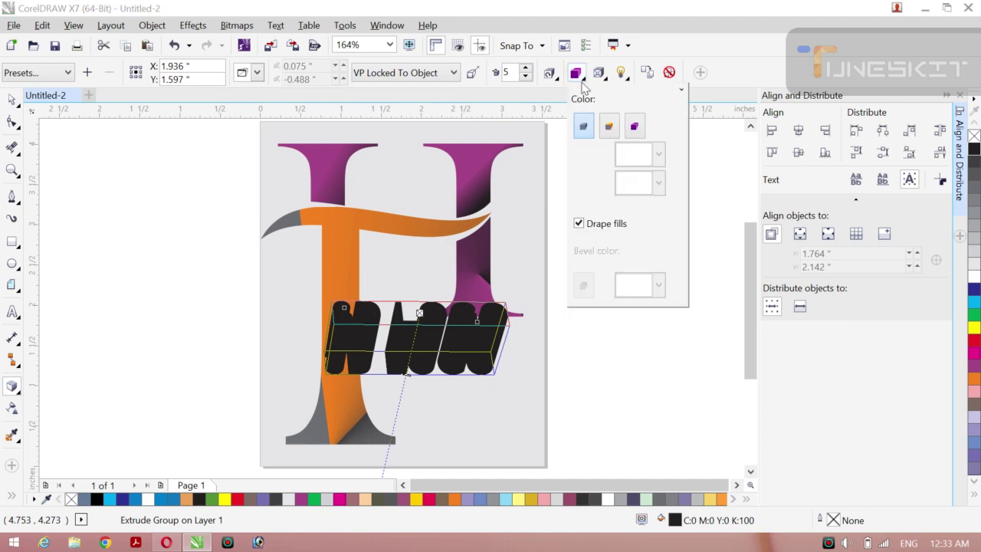
click(634, 128)
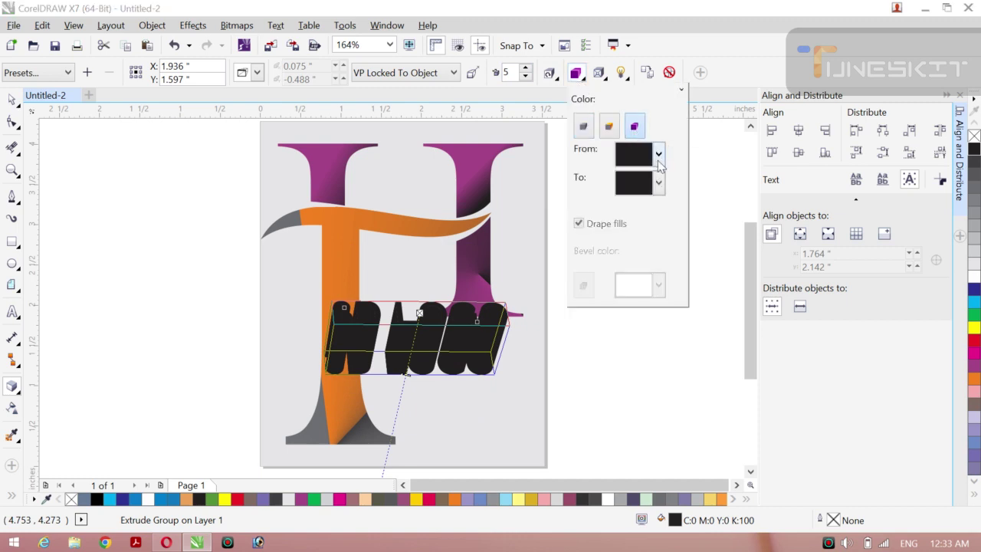
click(610, 129)
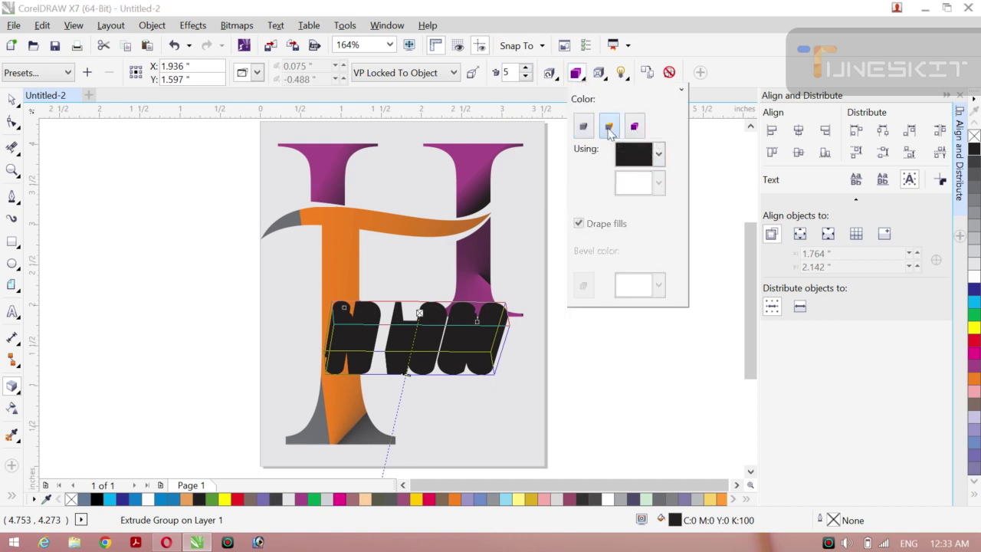
click(583, 128)
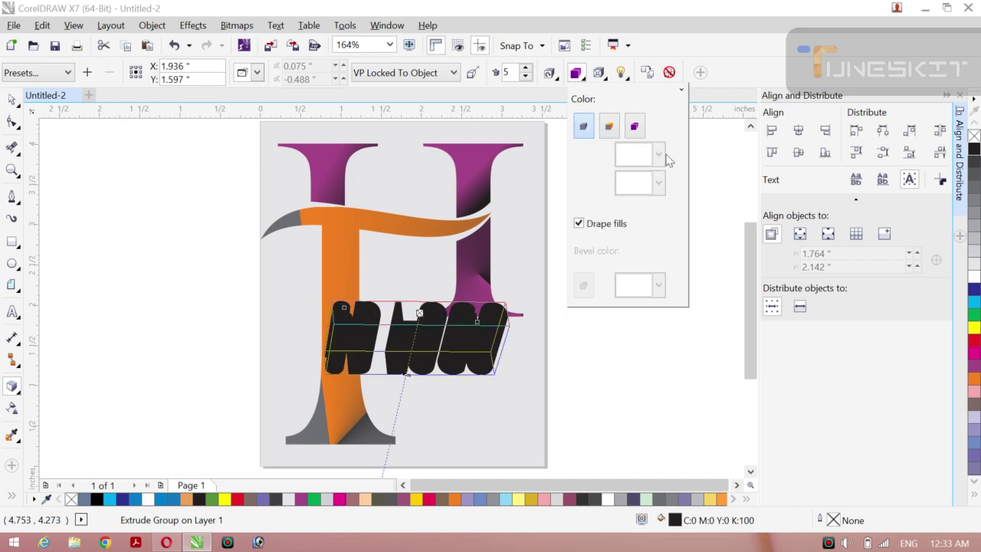
click(635, 129)
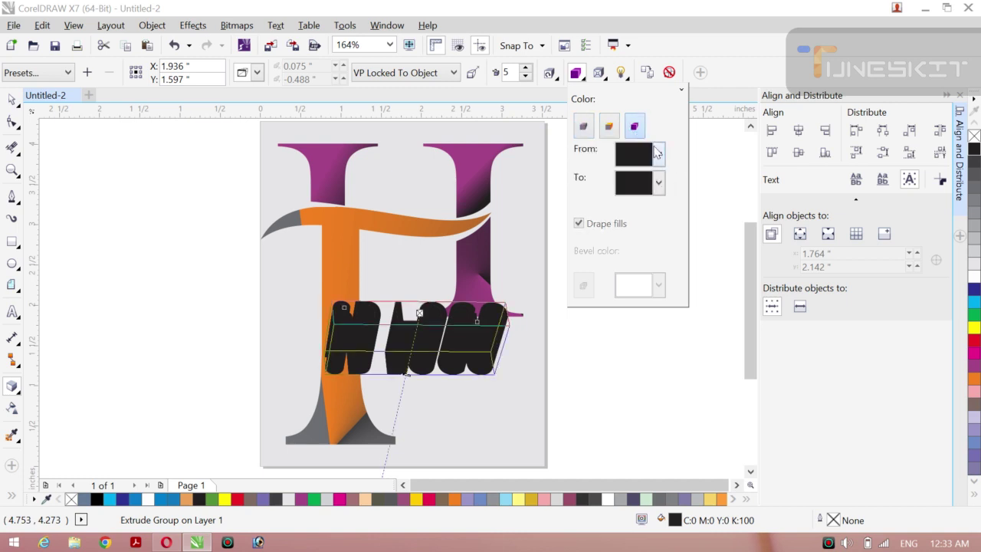
- Shade the caption's extrusion from red to yellow
click(658, 183)
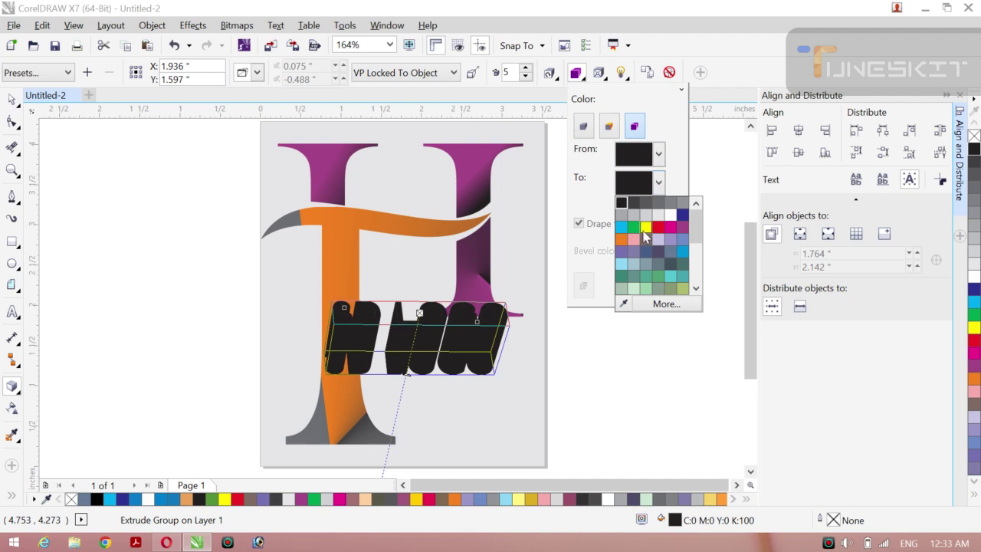
click(646, 226)
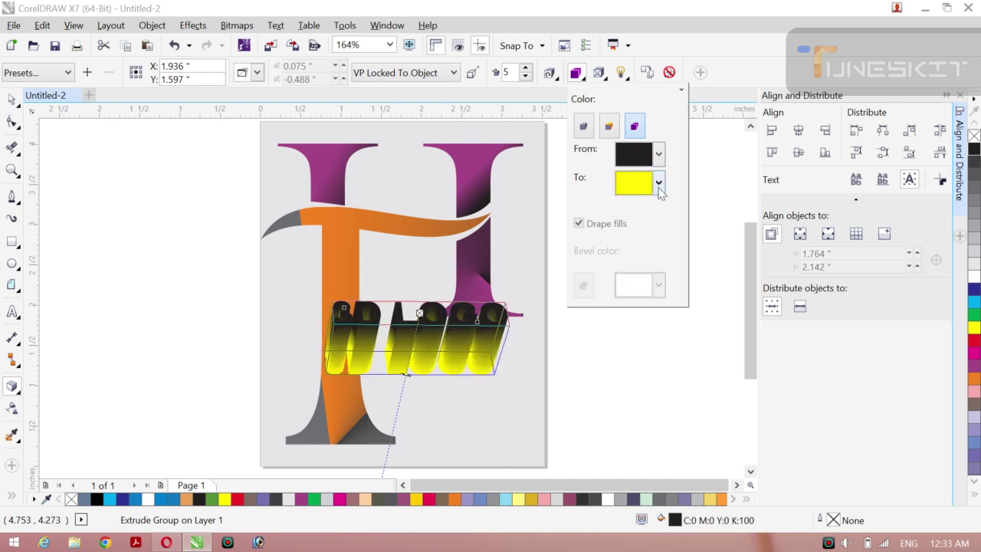
click(658, 153)
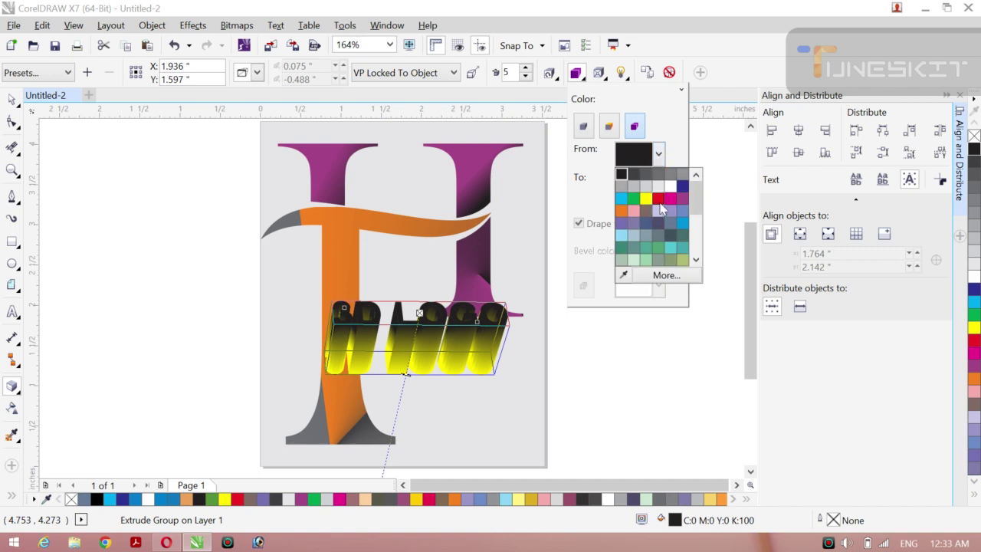
click(658, 199)
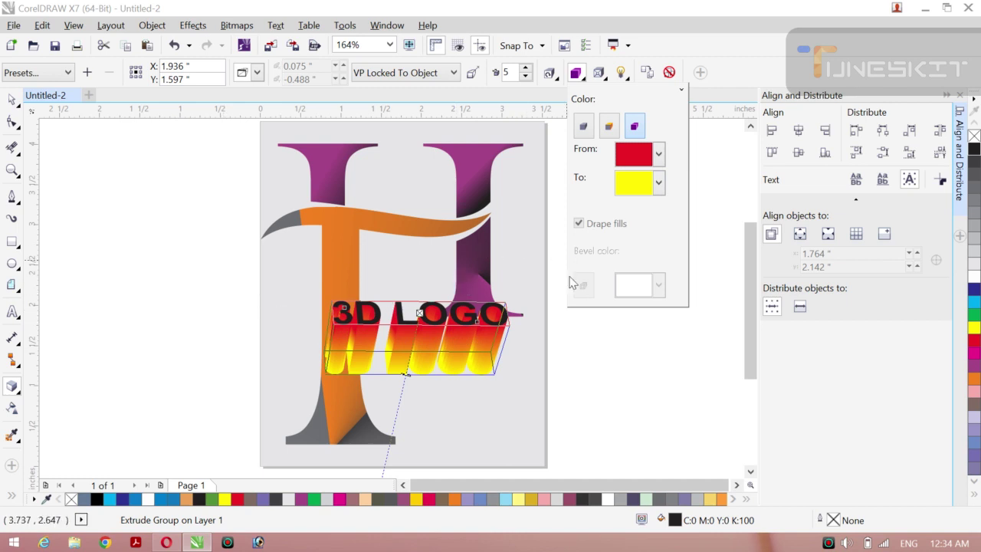
- Try purple as the extrusion's ending shade and change it to orange
click(658, 184)
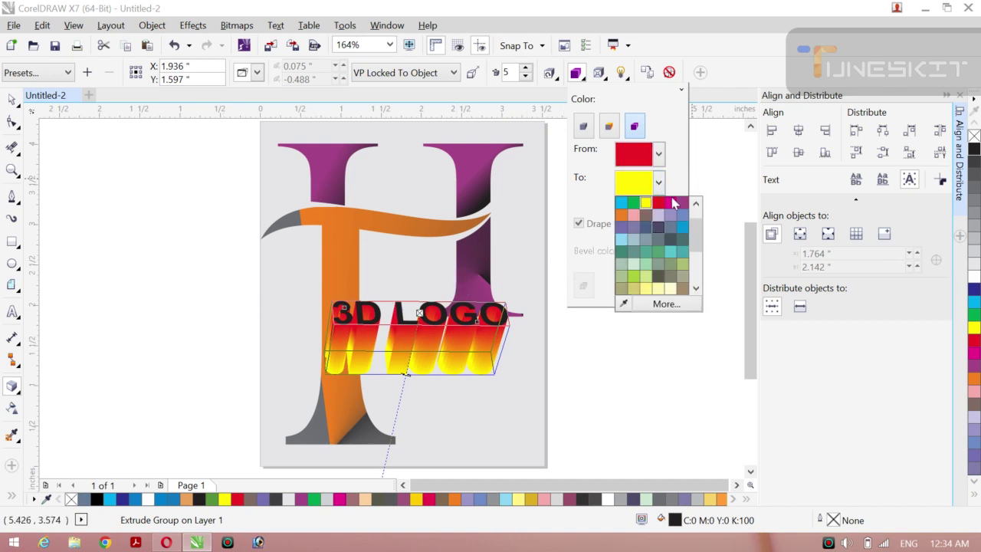
click(683, 202)
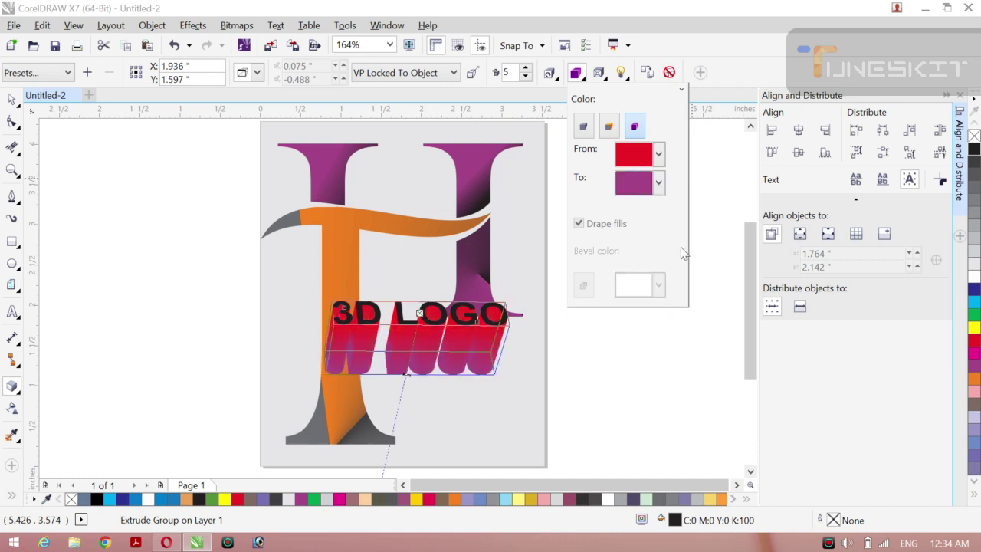
click(659, 184)
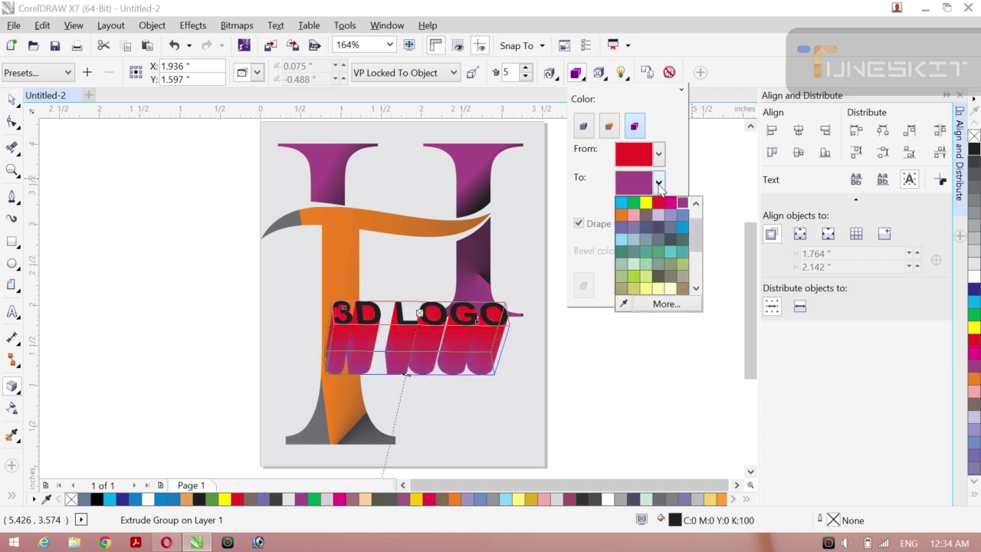
click(622, 215)
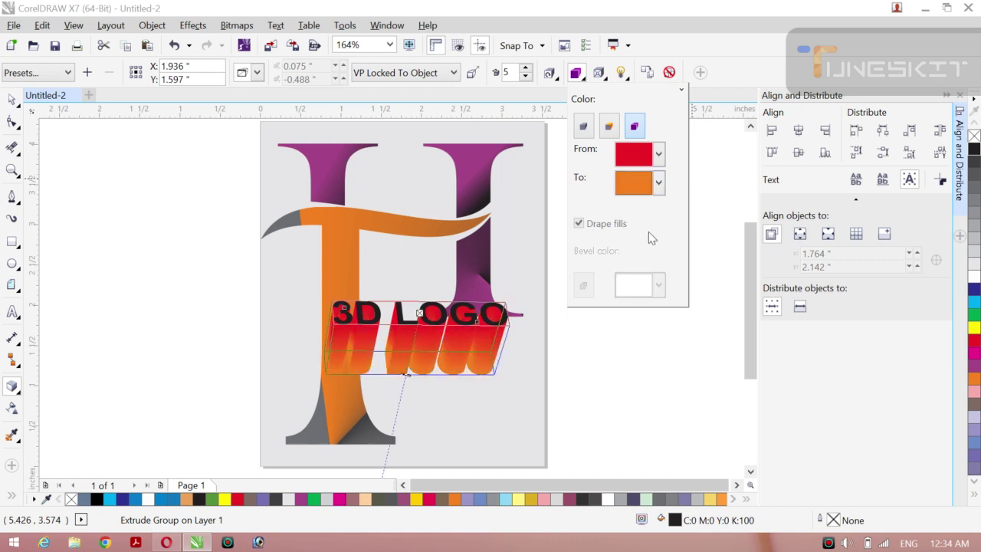
- Set the extrusion's starting shade to light green and deselect the caption
click(659, 155)
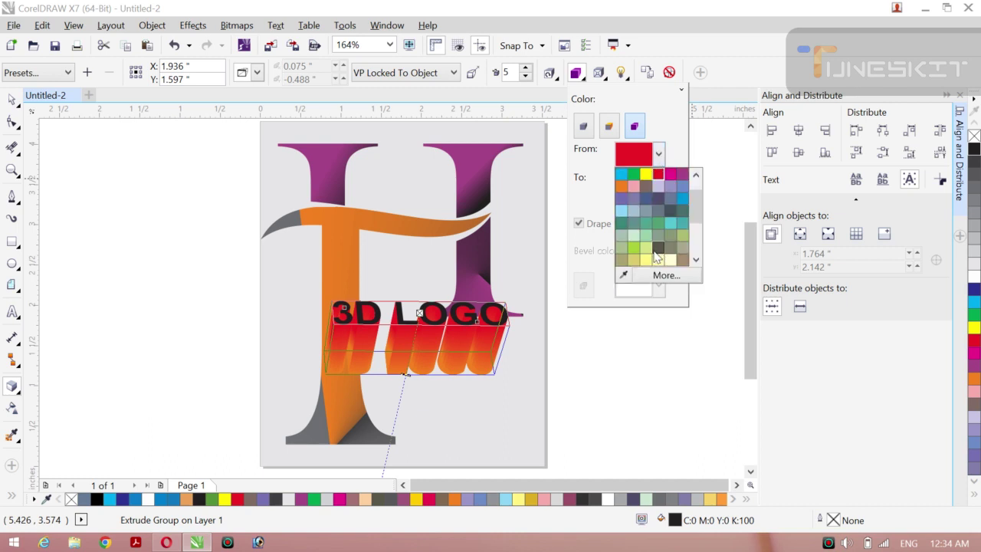
click(635, 249)
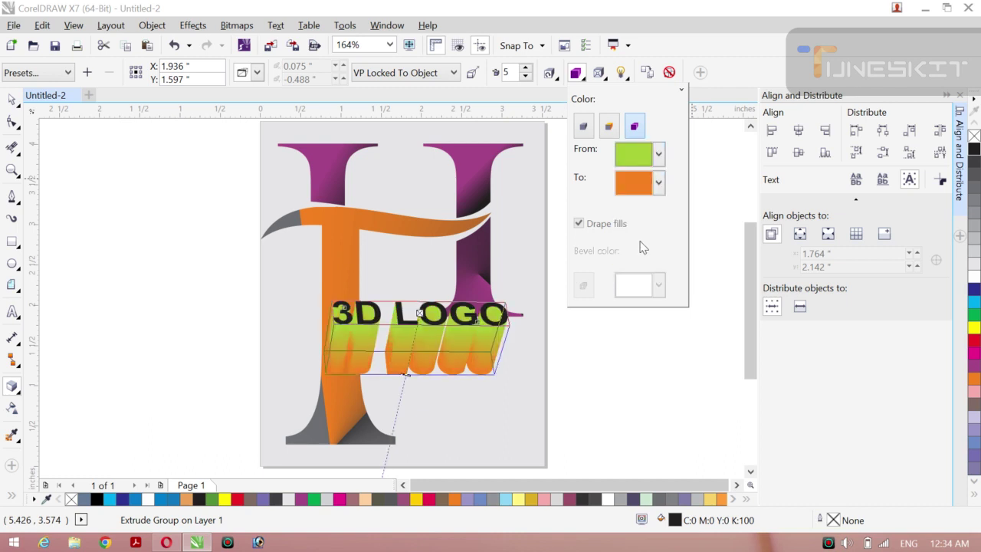
click(18, 109)
click(76, 159)
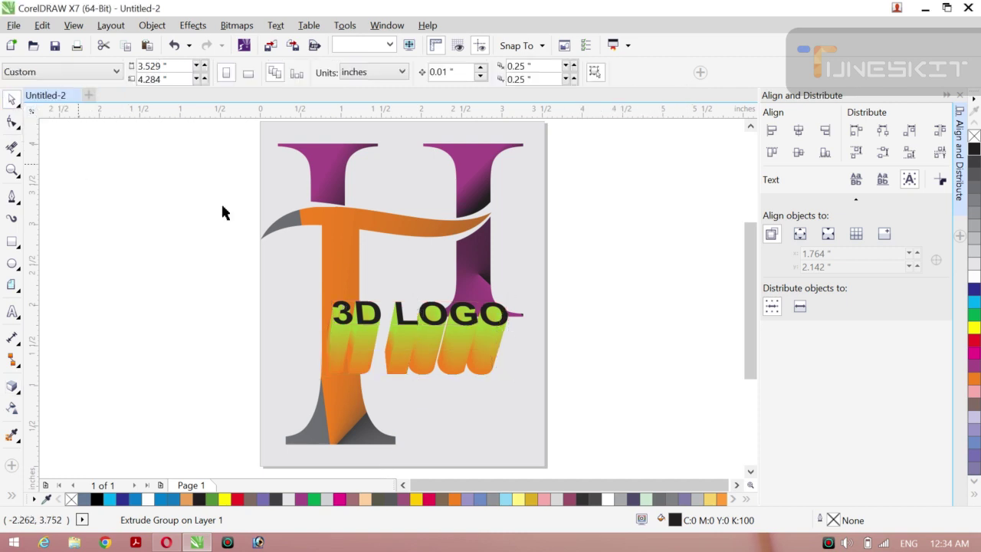
- Try an extrusion depth of 1 on the caption and set it to 4
click(433, 321)
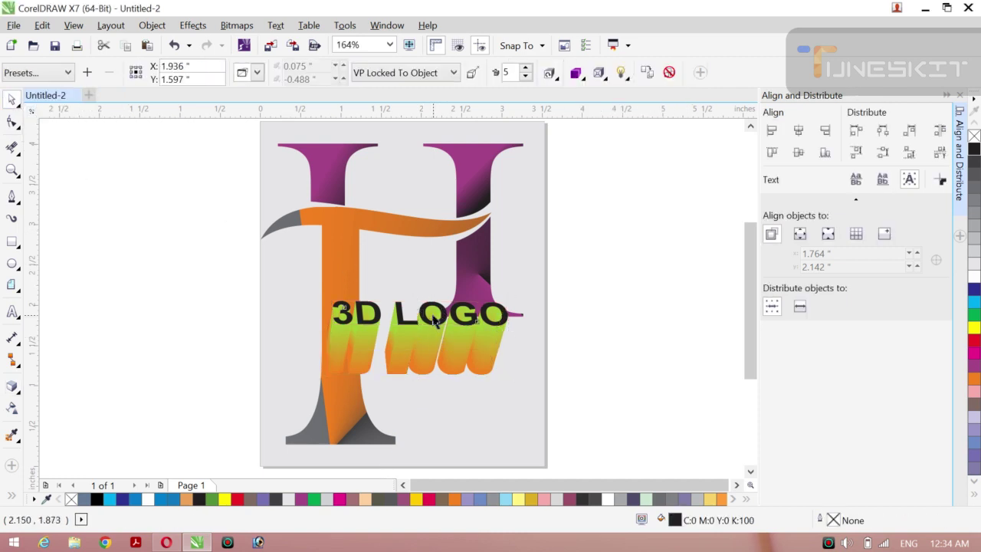
click(526, 77)
click(527, 77)
click(527, 78)
click(526, 78)
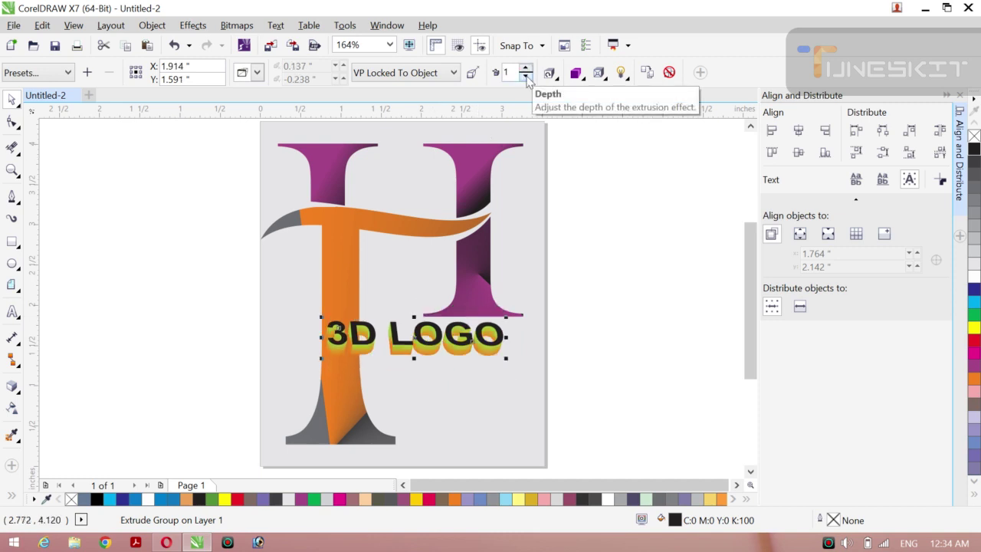
double_click(508, 72)
key(BackSpace)
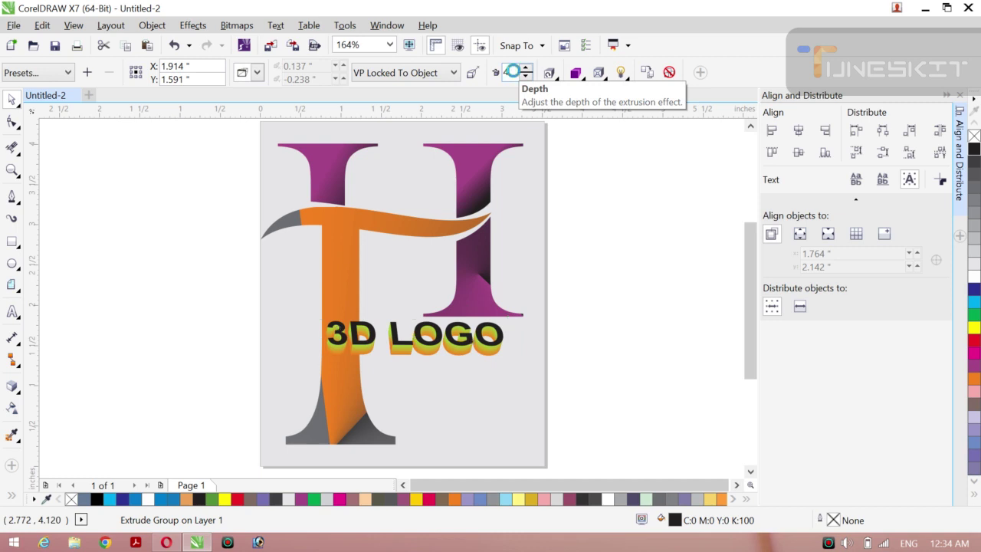
text(4)
key(Return)
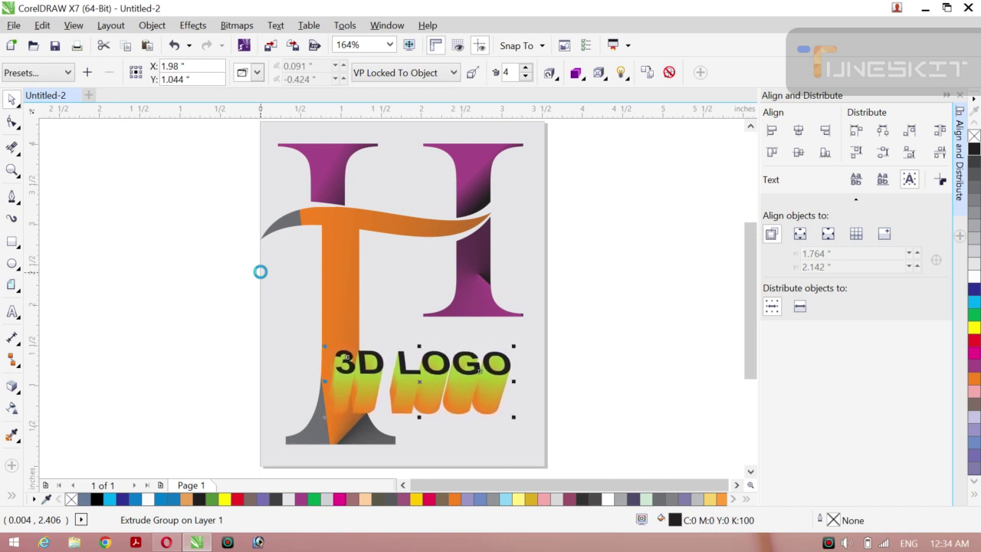
- Stretch the extruded caption from the H's right base down to the T's base, widen it slightly to the right, and deselect it
drag(419, 346, 422, 313)
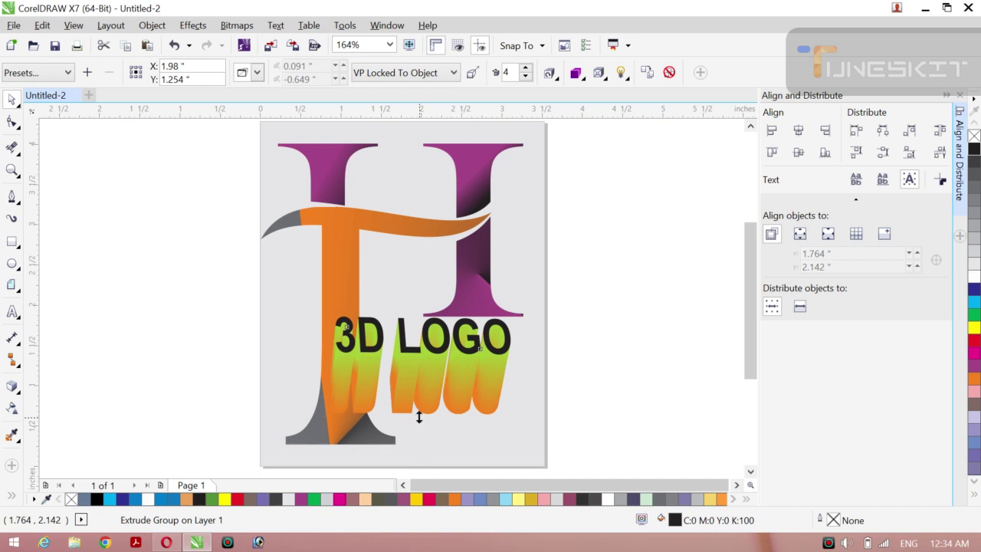
drag(419, 417, 418, 442)
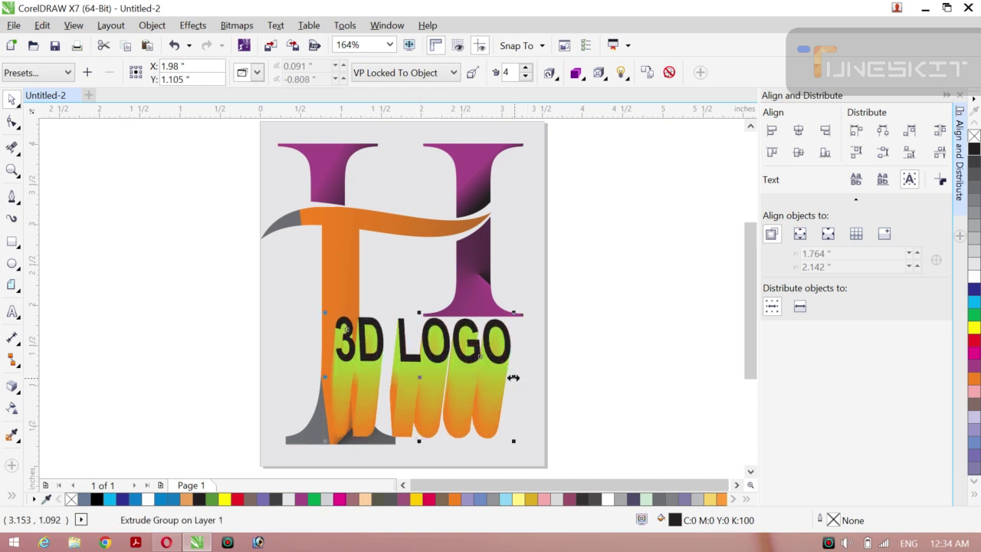
drag(514, 377, 529, 379)
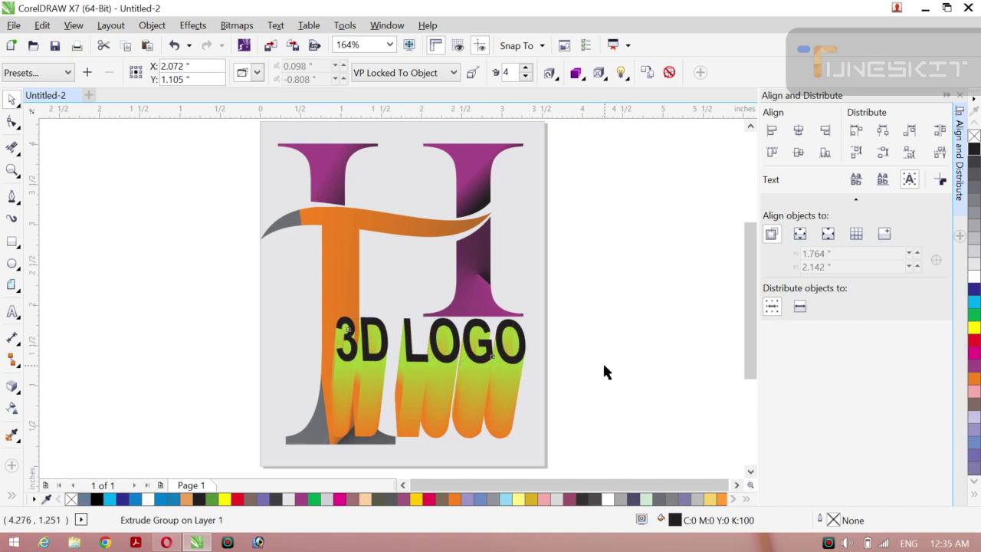
click(604, 372)
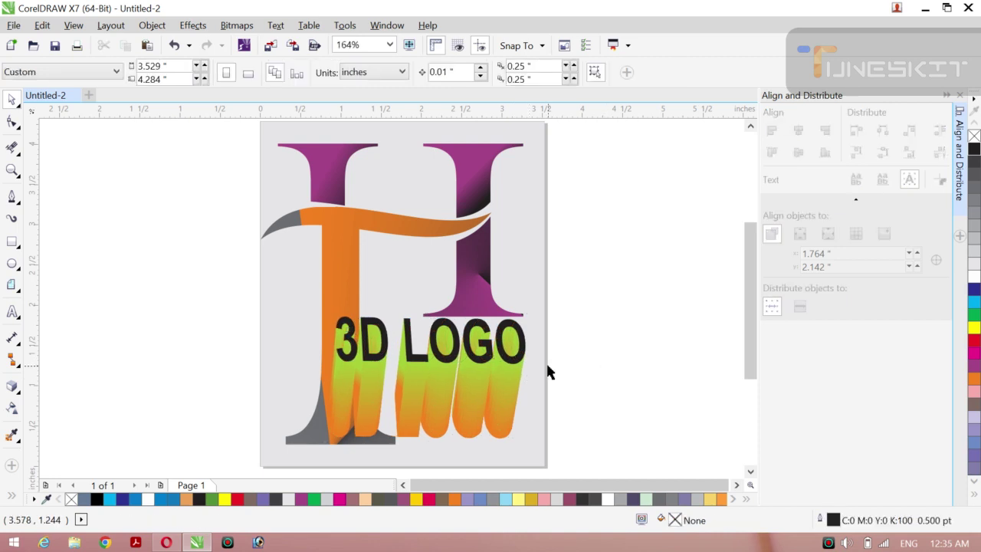
- Try a green fill (C:100 M:0 Y:100 K:0) on the extruded caption's text
click(414, 362)
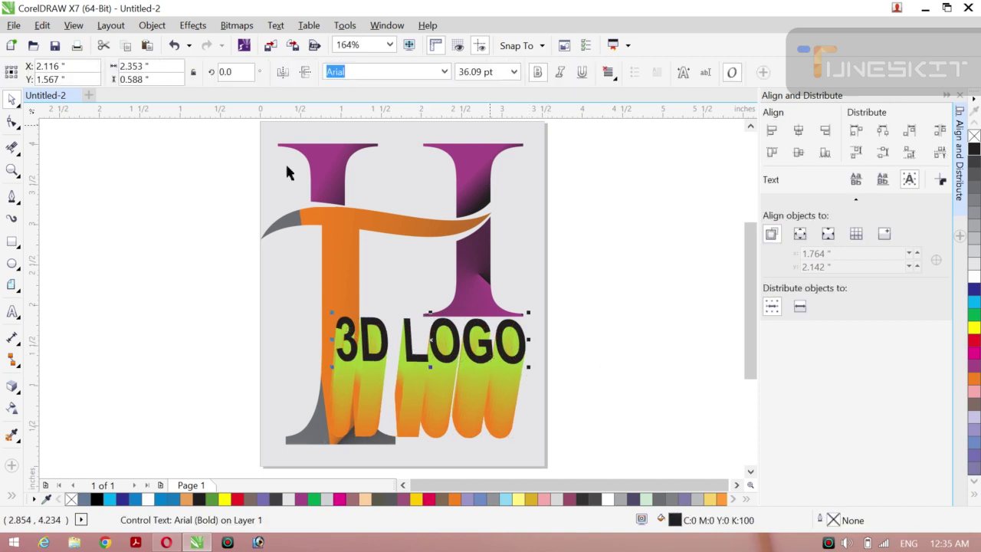
click(12, 388)
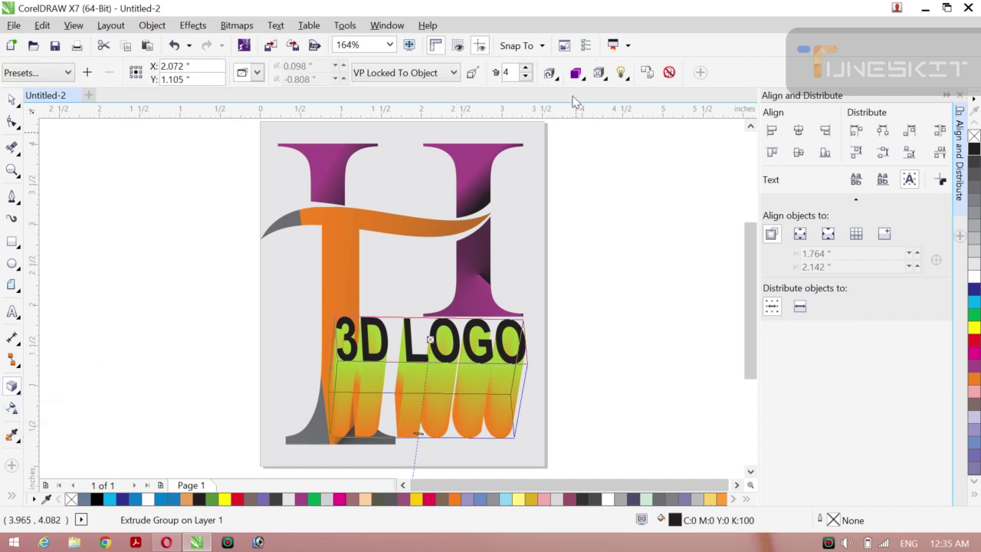
click(974, 317)
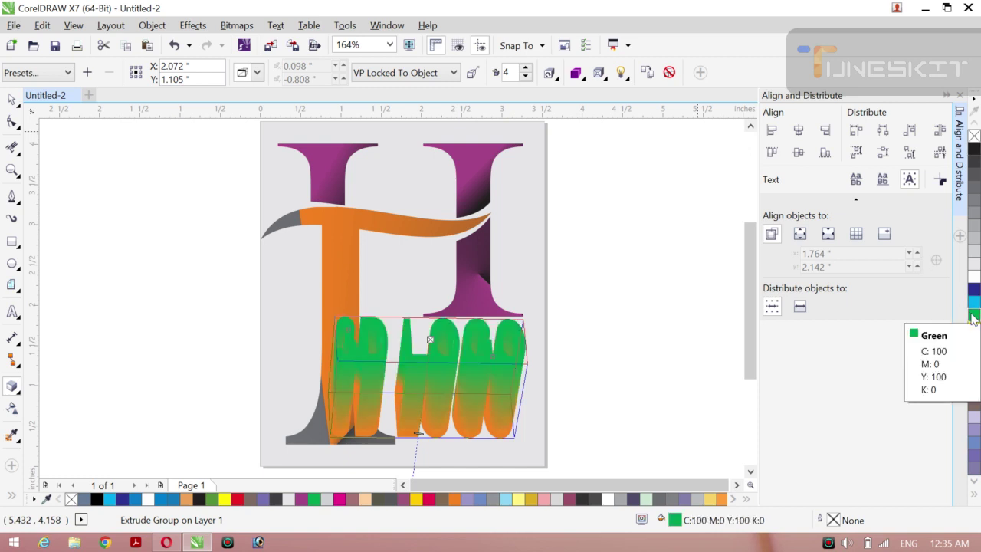
- Set the starting shade of the caption's extrusion to crimson
click(578, 74)
click(657, 154)
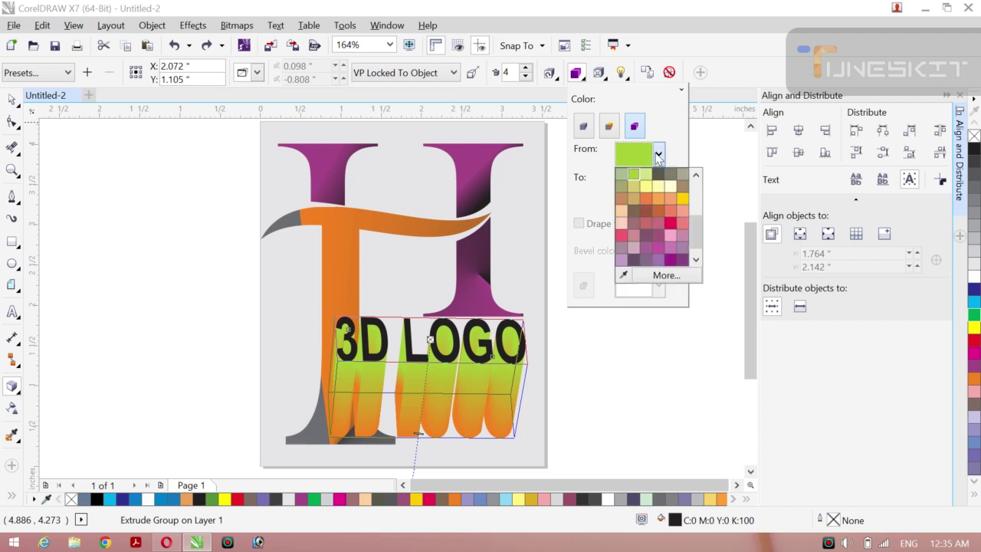
click(667, 222)
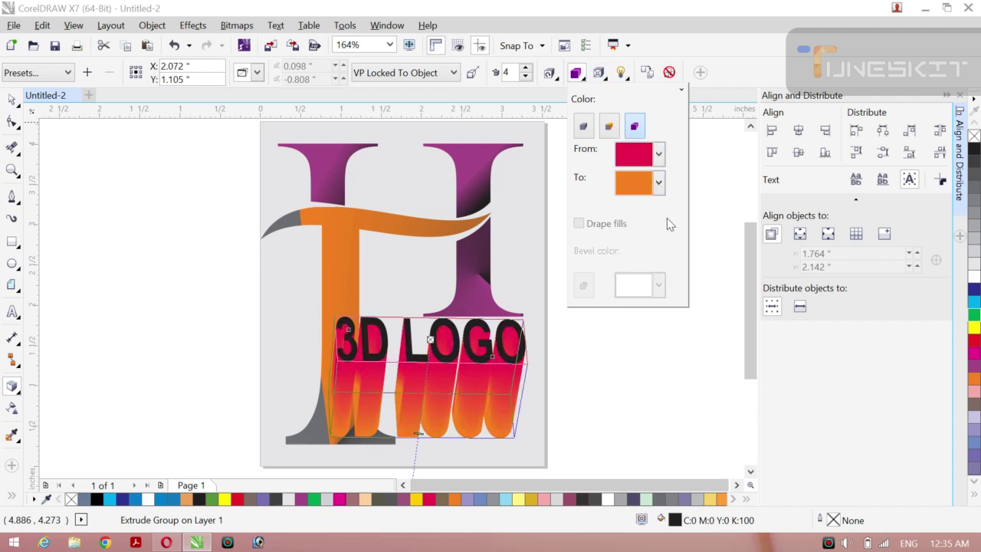
- Try pale green, sage green and pink as the ending shade of the caption's extrusion
click(659, 183)
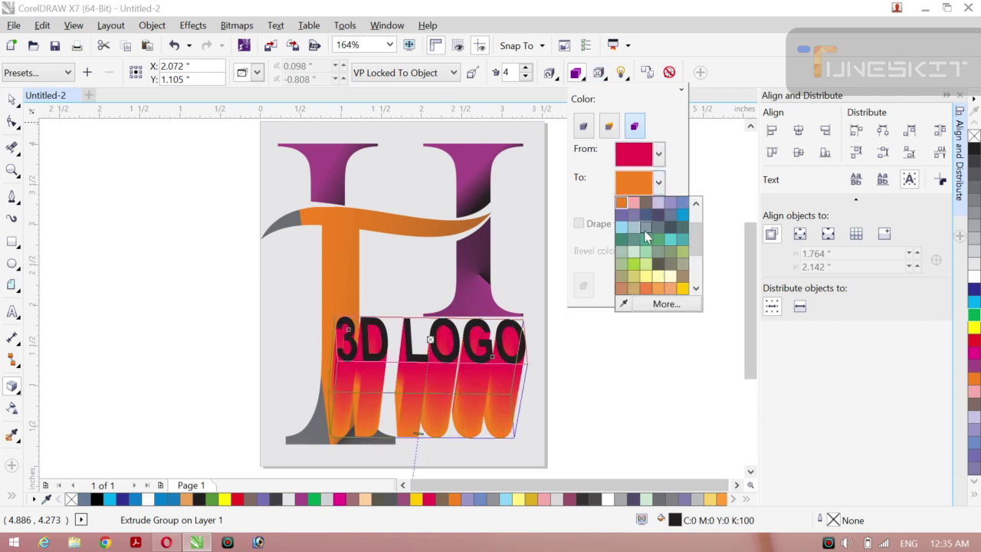
click(634, 253)
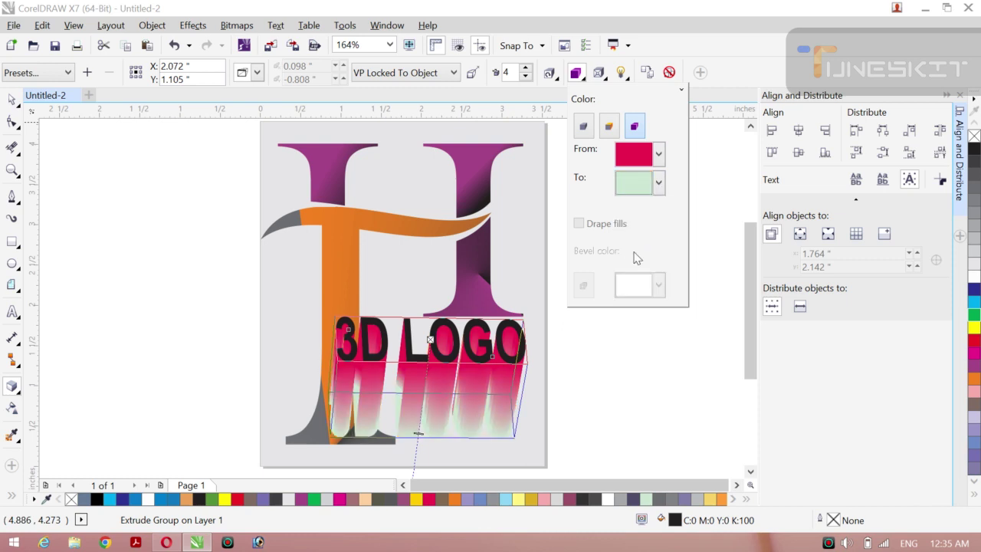
click(658, 182)
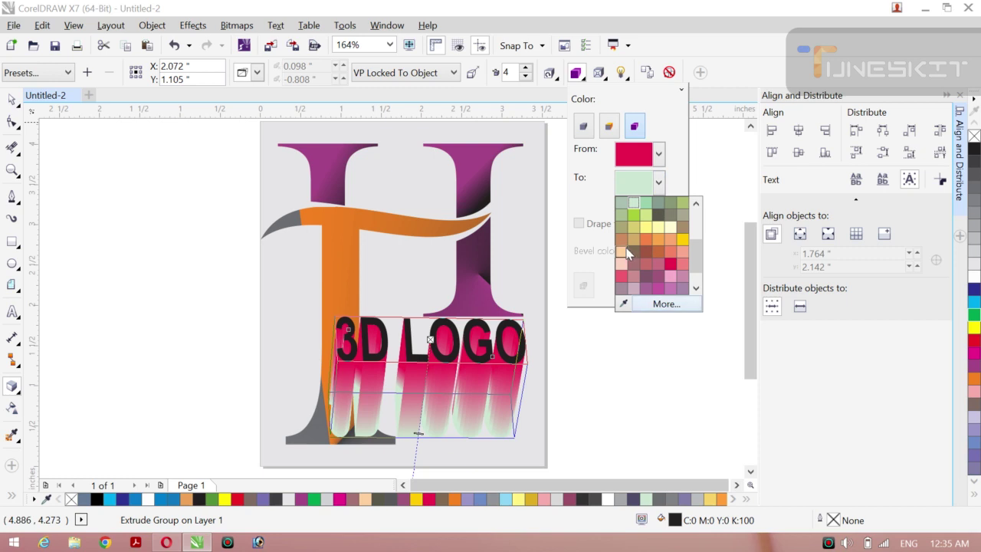
click(621, 214)
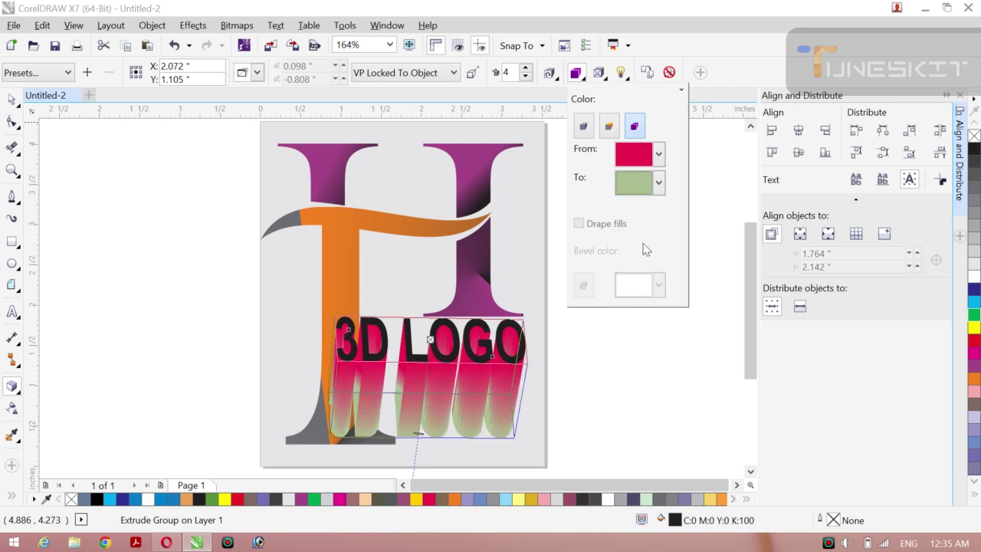
click(660, 190)
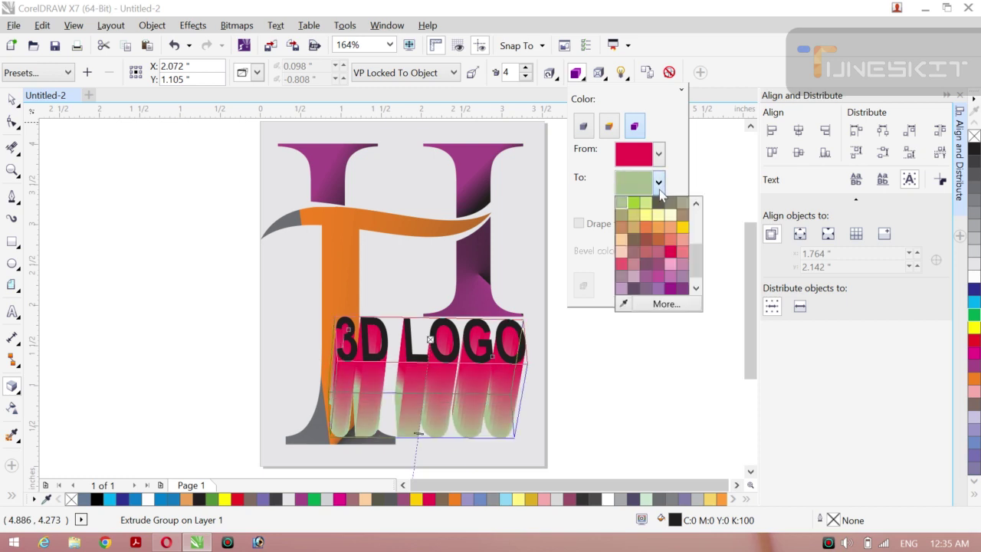
click(669, 261)
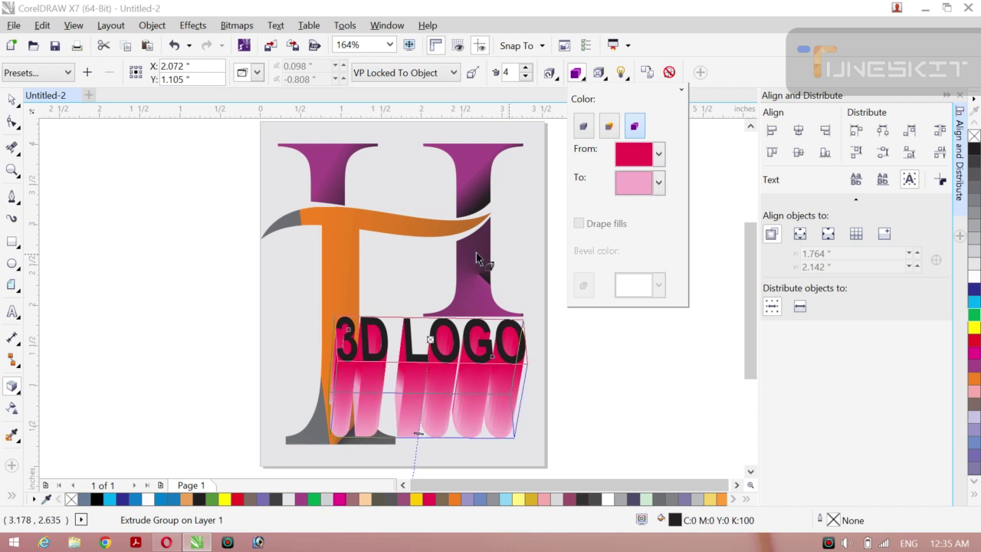
- Try a khaki starting shade on the caption's extrusion and return it to crimson
click(657, 154)
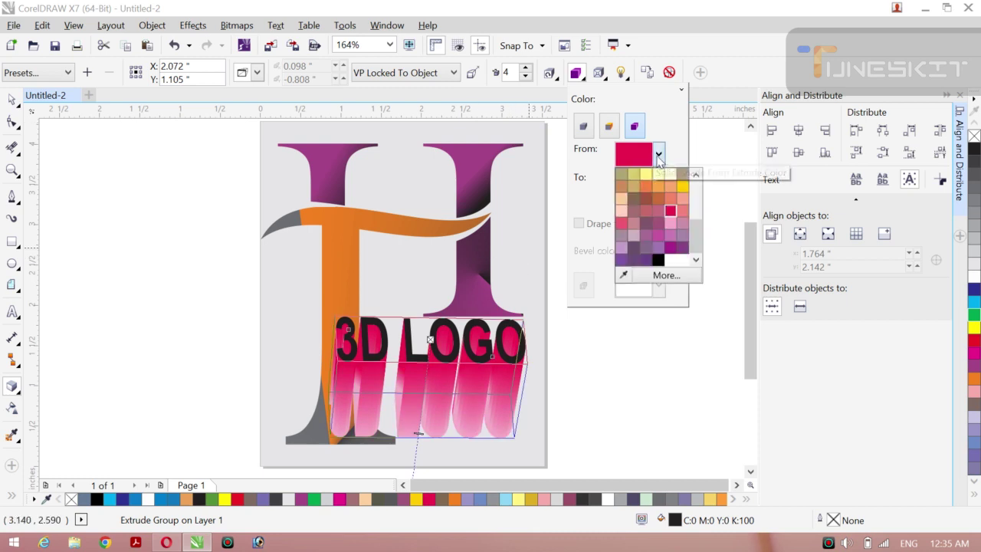
click(646, 184)
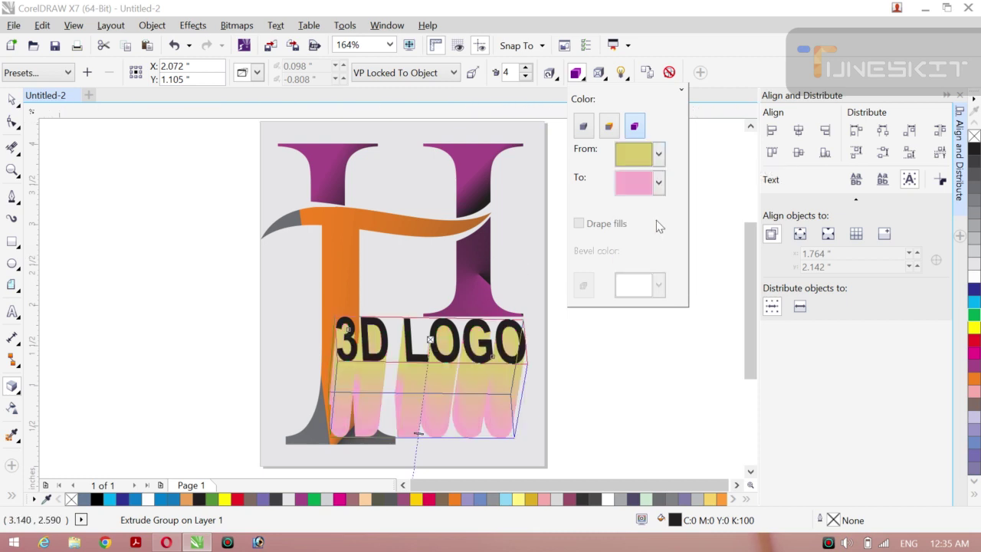
click(659, 155)
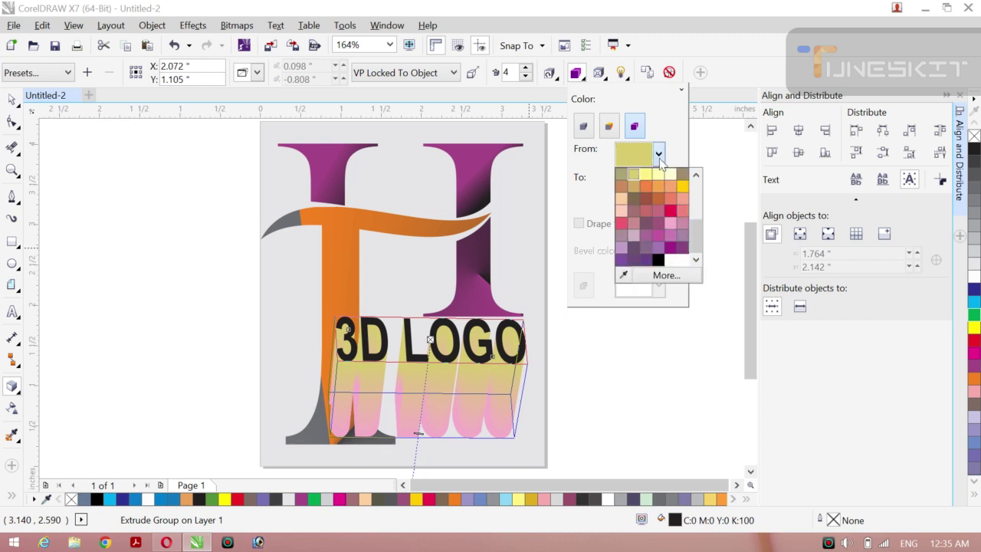
click(671, 212)
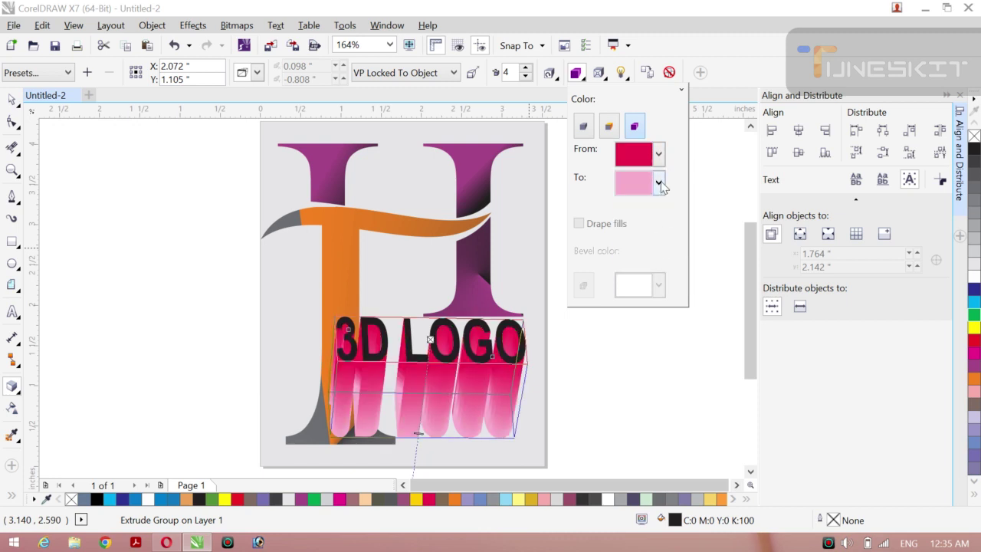
- Set the extrusion's ending shade to black and switch to the Pick tool
click(659, 183)
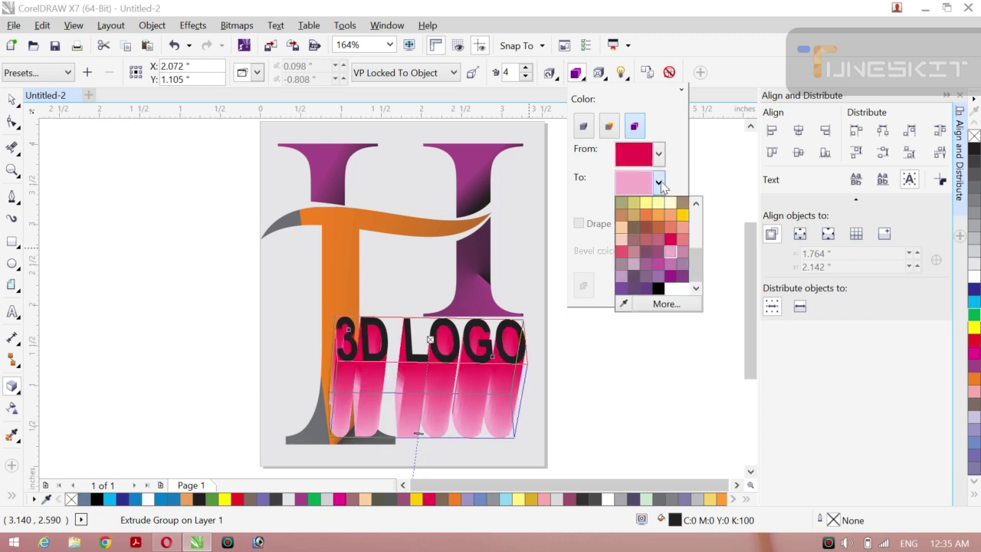
click(658, 288)
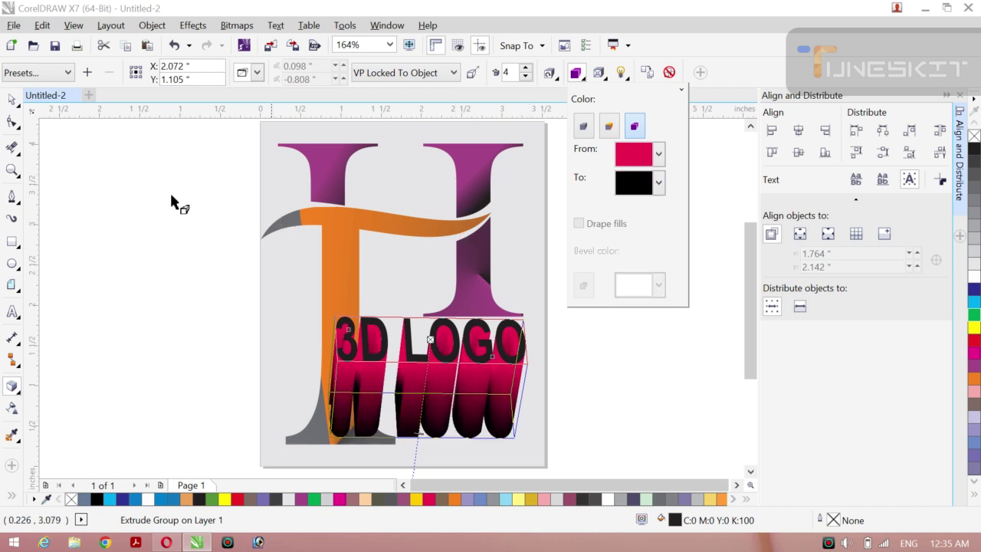
click(20, 113)
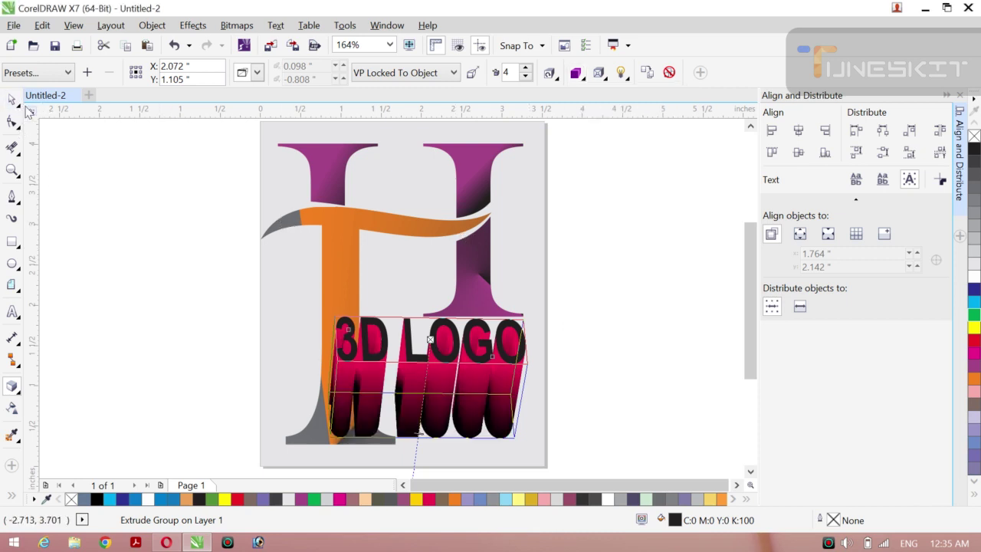
click(20, 113)
click(46, 99)
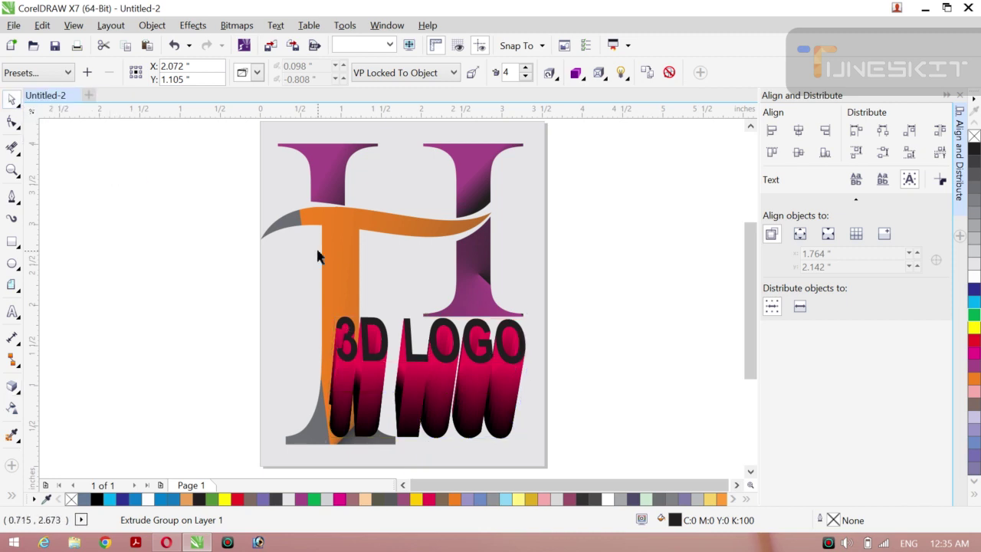
- Break the caption's extrude group apart into front letters and extruded sides, and deselect them
click(419, 365)
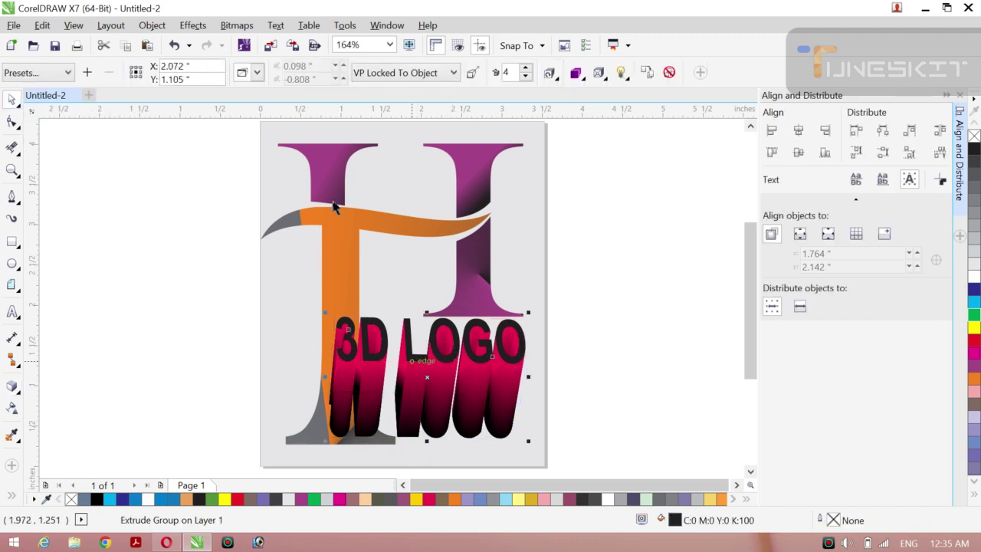
click(152, 26)
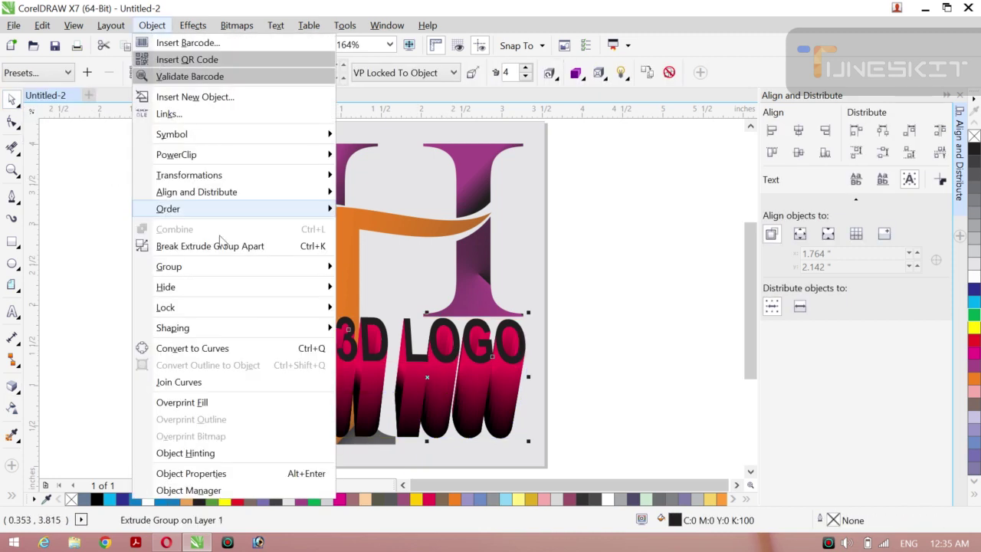
click(242, 247)
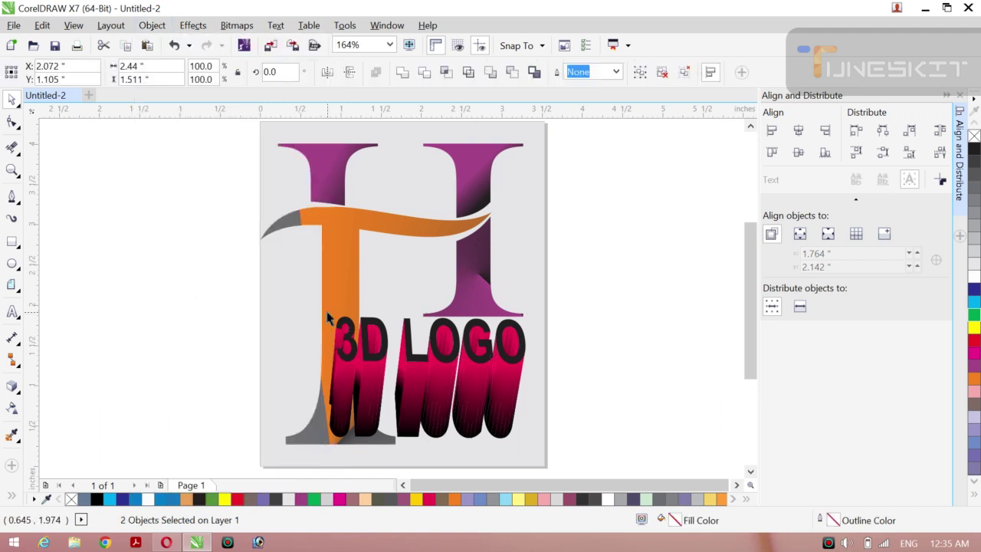
key(Escape)
- Try white, blue and orange fills on the front "3D LOGO" letters and set them to purple (C:20 M:80 Y:0 K:20)
click(444, 360)
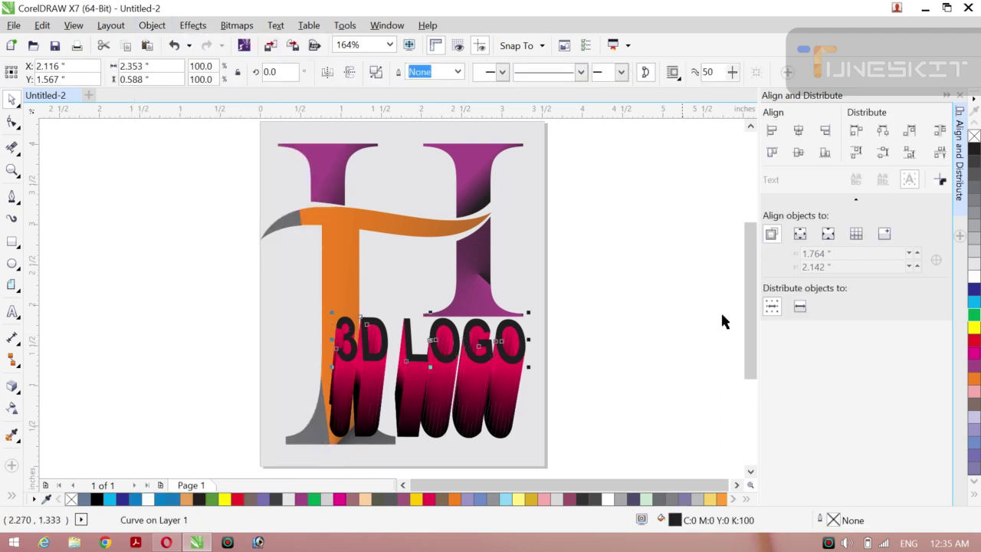
click(974, 279)
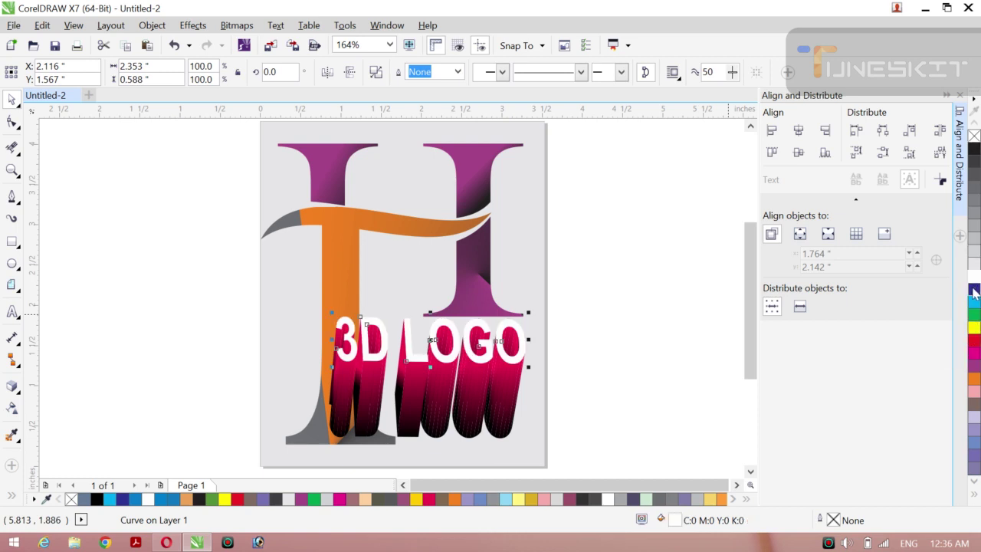
click(974, 290)
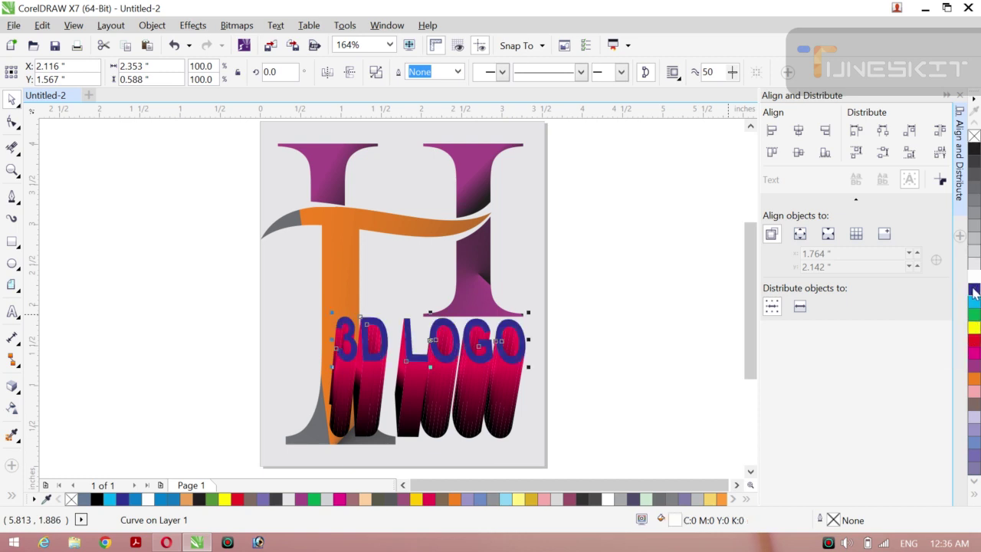
click(974, 379)
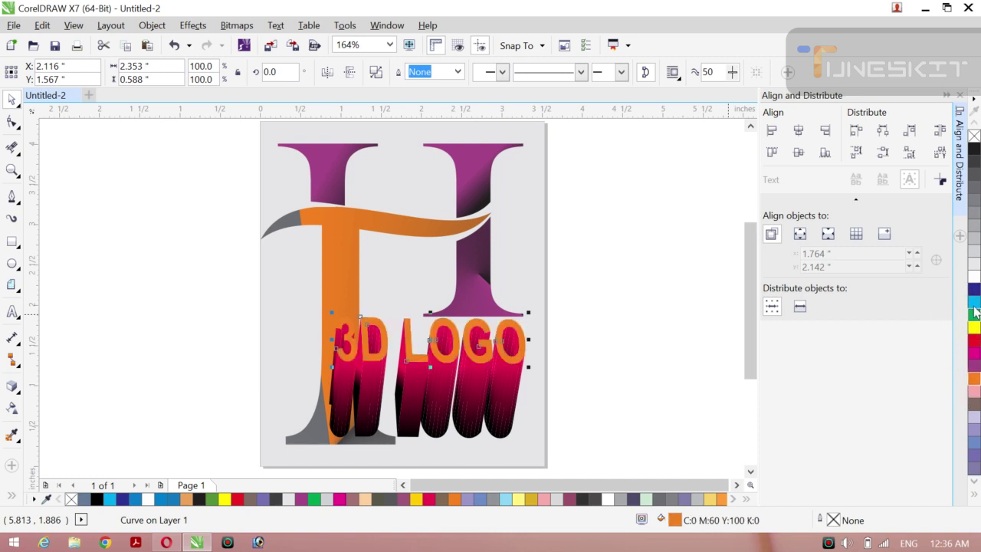
click(973, 367)
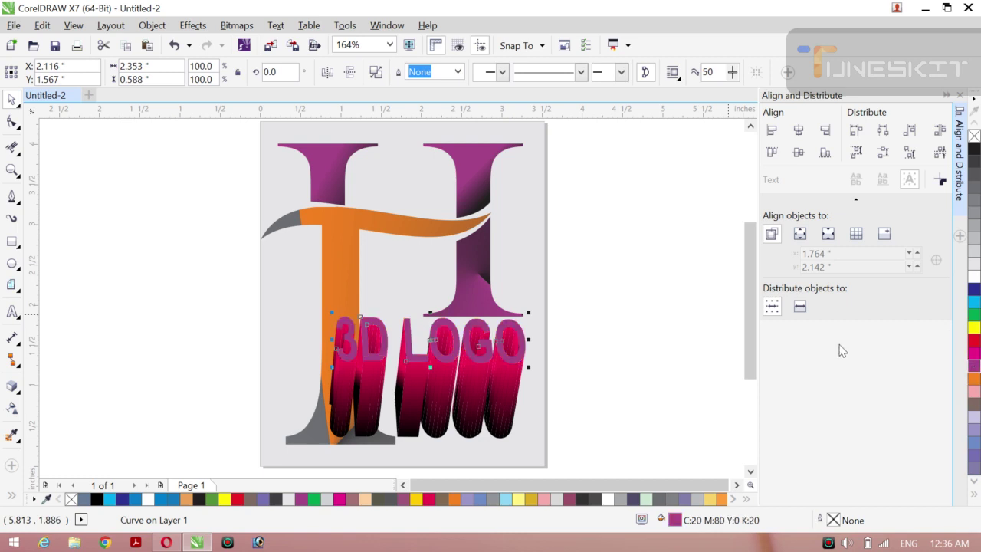
- Apply a purple-to-white linear fountain fill across the front letters, with its ends just beyond the 3 and the last O
key(g)
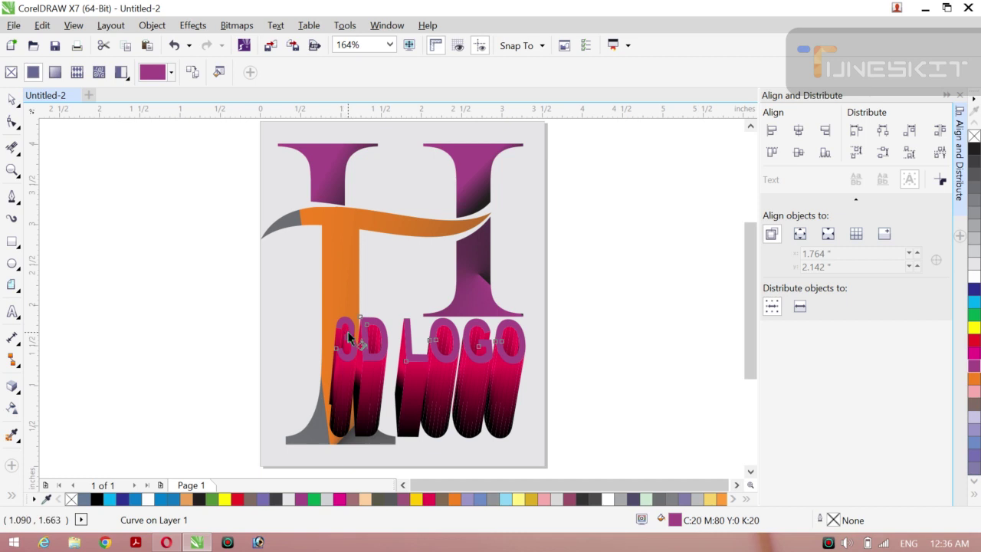
drag(348, 337, 518, 358)
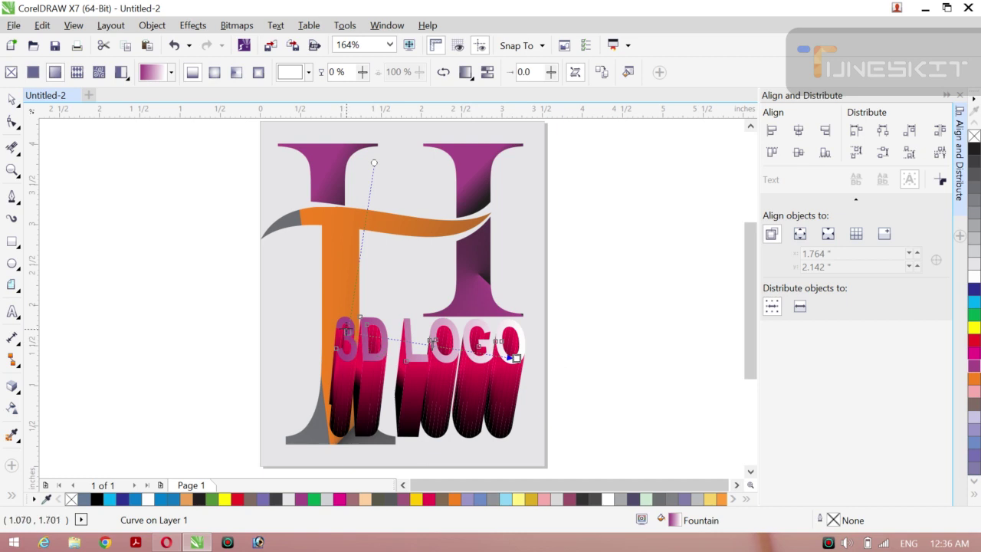
drag(347, 331, 328, 322)
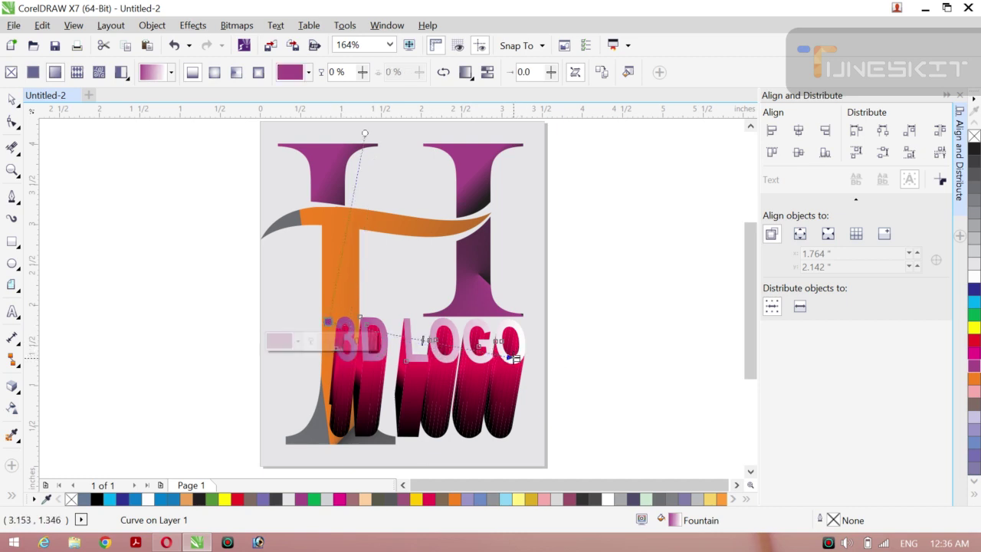
drag(516, 358, 532, 355)
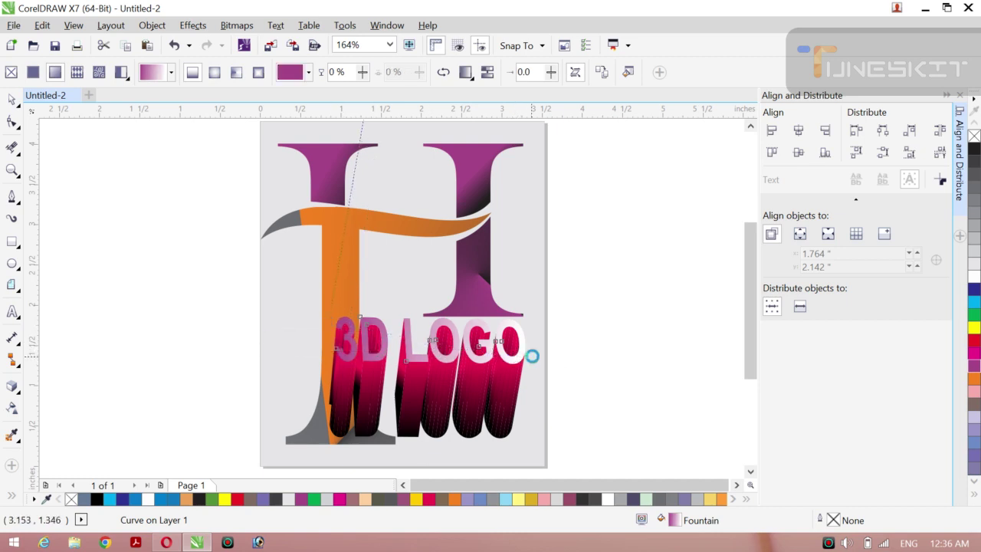
- Add a color node at 65% of the letters' gradient, try red and dark grey on it, and set it to green
click(460, 345)
click(975, 341)
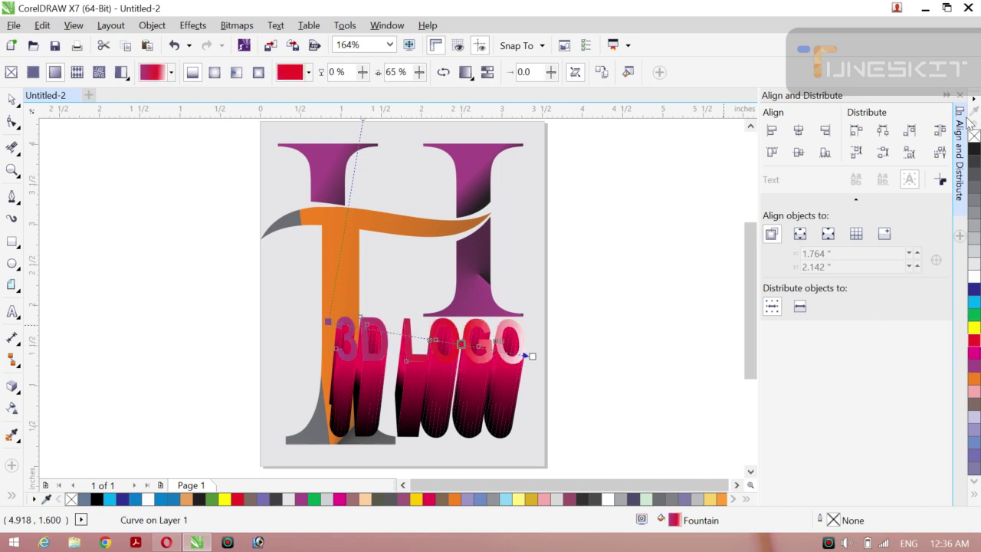
click(971, 159)
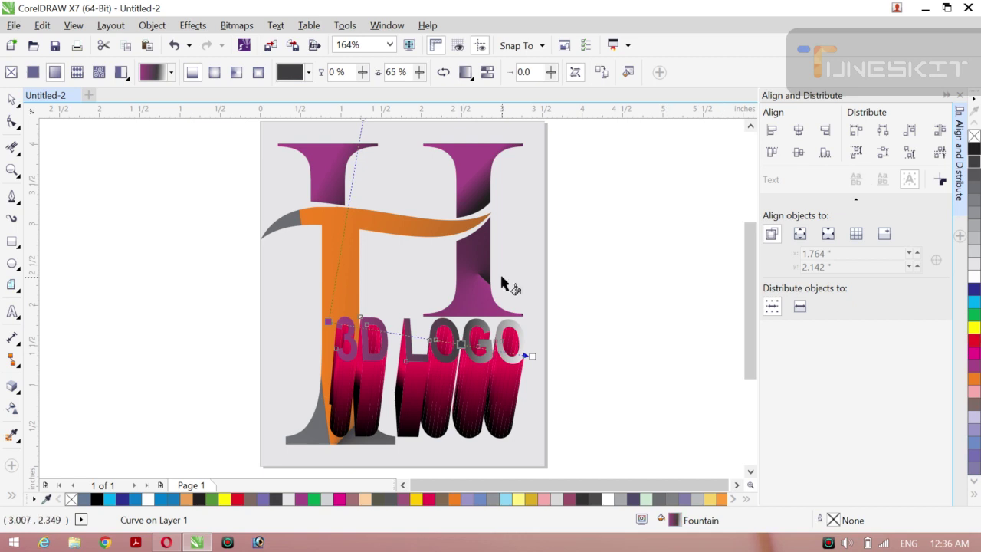
click(974, 319)
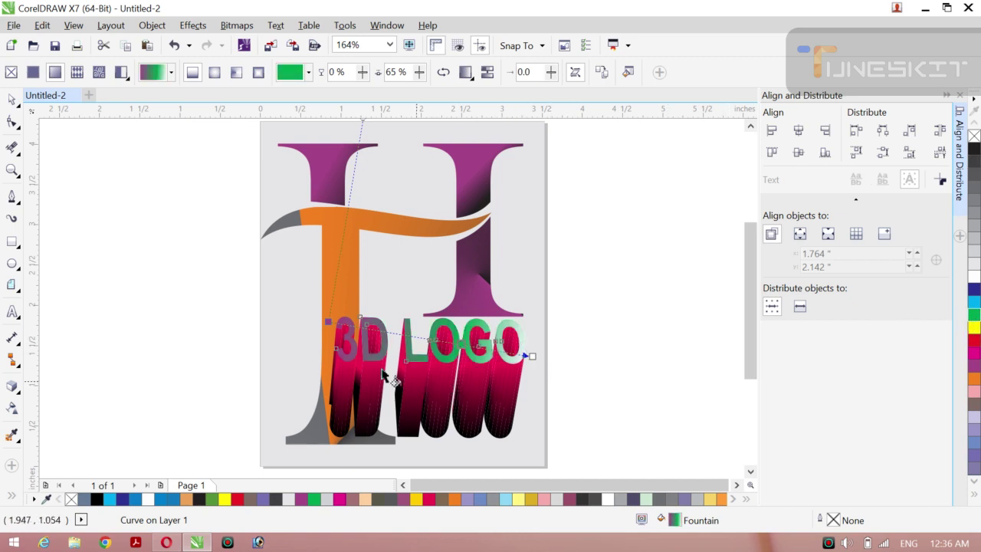
- Add a light grey node at 23% of the letters' gradient, and move its end node farther past the last O and color it purple
drag(373, 329, 324, 345)
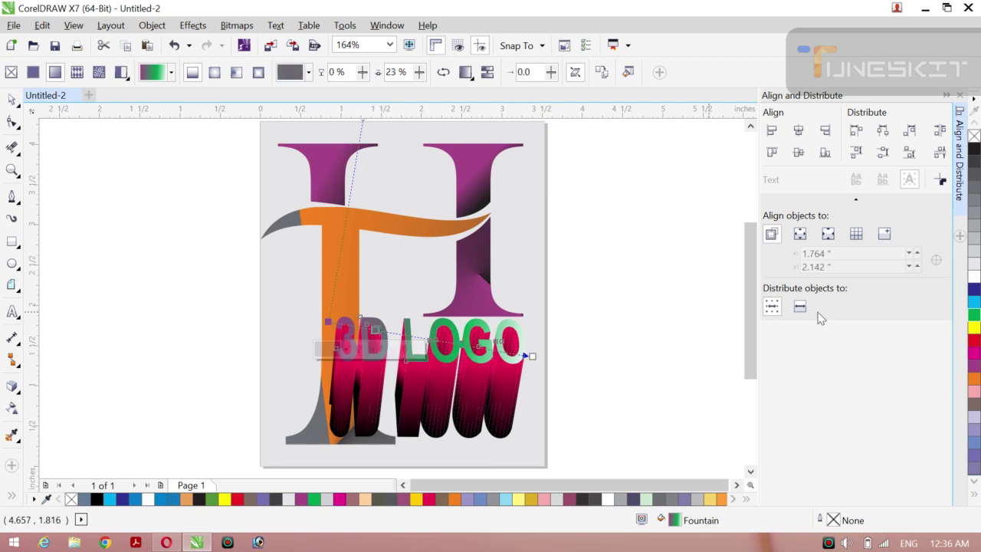
click(975, 257)
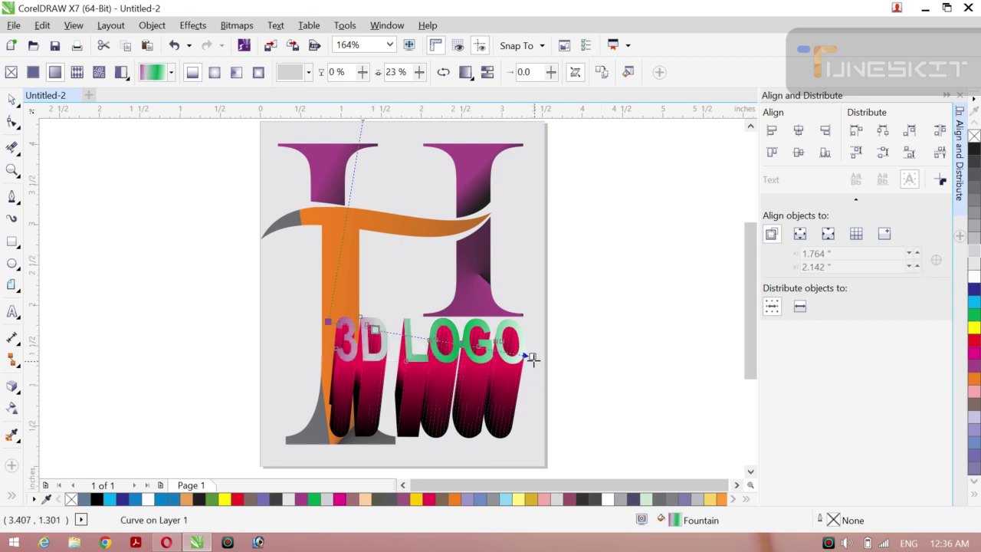
drag(531, 357, 554, 368)
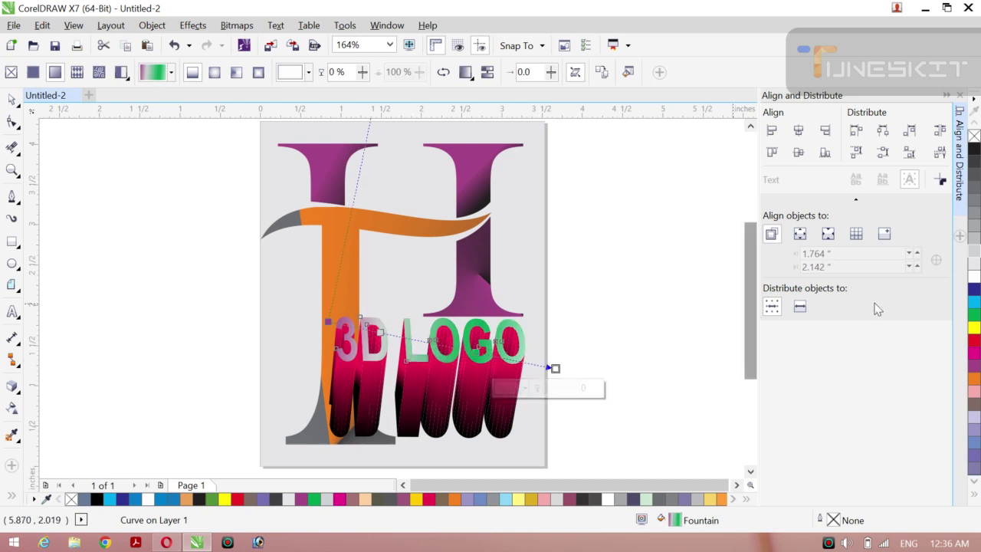
click(975, 367)
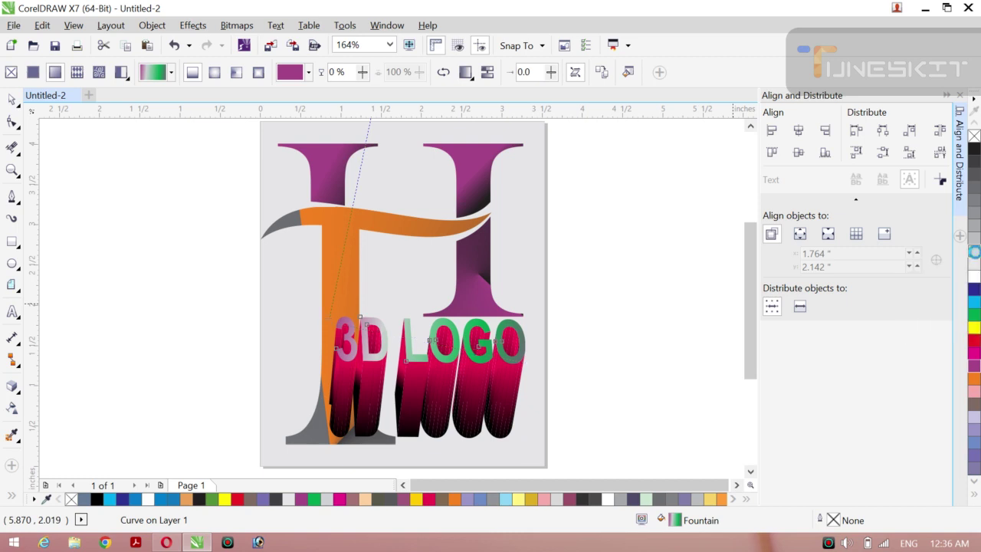
- Try light grey on the end node of the front letters' gradient and set it to white
click(974, 256)
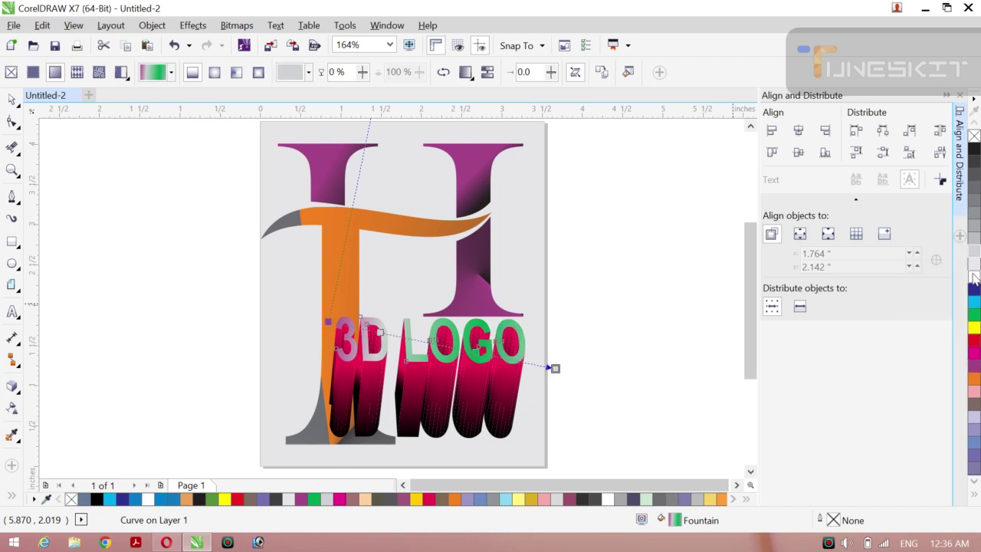
click(974, 276)
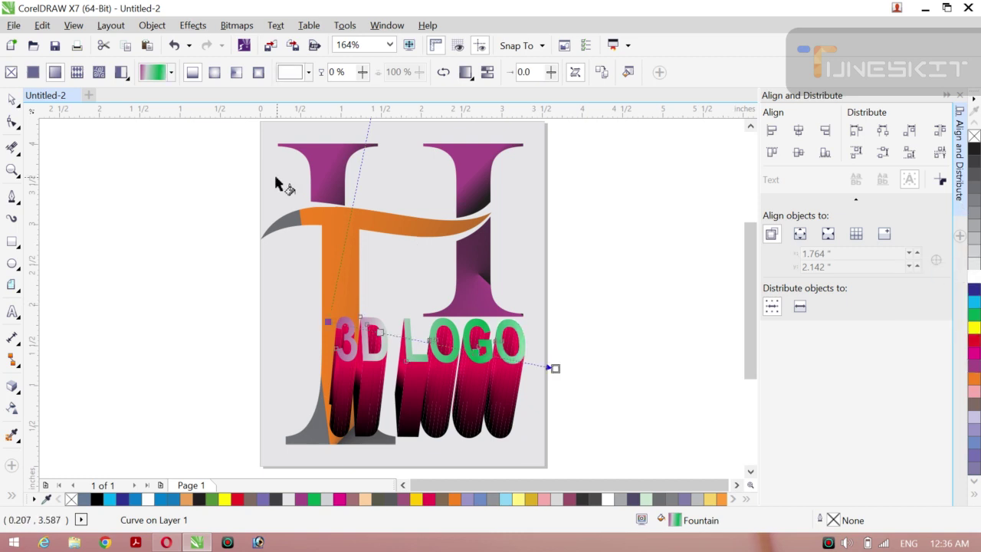
click(19, 107)
click(42, 98)
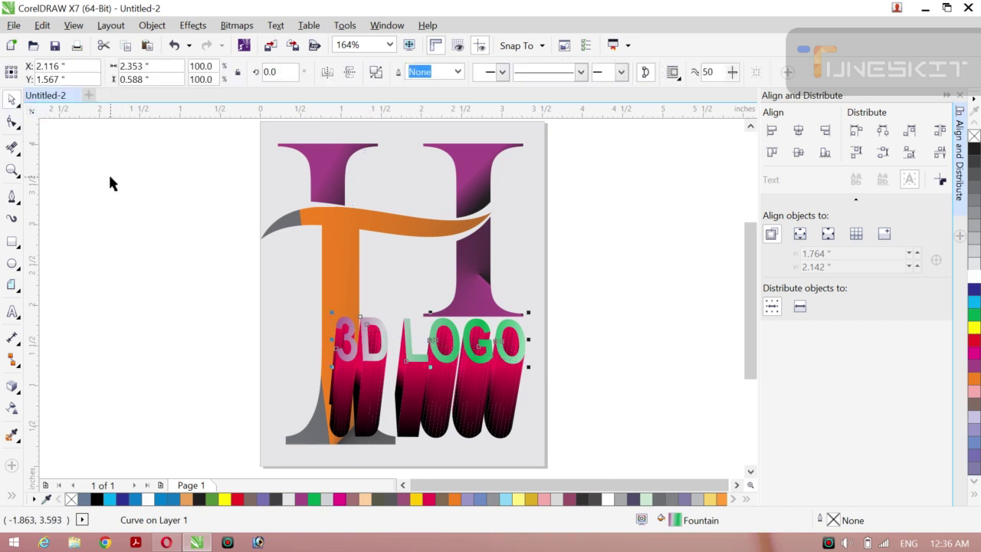
- Try to draw a fountain fill diagonally across the grouped extrusion behind the "3D LOGO" letters
drag(108, 173, 410, 399)
click(410, 398)
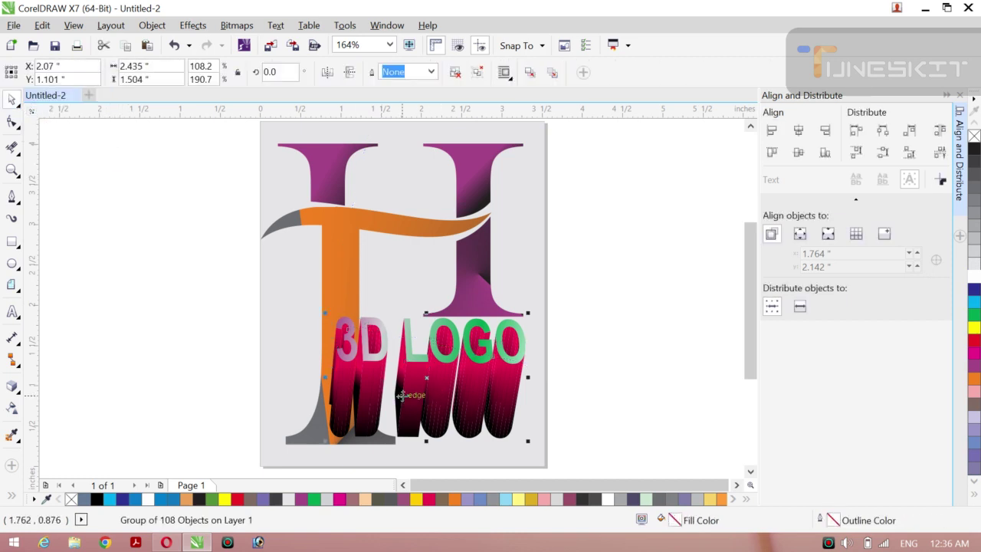
key(F10)
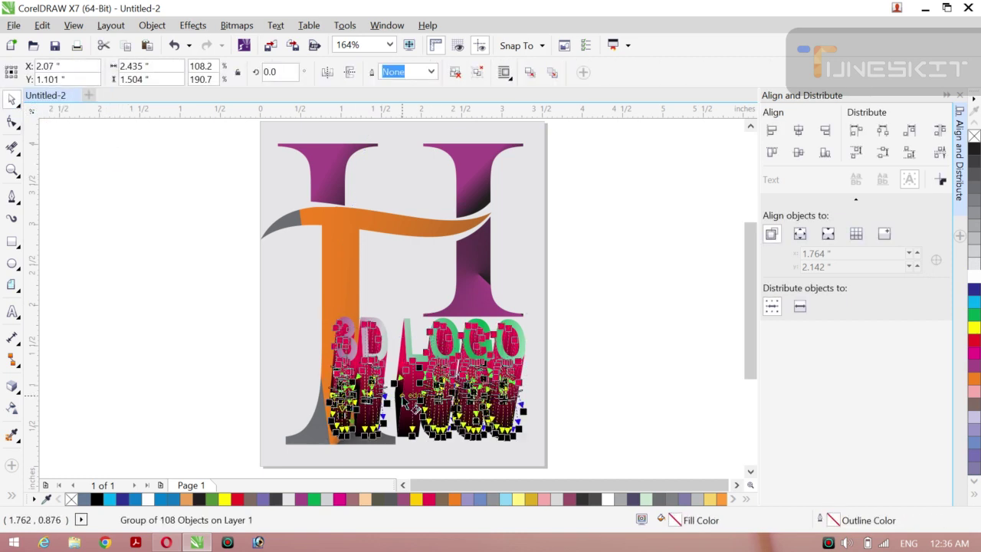
drag(348, 367, 532, 447)
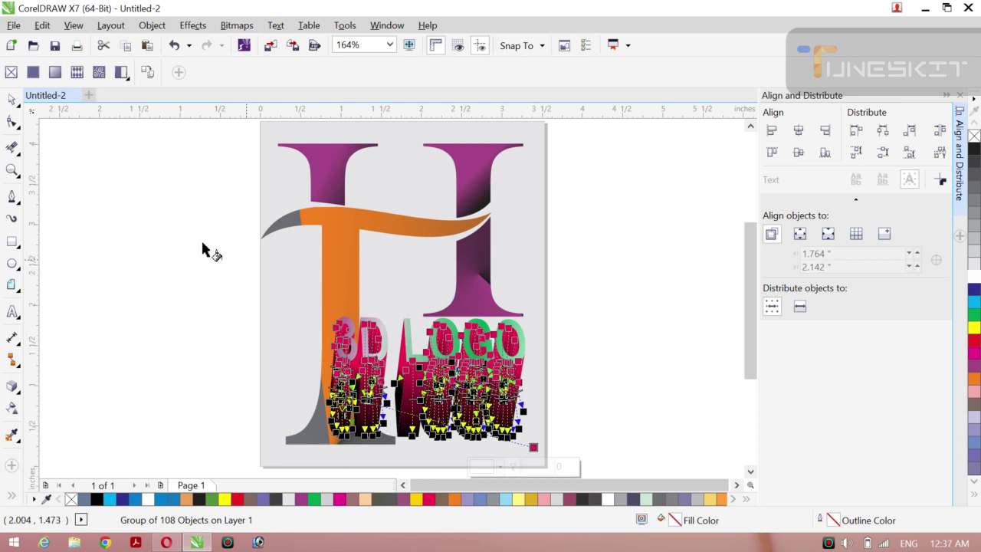
click(17, 107)
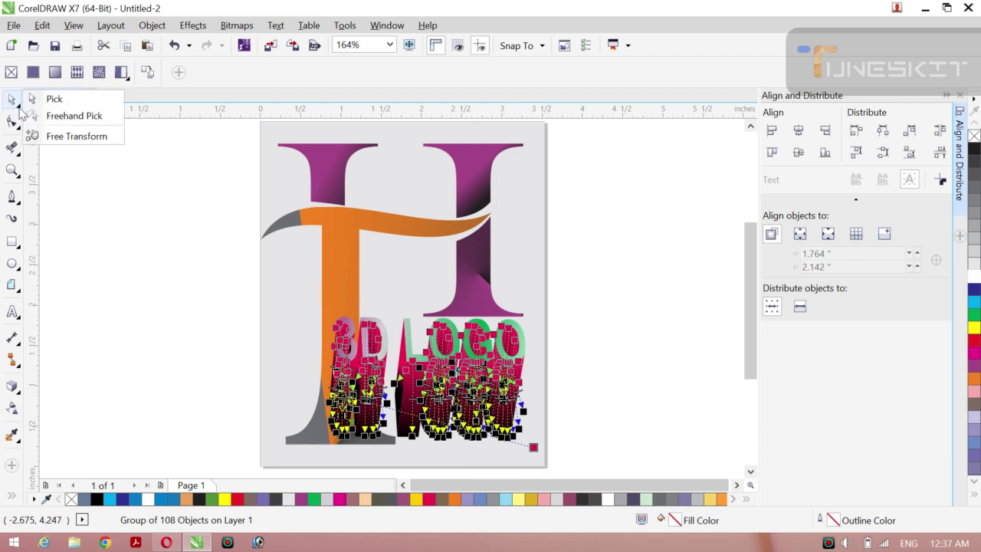
click(46, 101)
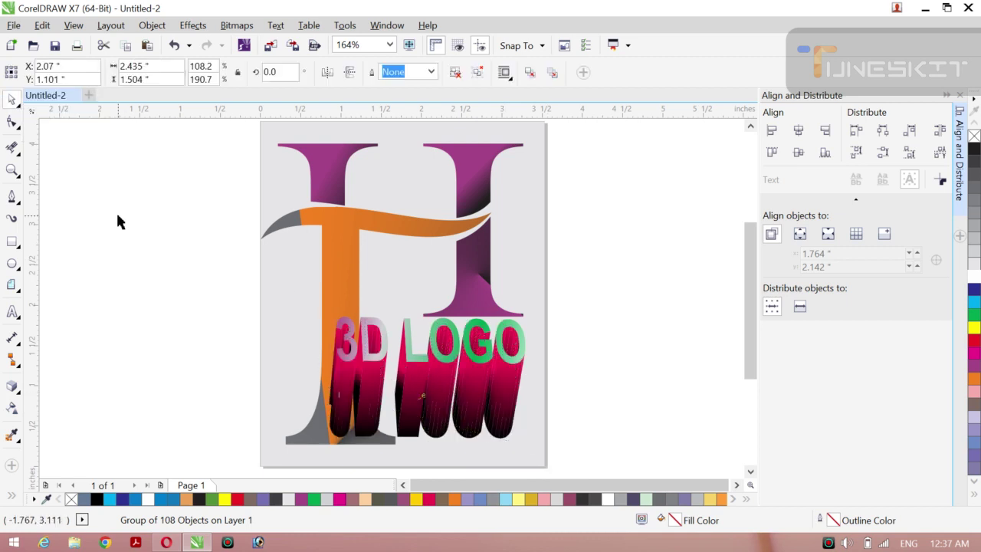
click(116, 211)
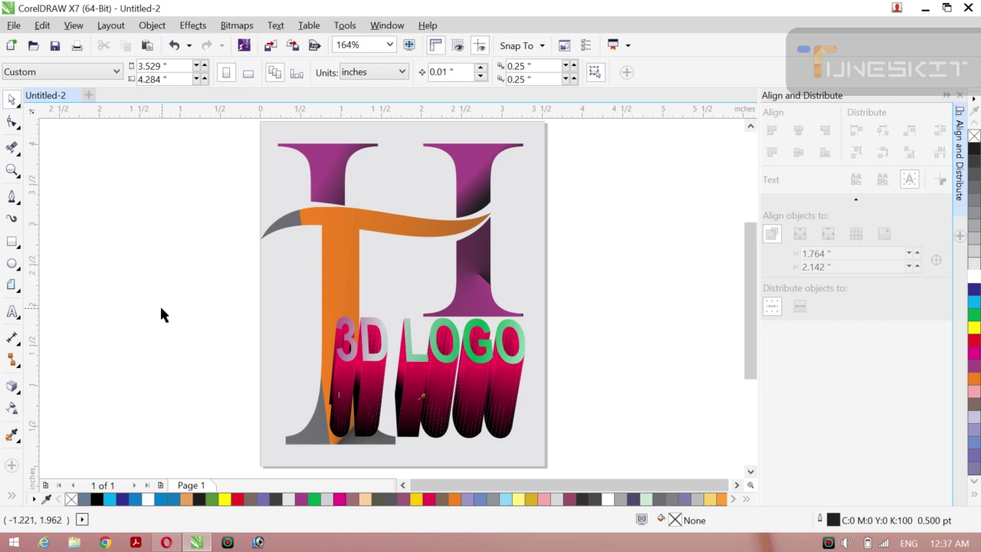
drag(347, 387, 272, 380)
key(Escape)
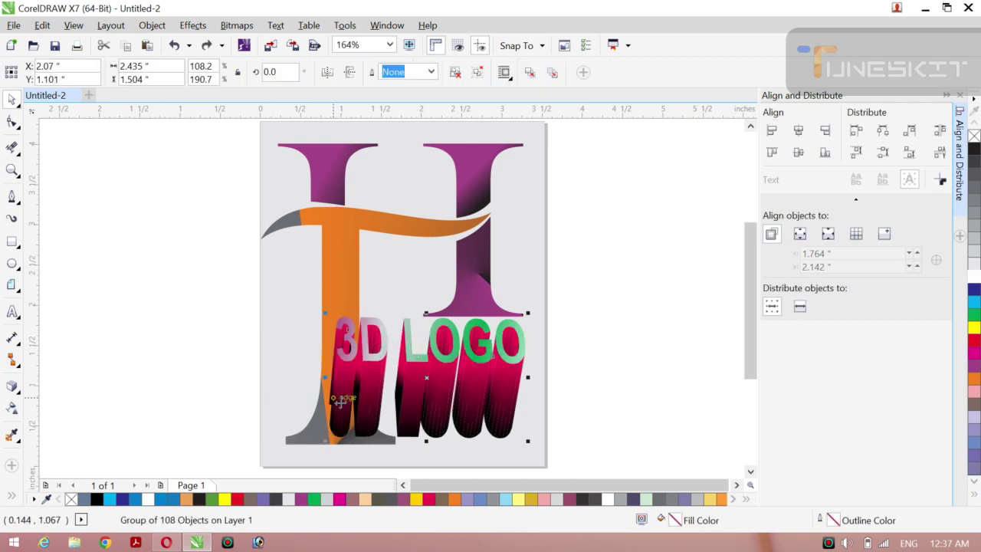
click(198, 315)
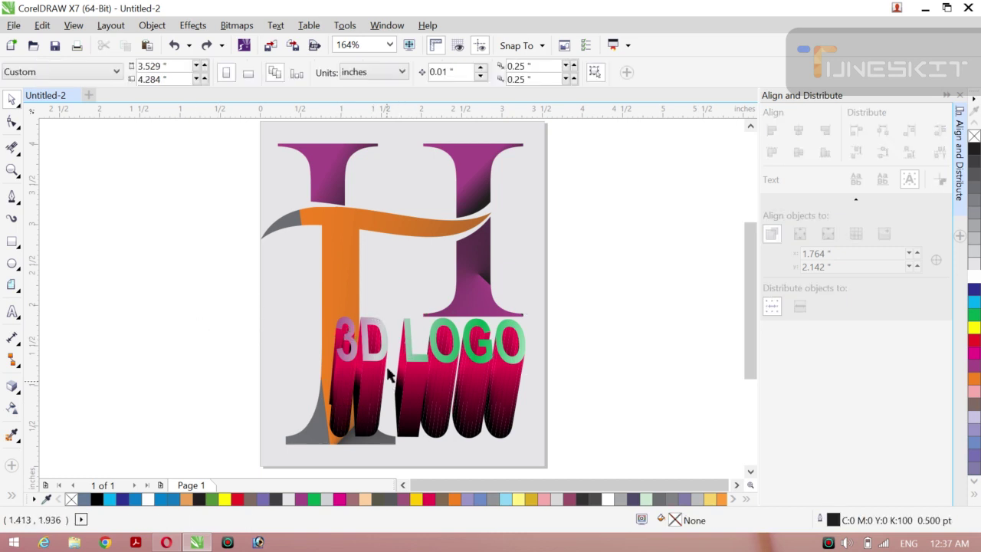
- Ungroup the extrusion behind the "3D LOGO" letters and weld its pieces into one shape
click(415, 398)
right_click(416, 399)
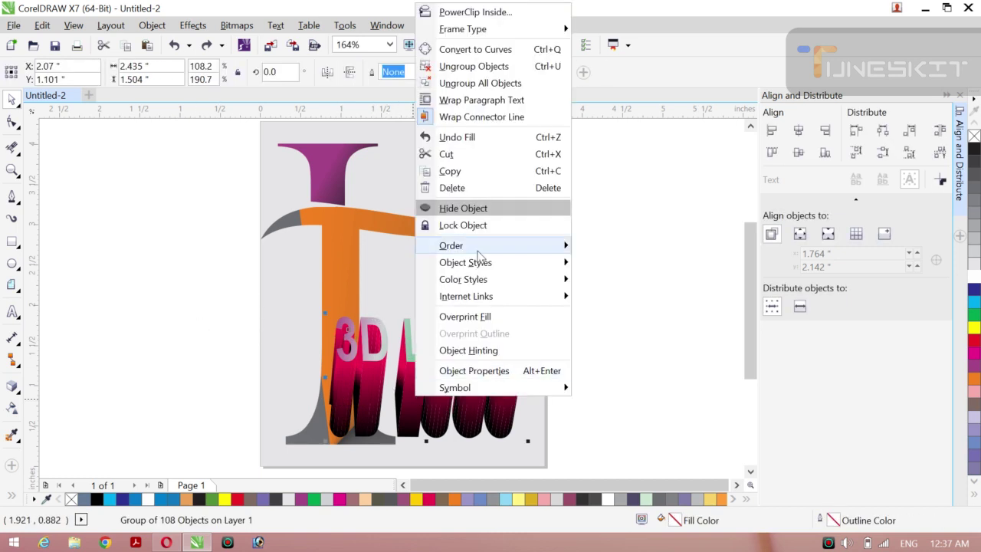
click(498, 66)
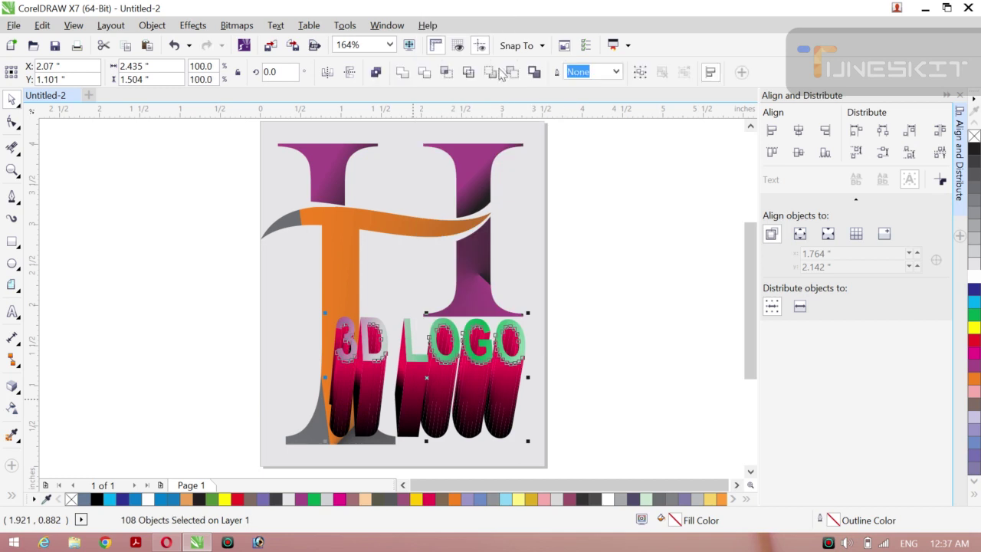
click(402, 72)
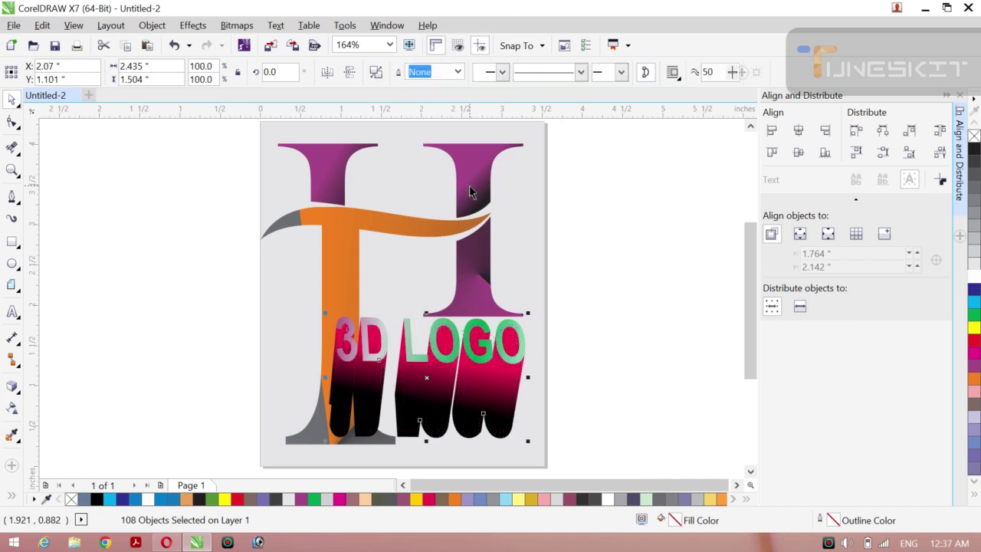
click(635, 339)
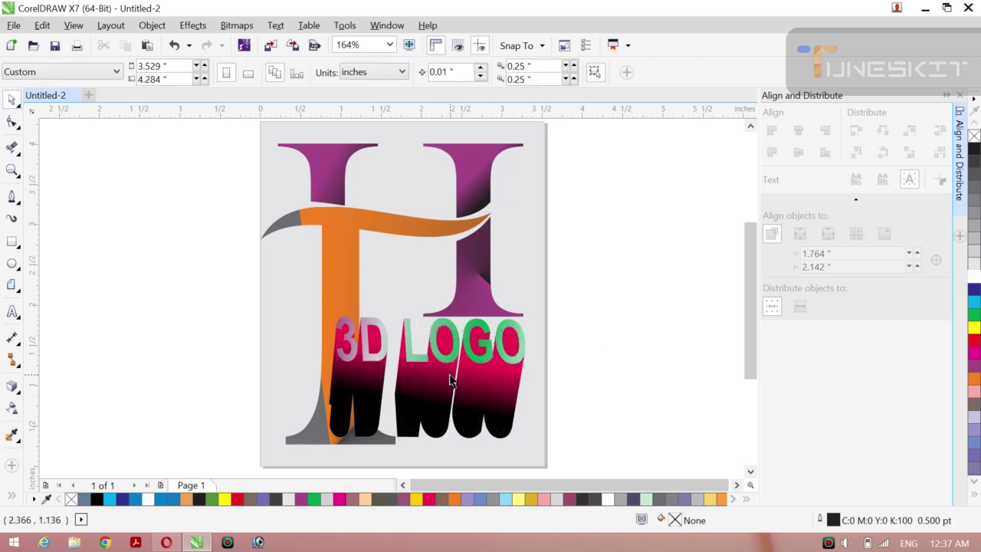
- Redraw the welded extrusion's red-to-black linear fountain fill diagonally from below the D to below the G, and add a near-black node at 13%
click(436, 395)
key(g)
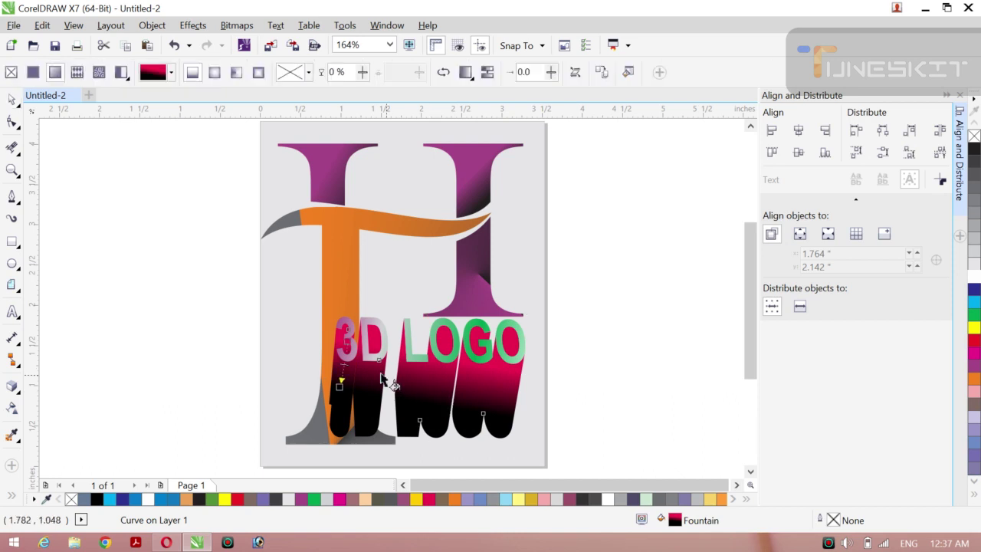
drag(360, 373, 486, 426)
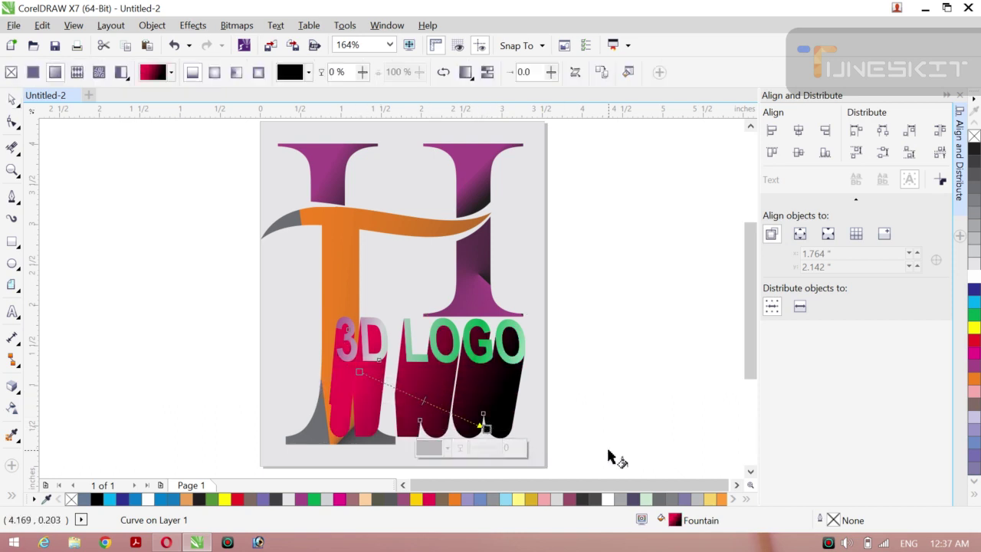
click(376, 379)
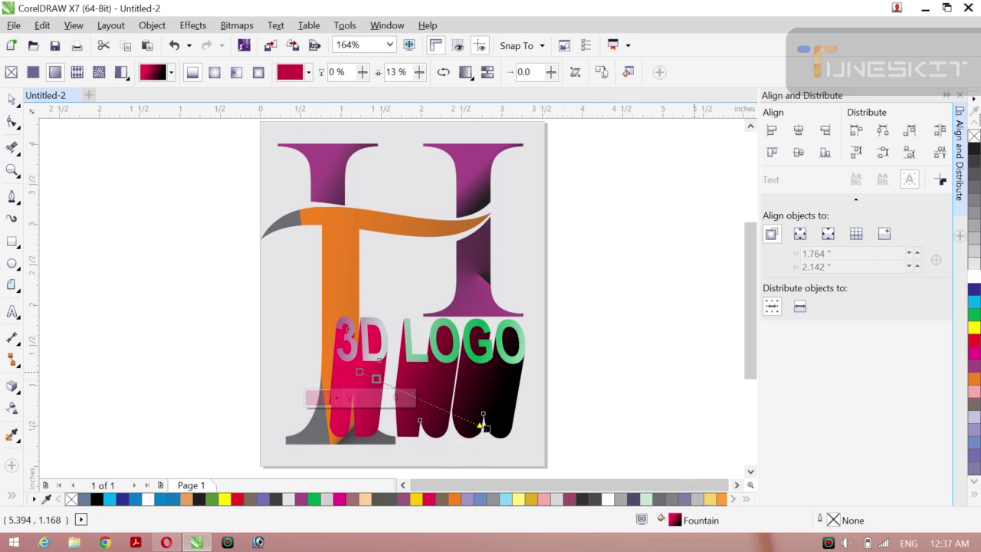
click(974, 150)
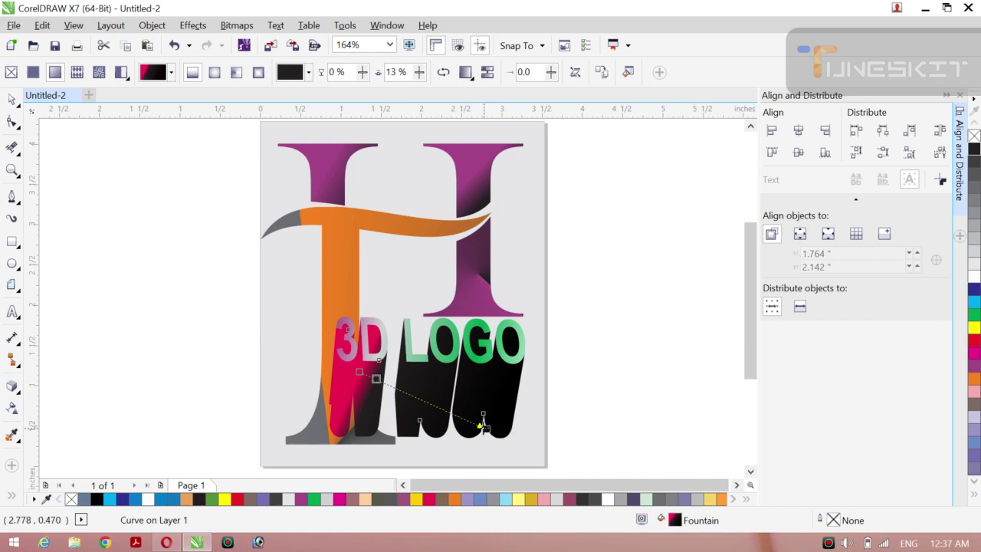
- Try magenta and set the extrusion gradient's end node to brown, move it beyond the page edge, and shift the near-black node to 49%
drag(483, 422, 522, 431)
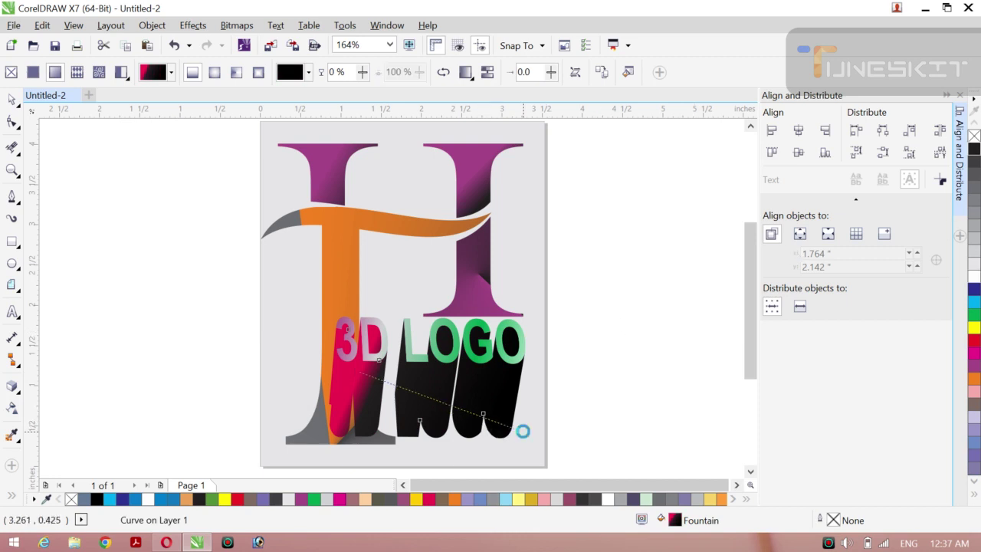
click(974, 354)
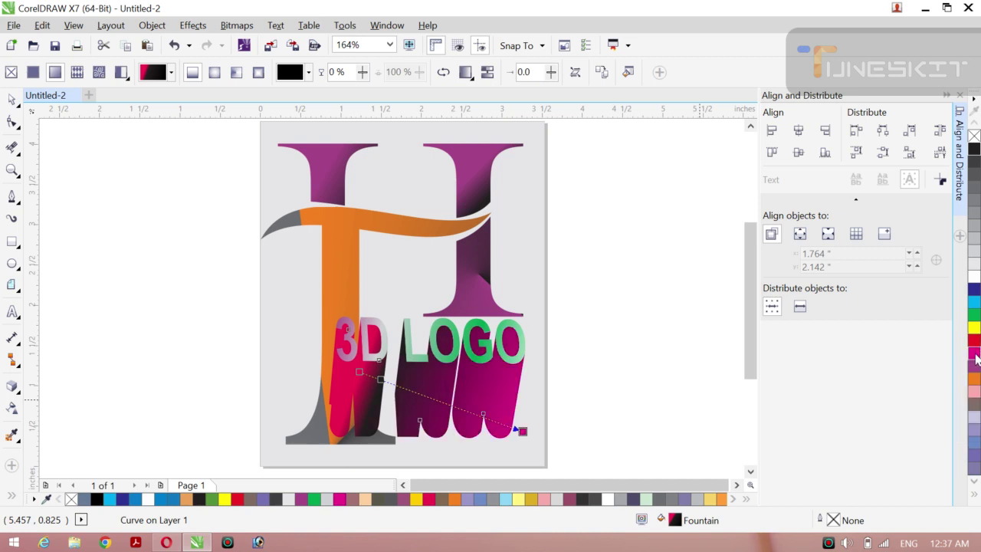
click(974, 405)
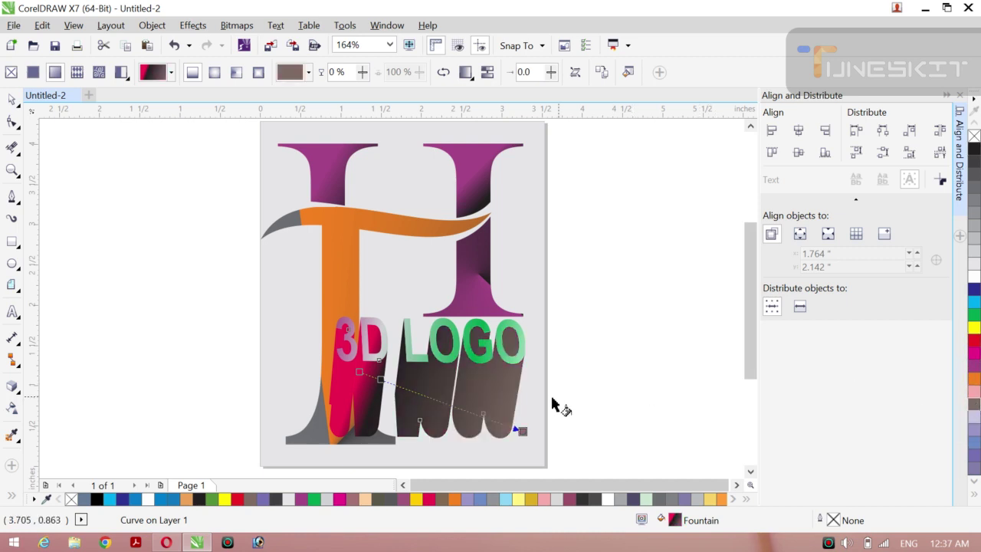
drag(522, 431, 615, 447)
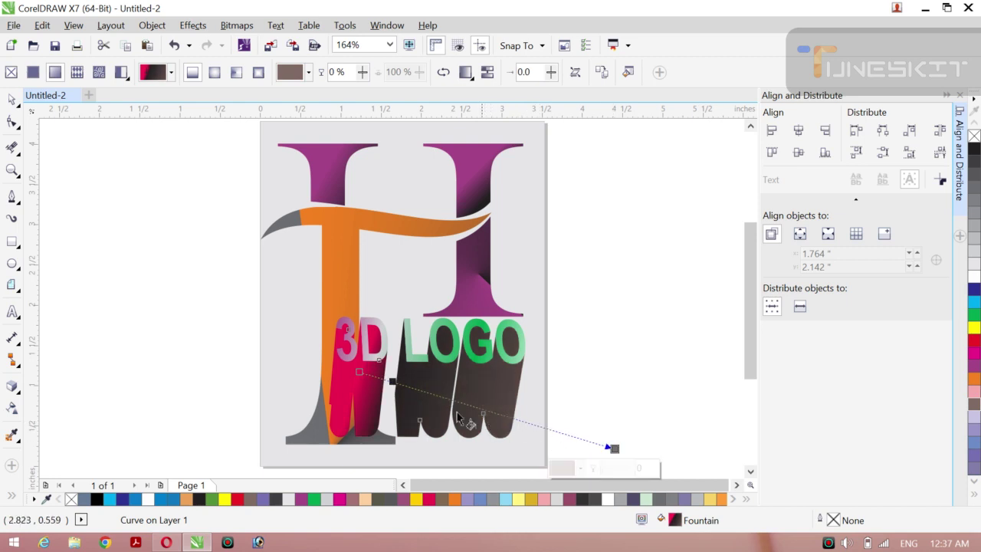
click(483, 411)
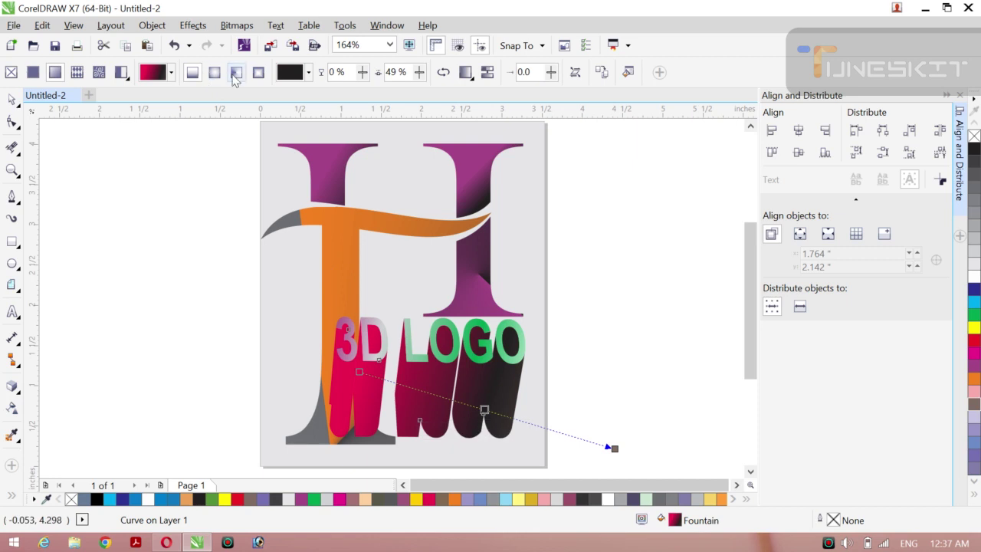
- Try a conical fountain fill on the extrusion, moving its center outside the page, repositioning its direction handle, and coloring the end node dark blue
drag(486, 411, 593, 366)
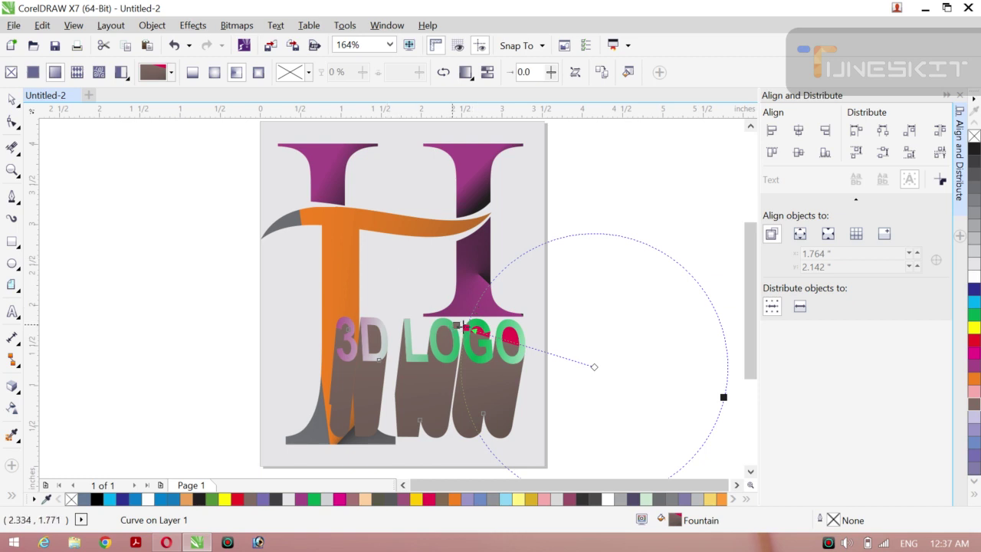
drag(460, 327, 470, 389)
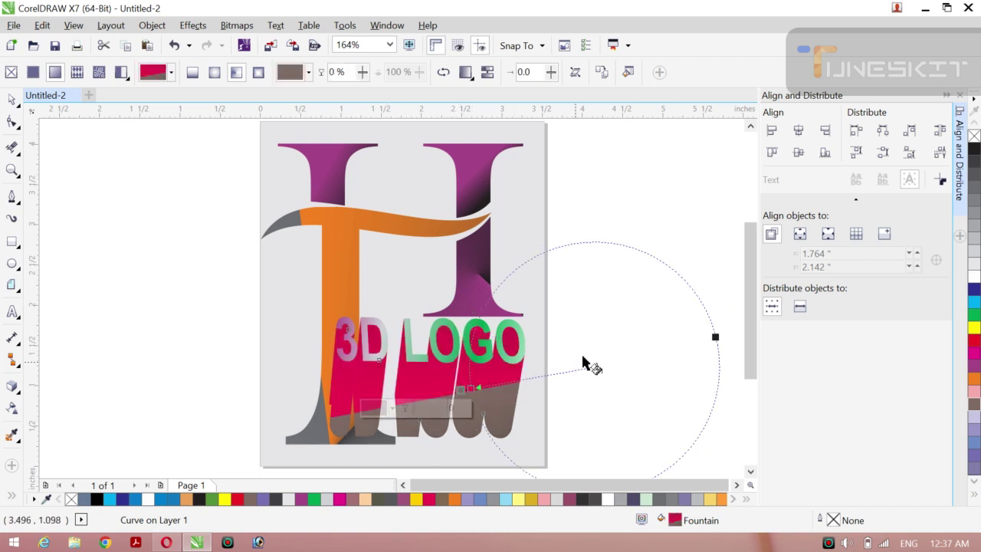
drag(591, 366, 602, 287)
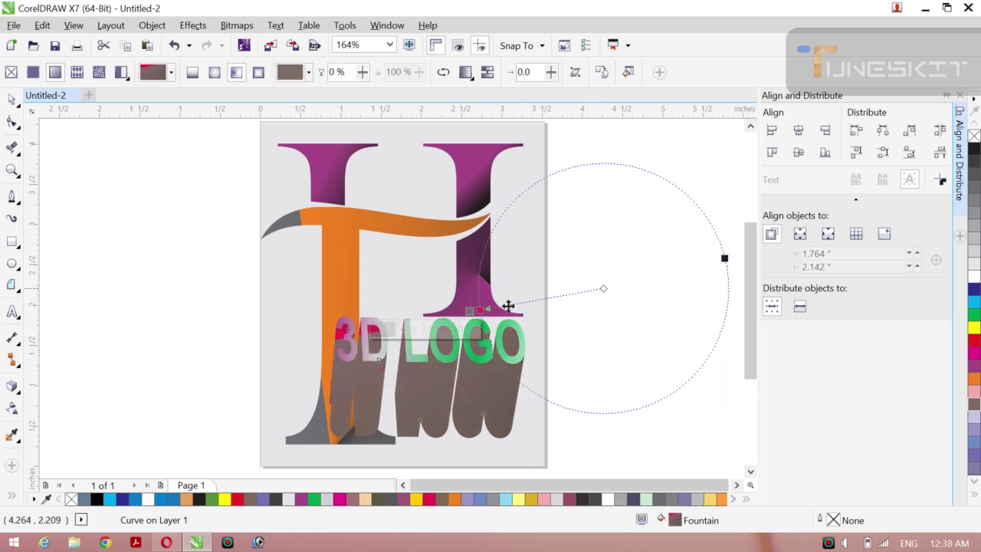
drag(479, 310, 483, 375)
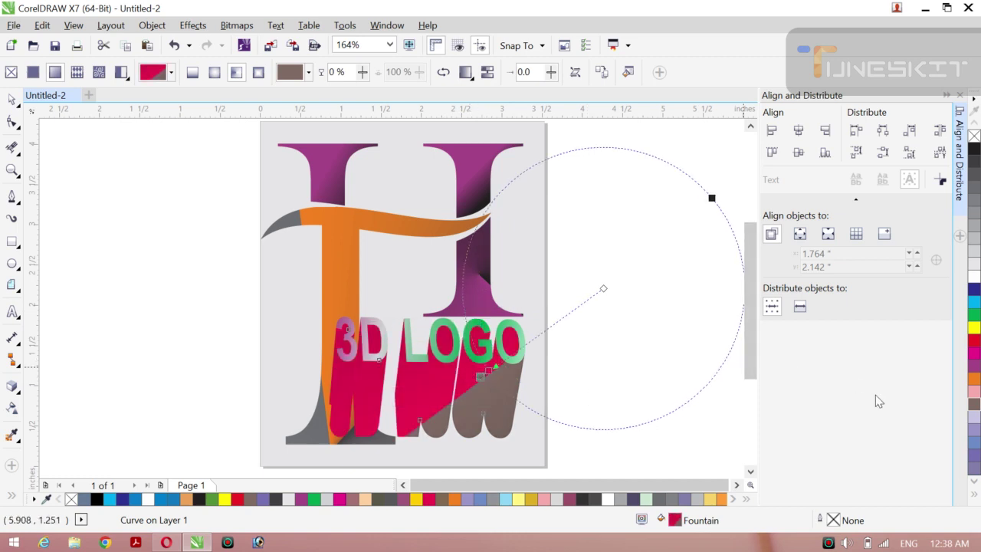
click(974, 289)
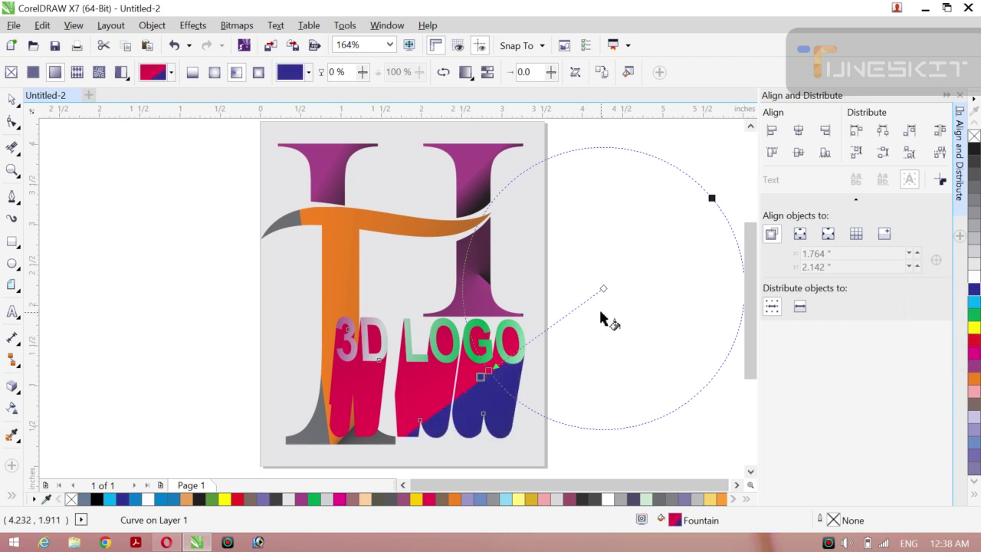
- Undo the conical fill changes on the extrusion back to its linear gradient
key(ctrl+z)
key(ctrl+z)
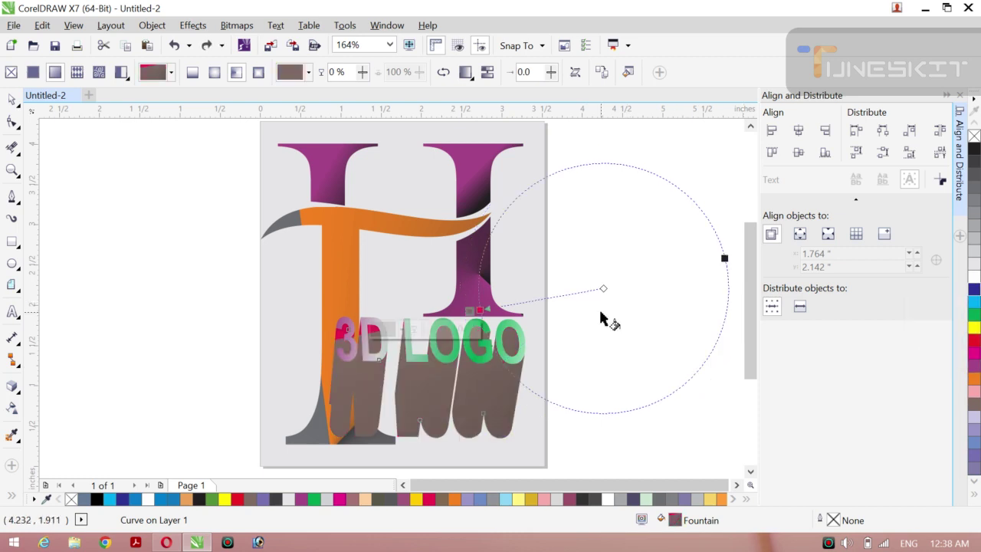
key(ctrl+z)
key(ctrl+z)
key(ctrl+z)
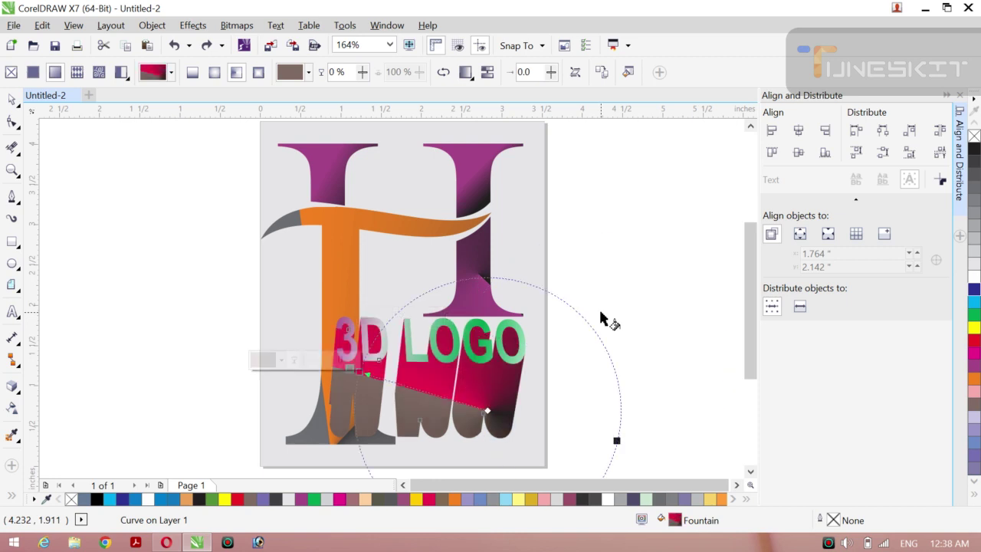
key(ctrl+z)
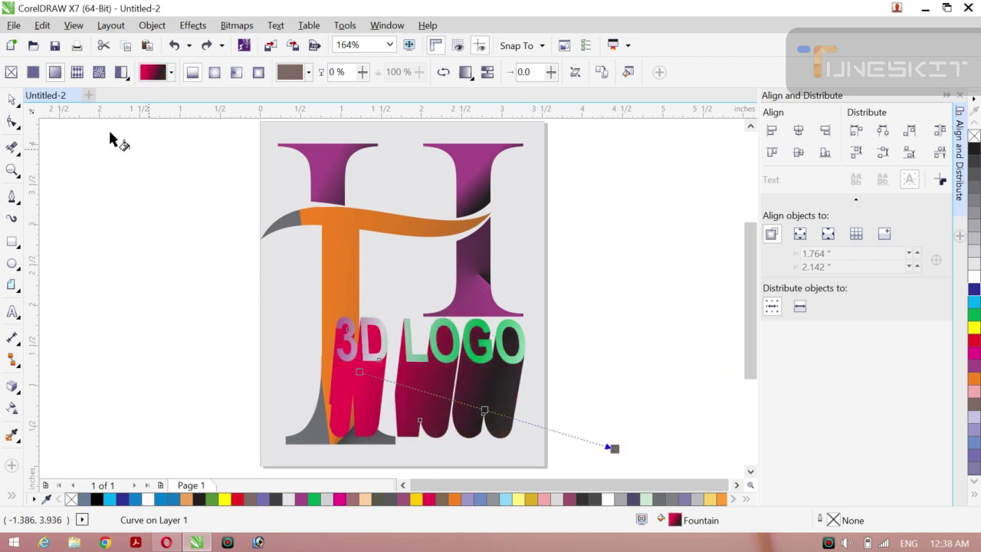
- Change the extrusion's fill to a conical fountain fill, swing its direction handle below the T's foot, and color the end node white
click(238, 72)
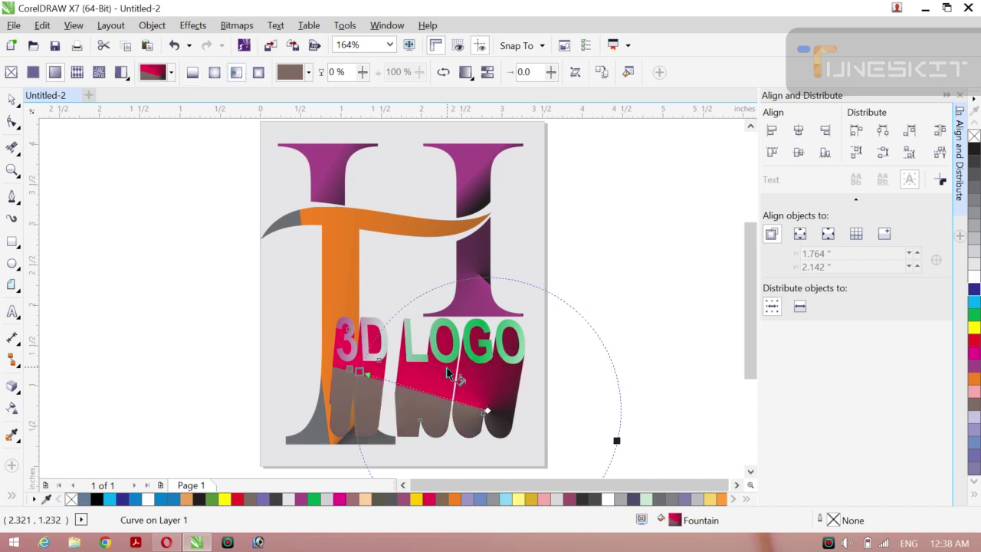
drag(351, 371, 370, 461)
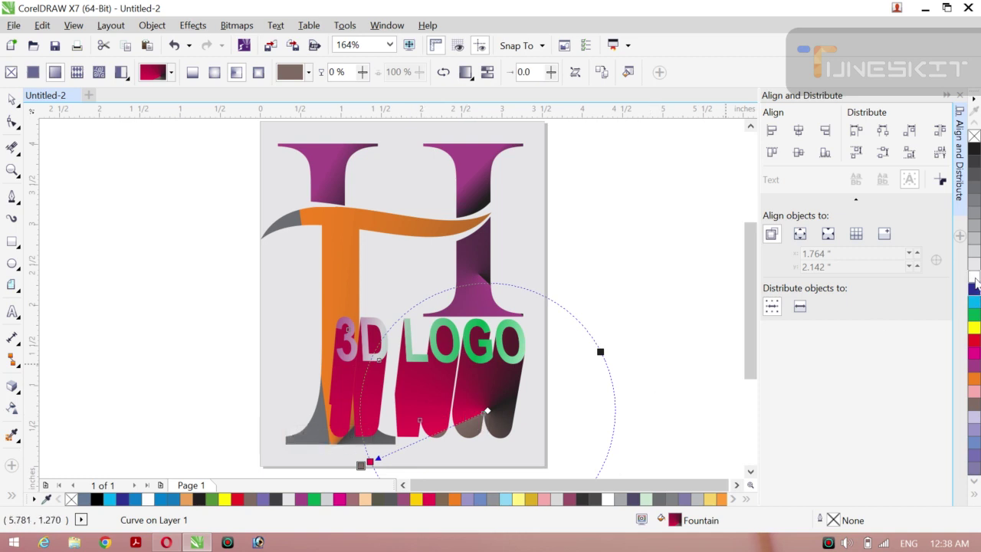
click(975, 276)
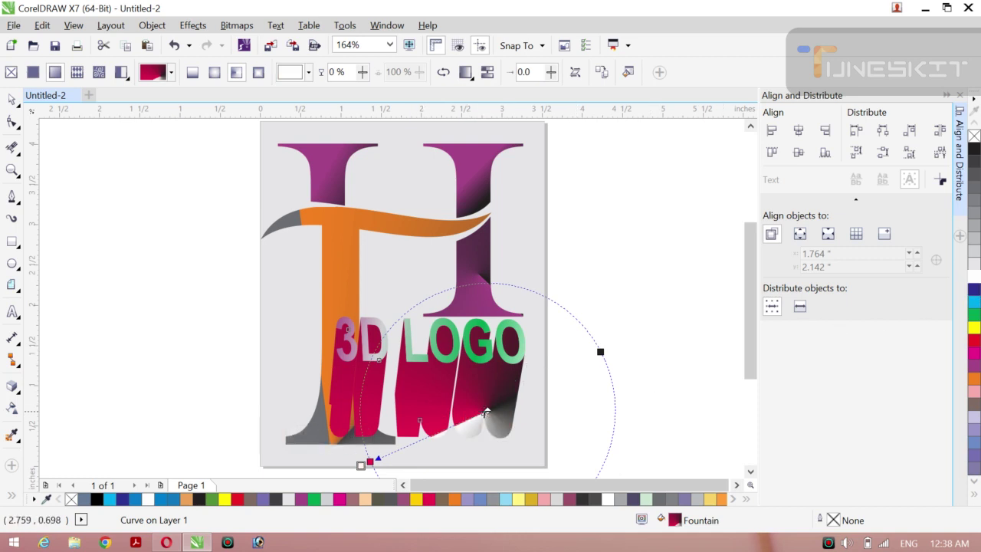
- Try shifting the extrusion's conical fill center over the caption, and undo back to the unwelded extrusion pieces
drag(361, 465, 271, 434)
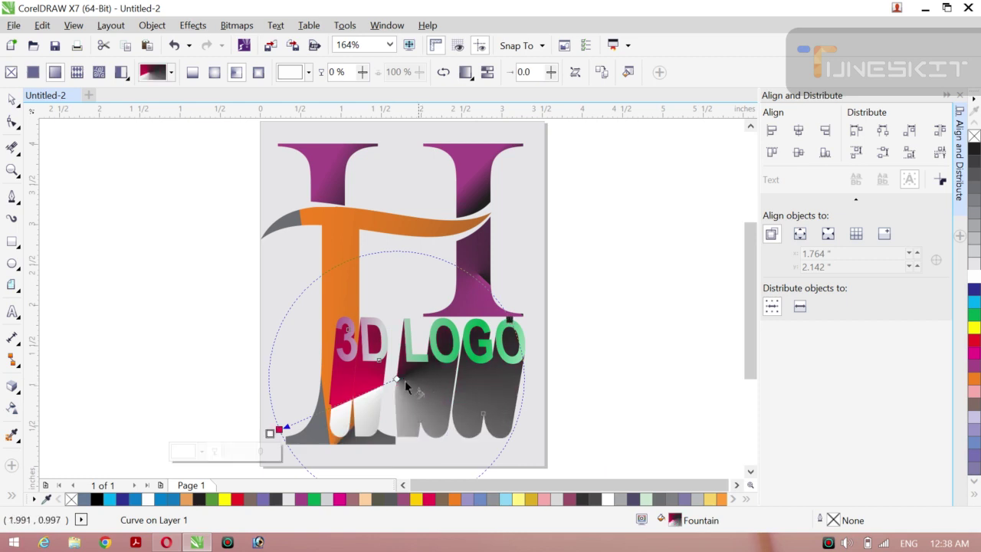
drag(389, 376, 305, 363)
key(ctrl+z)
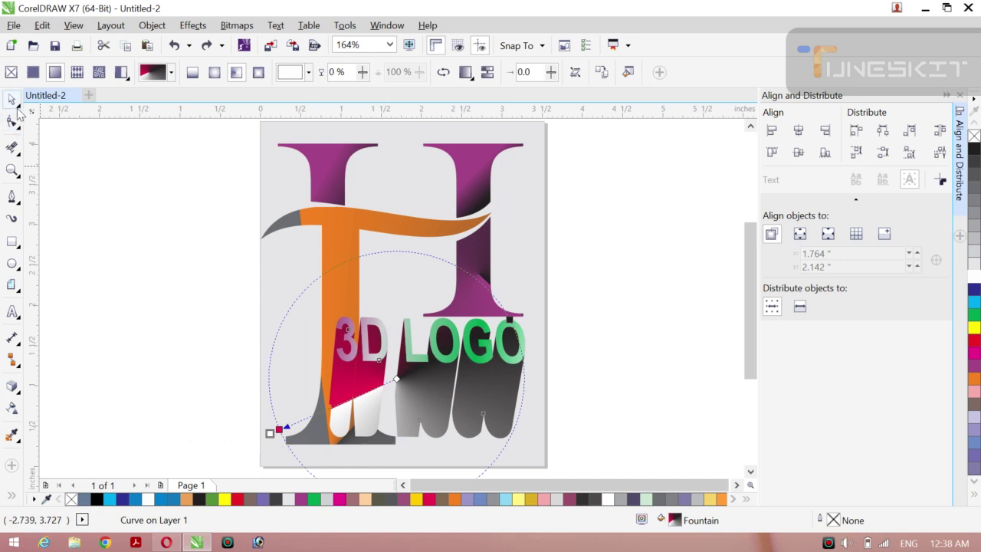
click(15, 108)
click(47, 99)
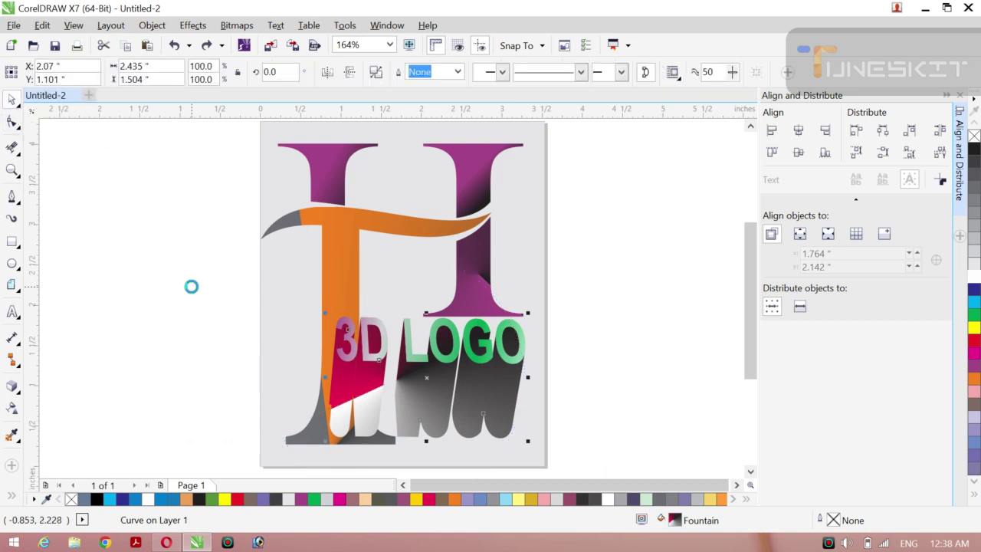
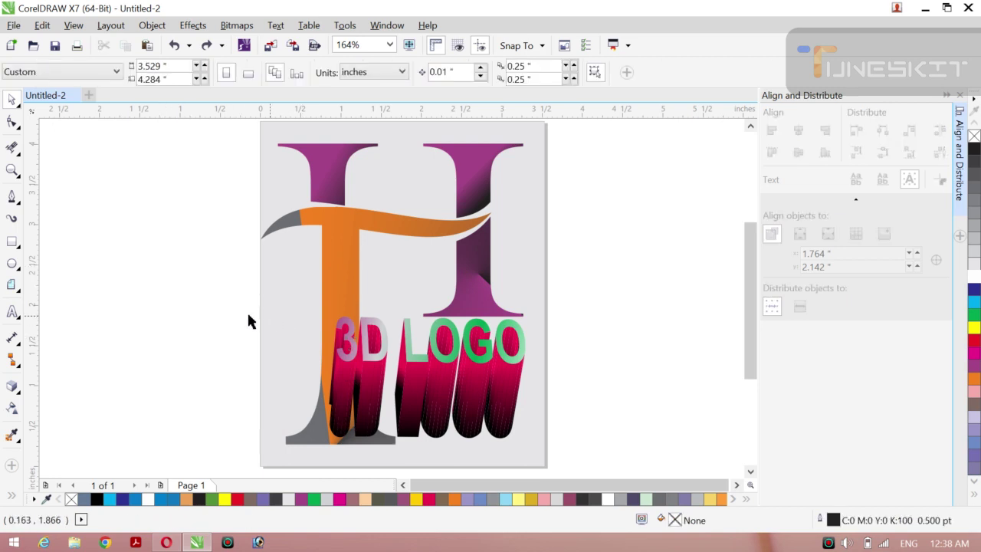
- Move the caption letters and extrusion together toward the page's right edge and slightly up, to X 2.262 and Y 1.145 inches
drag(229, 300, 538, 442)
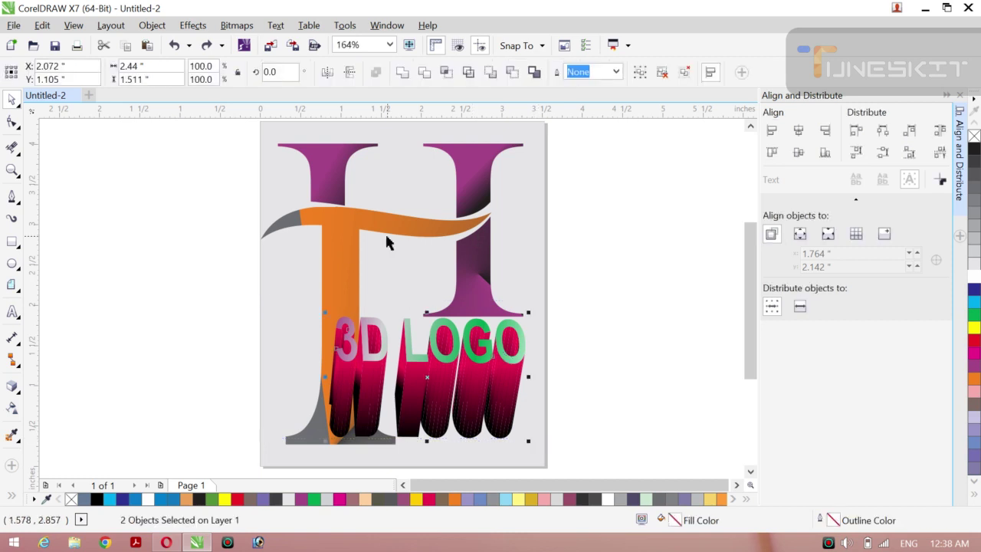
key(Right)
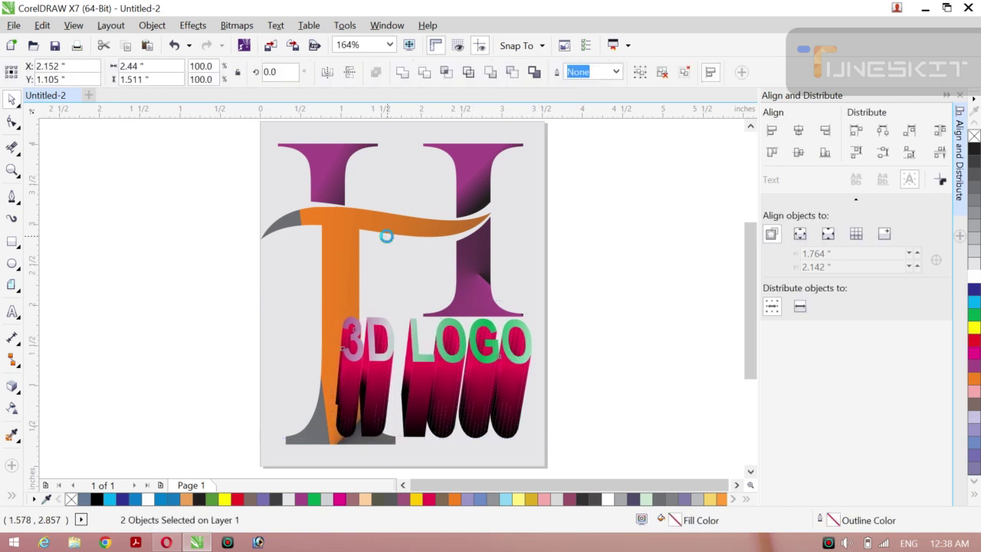
key(Right)
key(Right)
key(Right)
key(Right)
key(Right)
key(Right)
key(Right)
key(Up)
key(Up)
key(Up)
key(Up)
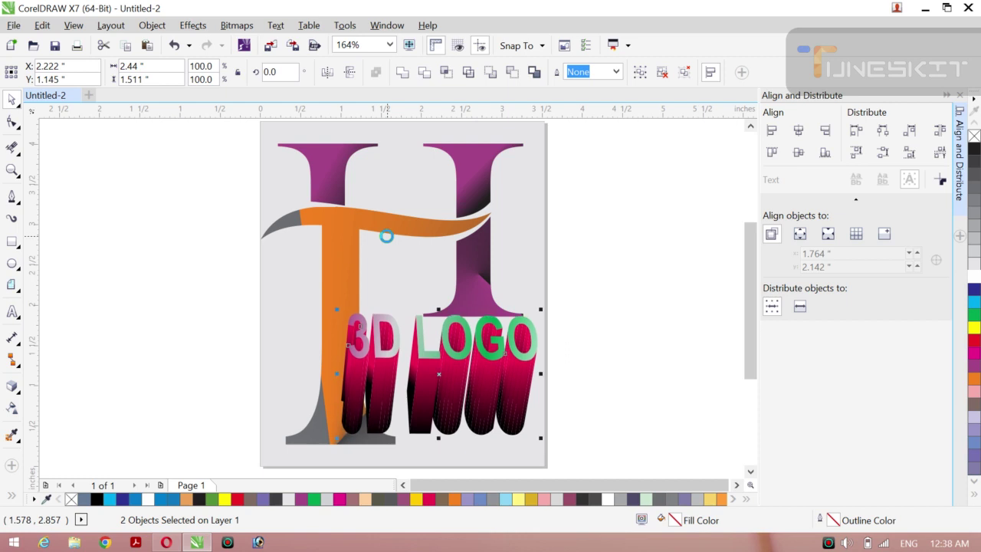
key(Right)
key(Right)
key(Right)
key(Right)
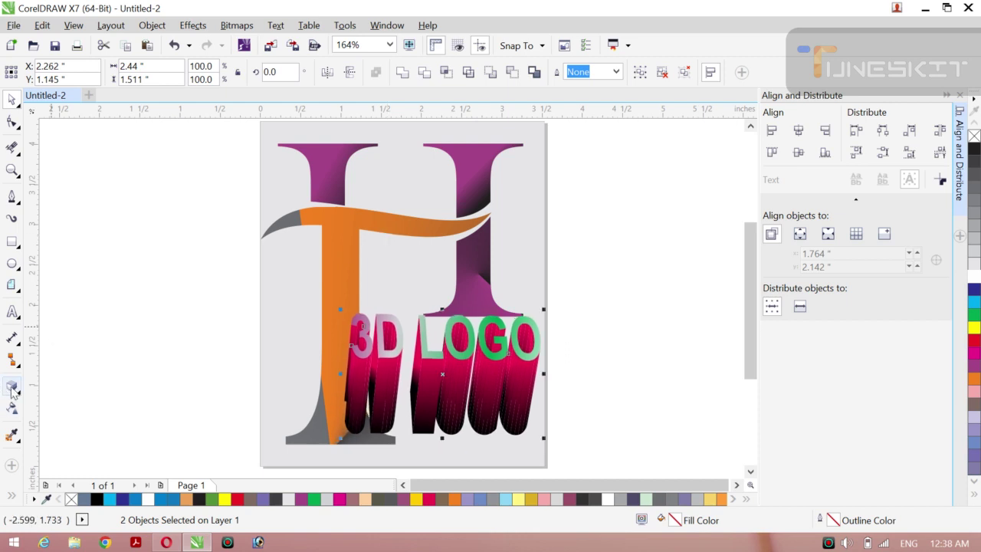
click(12, 387)
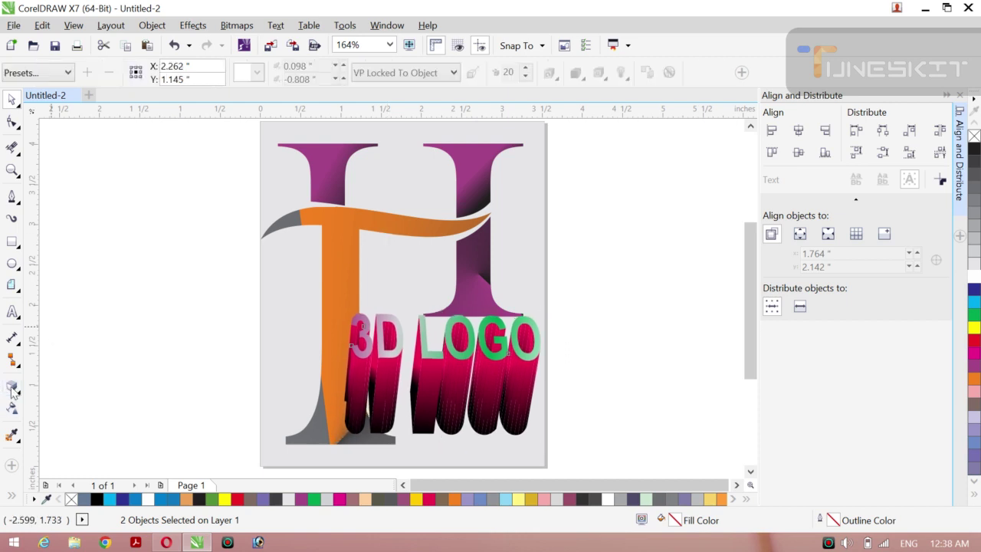
click(20, 111)
click(46, 98)
click(115, 204)
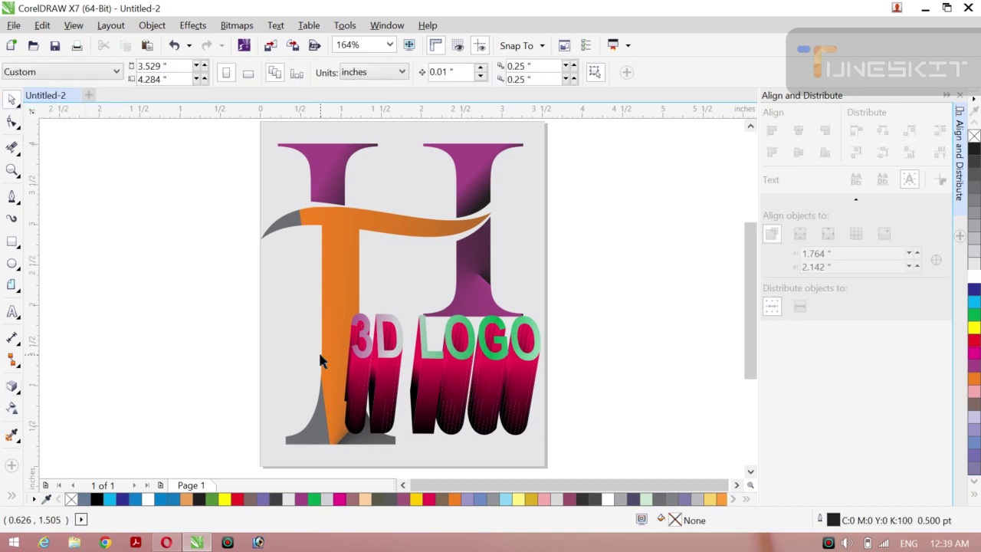
- Try a solid white fill on the caption's grouped extrusion
click(376, 396)
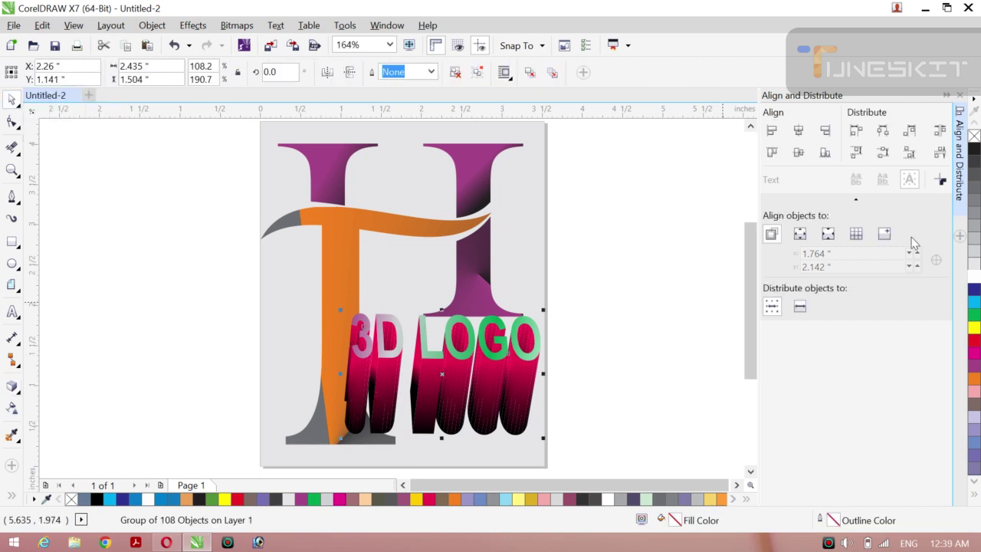
click(974, 277)
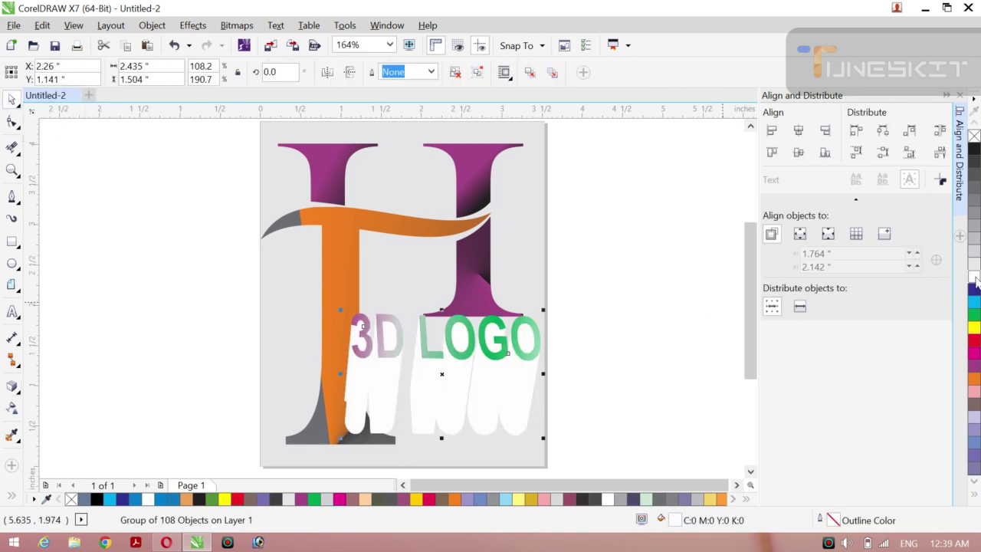
key(ctrl+z)
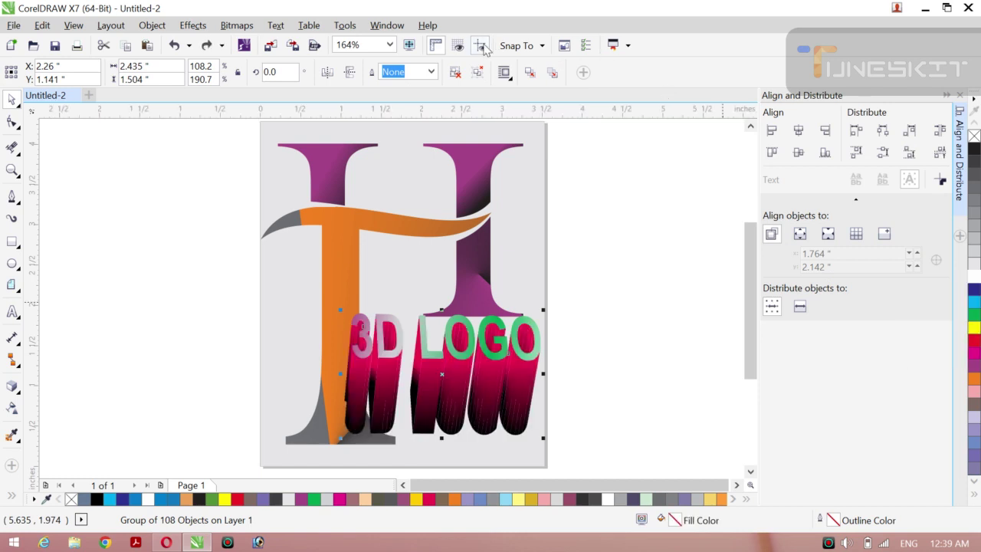
- Ungroup the caption's extrusion pieces and weld them into a single shape
click(454, 71)
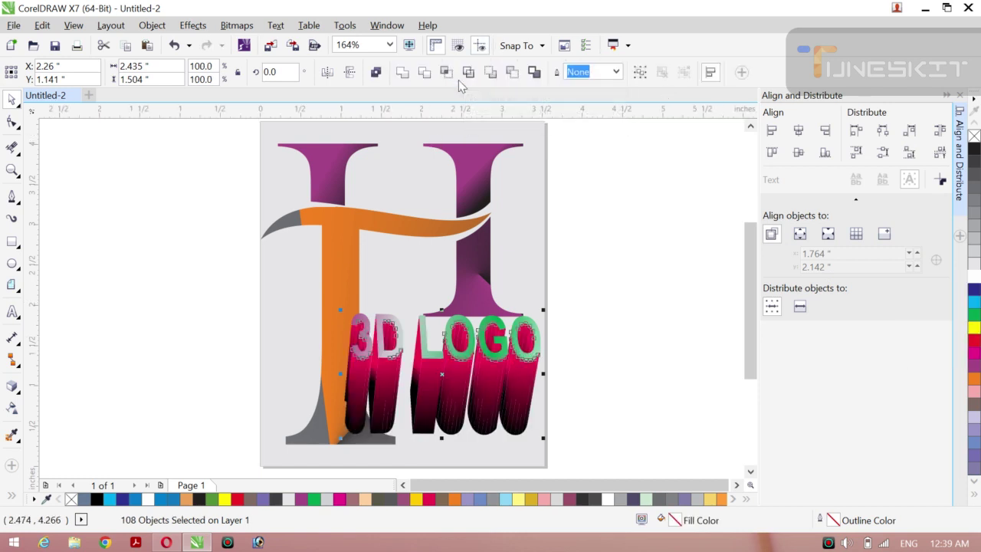
click(403, 72)
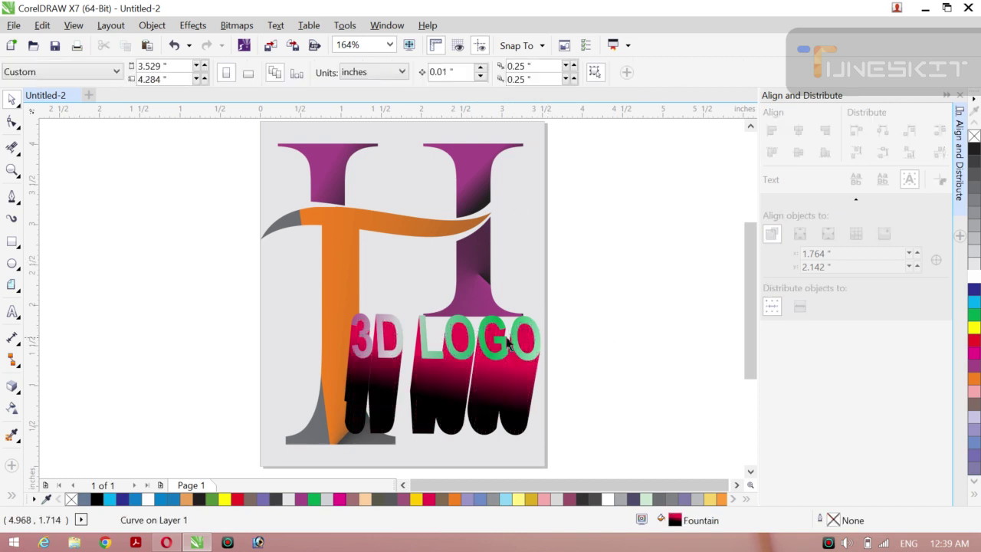
key(Escape)
- Group the "3D LOGO" letters with their welded extrusion
click(428, 361)
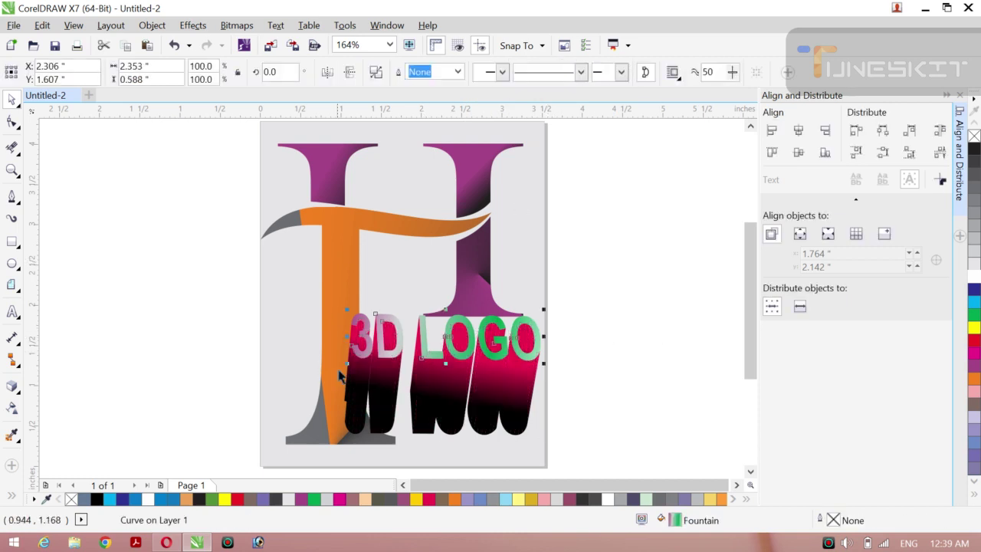
shift+click(384, 395)
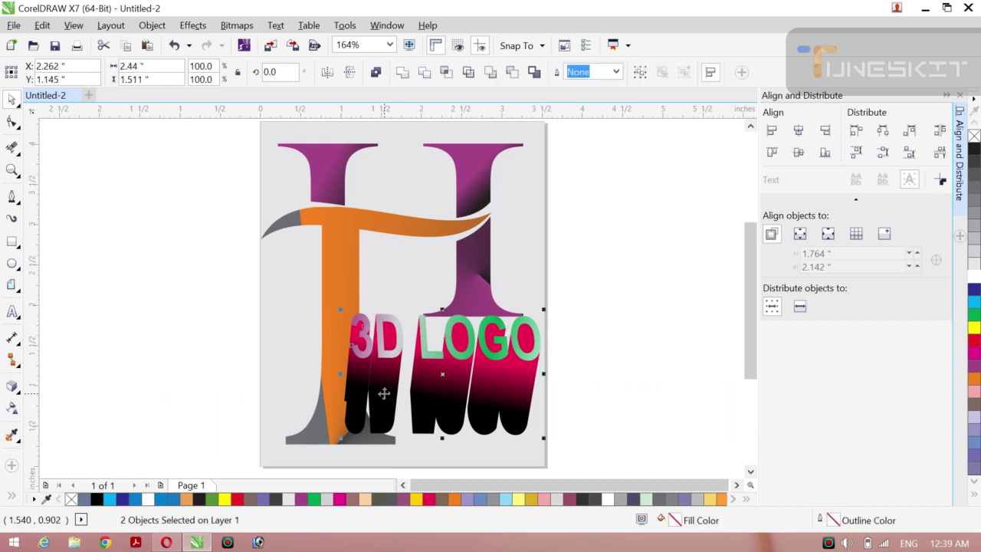
key(ctrl+g)
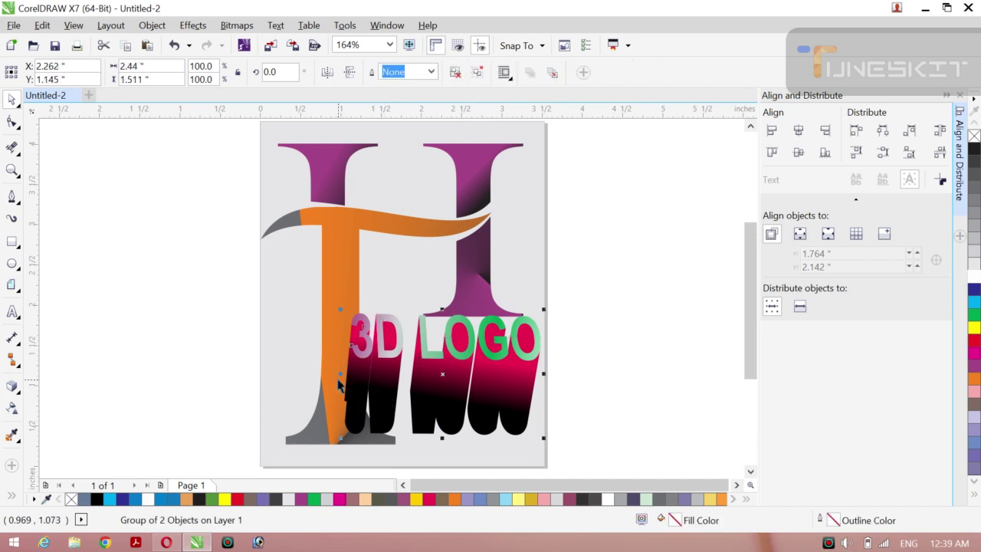
- Narrow the caption group to about 1.81 inches wide and lower it beneath the H, beside the T's foot
drag(344, 374, 395, 374)
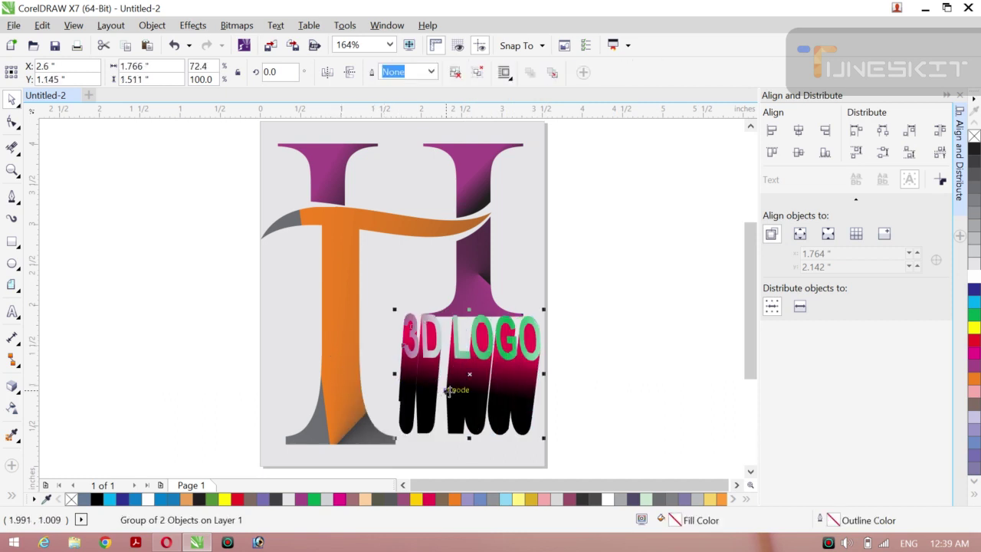
drag(470, 378, 471, 390)
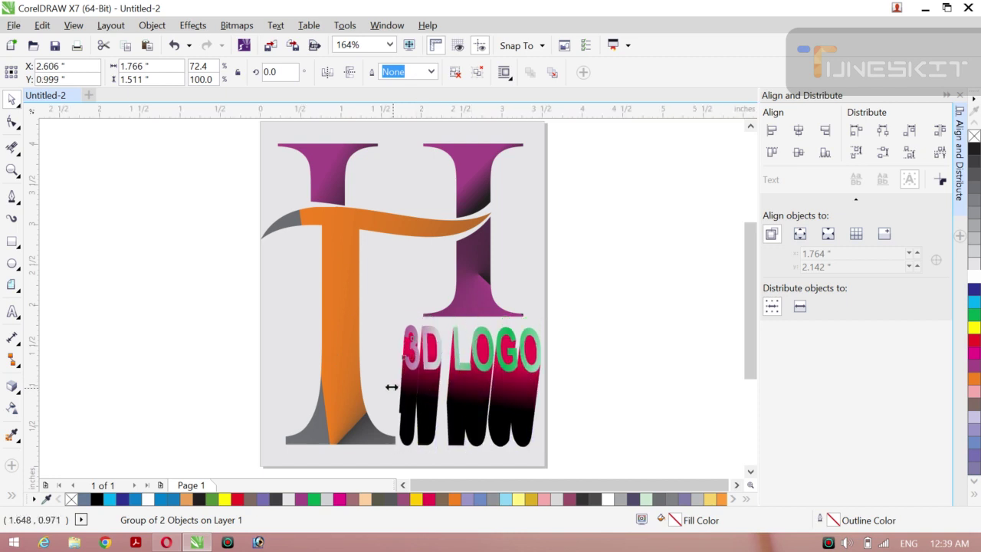
drag(394, 388, 385, 387)
- Nudge the H and T monogram group left by 0.05 inches to X 1.585
click(340, 372)
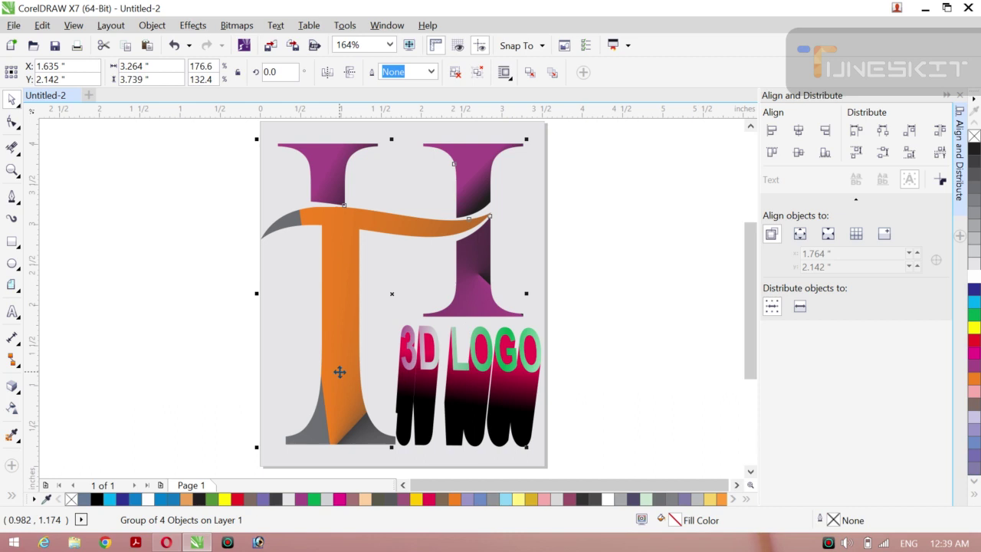
key(Left)
key(Left)
key(Left)
key(Left)
key(Left)
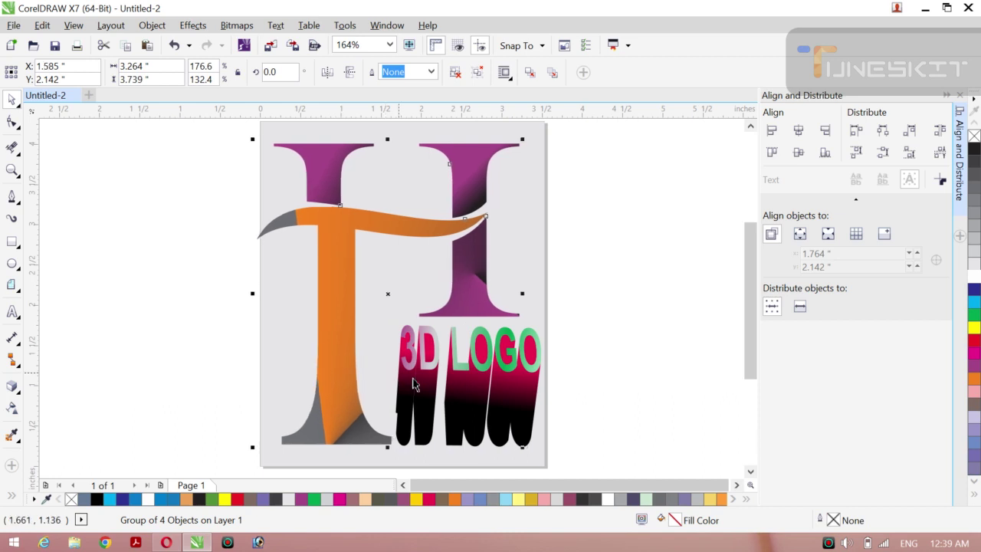
- Try rotating the caption group clockwise to about 349 degrees
click(481, 387)
click(469, 381)
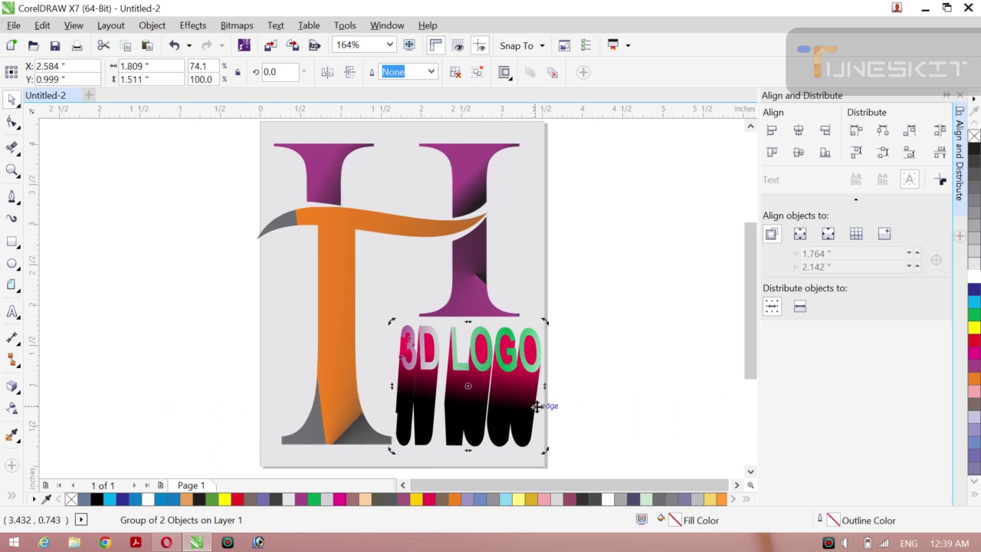
drag(543, 452, 477, 425)
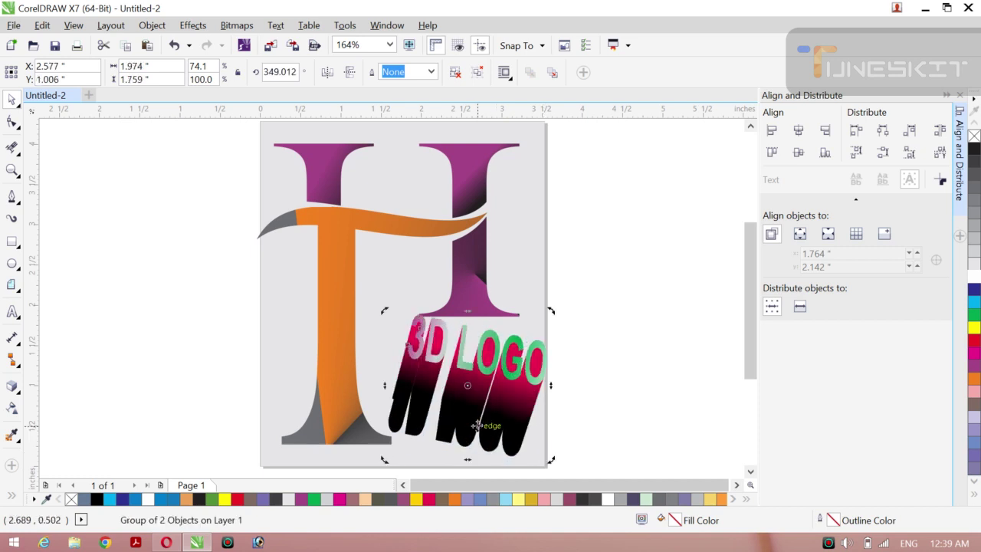
- Undo the caption's rotation, resizing, grouping and welding, together with the monogram's nudge
key(ctrl+z)
key(ctrl+z)
key(ctrl+z)
click(519, 419)
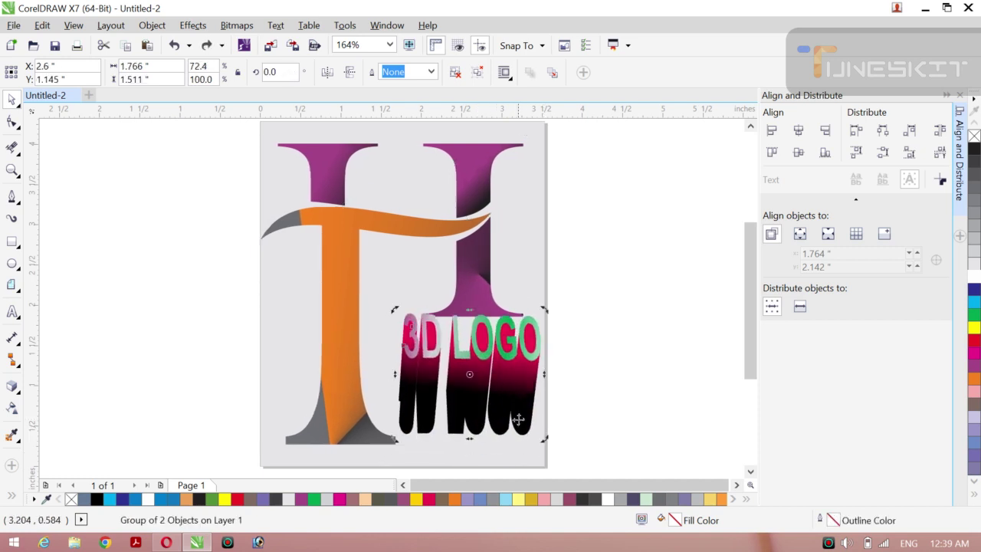
key(ctrl+z)
key(ctrl+z)
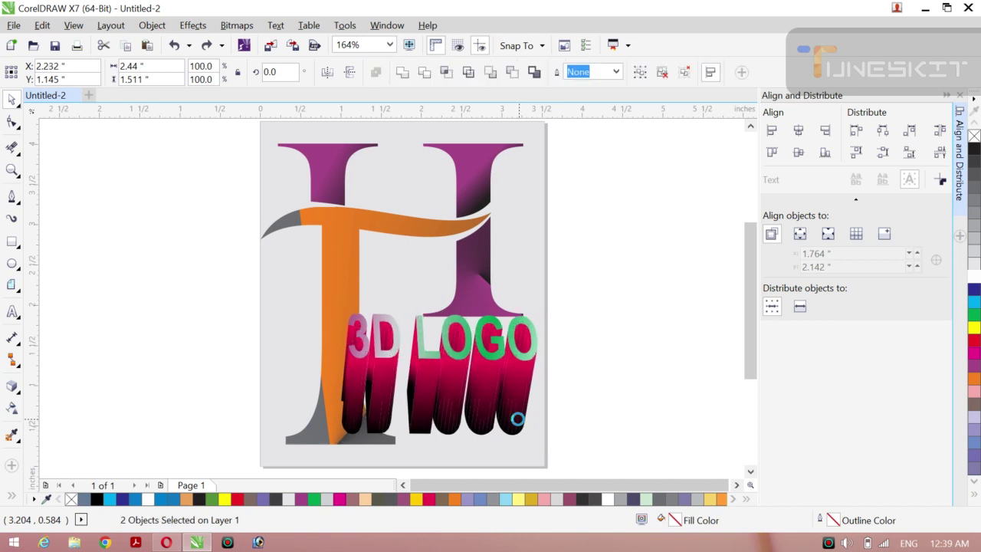
- Undo the rightward and upward nudges of the caption letters and extrusion
key(ctrl+z)
key(ctrl+z)
key(ctrl+z)
key(ctrl+z)
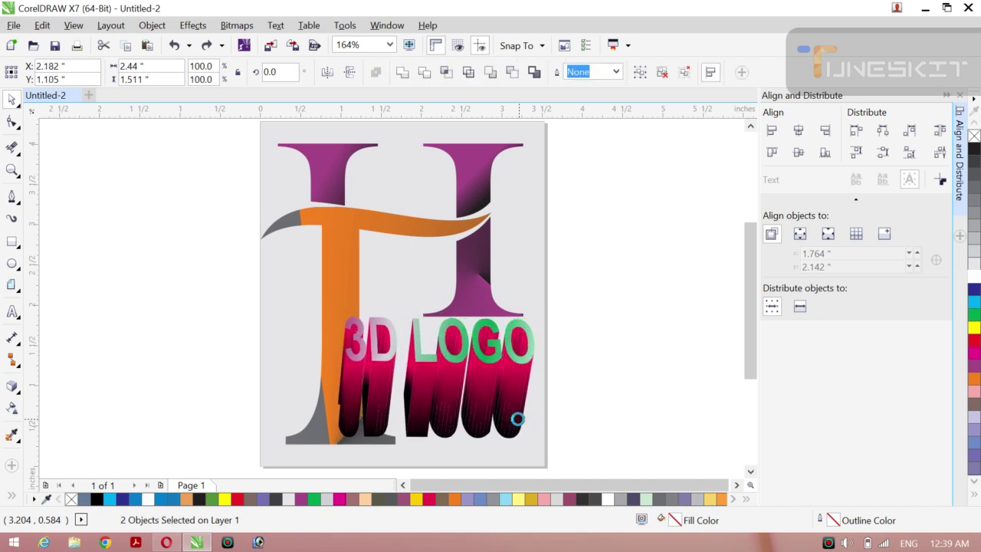
key(ctrl+z)
key(ctrl+z)
key(ctrl+z)
key(ctrl+z)
key(ctrl+z)
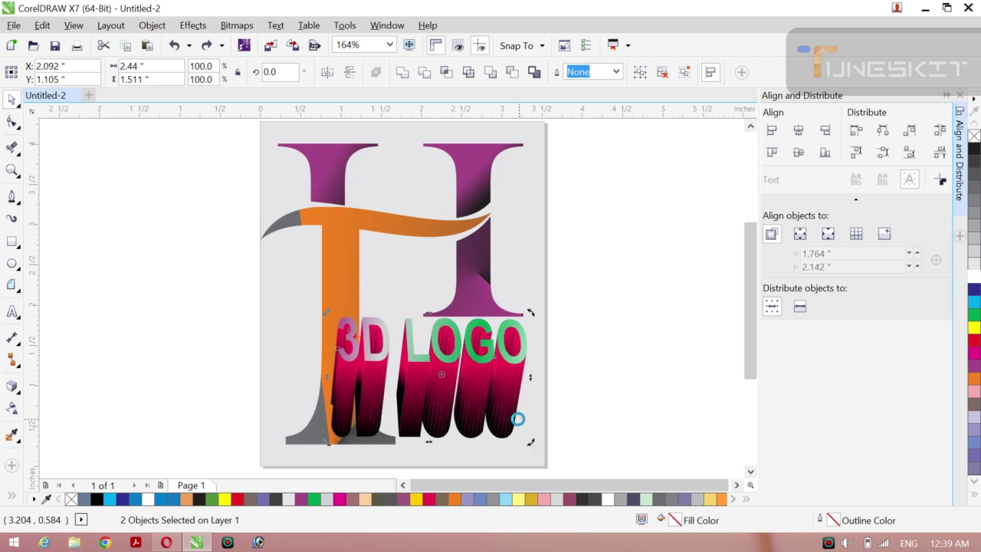
- Undo the gradient fill edits on the "3D LOGO" letters back to a solid orange fill
key(ctrl+z)
key(ctrl+z)
key(ctrl+z)
key(ctrl+z)
key(ctrl+z)
key(ctrl+z)
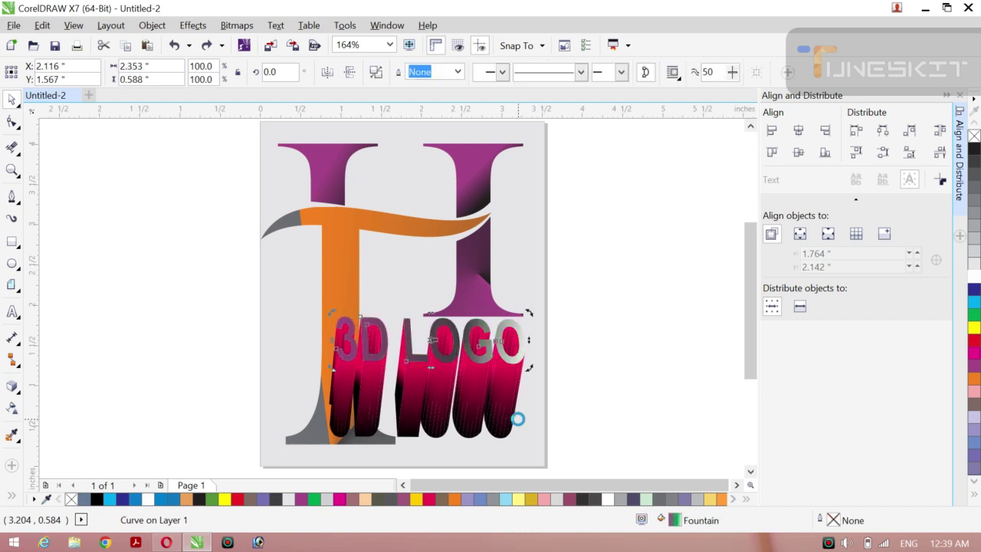
key(ctrl+z)
key(ctrl+z)
key(ctrl+z)
key(ctrl+z)
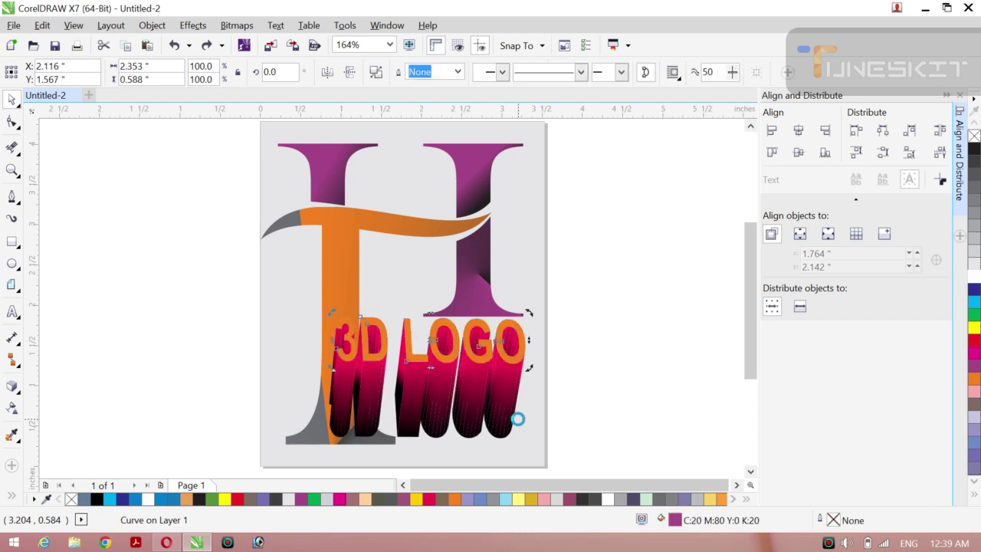
- Undo the letters' recoloring and their separation from the extrusion, back to the live extrude group with black letters
key(ctrl+z)
key(ctrl+z)
key(ctrl+z)
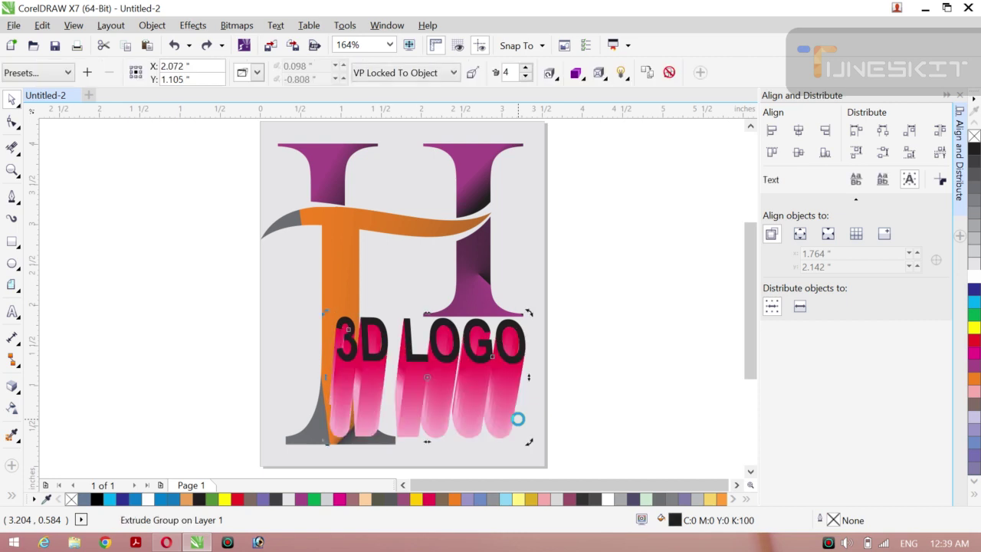
- Undo the extrusion color changes back to green and orange, and undo the caption's vertical stretching
key(ctrl+z)
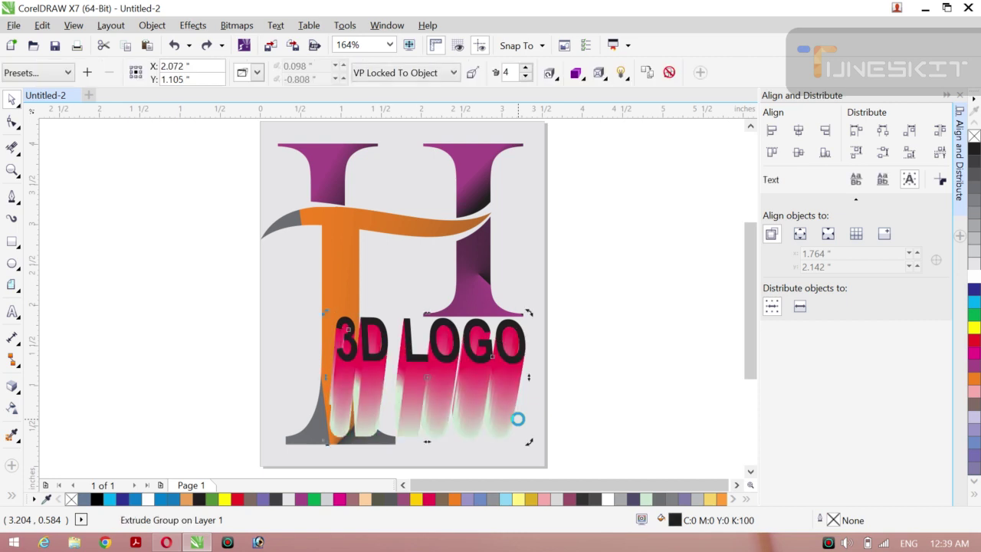
key(ctrl+z)
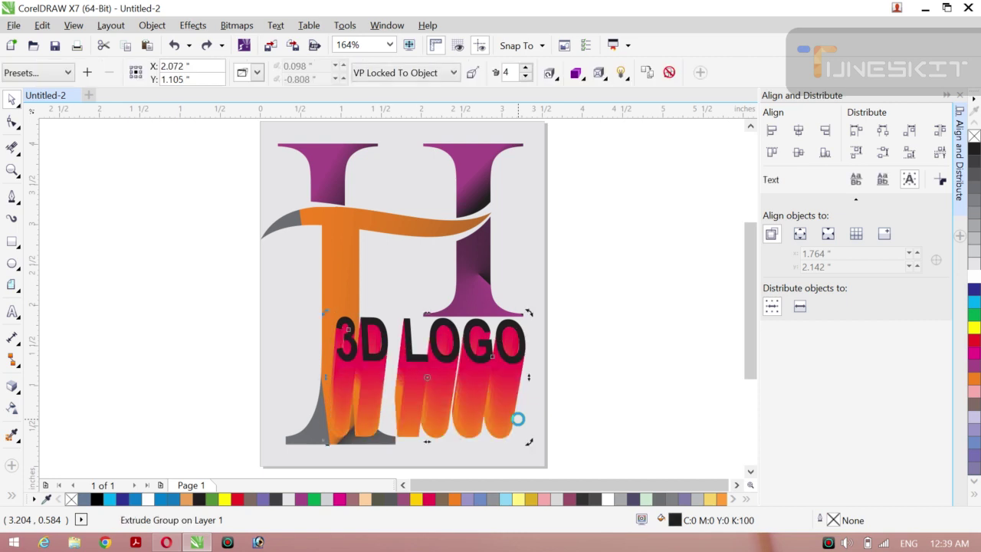
key(ctrl+z)
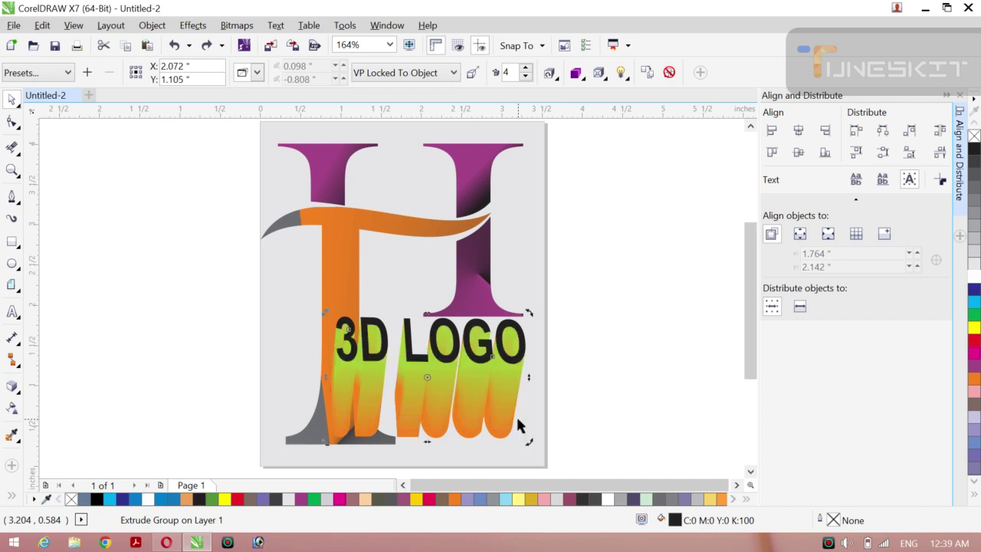
key(ctrl+z)
key(ctrl+z)
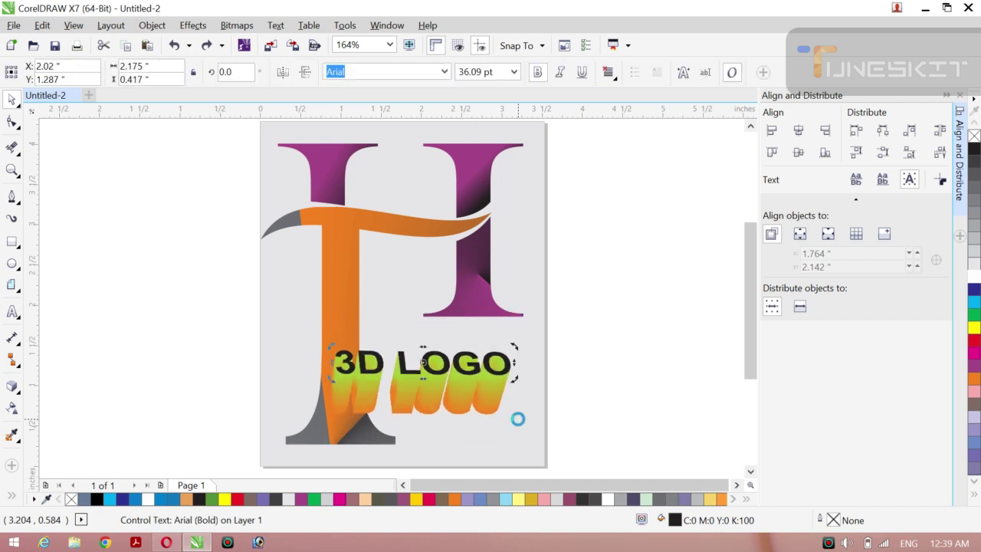
- Undo the repositioning of the extruded "3D LOGO" caption so it returns to its earlier place over the T's stem
key(ctrl+z)
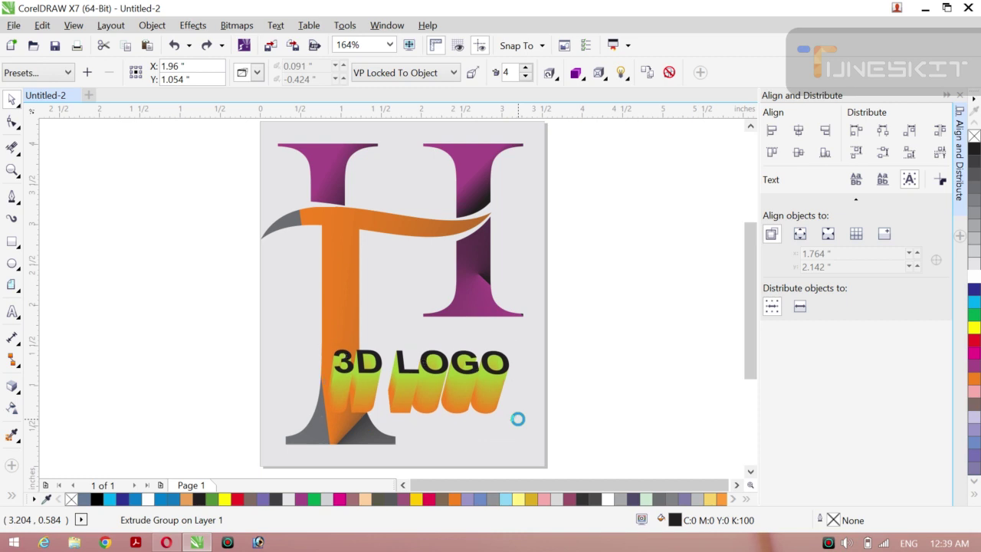
key(ctrl+z)
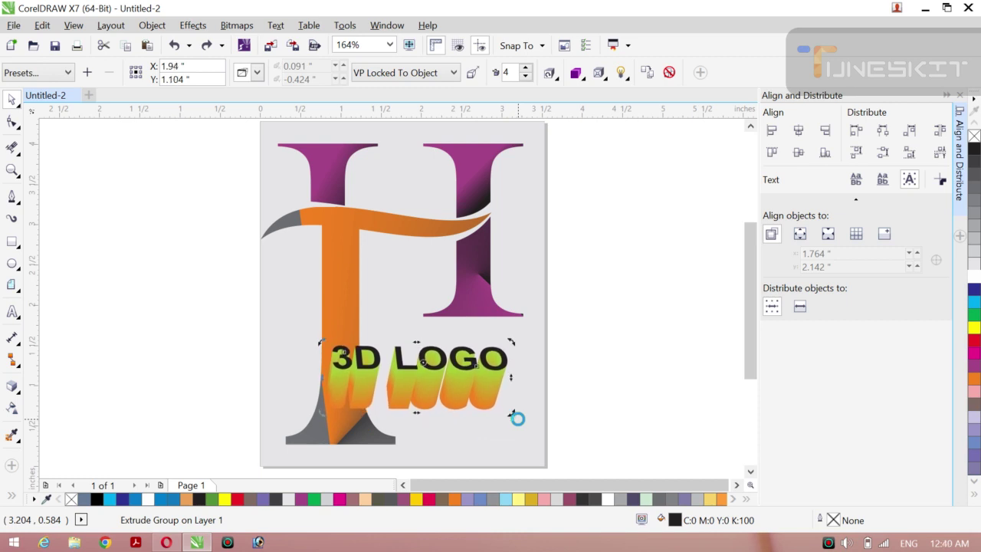
key(ctrl+z)
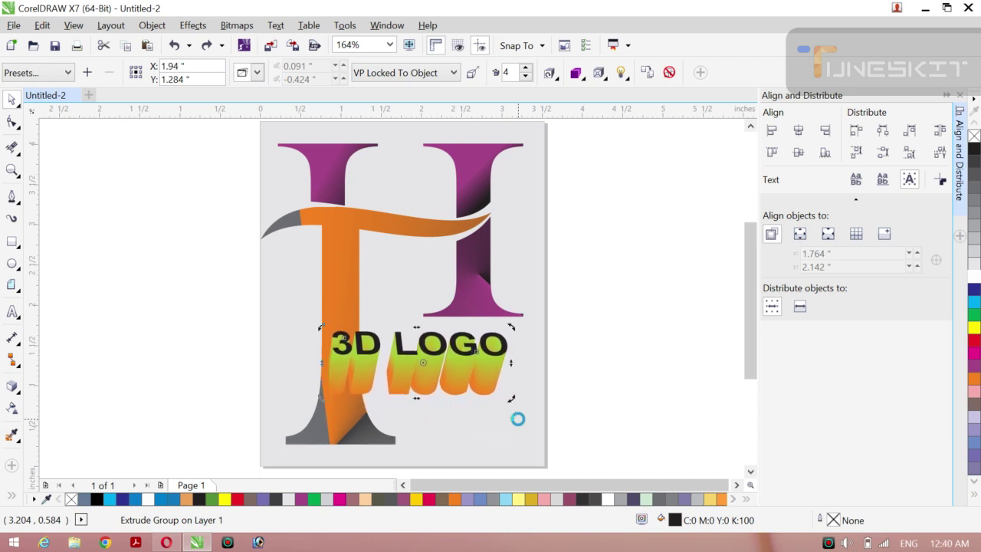
key(ctrl+z)
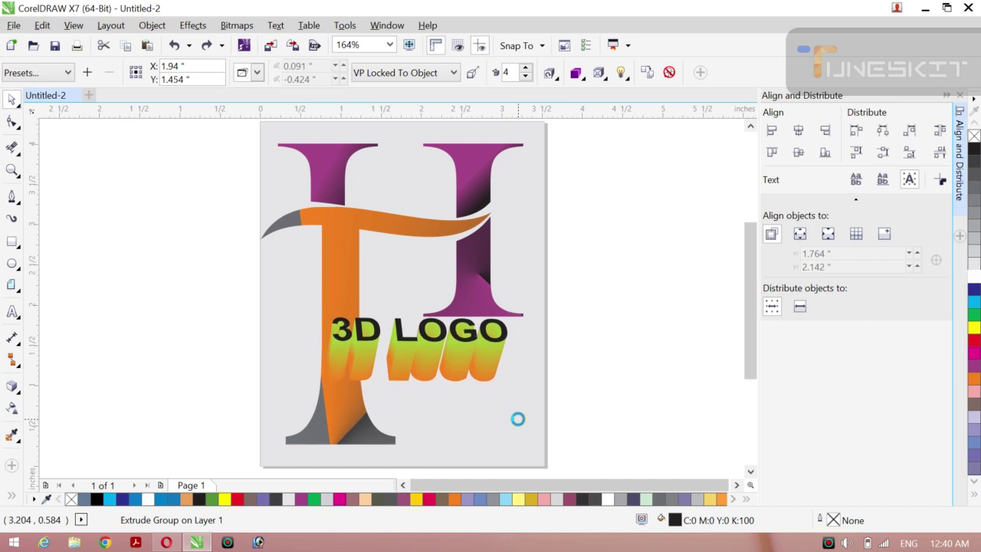
key(ctrl+z)
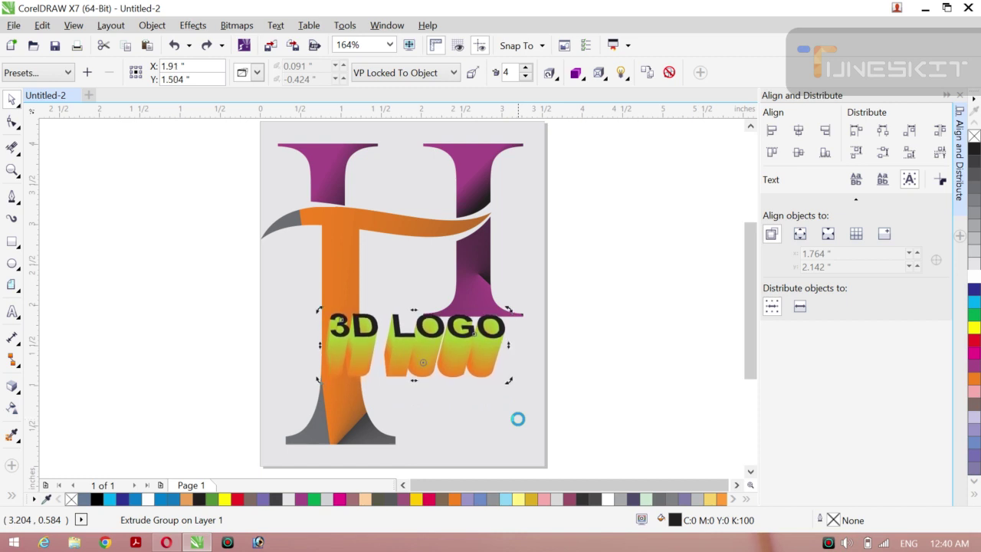
key(ctrl+z)
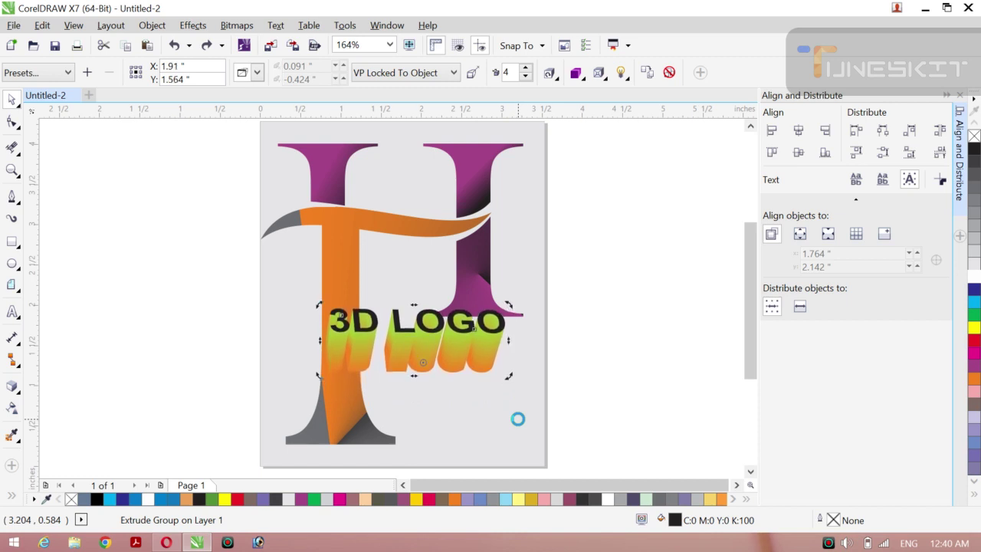
key(ctrl+z)
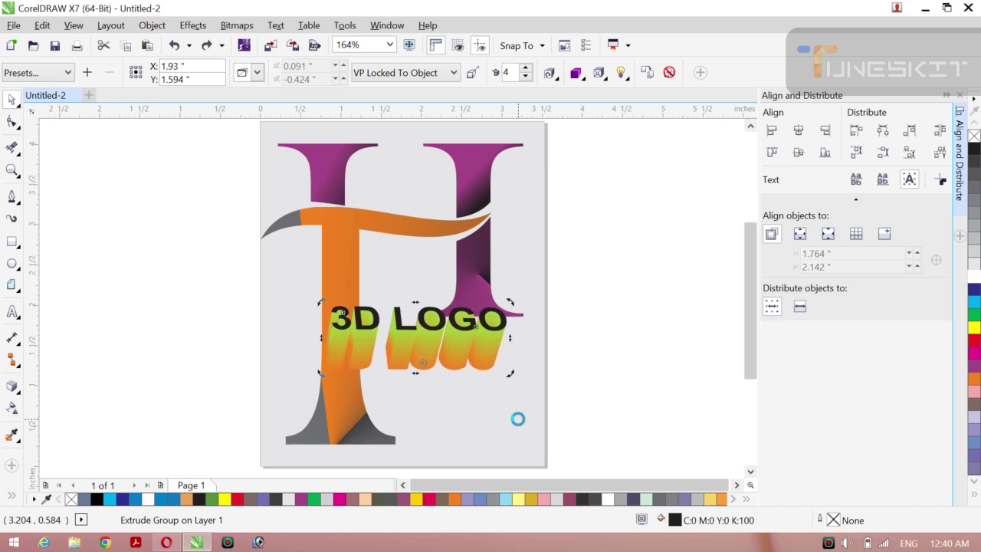
- Undo the caption's extrusion depth and color changes and the extrusion itself, back to plain black "3D LOGO" text
key(ctrl+z)
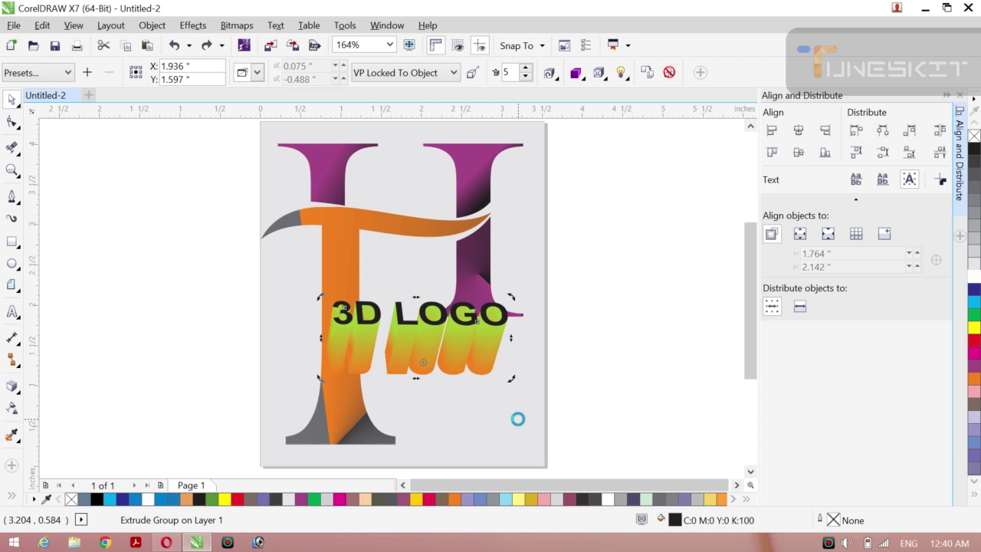
key(ctrl+z)
key(ctrl+z)
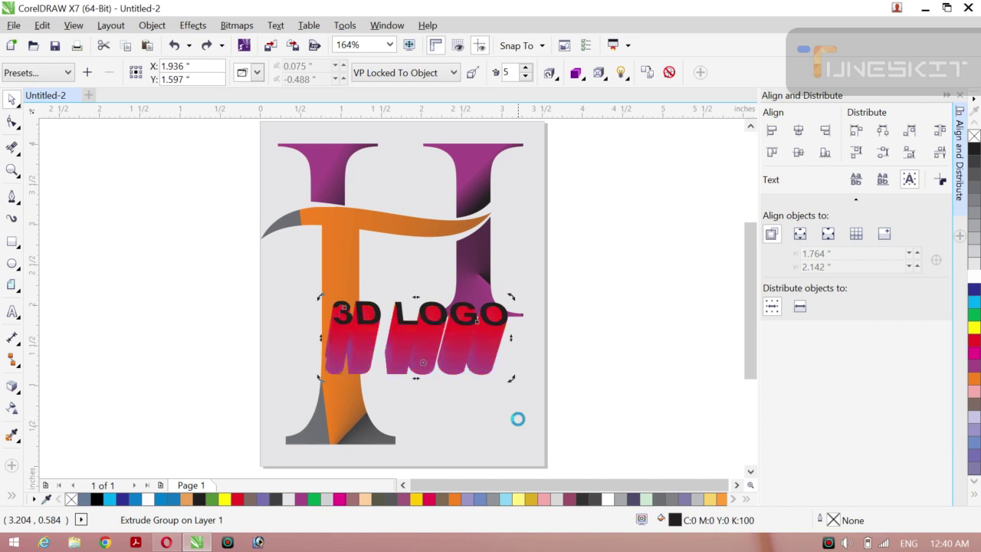
key(ctrl+z)
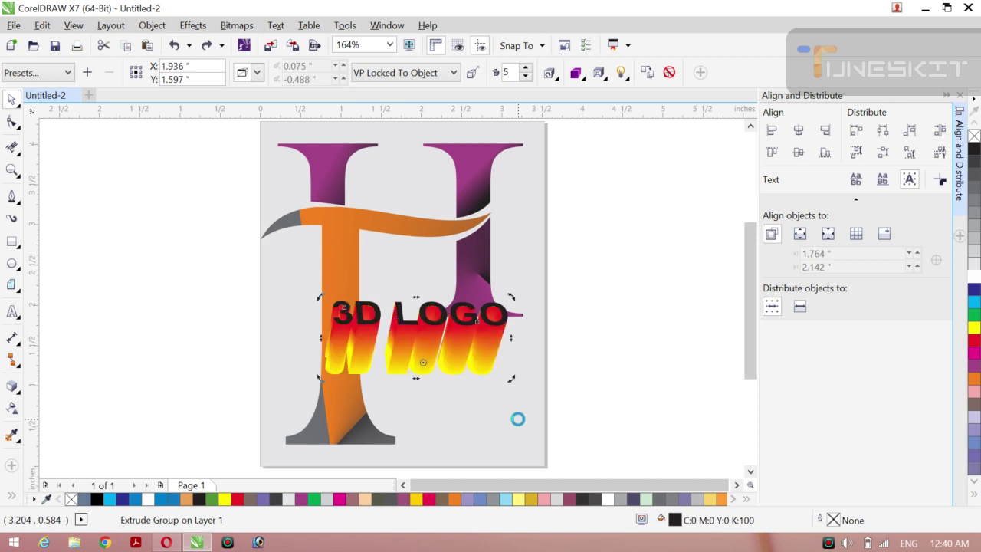
key(ctrl+z)
key(ctrl+z)
key(ctrl+z)
key(ctrl+z)
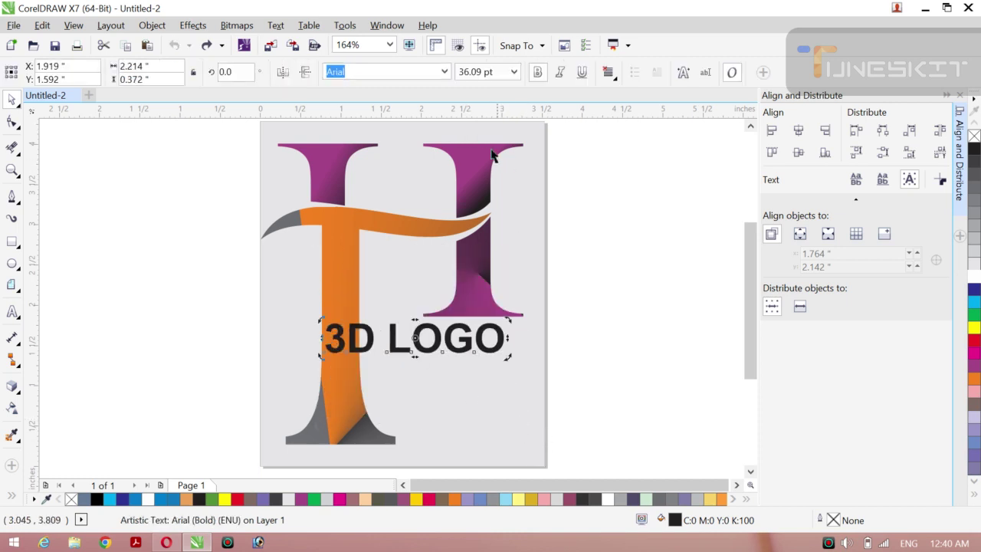
- Toggle the caption's bold off and on, and apply a linear black-to-white fountain fill across the "3D LOGO" letters
click(538, 72)
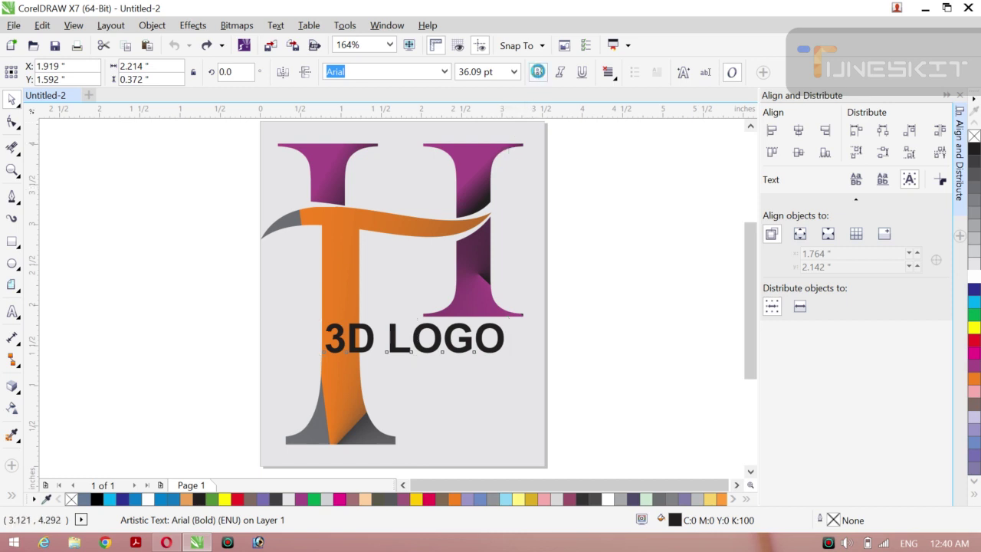
click(538, 72)
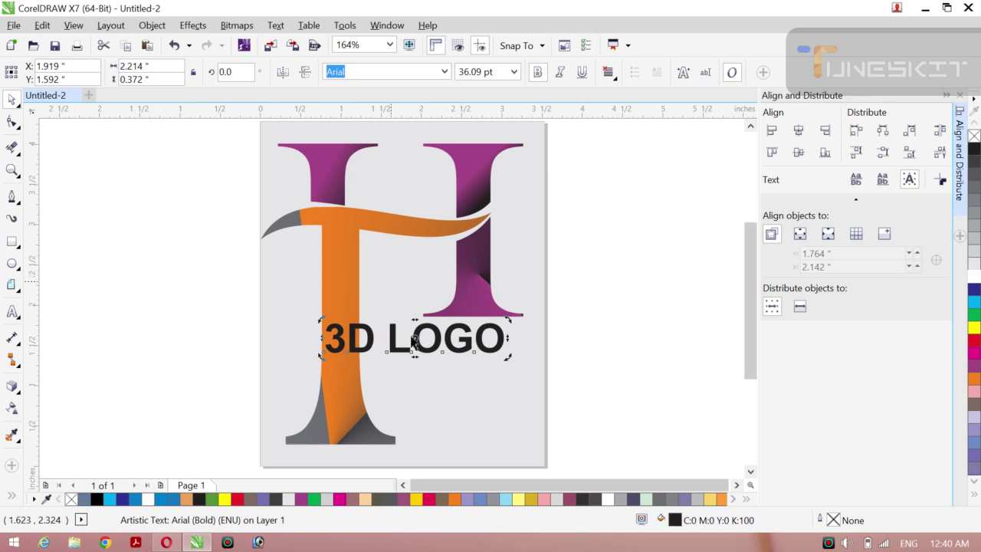
key(g)
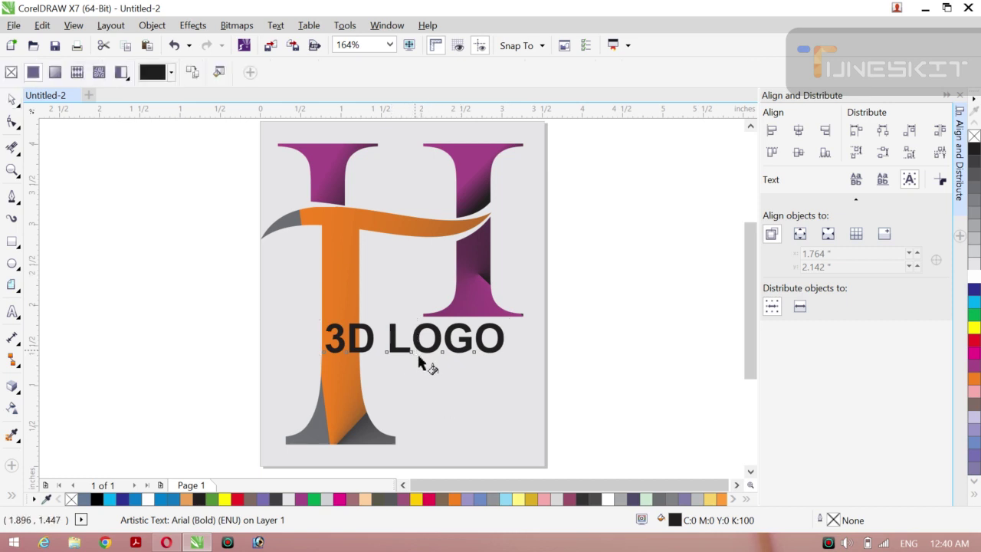
drag(438, 372, 434, 368)
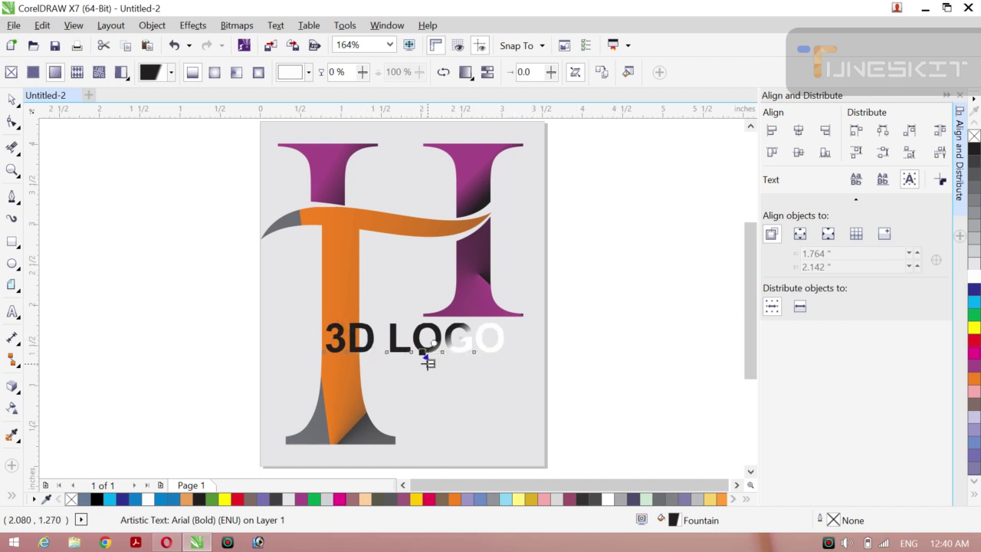
drag(431, 363, 399, 403)
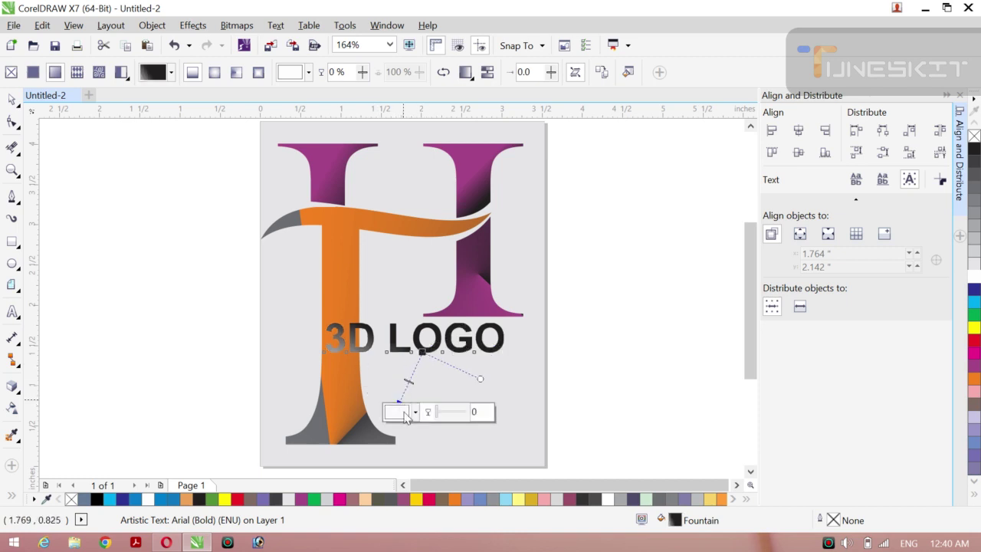
key(ctrl+z)
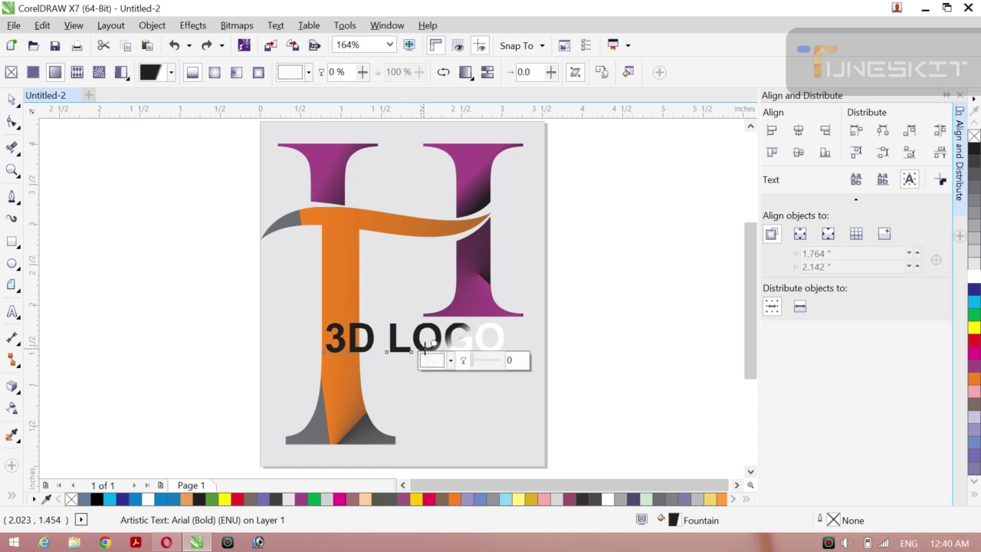
drag(433, 355, 444, 335)
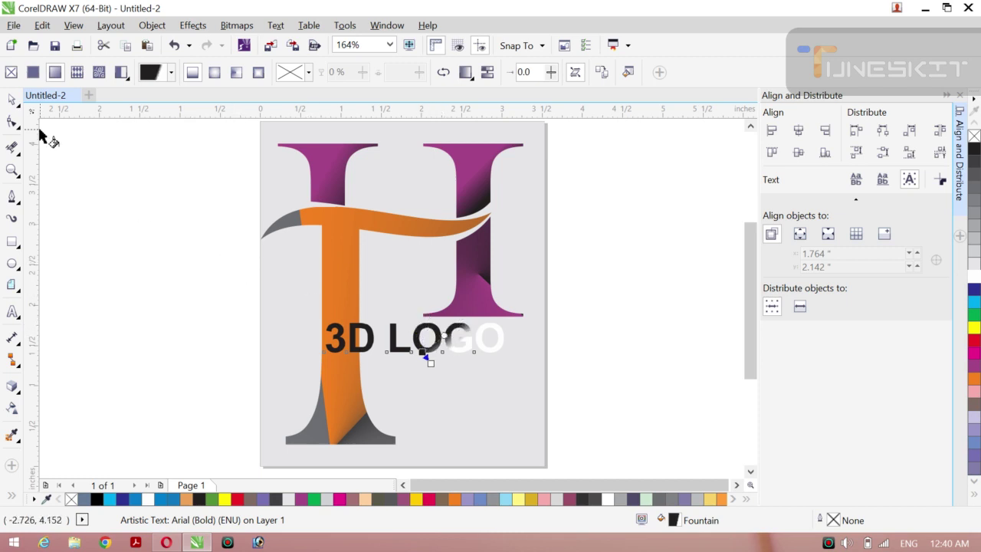
- Try an elliptical fountain fill on the "3D LOGO" letters and undo it, back to the linear fill
click(211, 71)
drag(427, 361, 404, 374)
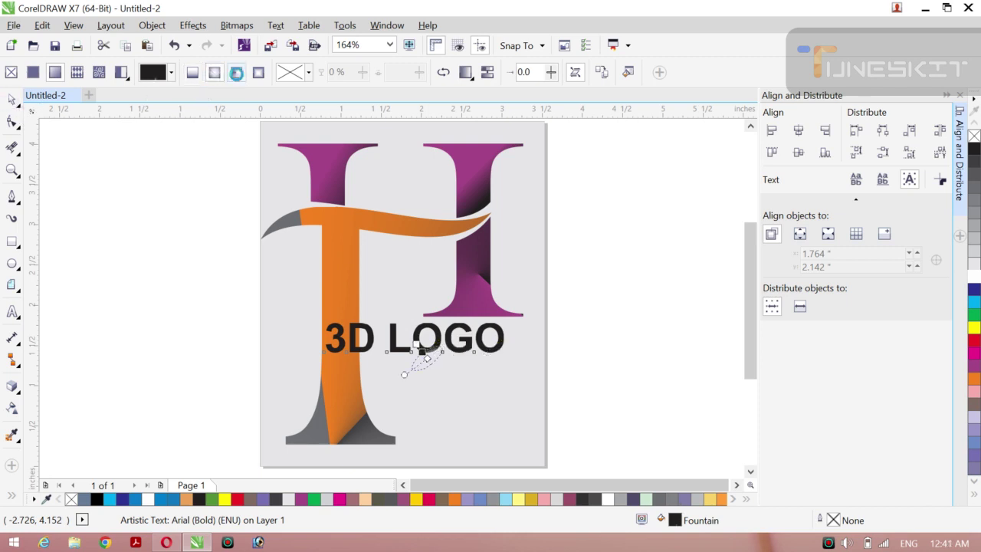
key(ctrl+z)
key(ctrl+z)
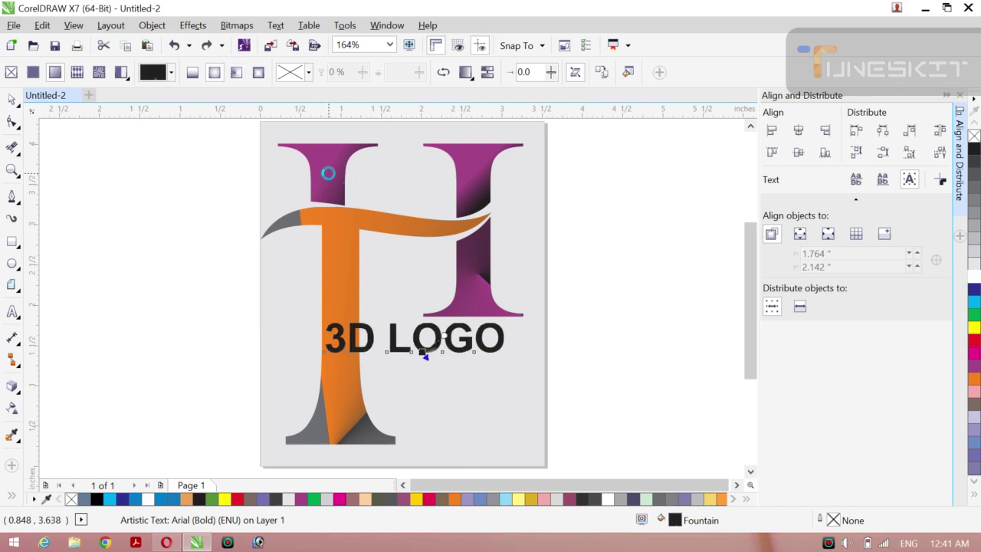
key(ctrl+z)
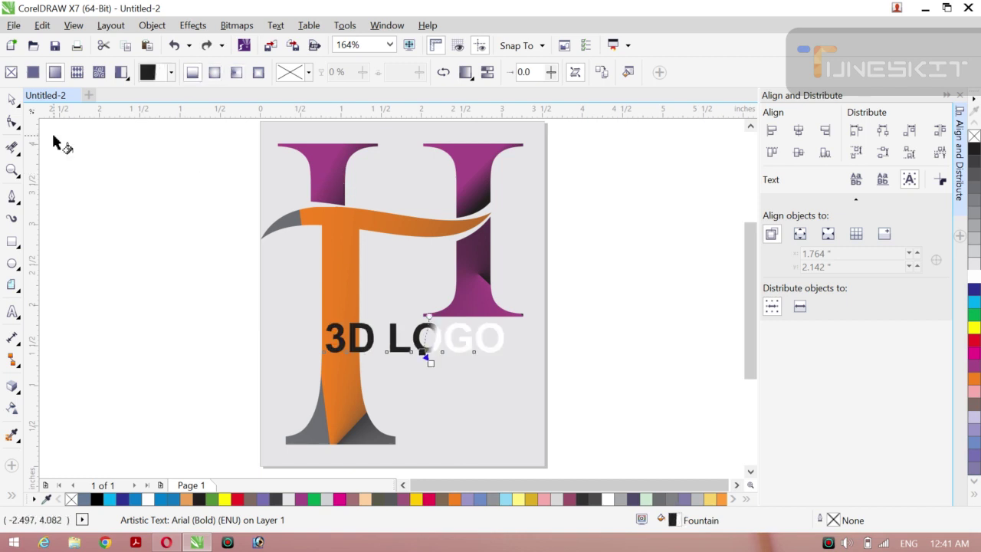
- Scale the "3D LOGO" caption down to about 28.7 pt, 1.76 inches wide, and place it under the H's right leg beside the T's stem
click(21, 107)
click(46, 98)
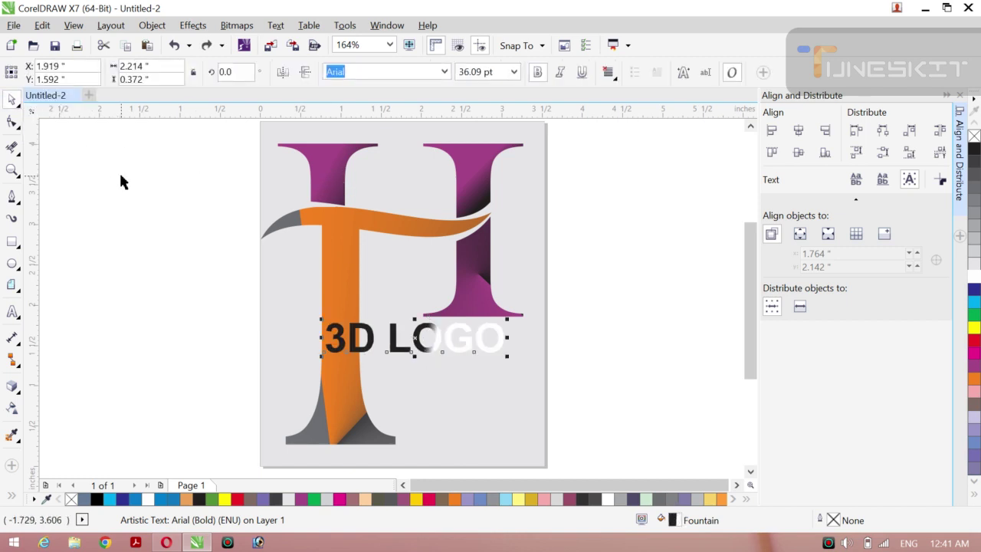
click(427, 353)
drag(427, 353, 536, 377)
drag(460, 363, 449, 344)
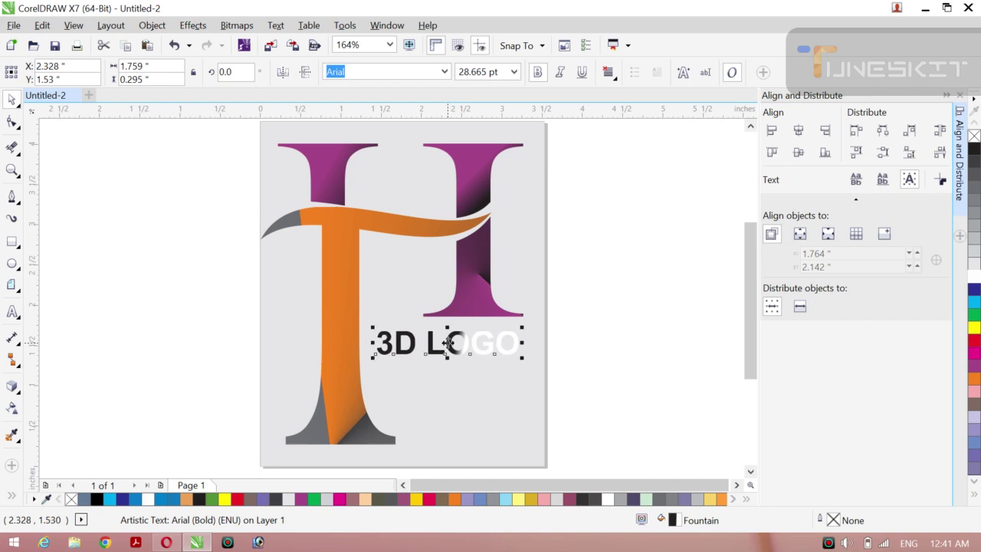
- Make a copy of the caption rotated to about 331° around its lower-left corner, and move it slightly down and left
click(611, 340)
click(450, 354)
click(451, 346)
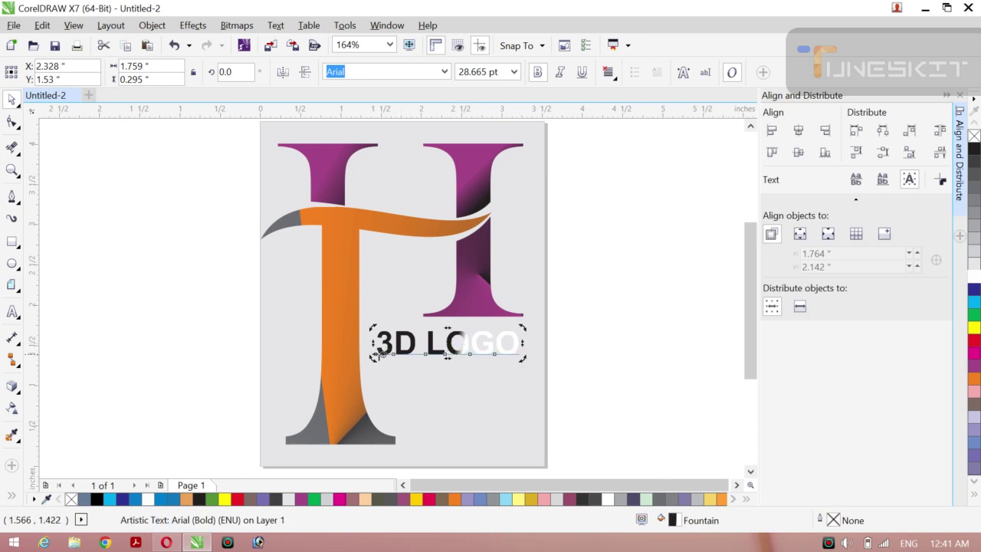
drag(523, 331, 521, 409)
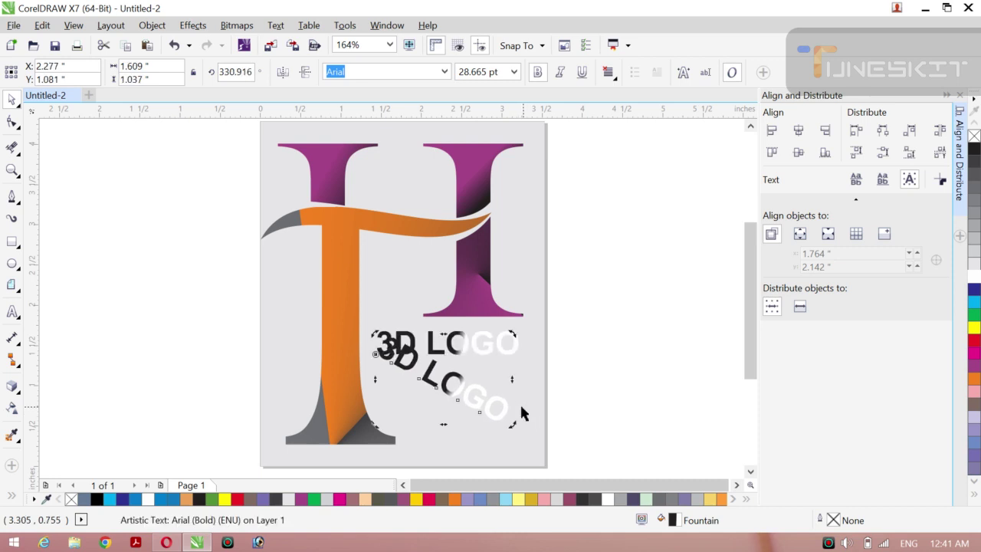
click(463, 407)
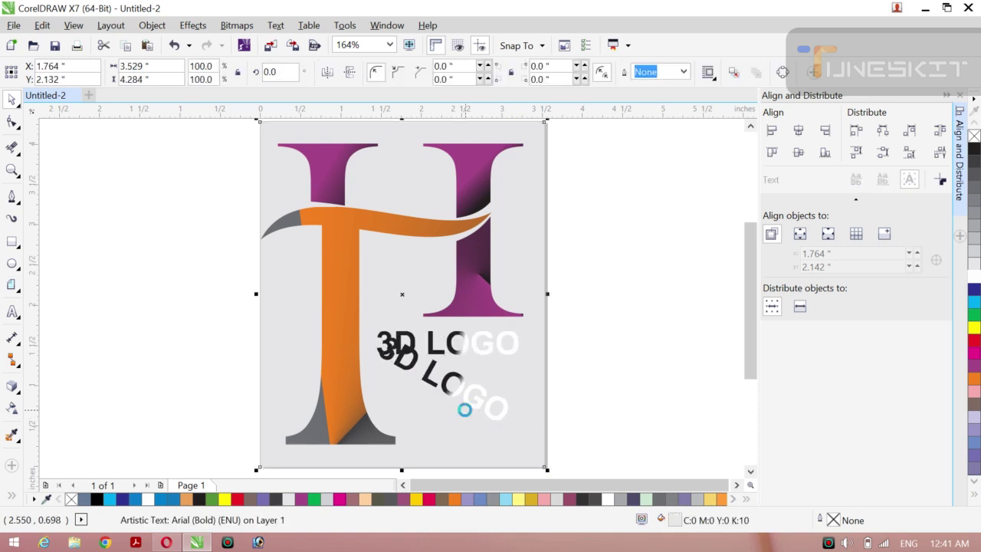
drag(591, 406, 431, 386)
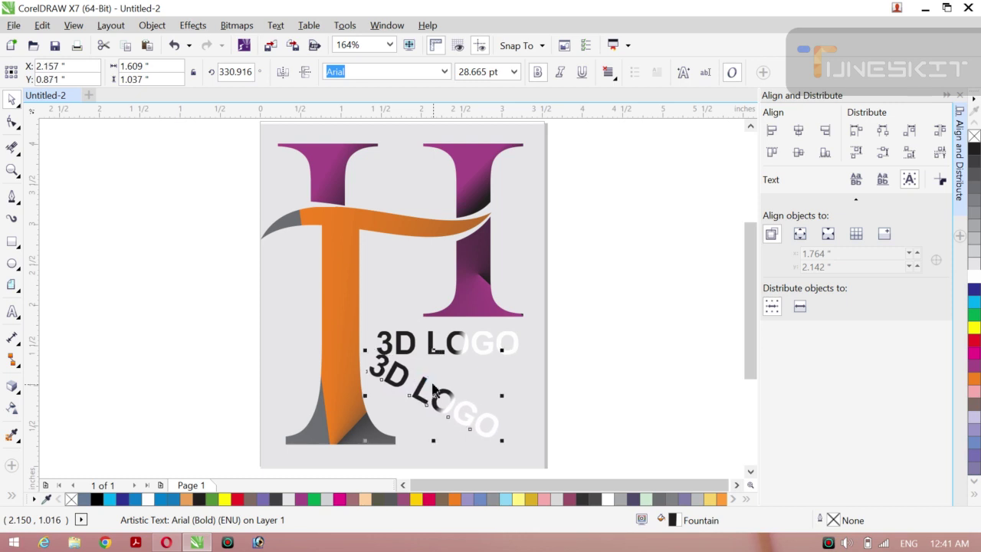
click(575, 386)
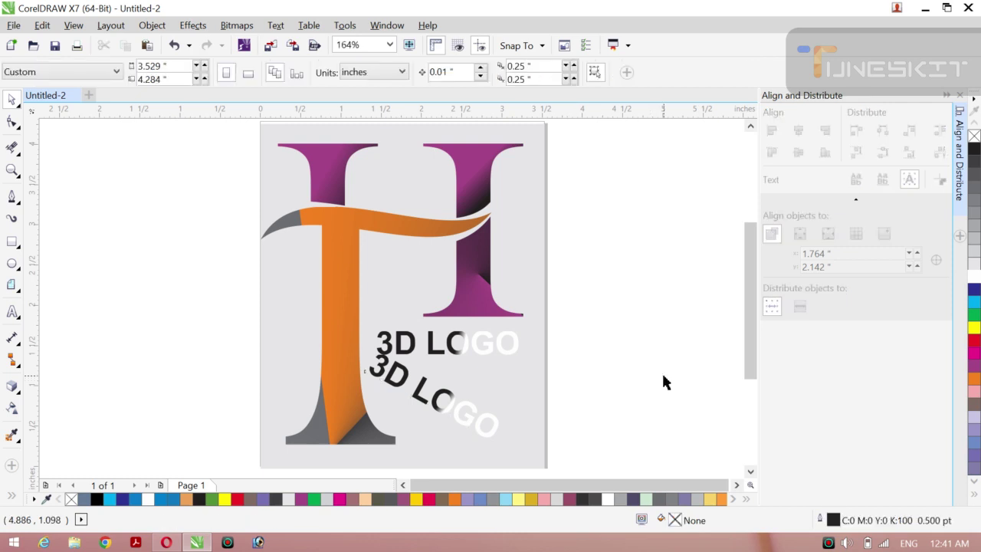
- Try black, 10% black, red and yellow fills on the background rectangle, and settle on 20% black
click(511, 382)
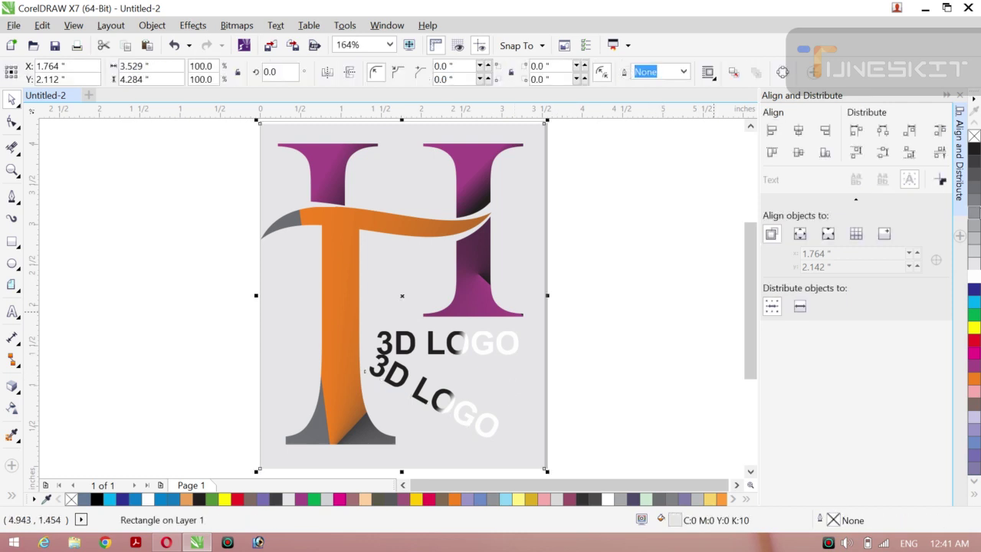
click(975, 150)
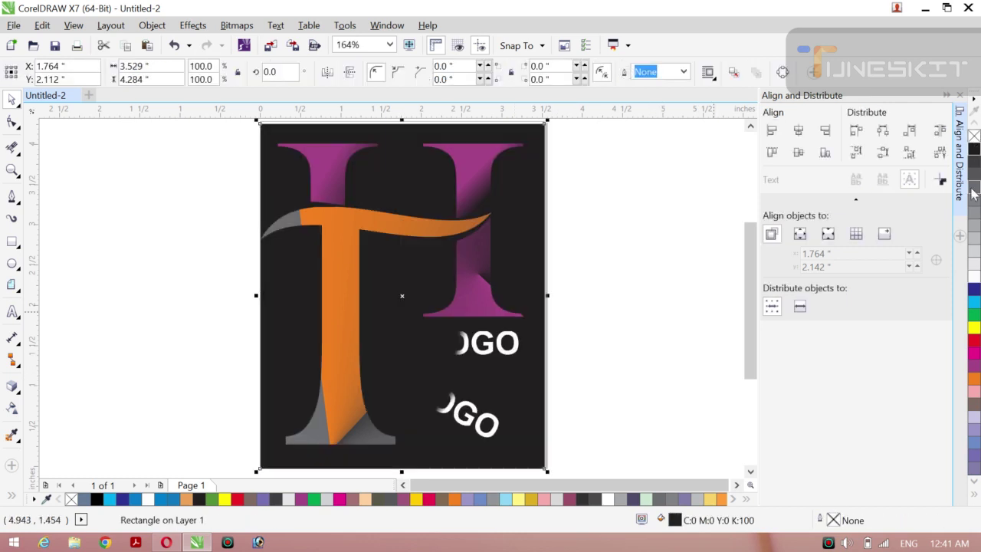
click(974, 264)
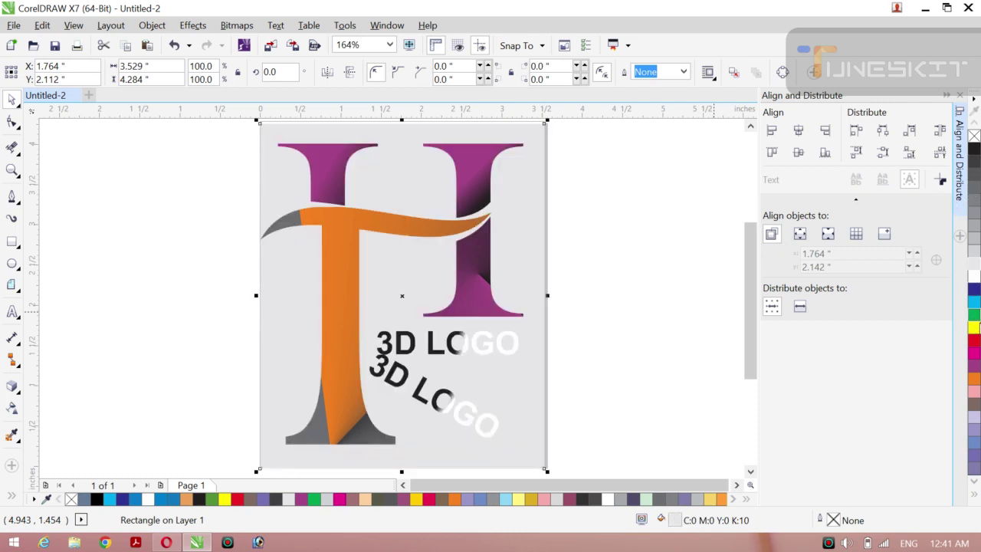
click(975, 341)
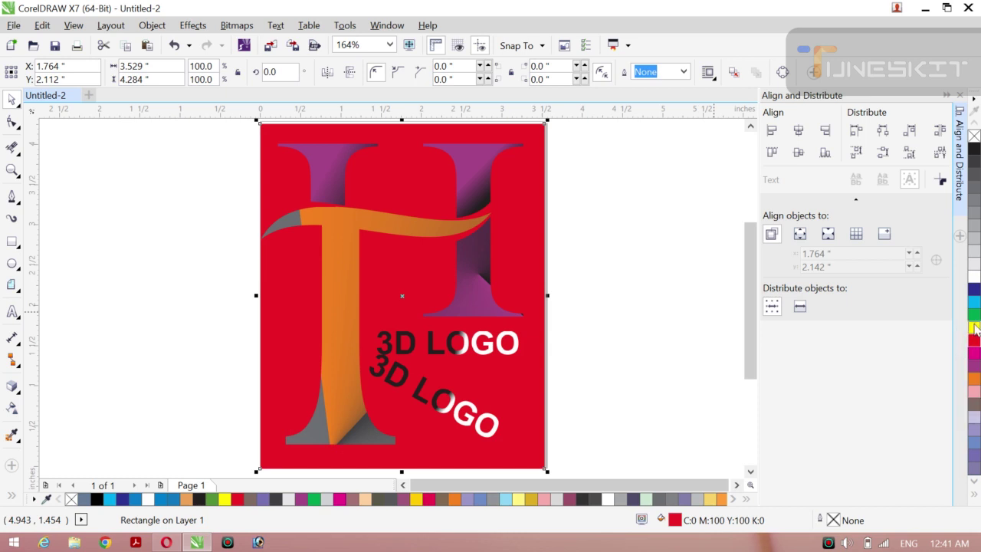
click(974, 328)
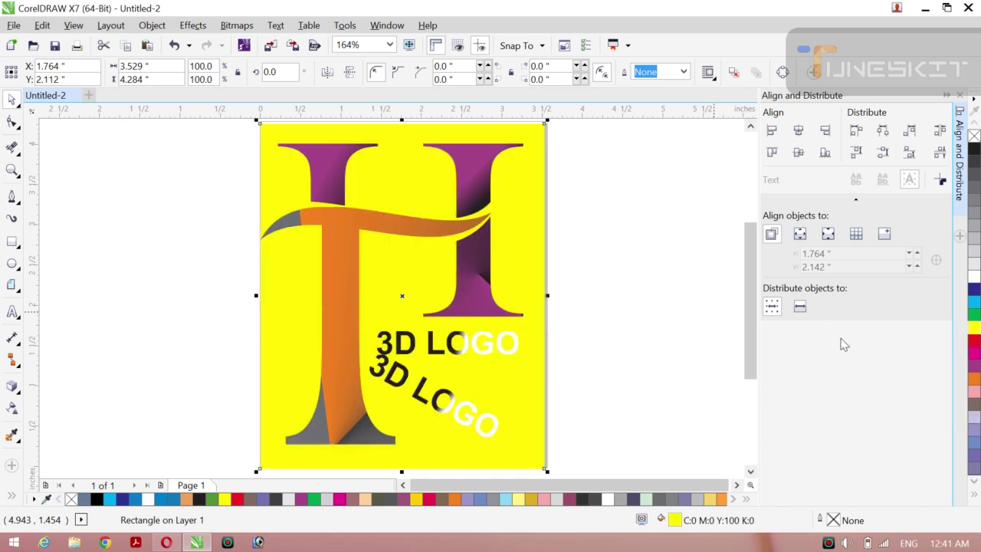
click(972, 256)
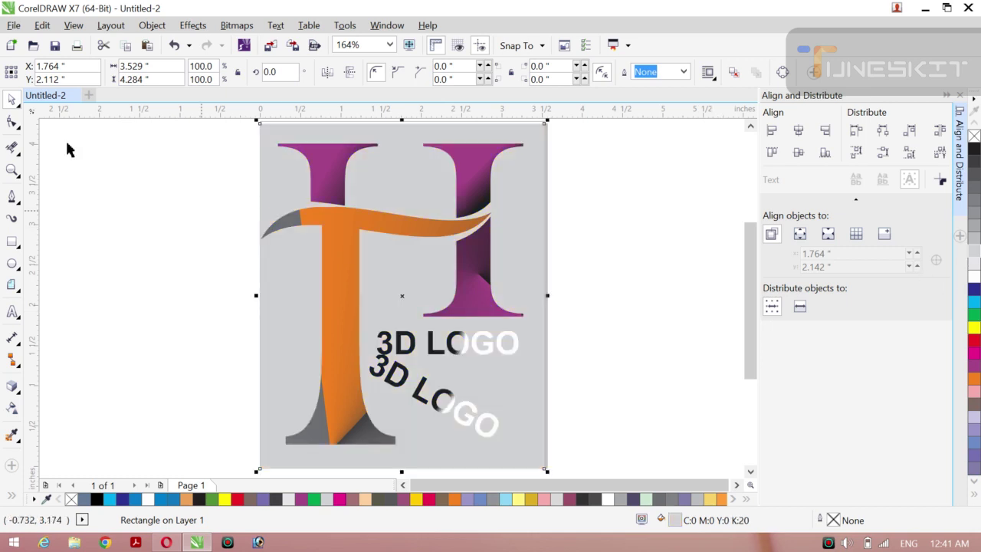
click(20, 114)
click(99, 194)
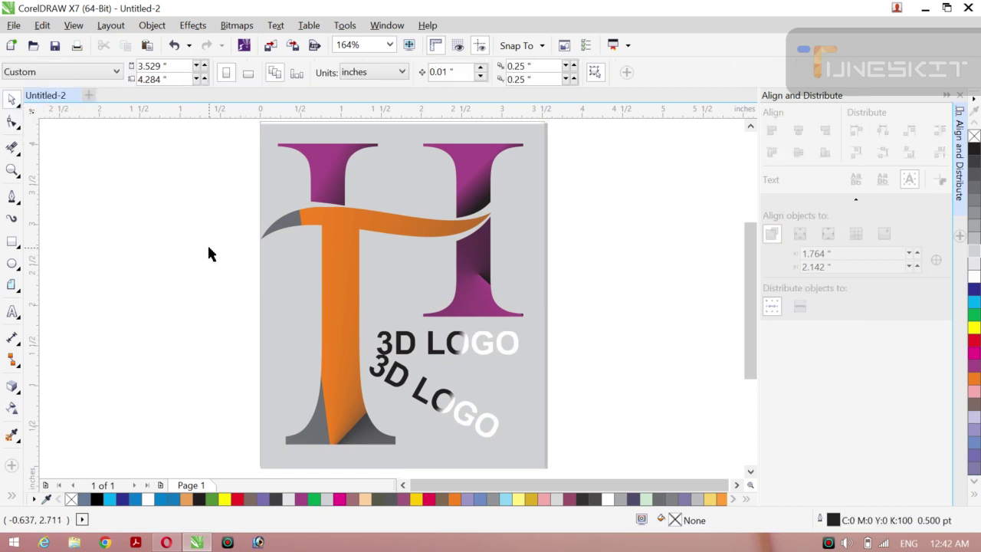
click(925, 9)
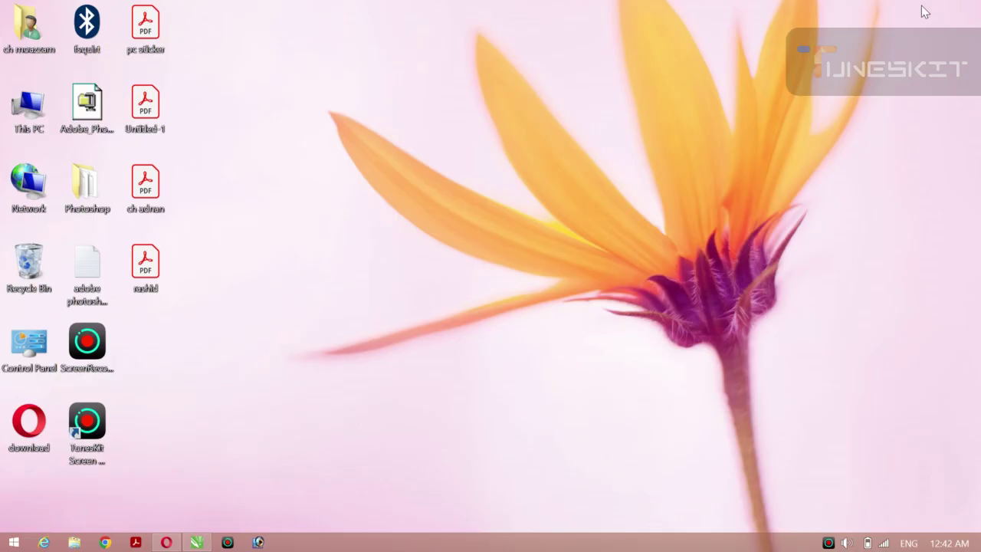
click(830, 542)
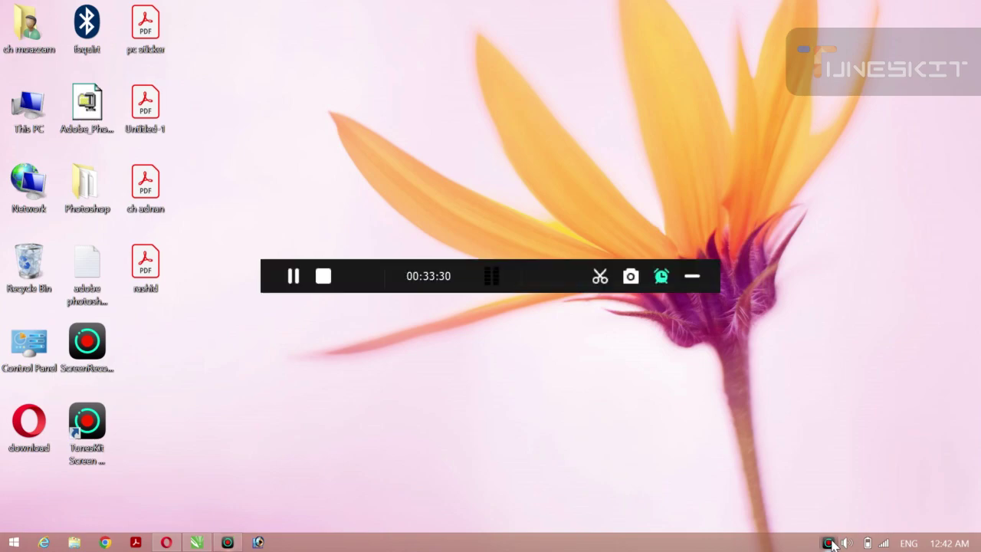